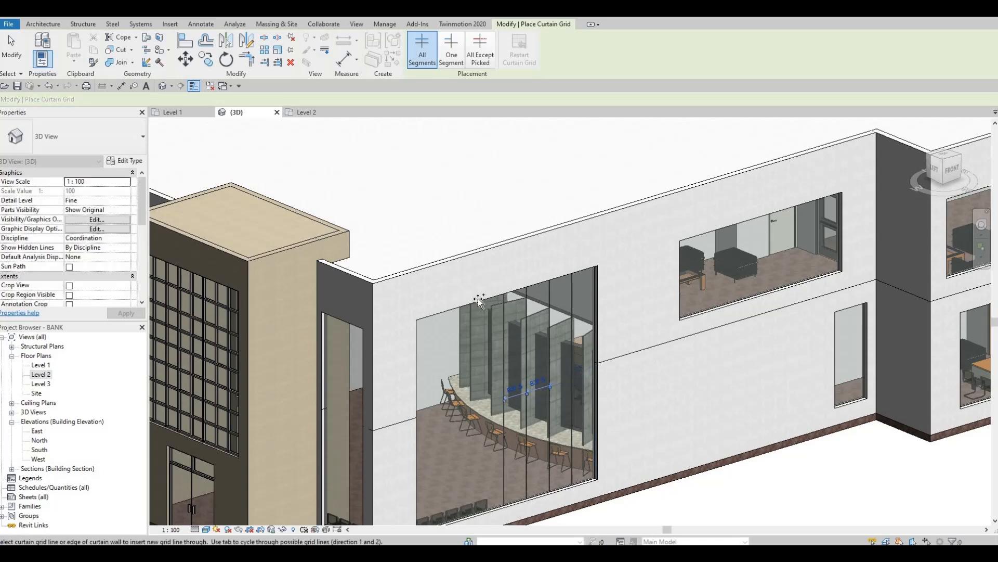
Add vertical curtain grid lines at the midpoints of the two remaining wide panels in the large double-height front window
left_click(482, 304)
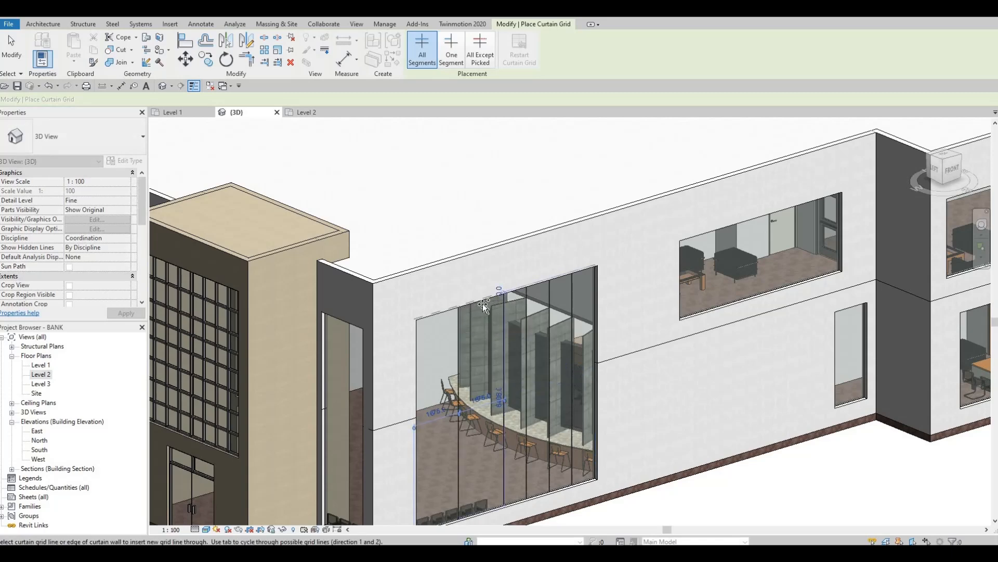
left_click(435, 315)
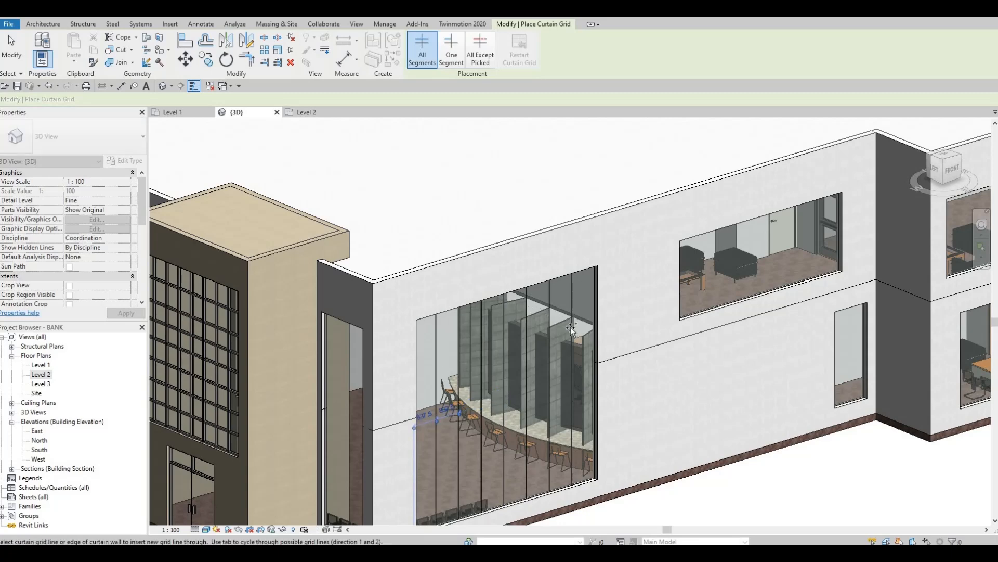
Divide the smaller upper-floor front window into four equal panels with vertical curtain grid lines
scroll(571, 329, "down", 5)
scroll(598, 345, "up", 2)
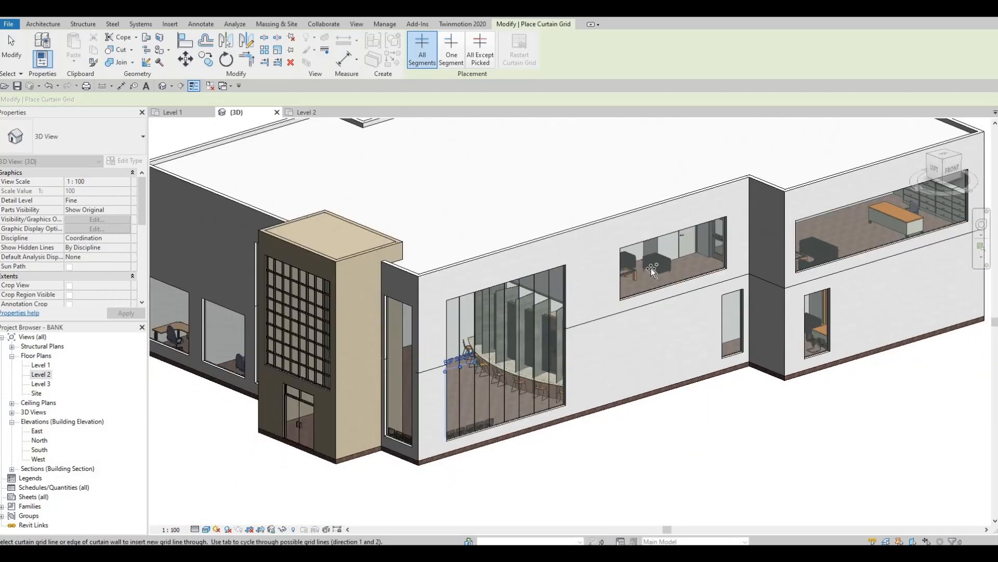
scroll(675, 235, "up", 3)
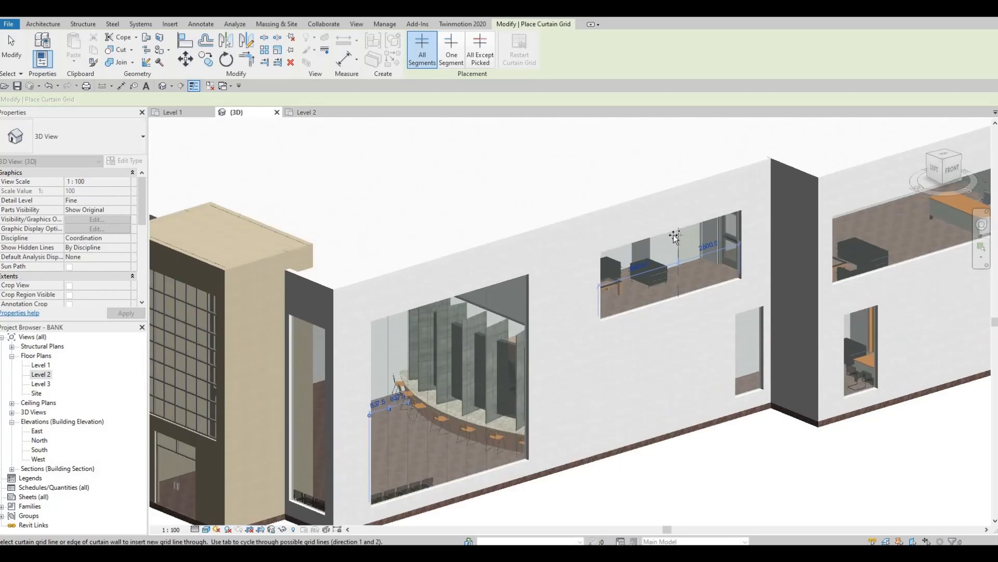
left_click(691, 230)
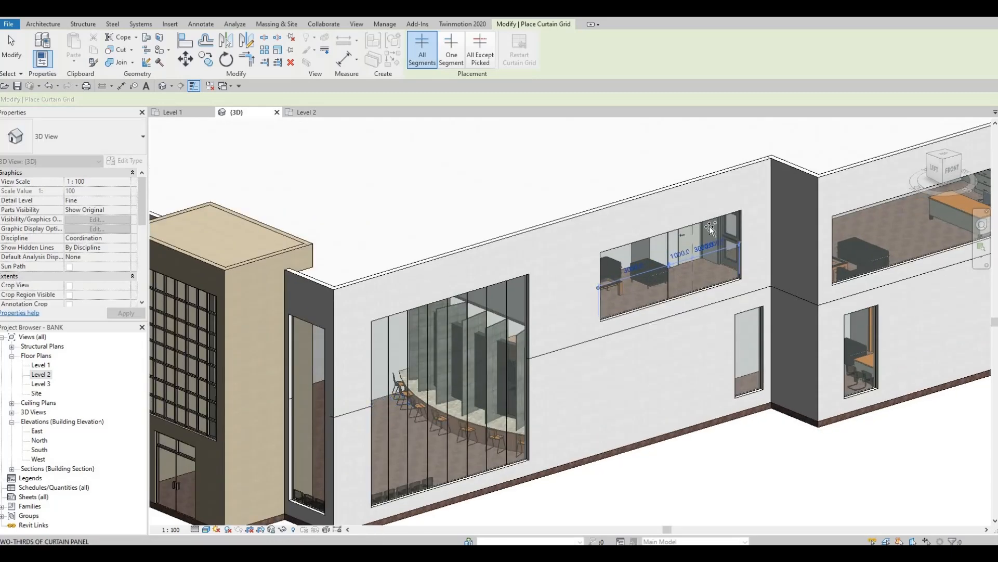
left_click(702, 227)
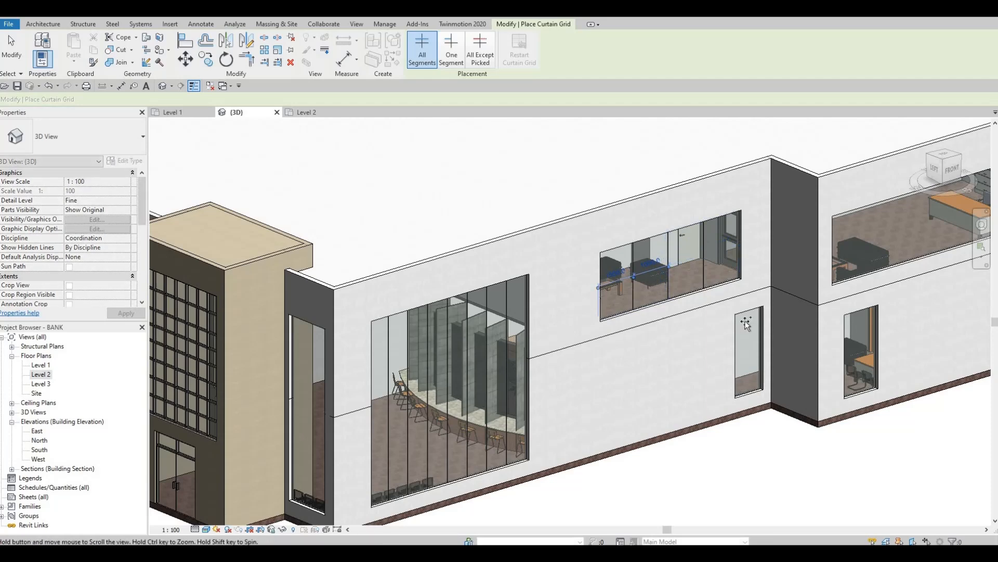
Divide the wide upper-floor front window into eight panels of 1212.5 mm, placing vertical grid lines at successive midpoints
middle_click_drag(746, 345, 810, 301)
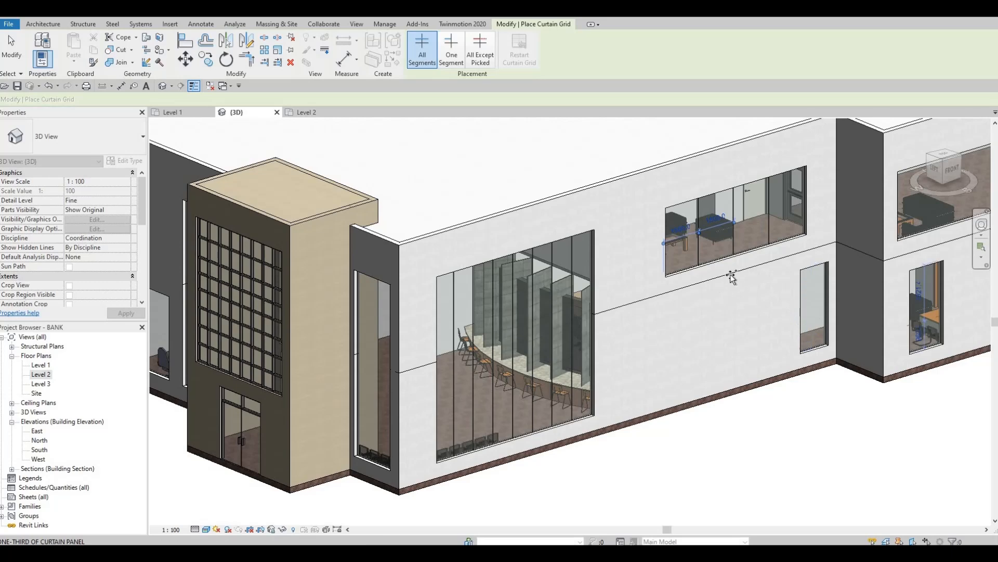
middle_click_drag(731, 274, 528, 272)
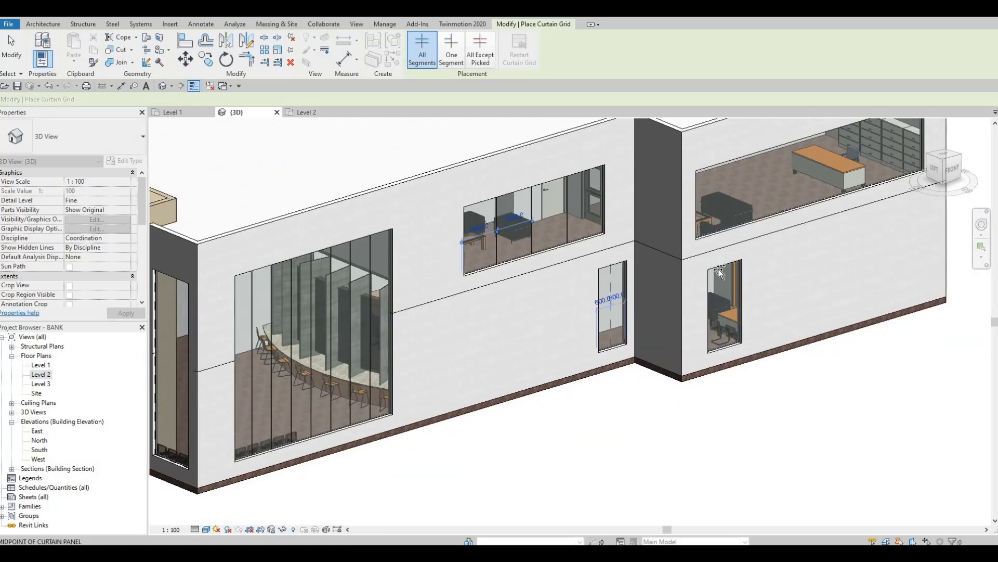
middle_click_drag(735, 267, 698, 307)
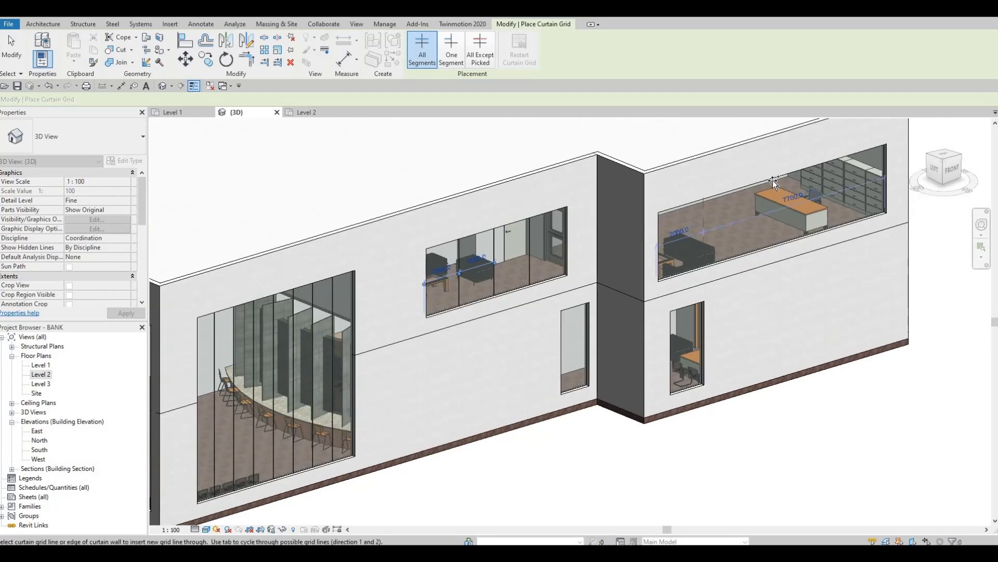
left_click(772, 179)
left_click(712, 199)
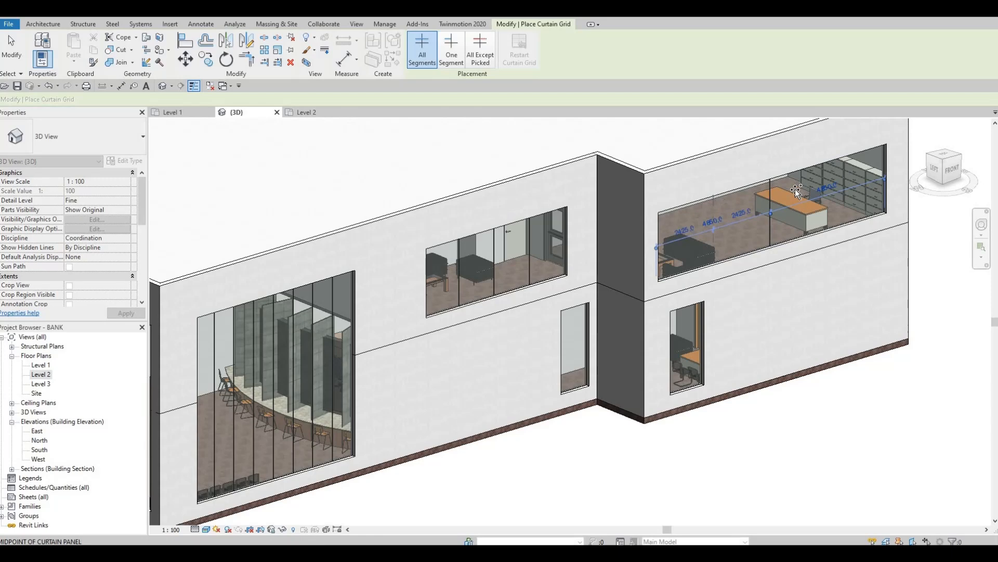
left_click(833, 164)
left_click(801, 177)
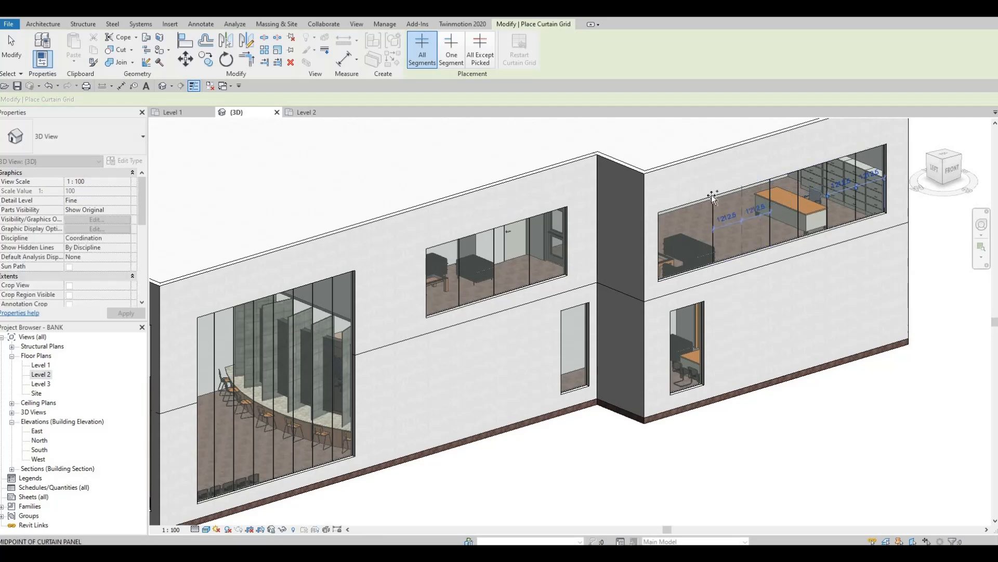
left_click(744, 188)
left_click(689, 213)
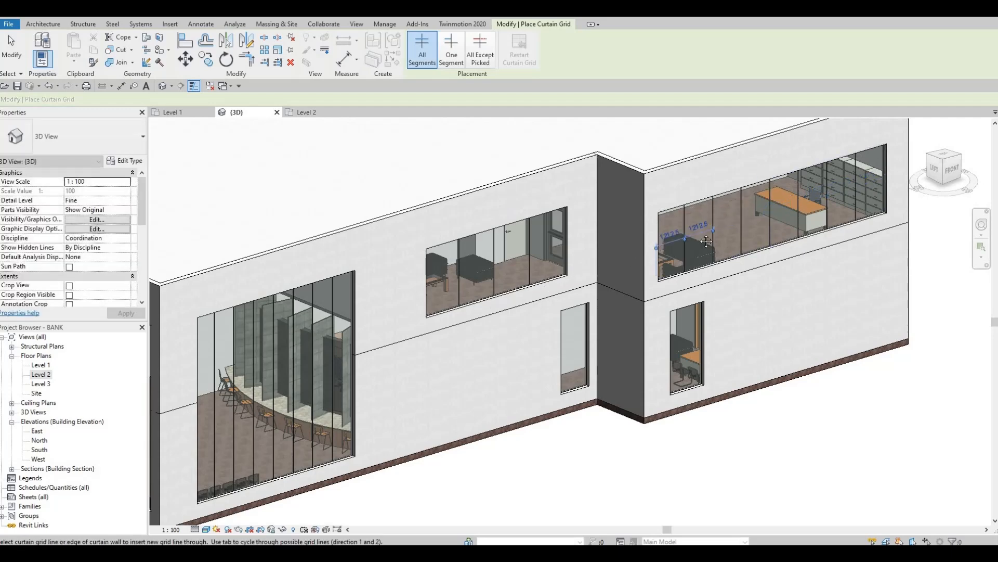
Split both ground-floor windows on the left facade into two 1400 mm panels with vertical grid lines at their midpoints
scroll(546, 299, "down", 1)
middle_click_drag(350, 288, 521, 218)
middle_click_drag(333, 301, 378, 261)
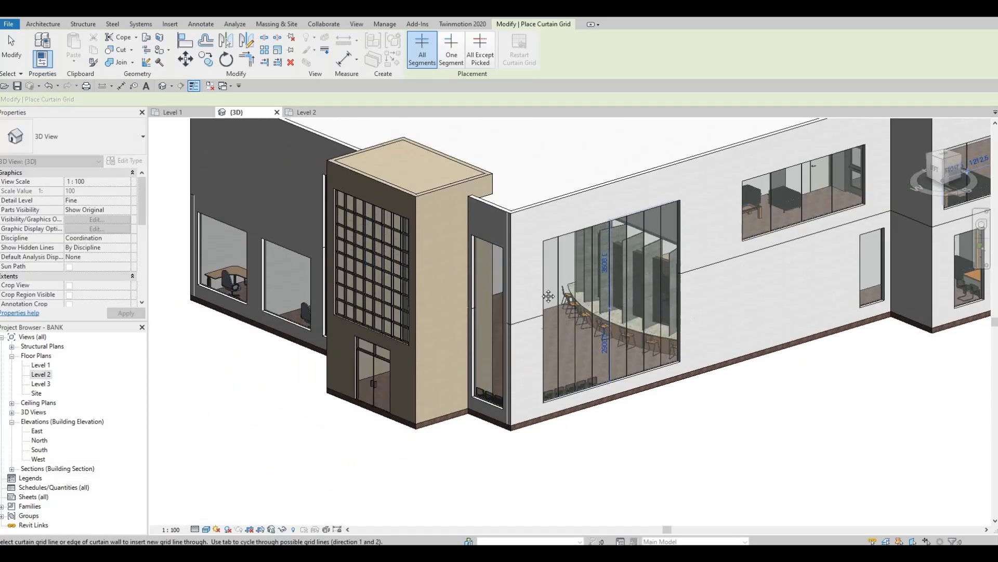
scroll(622, 300, "down", 1)
middle_click_drag(781, 322, 525, 333)
scroll(551, 334, "down", 1)
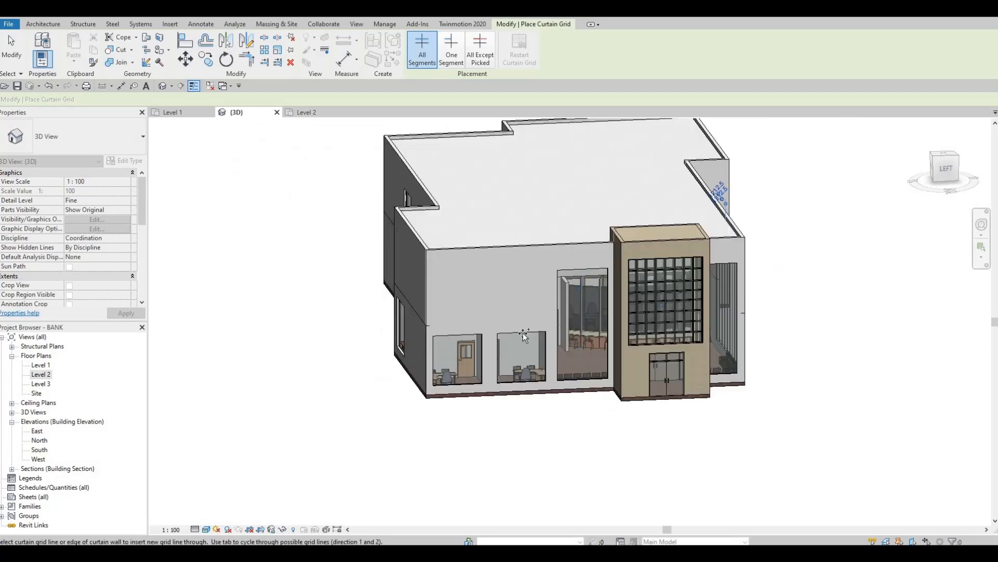
scroll(522, 332, "up", 1)
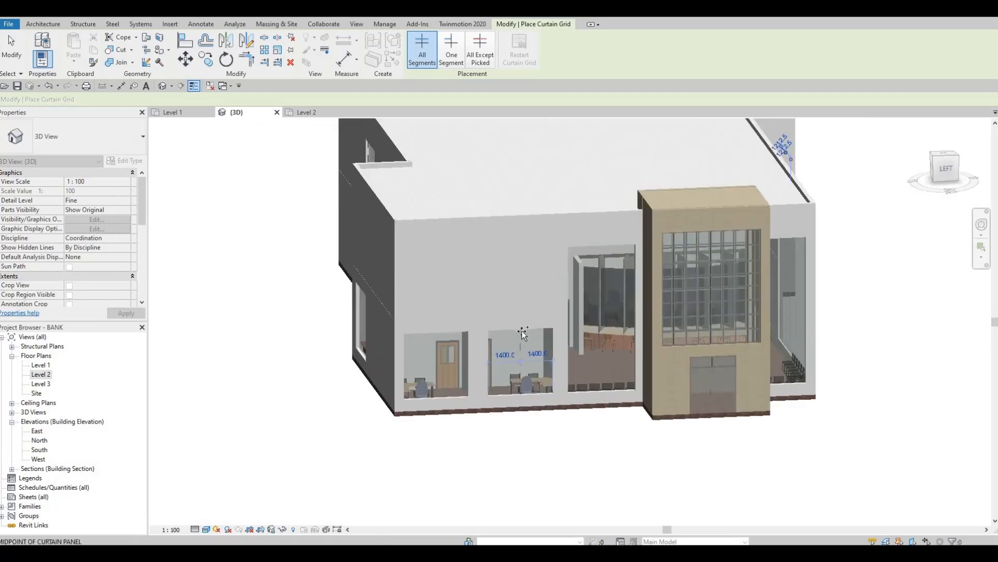
left_click(432, 335)
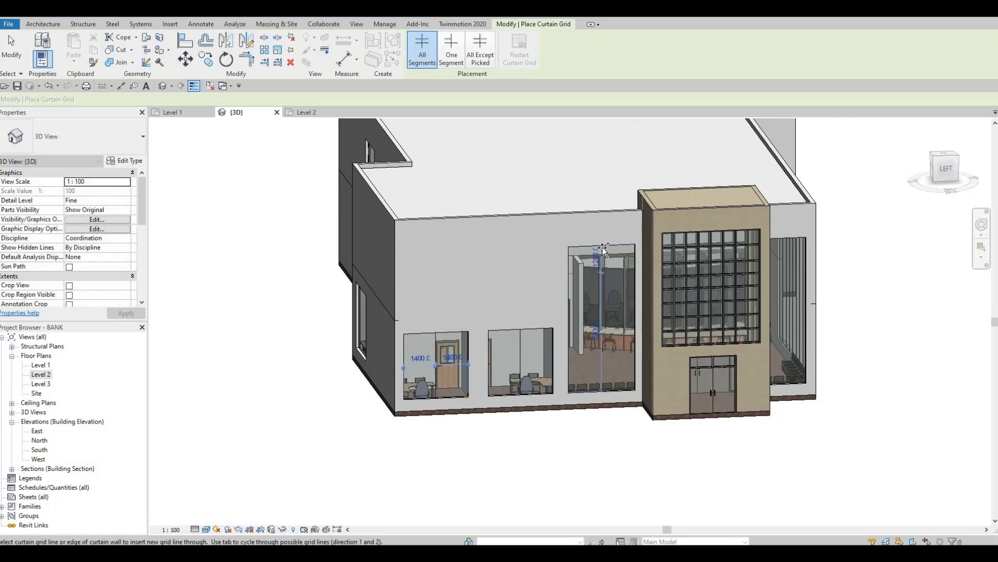
Place vertical grid lines at the midpoint and quarter point of the tall left-facade window between the ground-floor windows and entrance tower
scroll(603, 249, "up", 3)
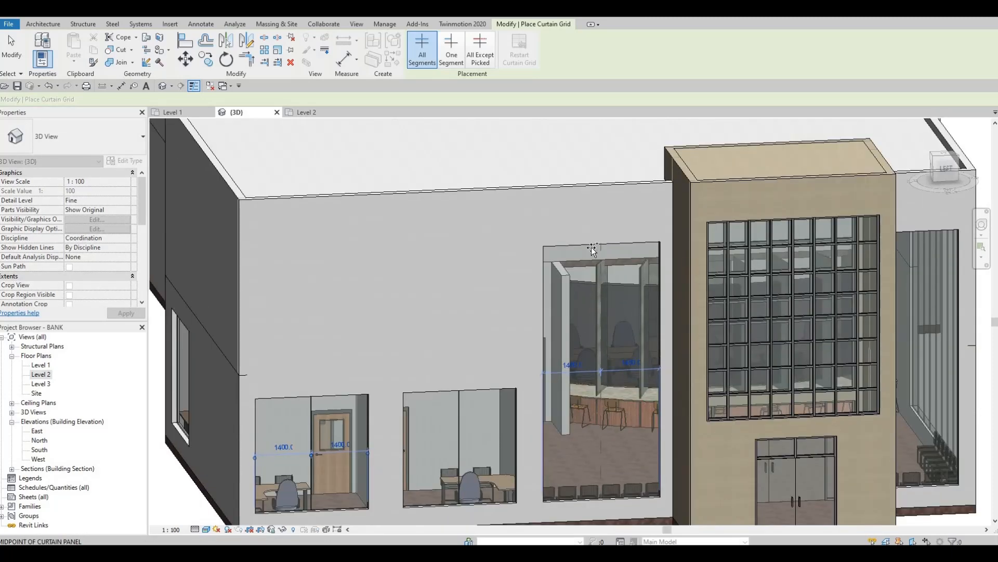
left_click(560, 250)
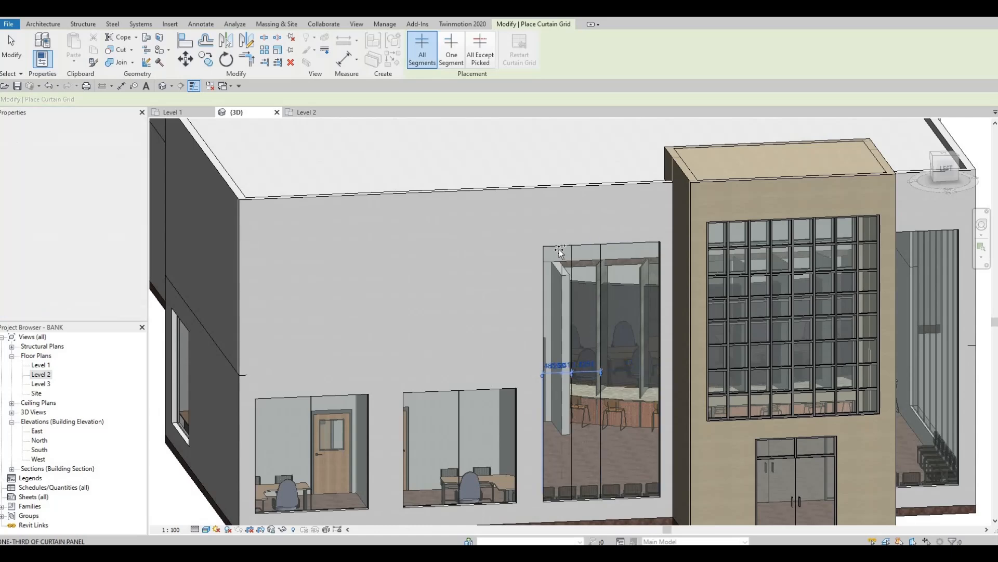
Delete the quarter-point grid line from the tall left-facade window, keeping the midpoint line
key("Escape")
key("Escape")
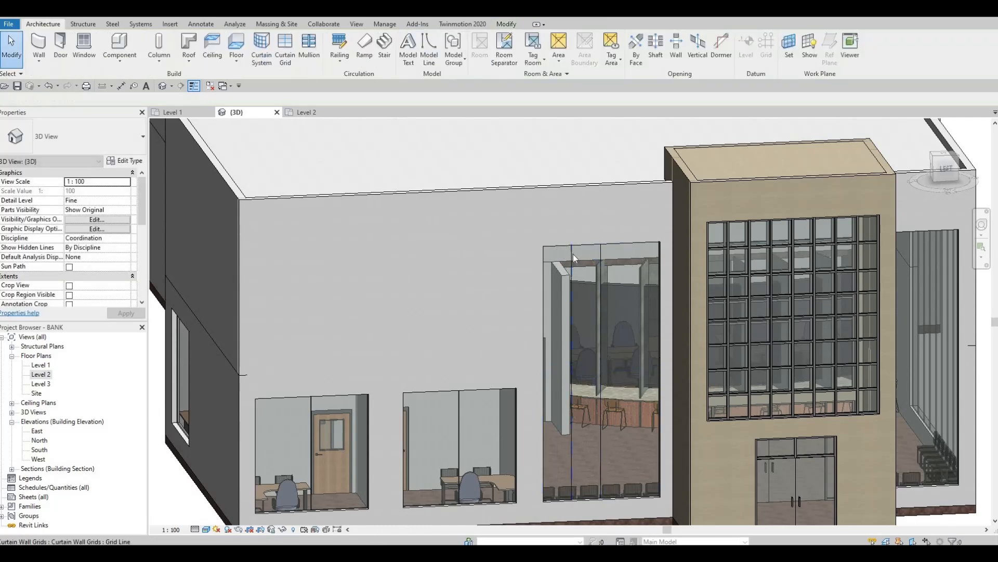
left_click(573, 254)
key("Escape")
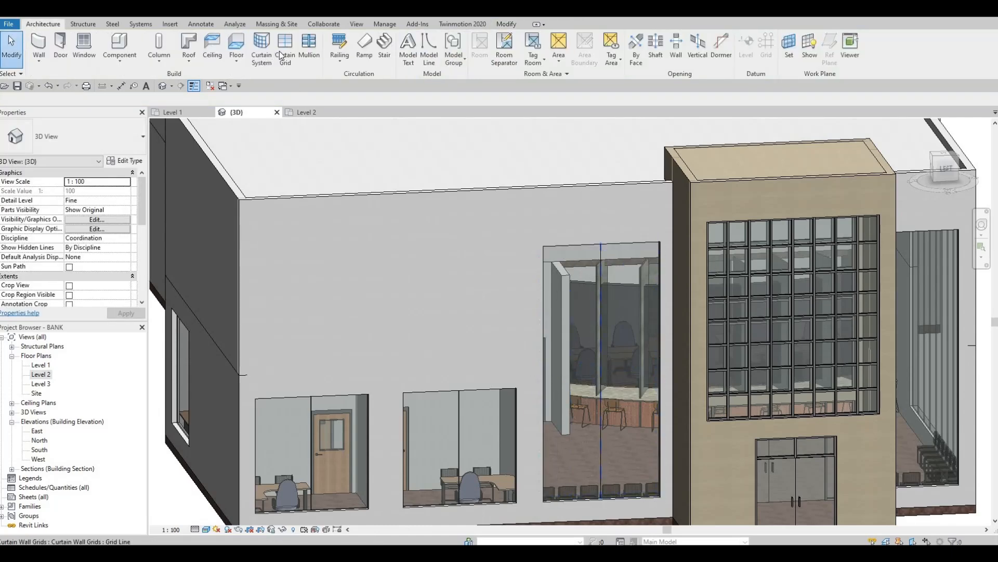
Divide each half of the tall left-facade window into thirds with additional vertical curtain grid lines
key("Return")
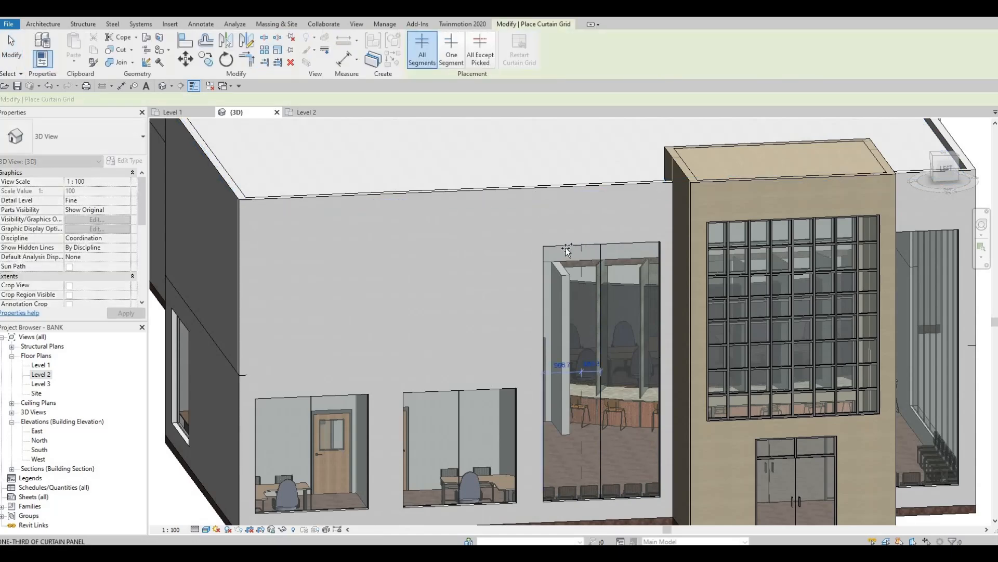
left_click(633, 248)
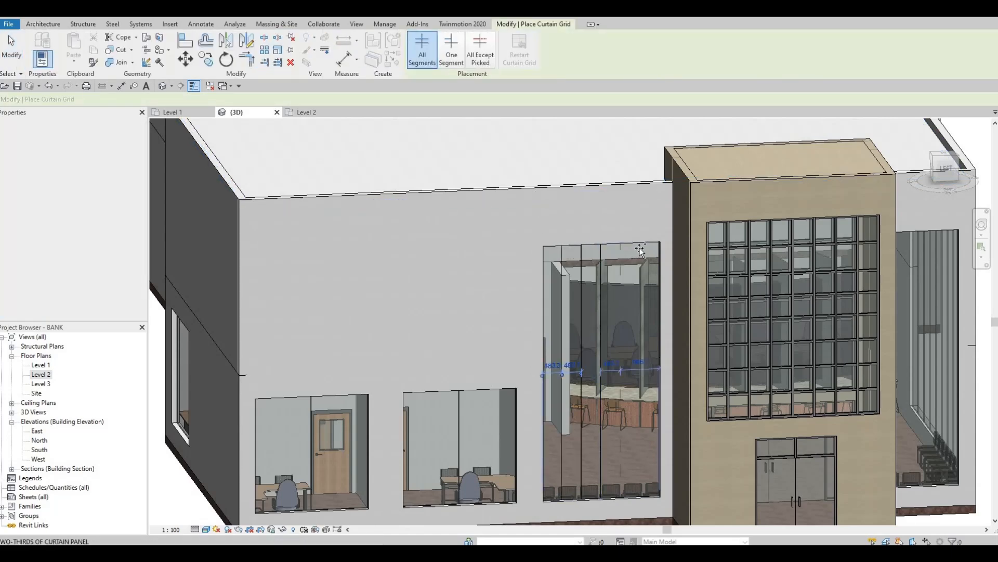
left_click(621, 249)
Divide the narrow tall window between the entrance tower and the building corner into four equal panels with vertical grid lines
scroll(577, 234, "down", 3)
middle_click_drag(693, 318, 754, 295, "shift")
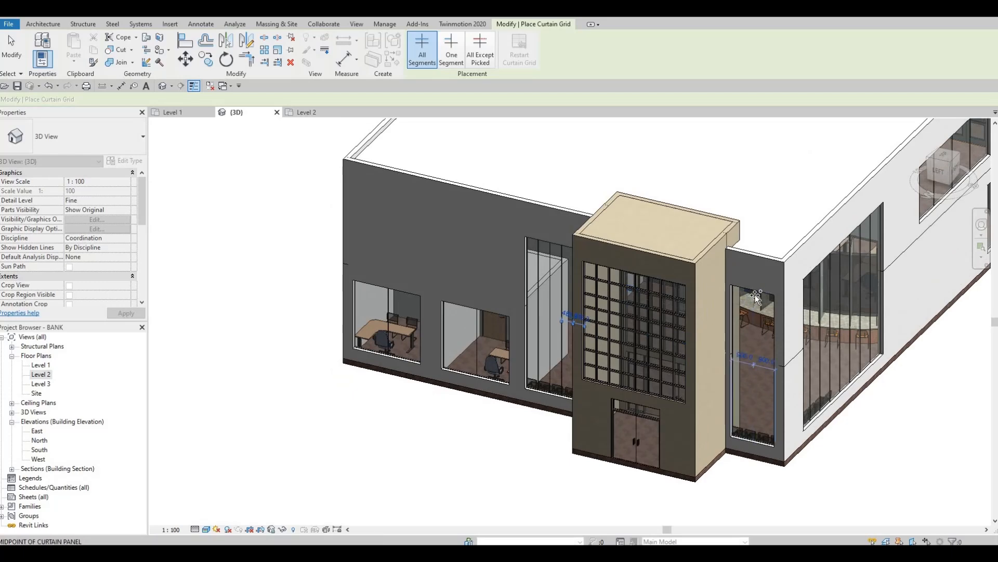
scroll(756, 297, "up", 2)
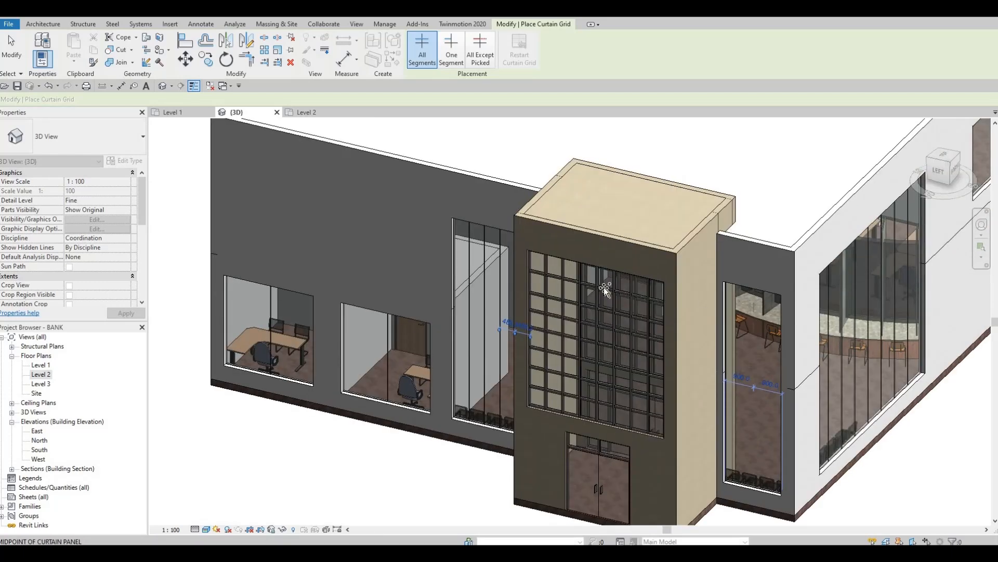
left_click(748, 290)
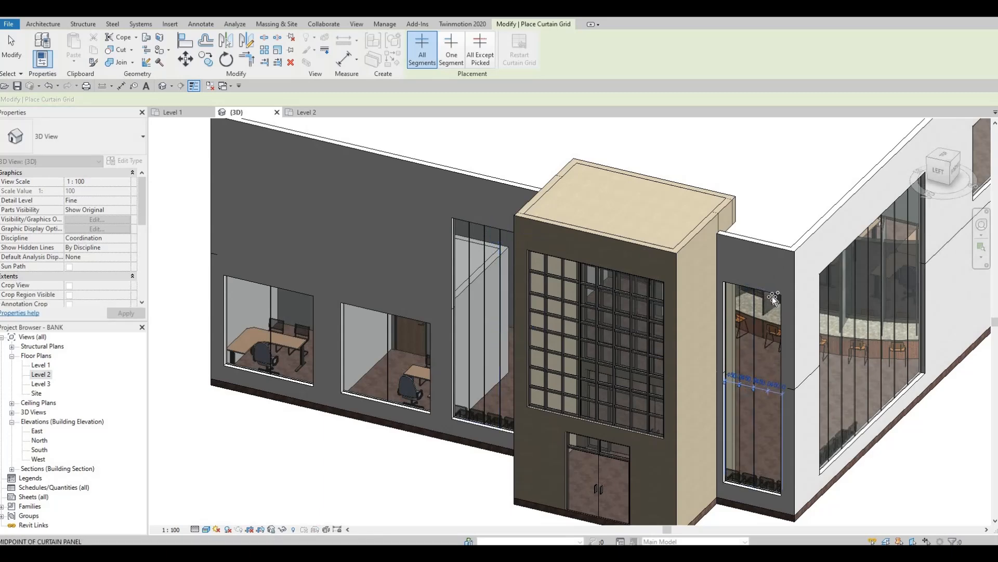
Examine the grid divisions of the windows around the entrance tower and building corner from several angles
scroll(769, 289, "up", 3)
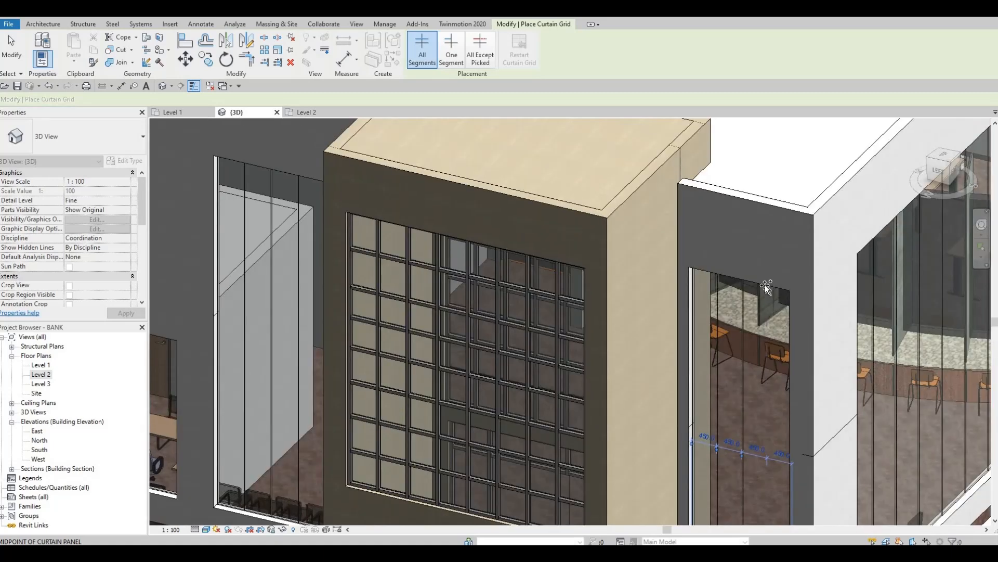
scroll(767, 281, "down", 2)
middle_click_drag(768, 285, 789, 364, "shift")
middle_click_drag(773, 398, 763, 379, "shift")
middle_click_drag(587, 428, 535, 442, "shift")
middle_click_drag(829, 284, 583, 296)
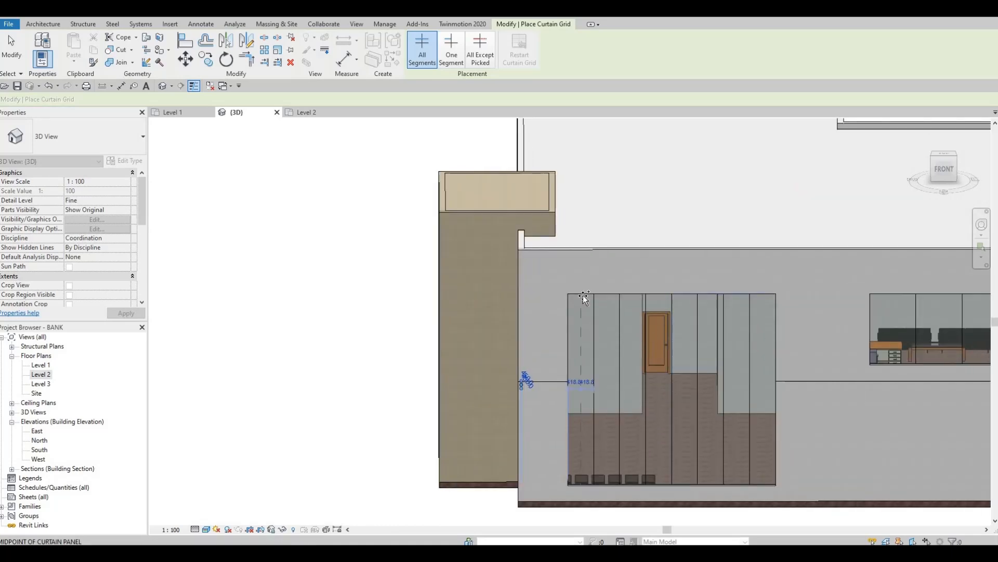
middle_click_drag(679, 318, 527, 307, "shift")
scroll(525, 289, "up", 2)
scroll(525, 289, "up", 1)
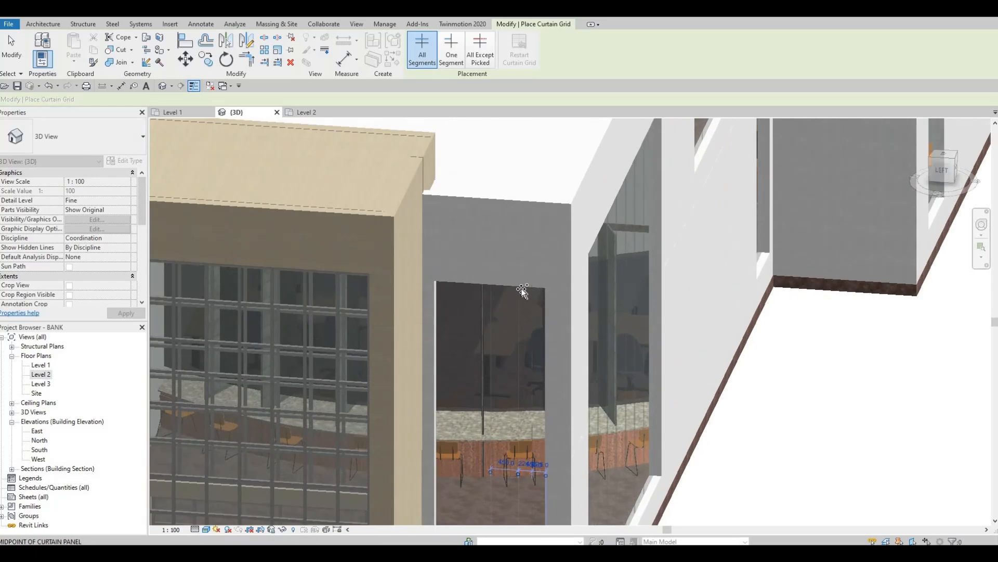
Check the grid line spacing in the narrow tall window beside the building corner without changing its dimensions
left_click(522, 306)
key("Escape")
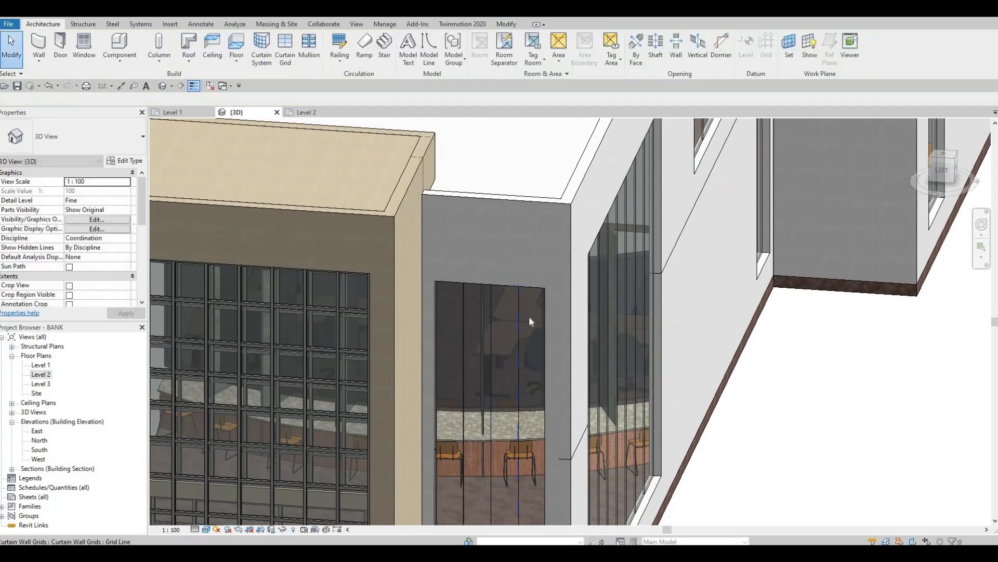
middle_click_drag(552, 416, 550, 396)
scroll(557, 383, "up", 5)
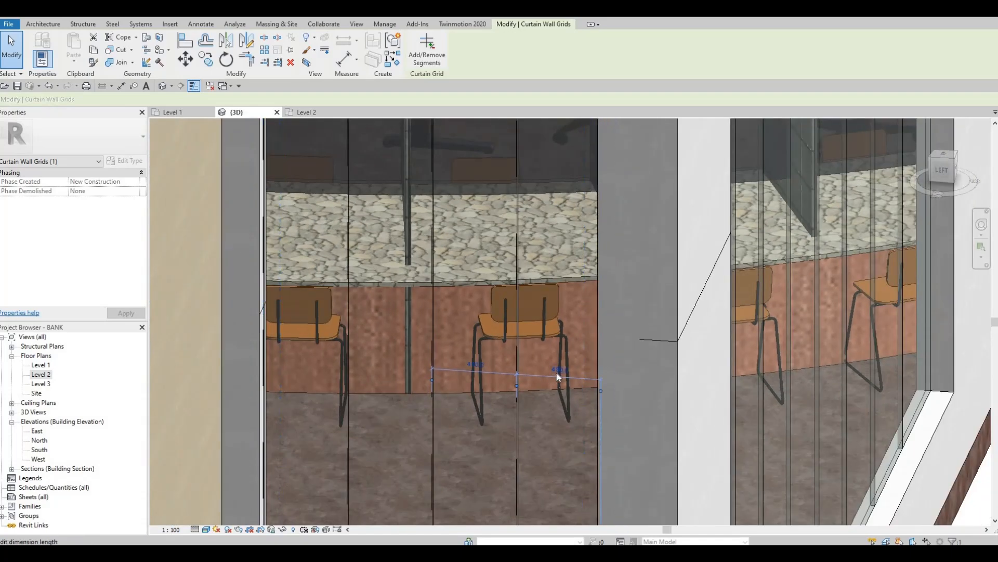
scroll(553, 373, "up", 1)
left_click(558, 376)
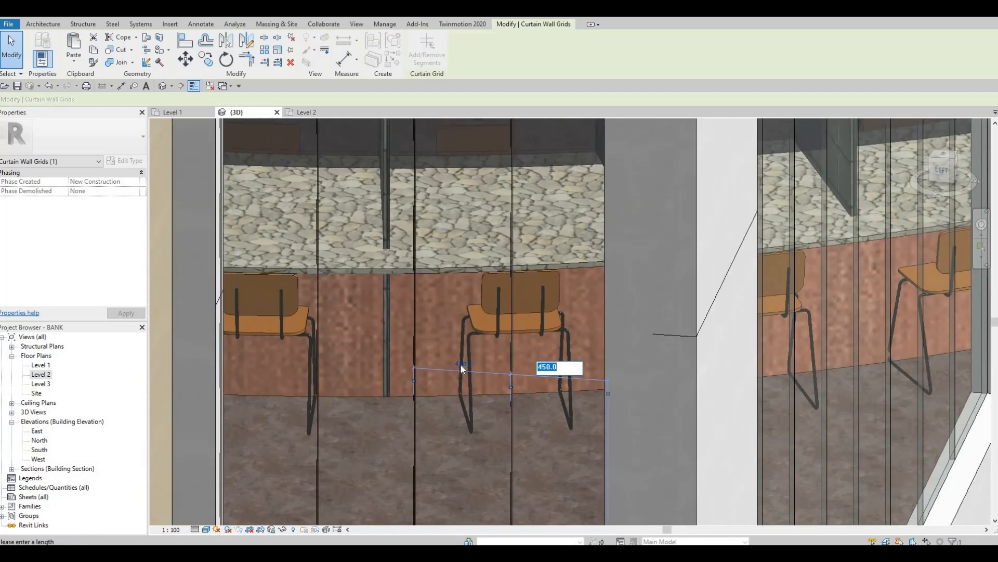
left_click(464, 367)
left_click(463, 364)
key("Escape")
key("Escape")
Inspect the first vertical grid line of the large double-height front window to check its spacing
scroll(515, 329, "down", 3)
middle_click_drag(489, 350, 650, 256, "shift")
scroll(650, 255, "down", 4)
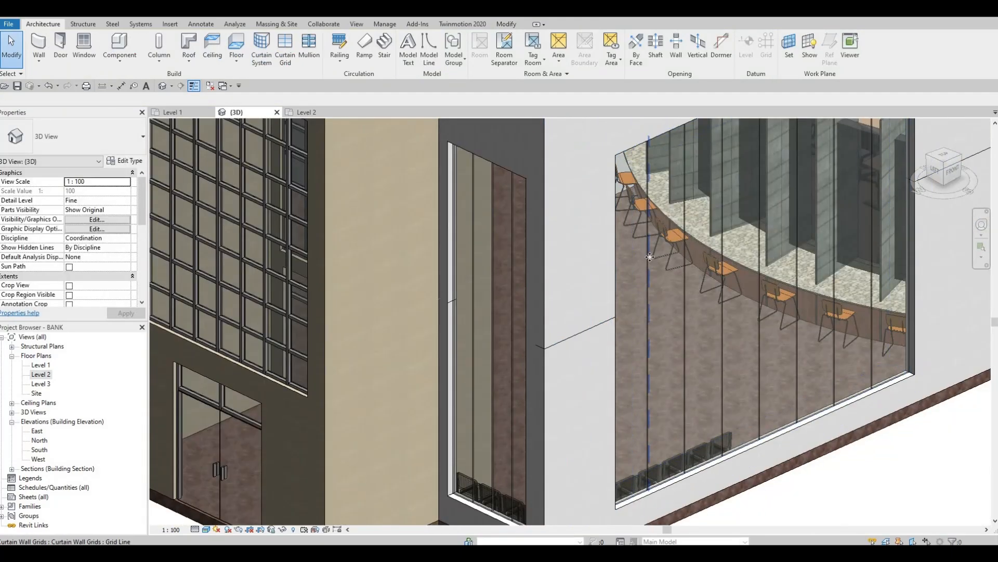
left_click(649, 259)
scroll(657, 305, "down", 4)
key("Escape")
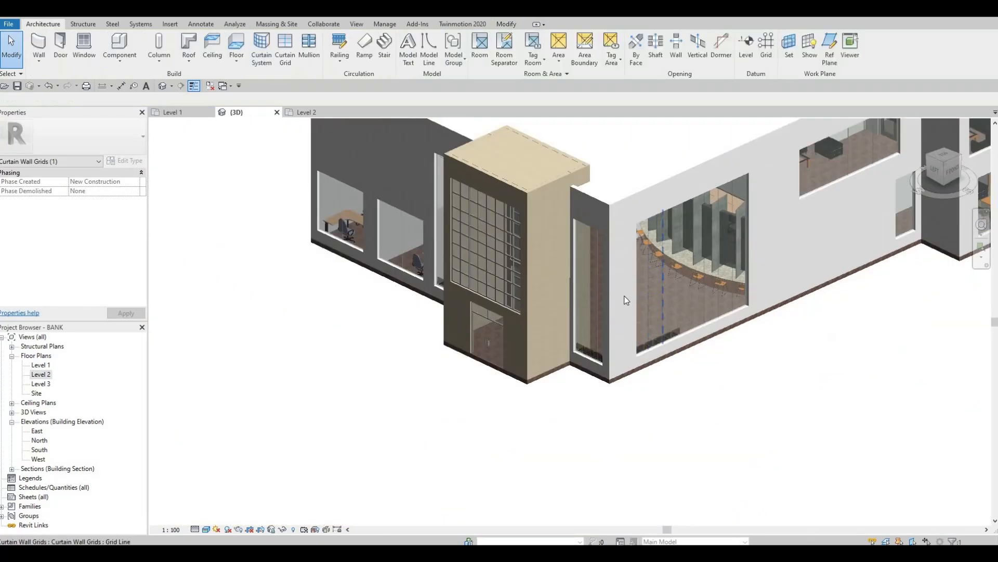
Select the vertical grid line nearest the entrance tower in the tall left-facade window to check its spacing
middle_click_drag(626, 298, 595, 267, "shift")
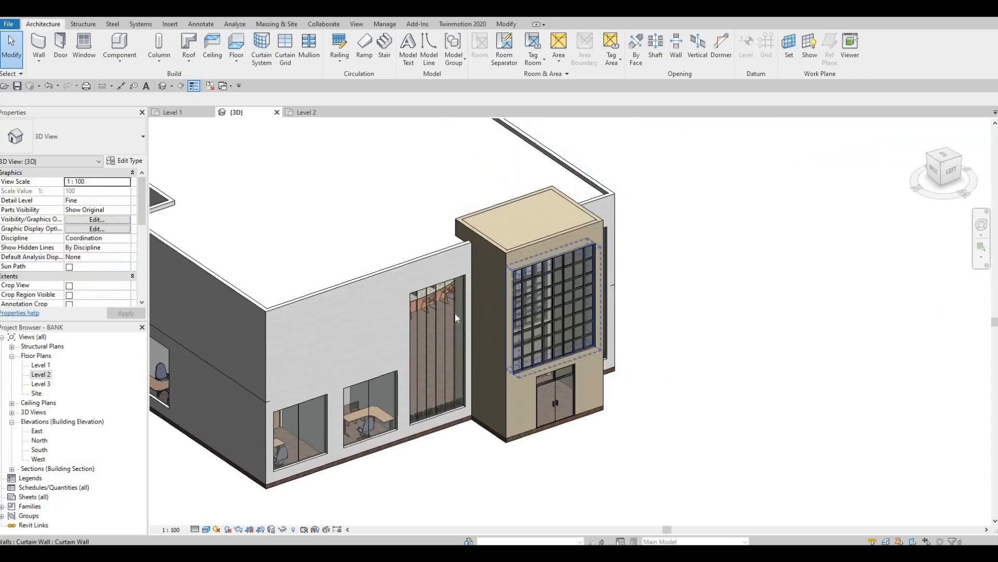
scroll(454, 312, "up", 5)
left_click(457, 363)
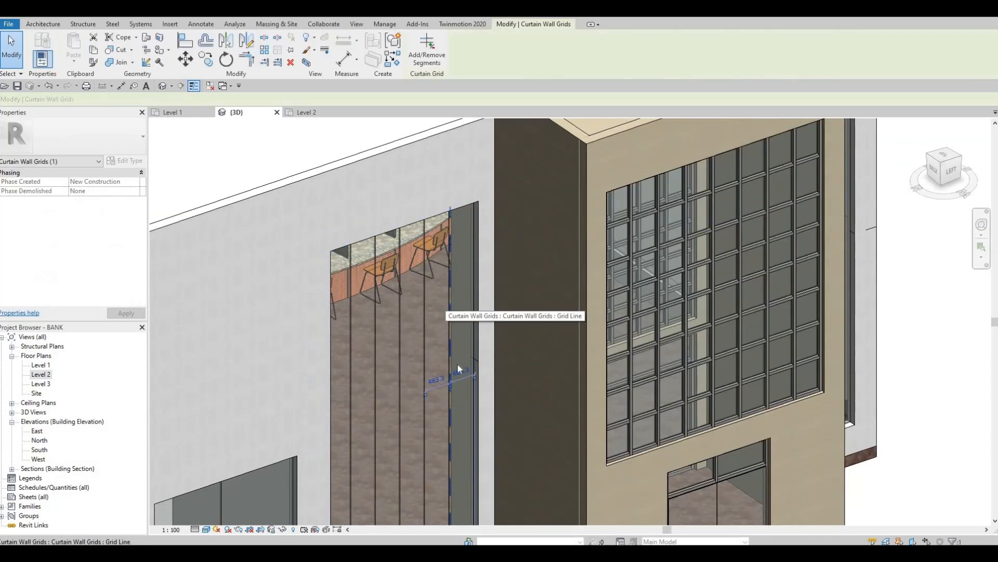
Add a vertical curtain grid line at the midpoint of each panel of the double-height front window
scroll(459, 382, "up", 2)
scroll(426, 364, "down", 5)
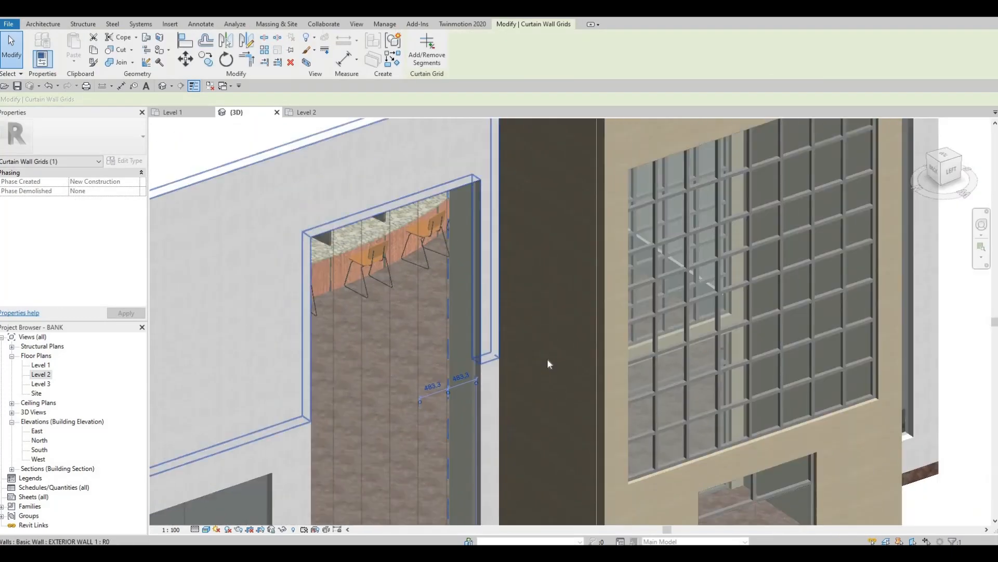
middle_click_drag(520, 360, 416, 322, "shift")
middle_click_drag(495, 165, 401, 138)
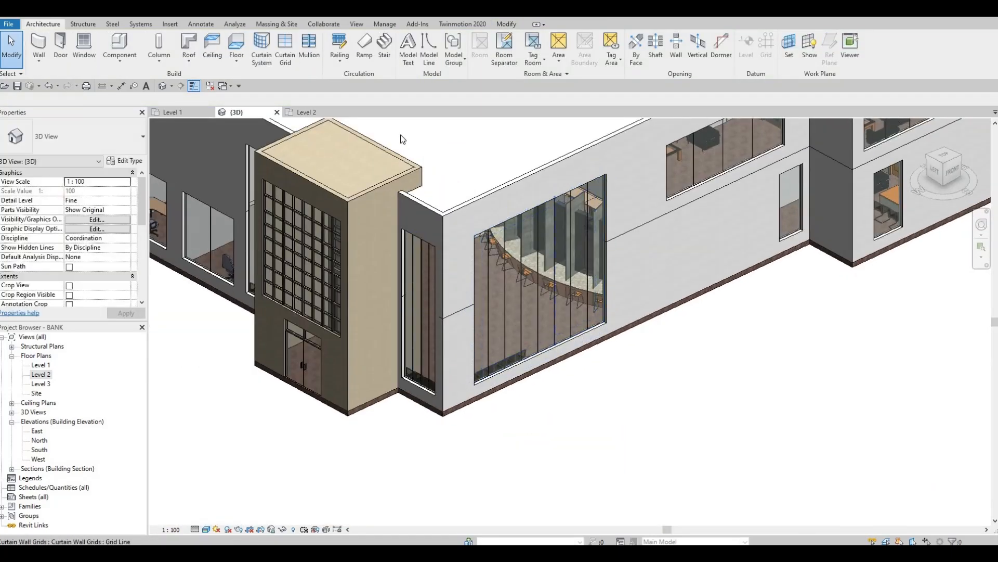
scroll(567, 255, "up", 1)
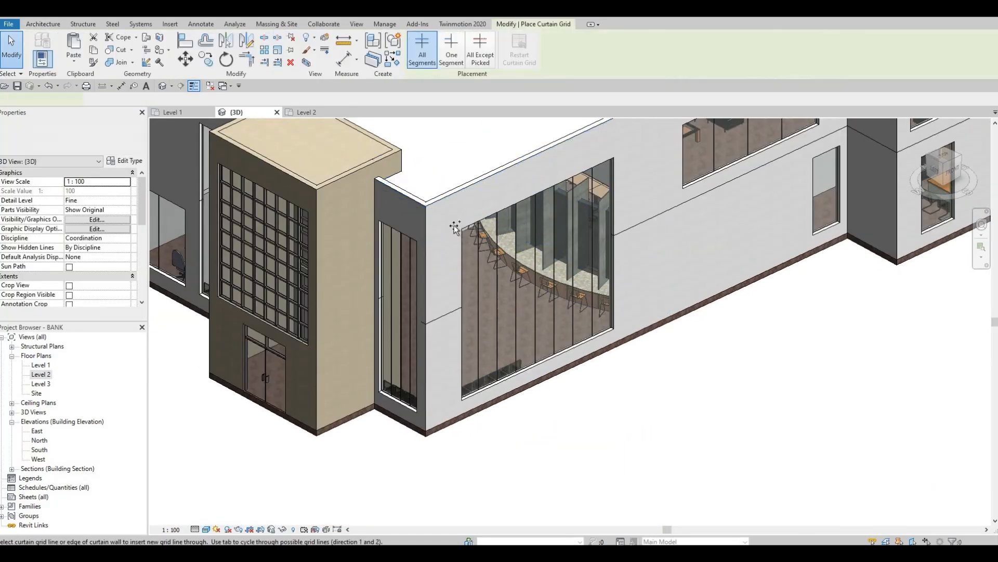
scroll(457, 224, "up", 3)
left_click(474, 221)
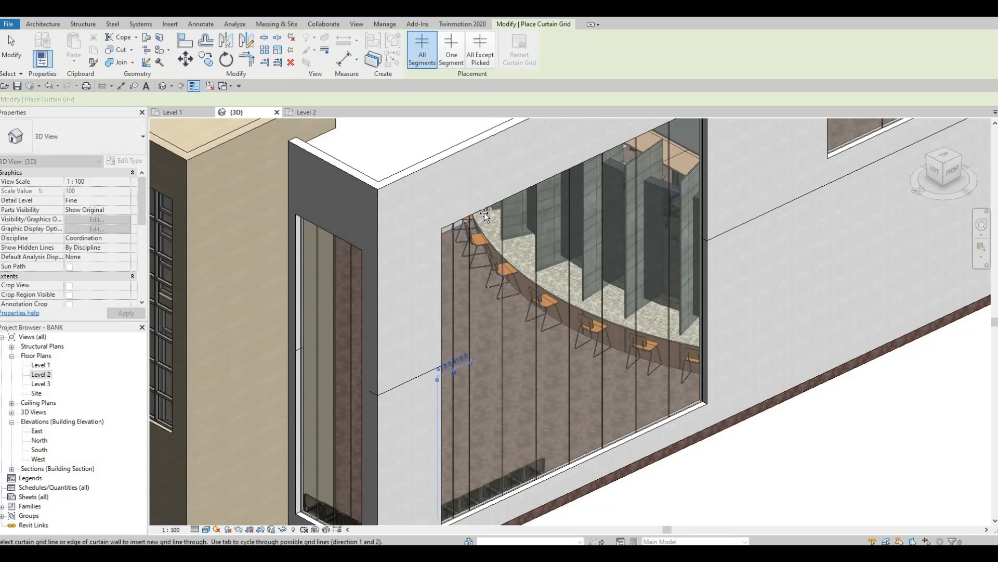
left_click(484, 211)
left_click(517, 194)
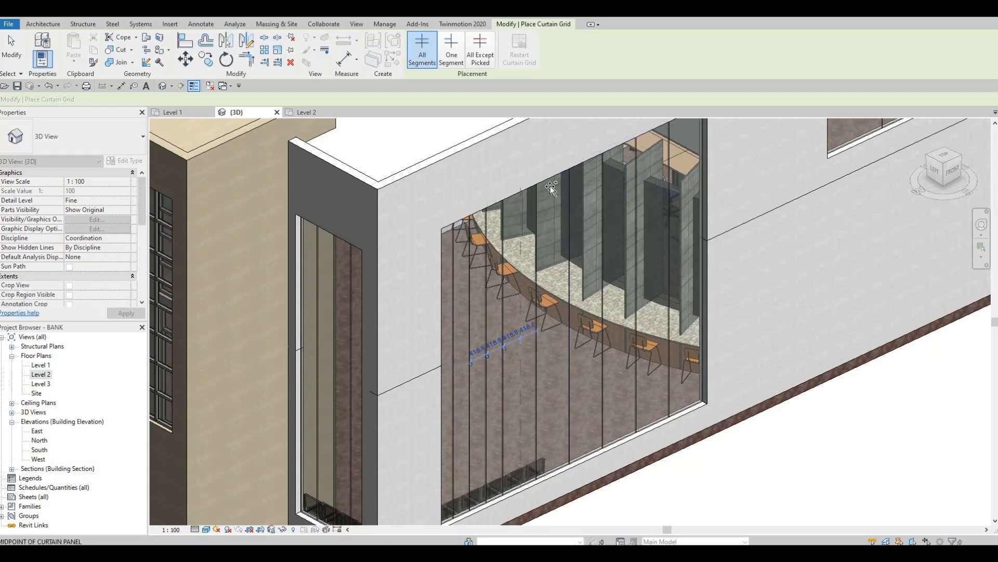
left_click(551, 181)
left_click(586, 163)
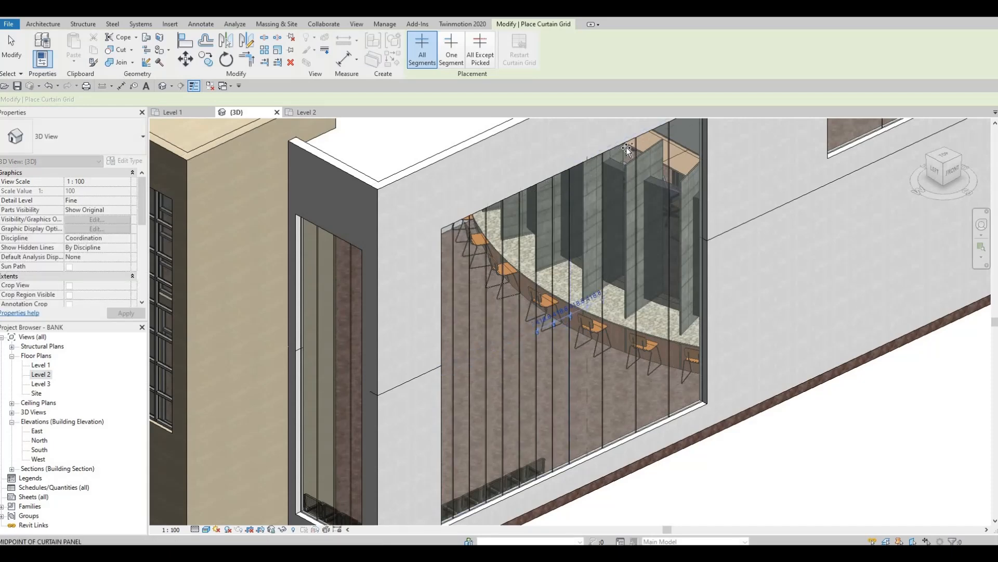
left_click(647, 135)
left_click(653, 133)
Divide the back facade's ground-floor windows with vertical grid lines, using 1250 mm panels near the corner and 1050 mm panels in the wider window
middle_click_drag(659, 174, 710, 238)
scroll(663, 187, "down", 5)
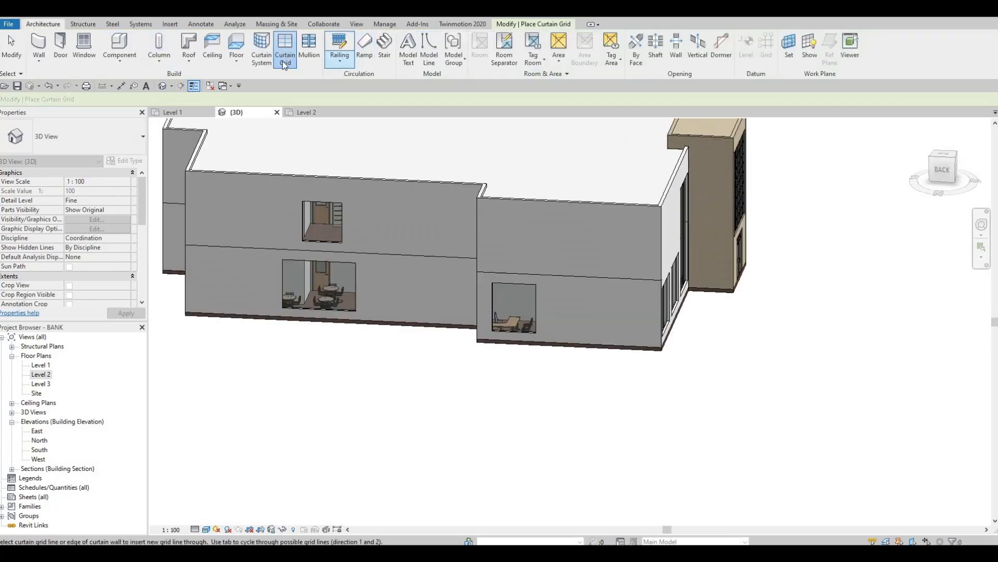
scroll(513, 277, "up", 2)
left_click(513, 276)
scroll(513, 276, "down", 2)
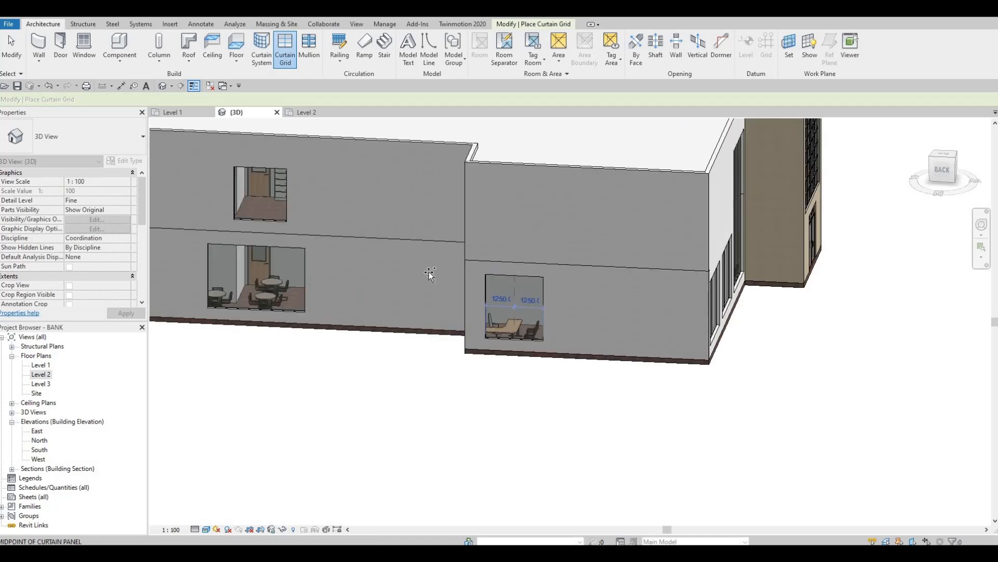
scroll(462, 190, "up", 2)
left_click(454, 269)
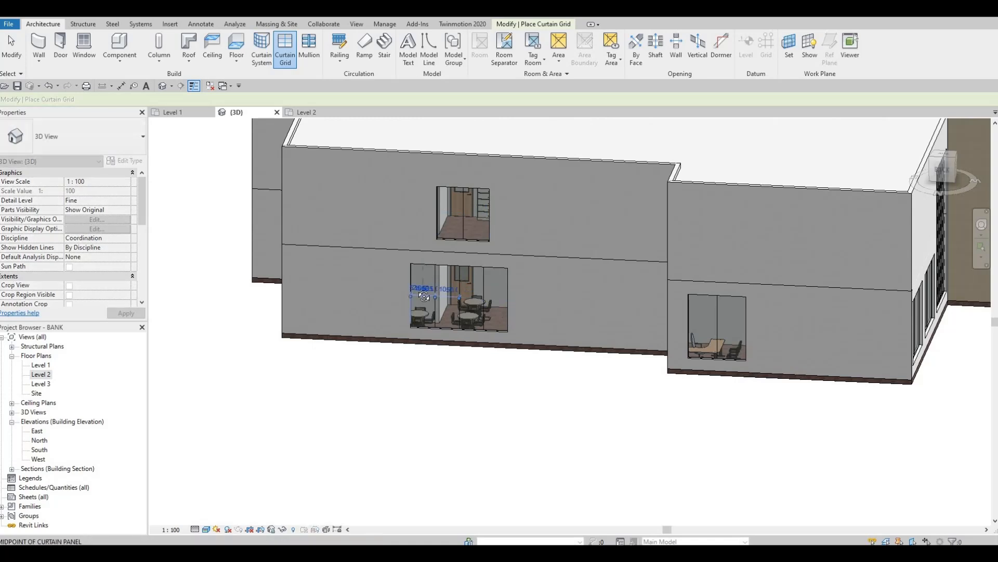
Divide the right facade's ground-floor meeting-room window into four equal 1225 mm panels with vertical curtain grid lines
scroll(424, 296, "down", 2)
middle_click_drag(359, 293, 486, 254, "shift")
middle_click_drag(304, 320, 530, 269)
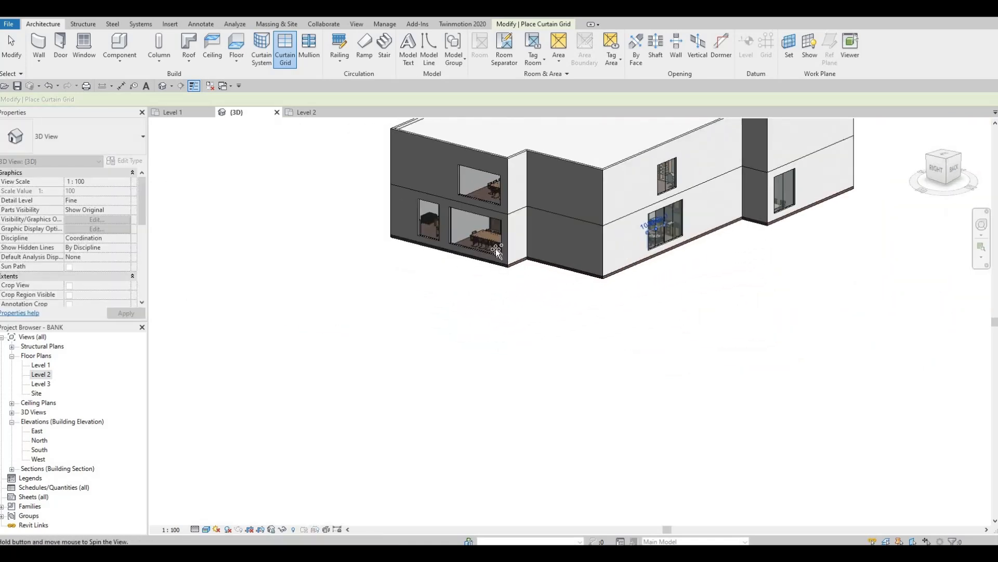
scroll(486, 223, "up", 2)
scroll(486, 223, "up", 3)
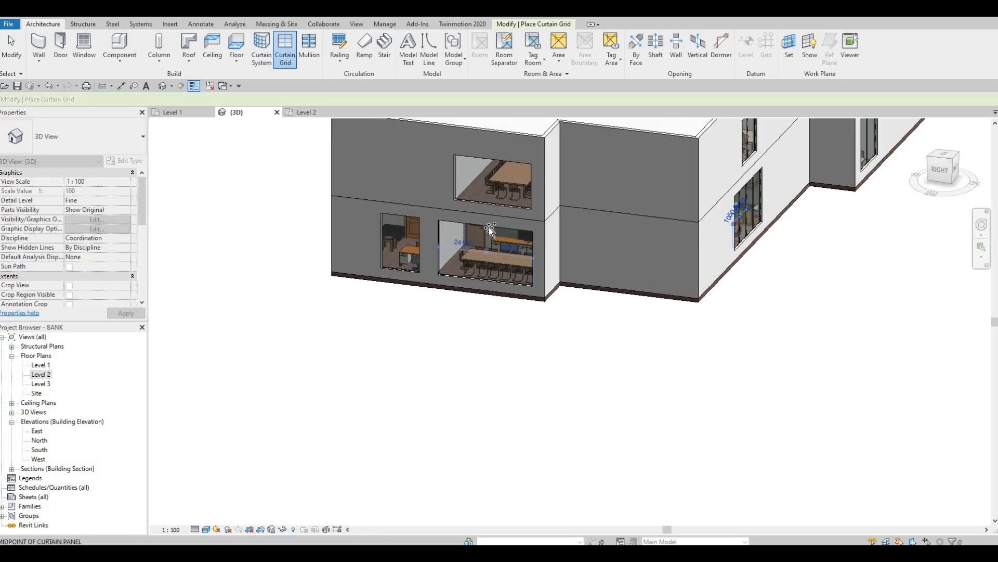
scroll(489, 227, "up", 2)
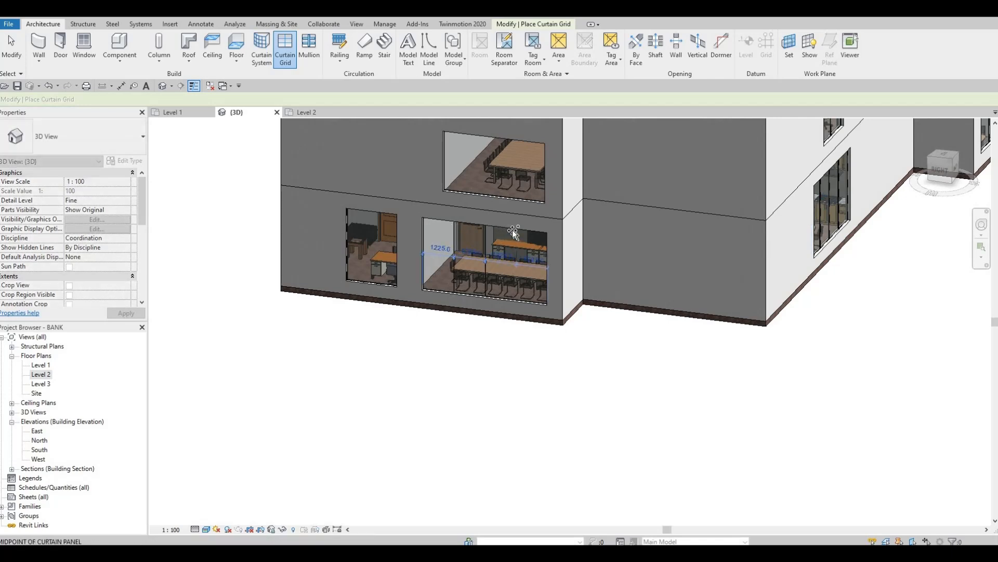
Divide the upper meeting-room window on the right facade into four 1000 mm panels with vertical curtain grid lines
left_click(496, 143)
left_click(465, 142)
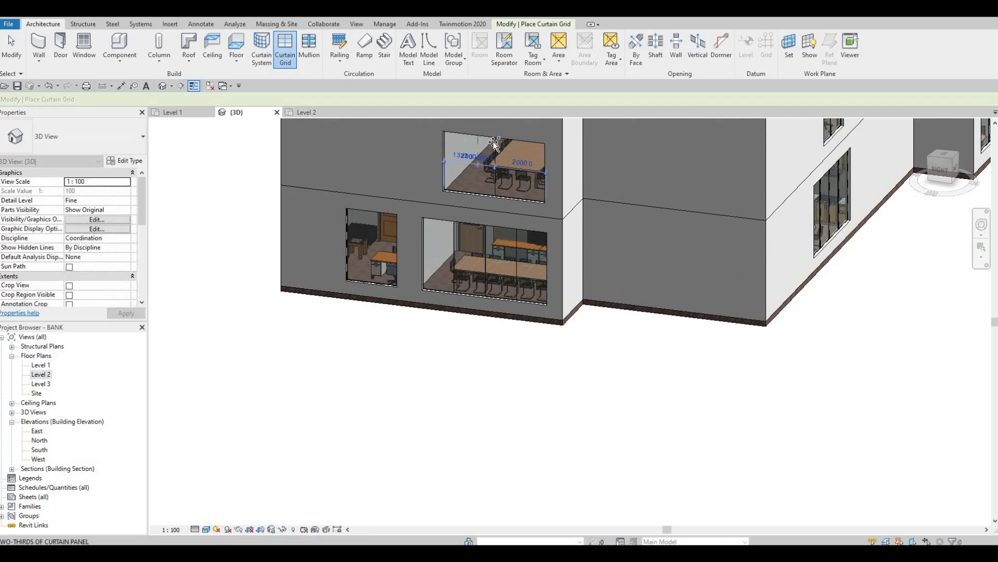
left_click(522, 143)
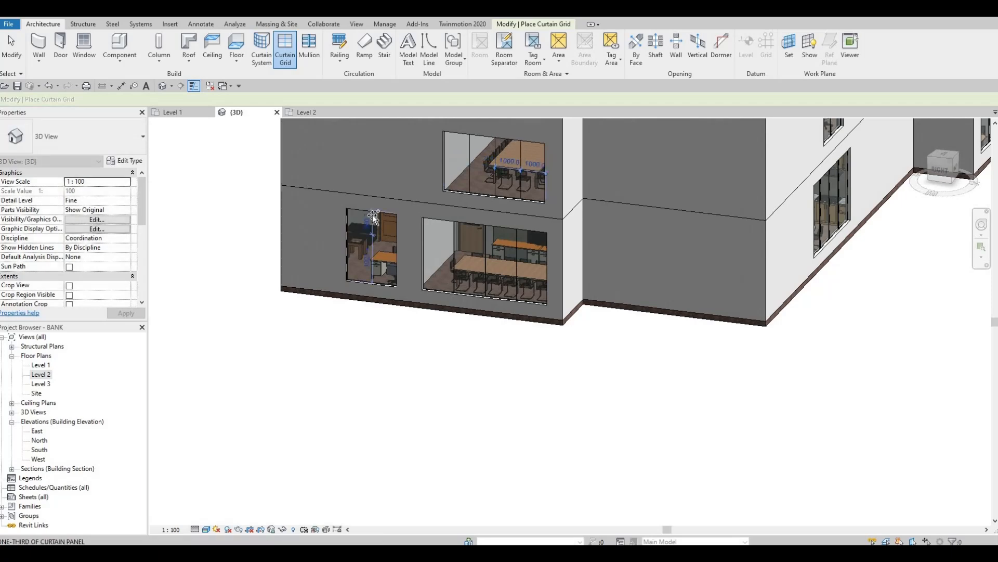
middle_click_drag(366, 233, 162, 460, "shift")
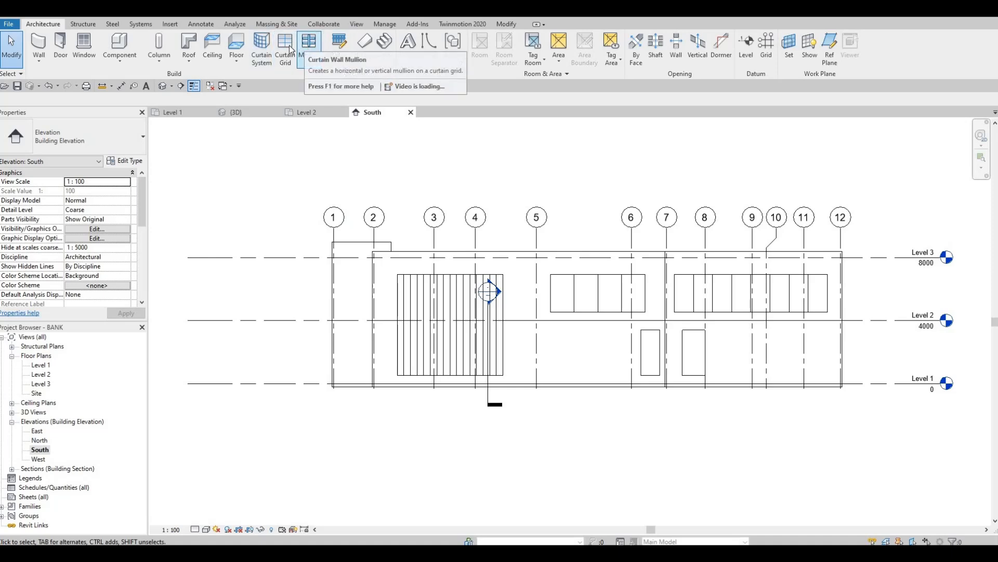
In the South elevation, add horizontal grid lines to the double-height window at mid-height and halfway up its upper half
left_click(285, 49)
scroll(365, 280, "up", 1)
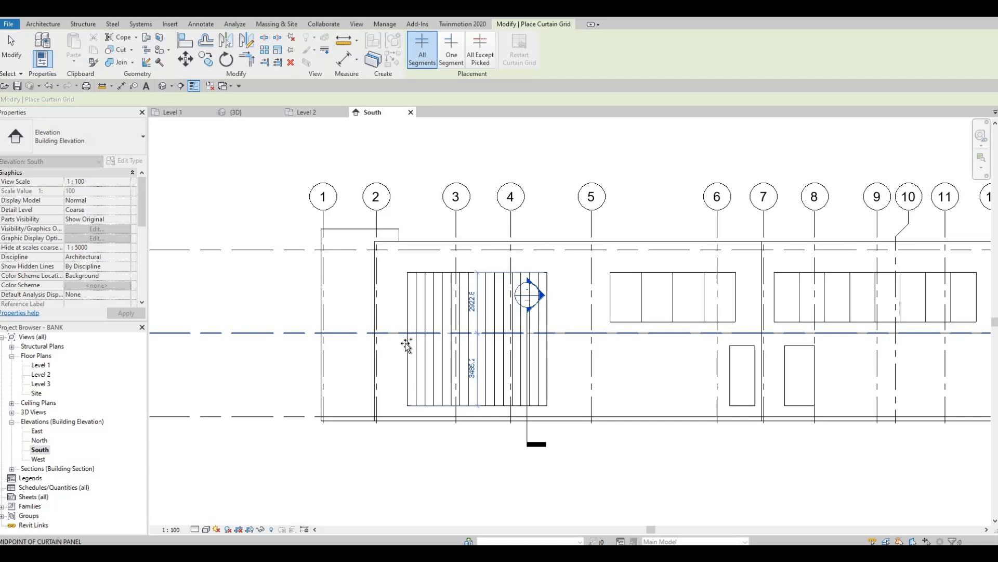
scroll(407, 341, "up", 1)
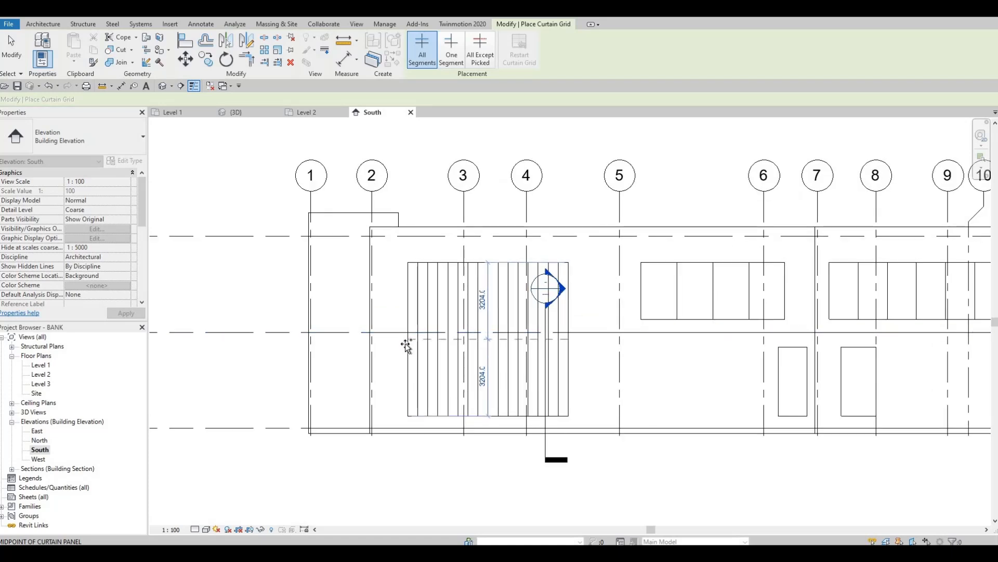
left_click(406, 343)
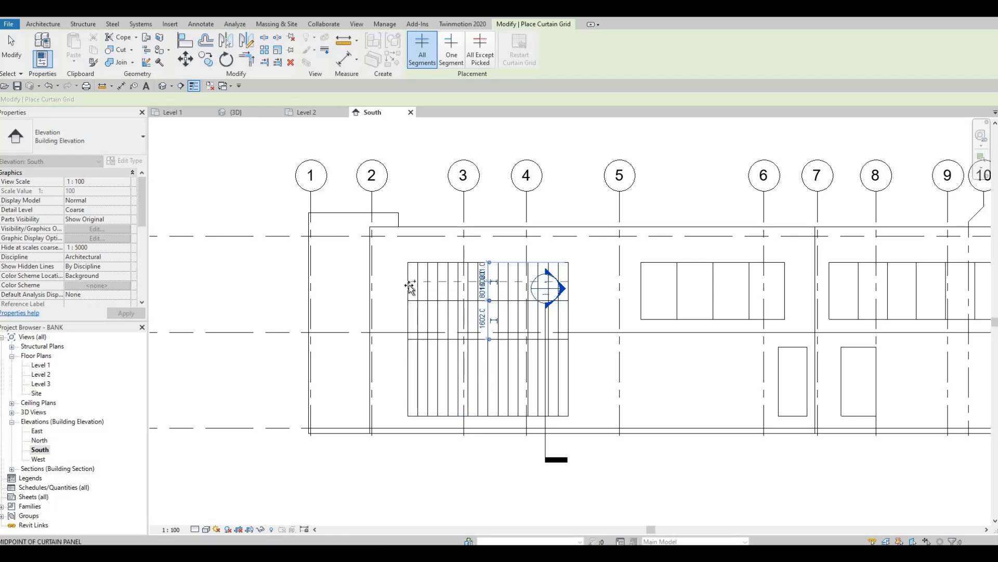
left_click(410, 292)
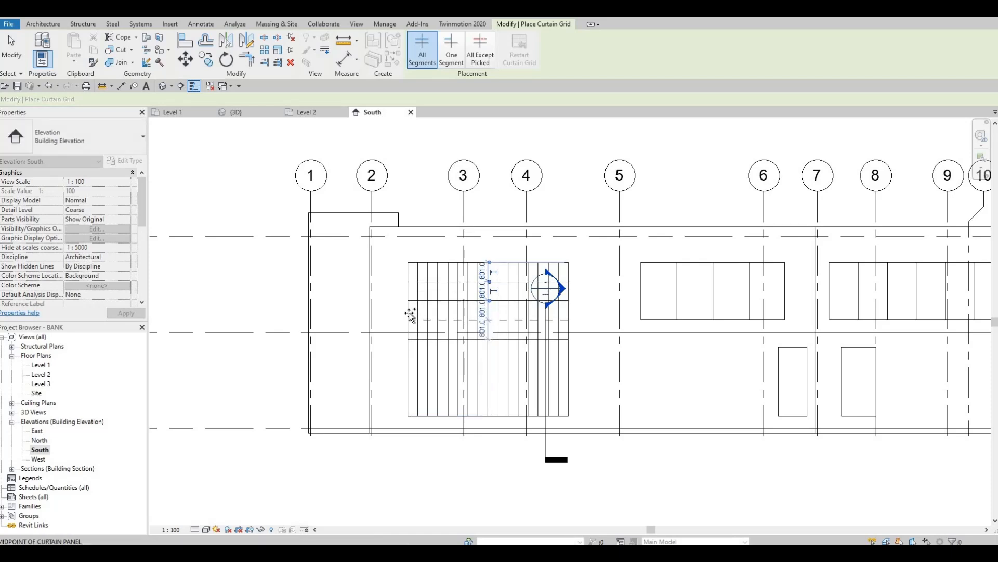
scroll(415, 290, "up", 2)
left_click(421, 284)
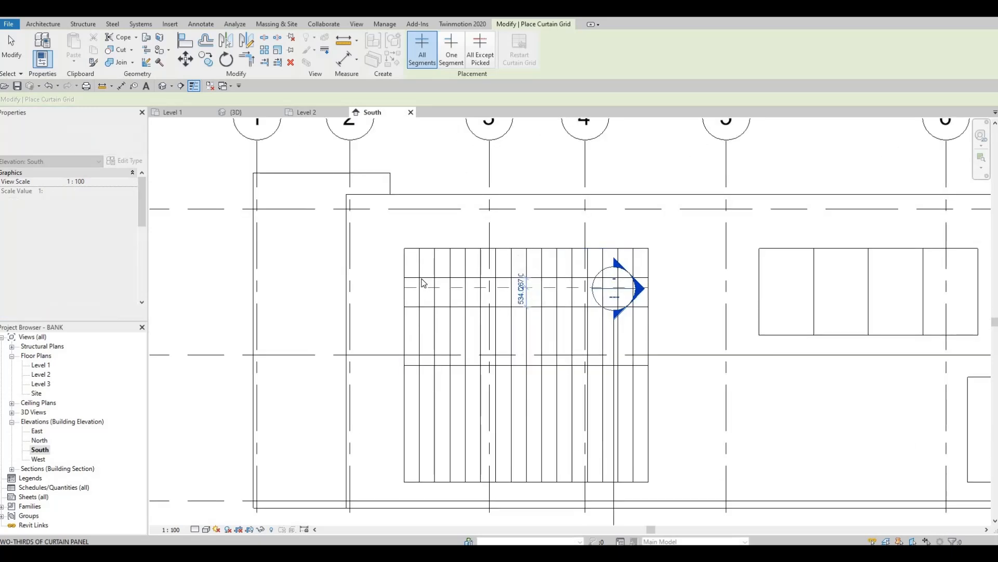
key("Escape")
key("Escape")
left_click(416, 277)
key("Escape")
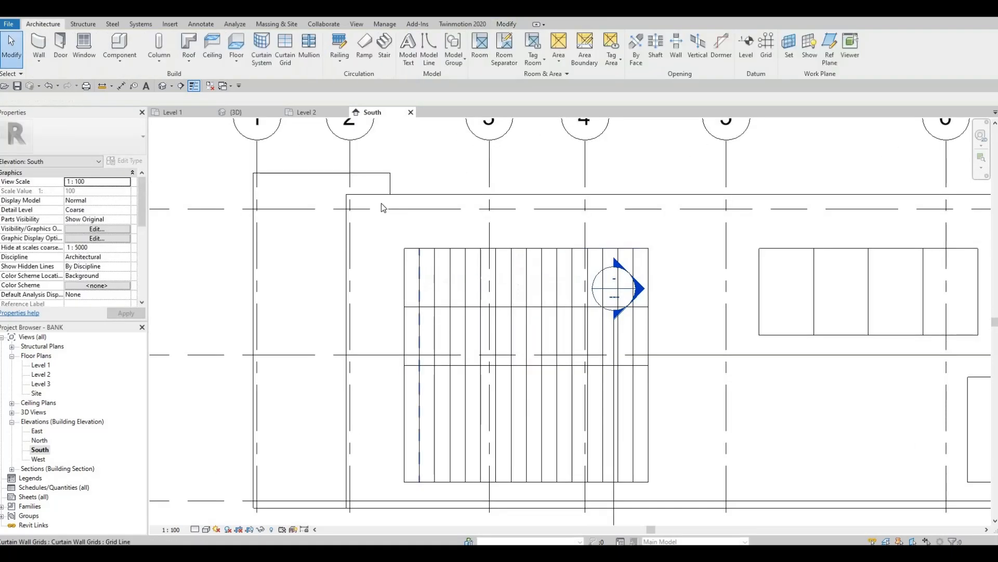
Add horizontal grid lines at the one-third points to divide the double-height window's full height into 534 mm rows
key("c")
key("g")
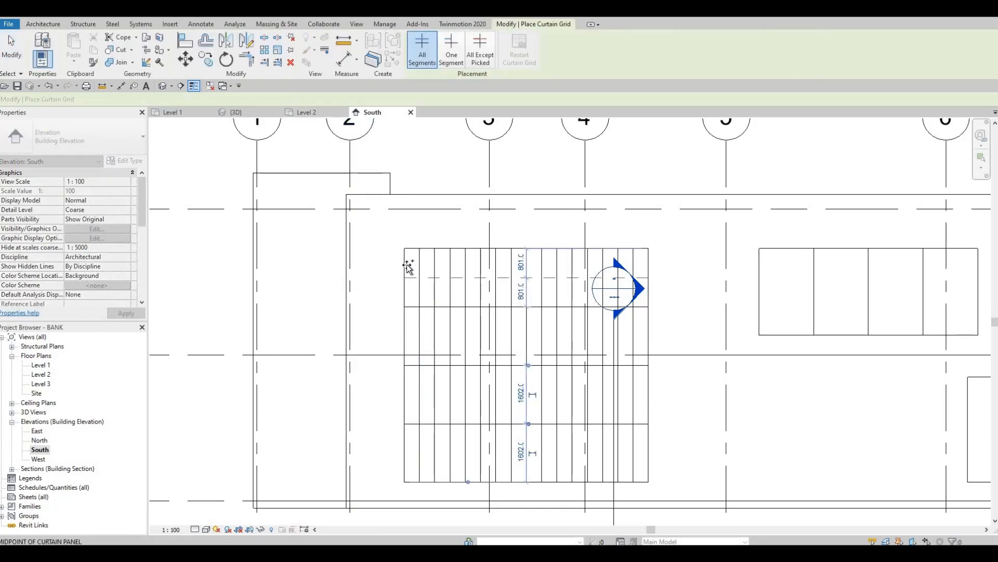
left_click(407, 289)
left_click(407, 333)
left_click(407, 382)
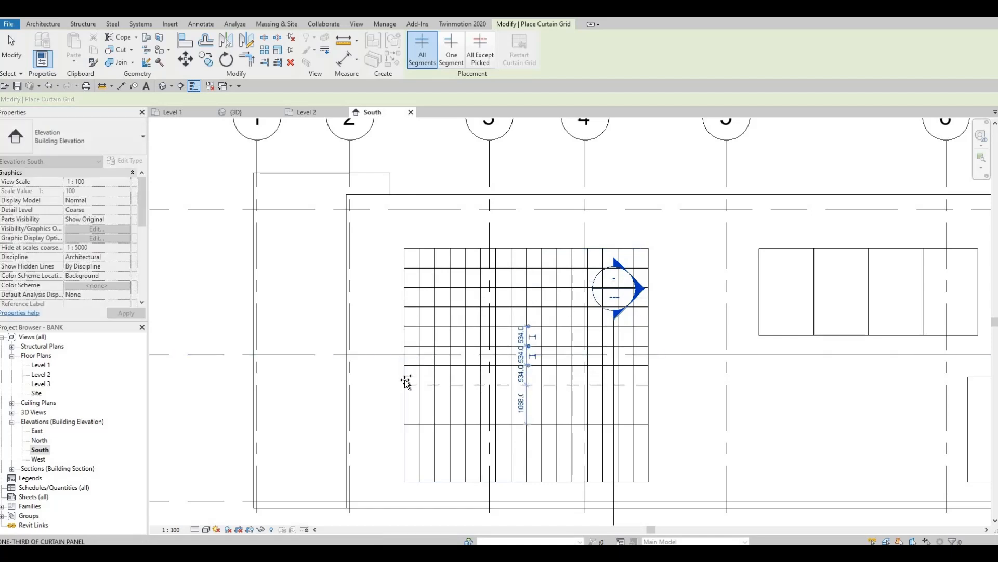
left_click(406, 434)
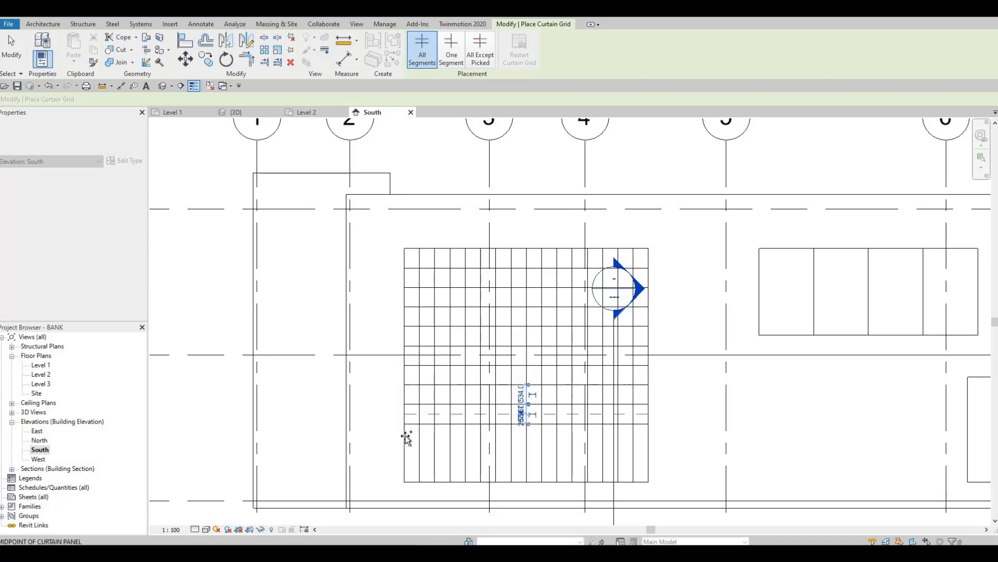
left_click(407, 459)
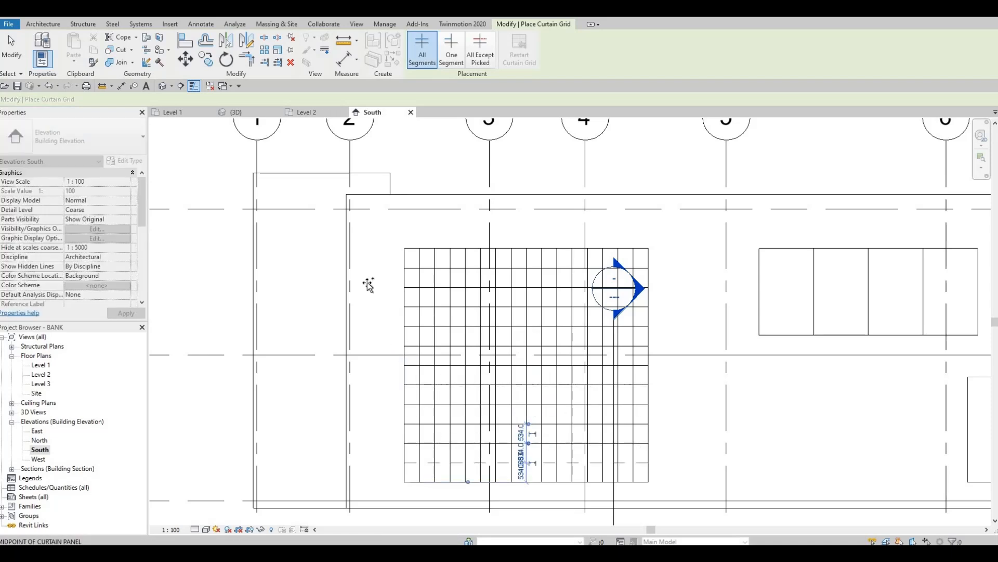
middle_click(370, 285)
middle_click(370, 285)
In the West elevation, add a horizontal grid line at mid-height of both tall windows flanking the entrance tower
double_click(38, 431)
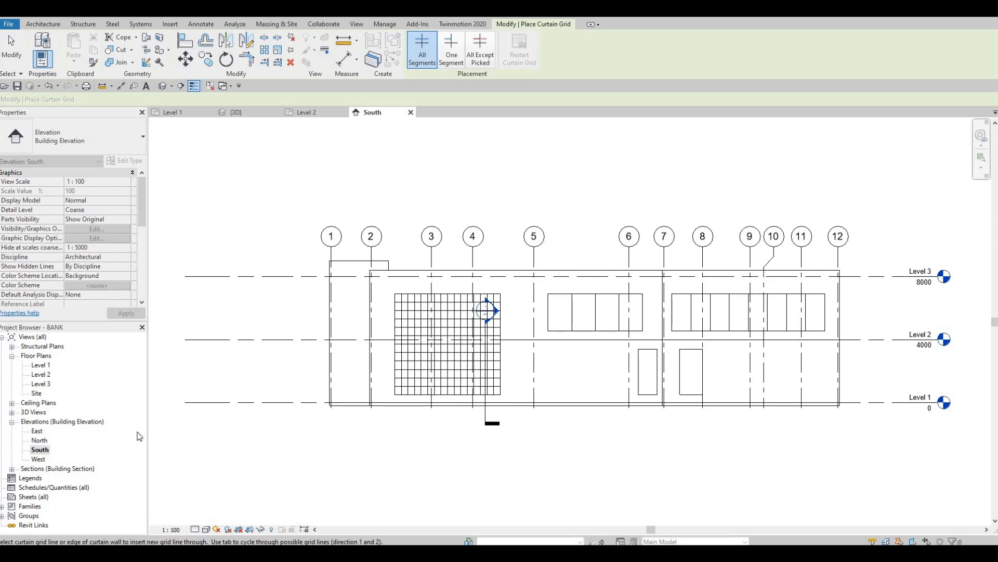
double_click(39, 459)
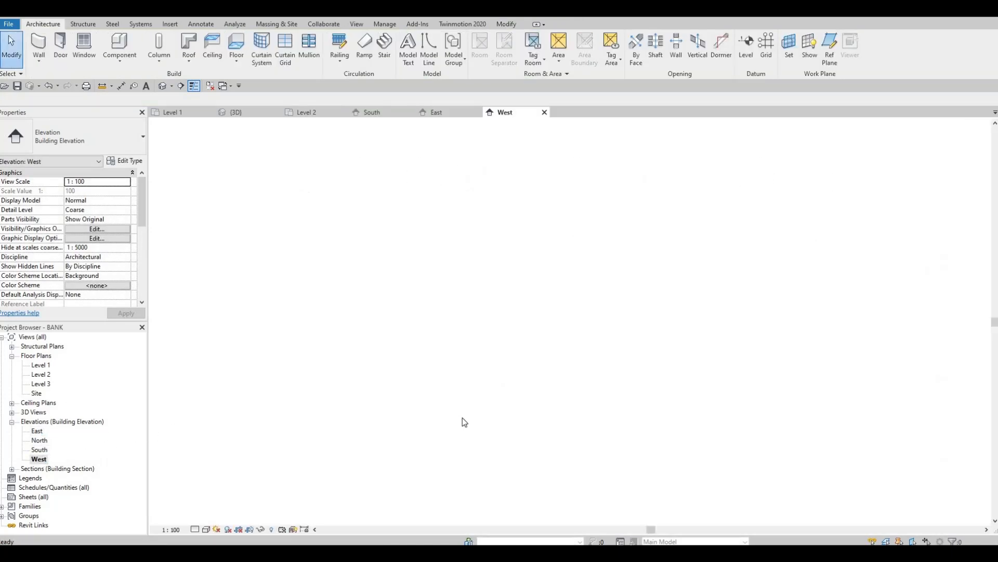
middle_click_drag(467, 268, 423, 272)
scroll(423, 272, "down", 1)
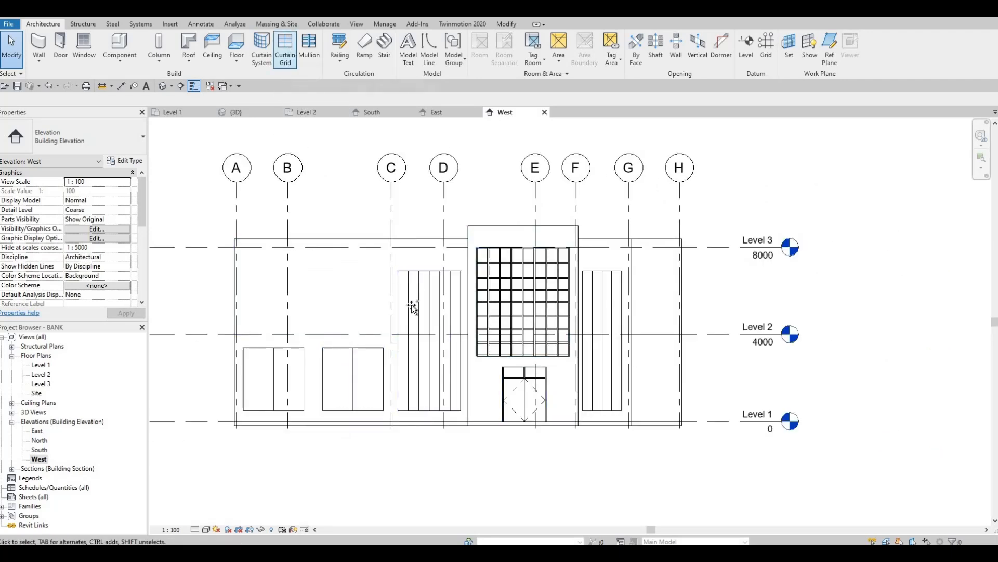
left_click(290, 51)
scroll(392, 342, "up", 1)
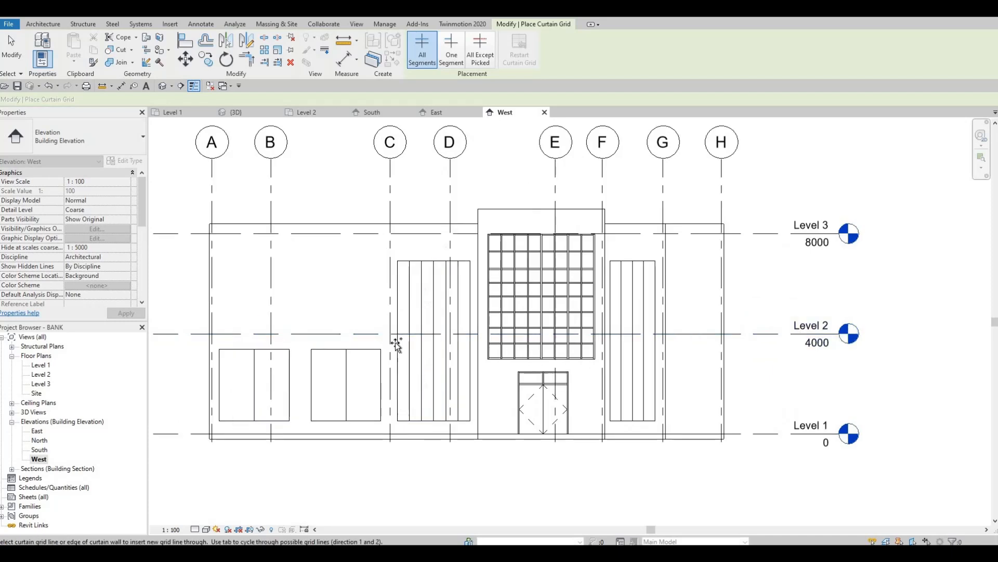
left_click(398, 341)
left_click(657, 342)
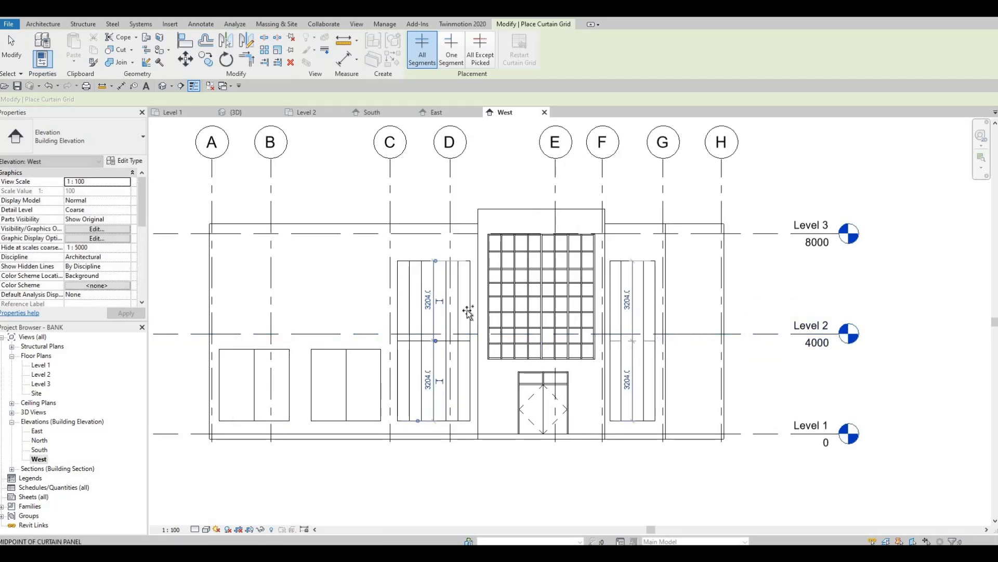
Add horizontal grid lines at 801 mm spacing in the wider tall window near grids C and D
left_click(399, 283)
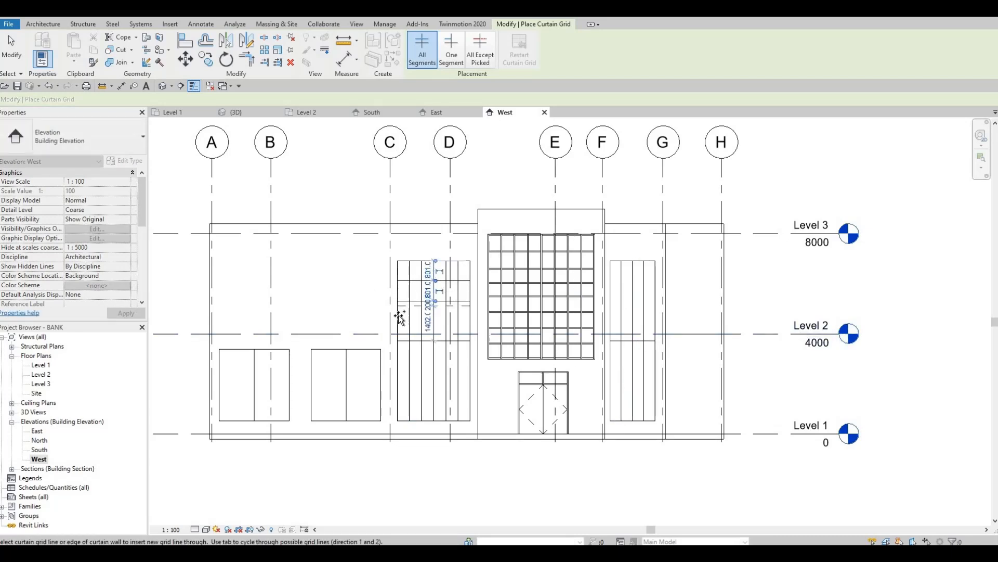
left_click(398, 335)
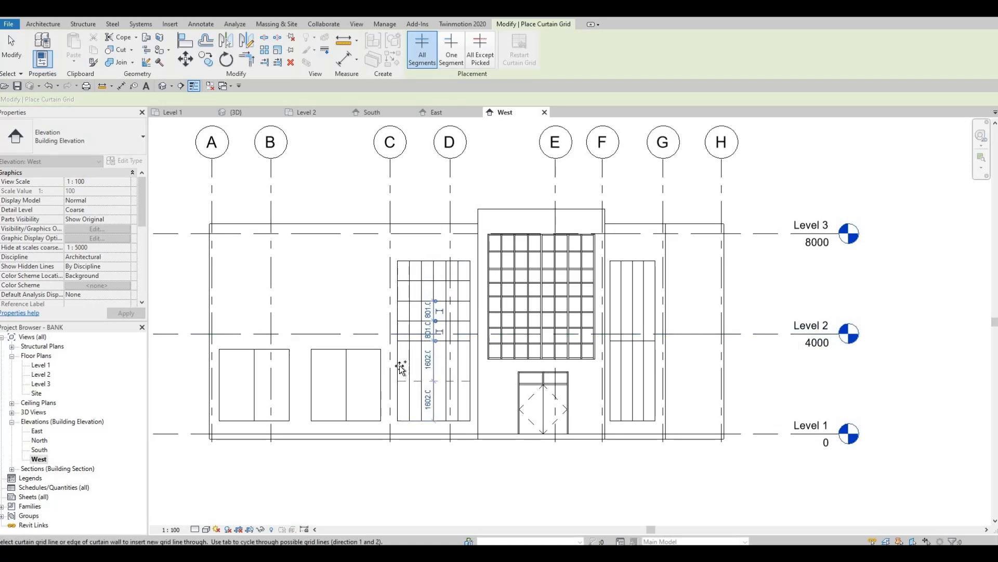
left_click(403, 403)
scroll(404, 408, "up", 3)
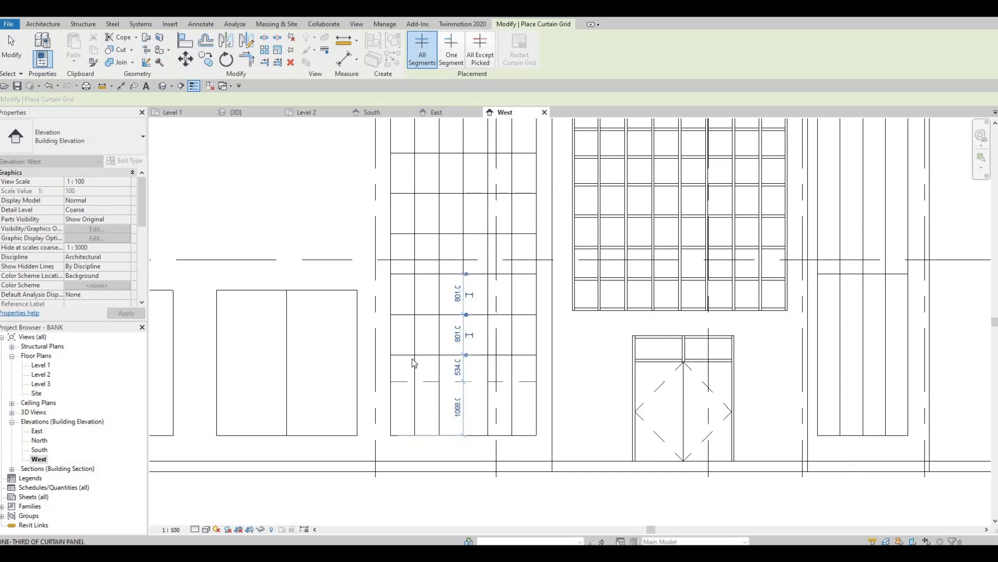
Delete the horizontal grid lines spaced 801 mm inside both halves of the wider tall window, keeping the mid-height line
key("Escape")
key("Escape")
left_click(430, 315)
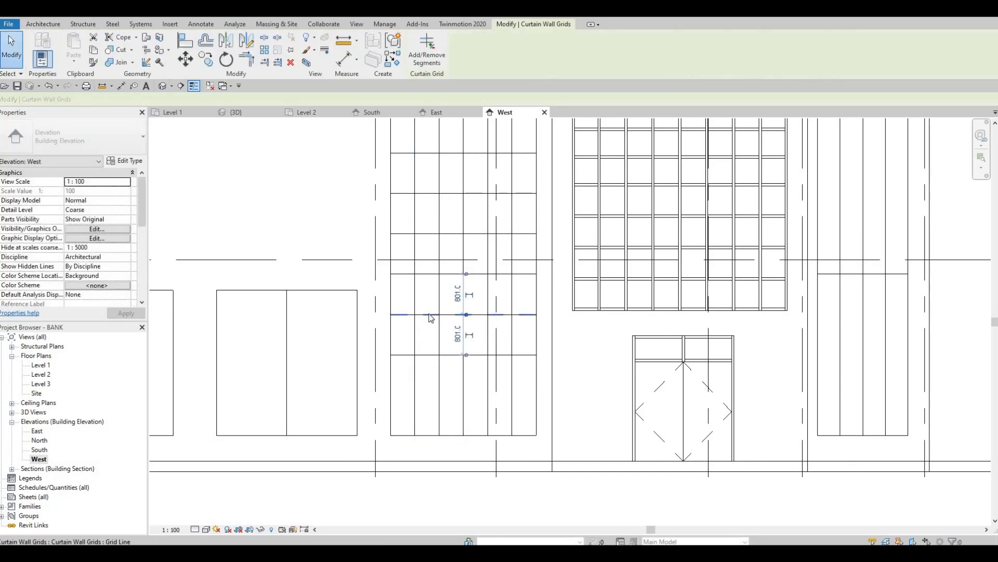
key("Delete")
scroll(438, 234, "down", 1)
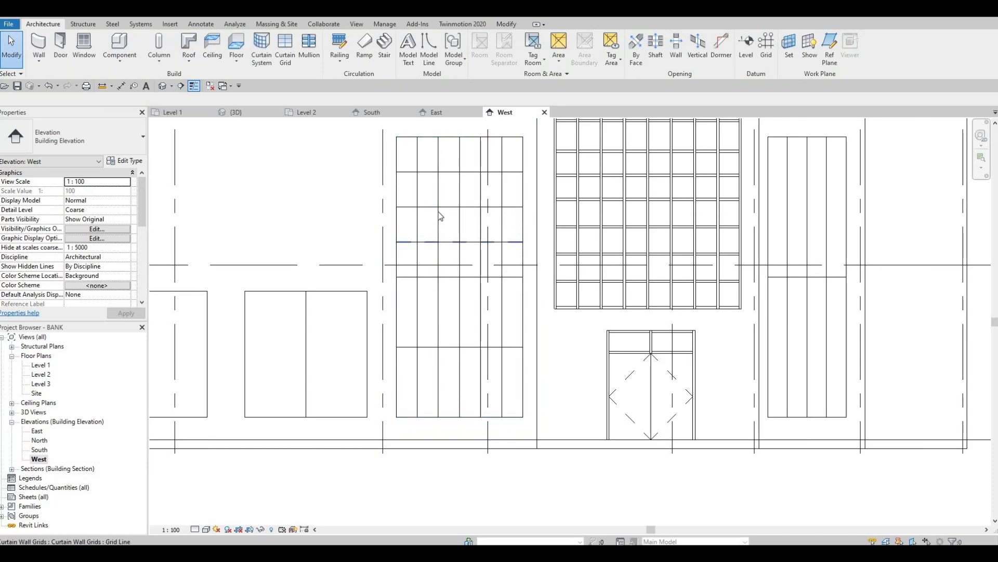
key("Delete")
left_click(426, 172)
key("Delete")
Add horizontal curtain grid lines to the wider tall window to divide its full height into 534 mm rows
scroll(439, 250, "down", 1)
key("c")
key("g")
left_click(404, 223)
left_click(404, 232)
left_click(403, 281)
left_click(402, 280)
left_click(403, 325)
left_click(403, 345)
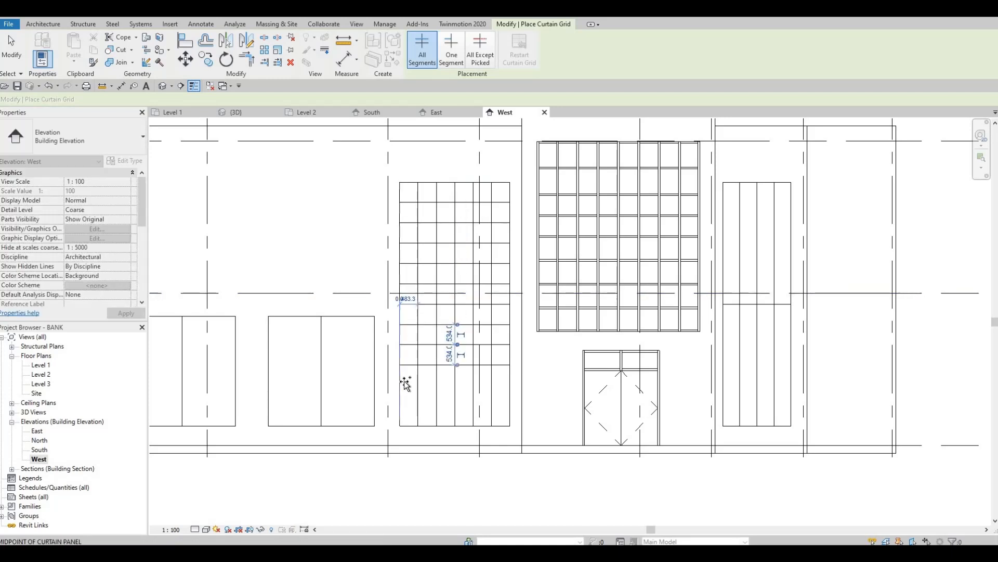
left_click(400, 403)
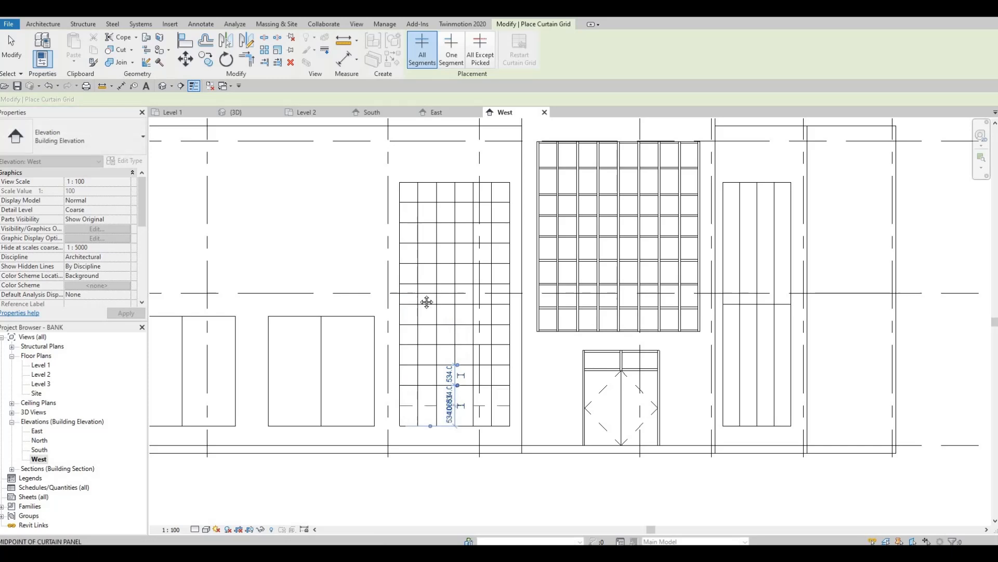
Add horizontal grid lines to the narrower tall window at the quarter heights and their one-third points, forming 534 mm rows
middle_click_drag(792, 217, 526, 200)
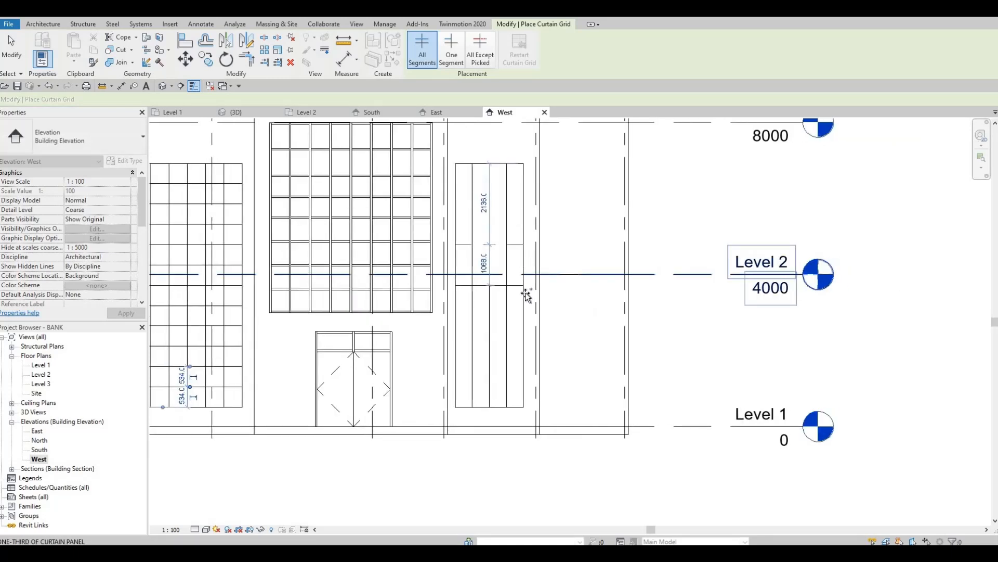
left_click(527, 224)
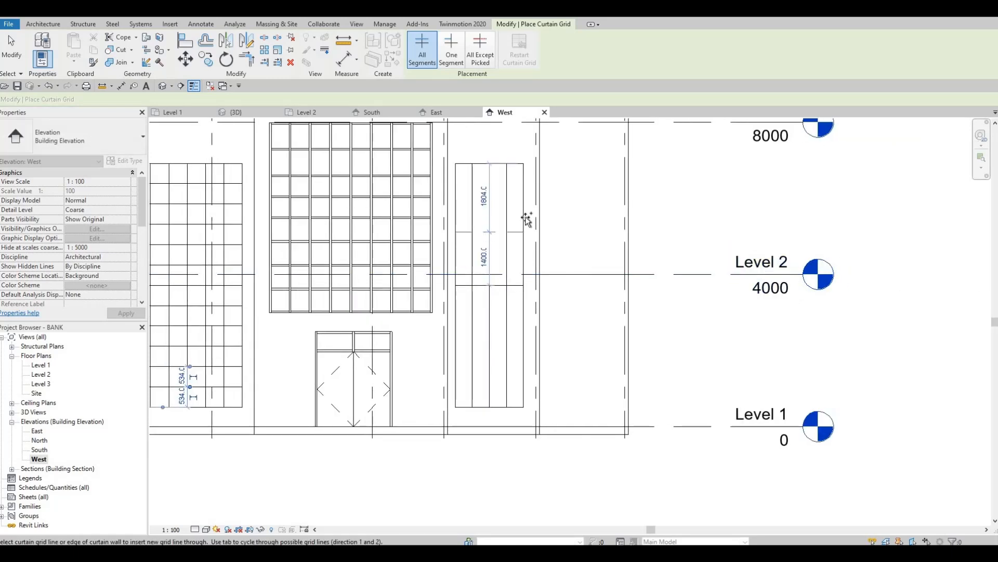
left_click(527, 346)
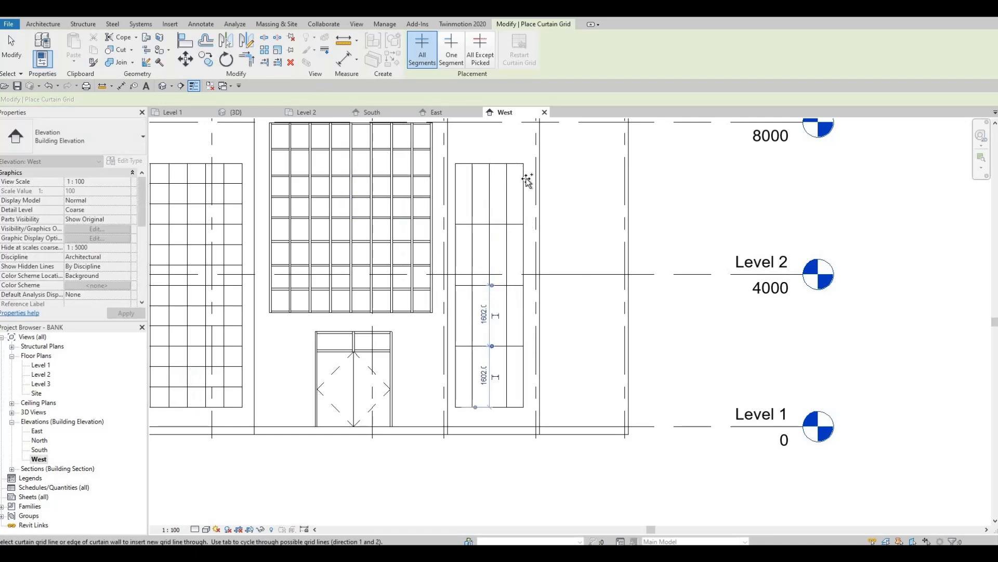
left_click(527, 203)
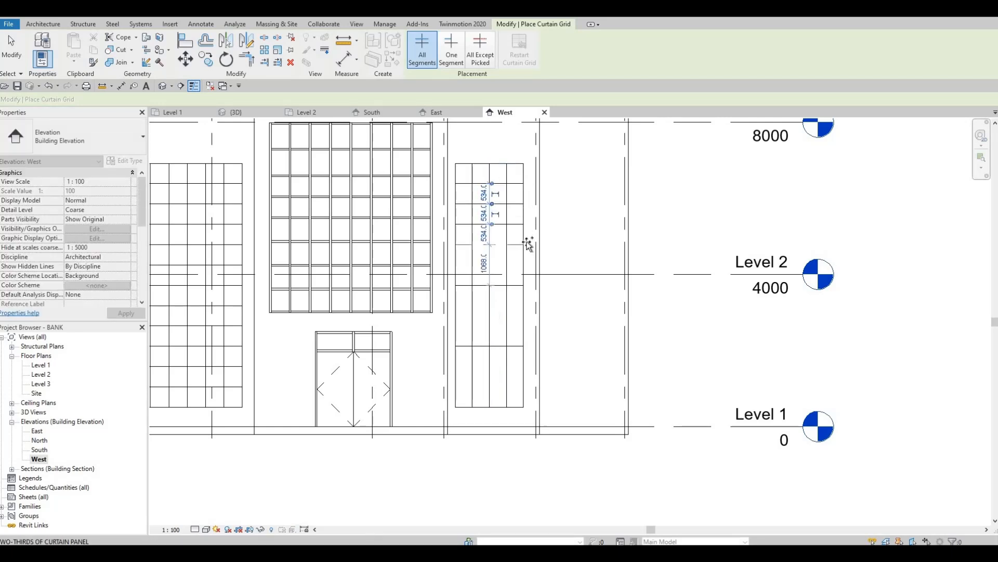
left_click(527, 271)
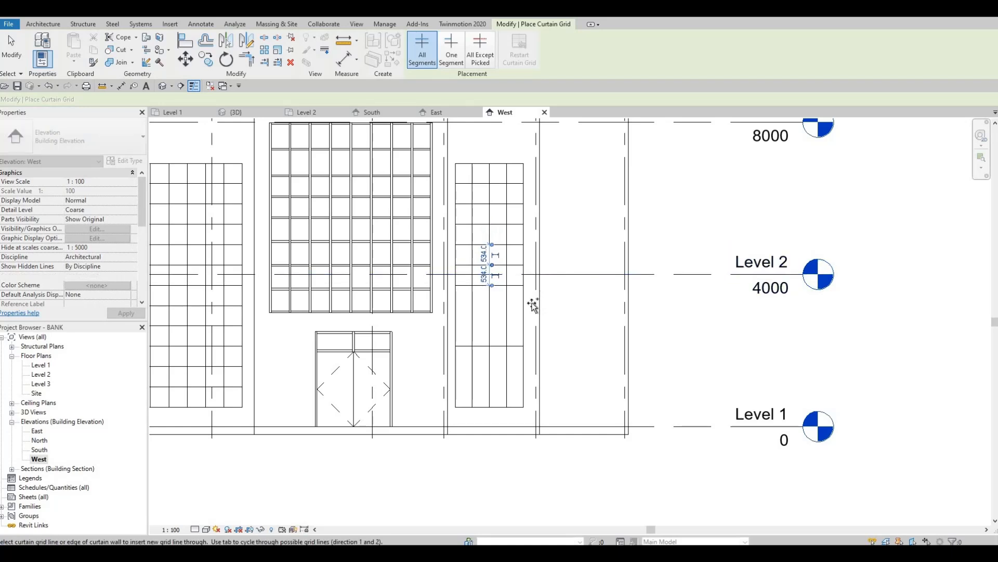
left_click(521, 320)
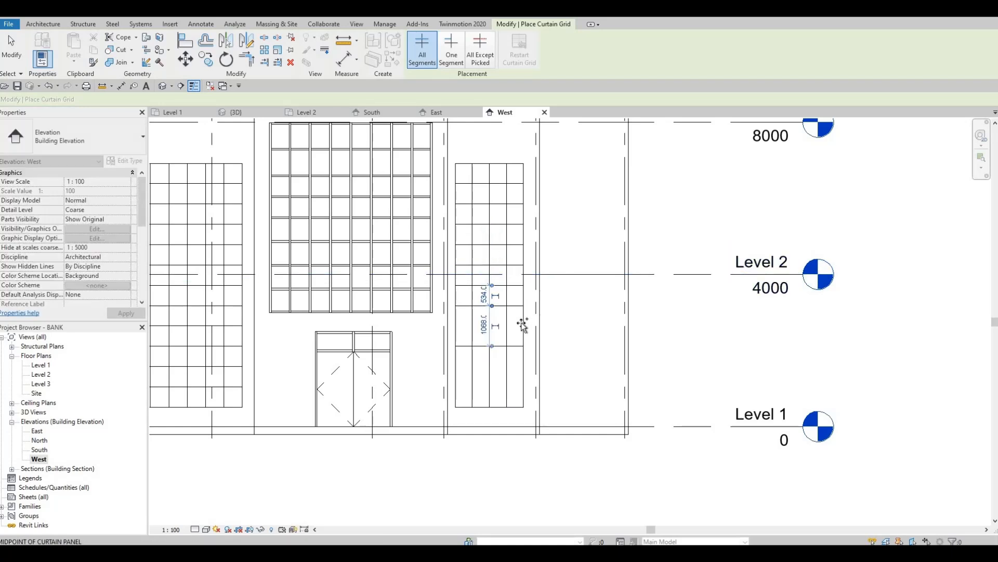
left_click(528, 338)
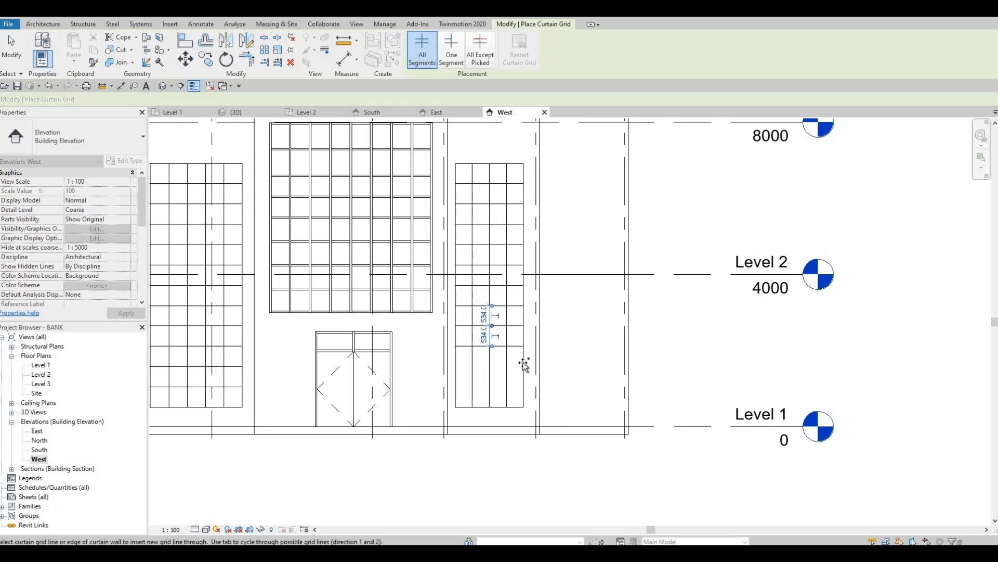
key("Escape")
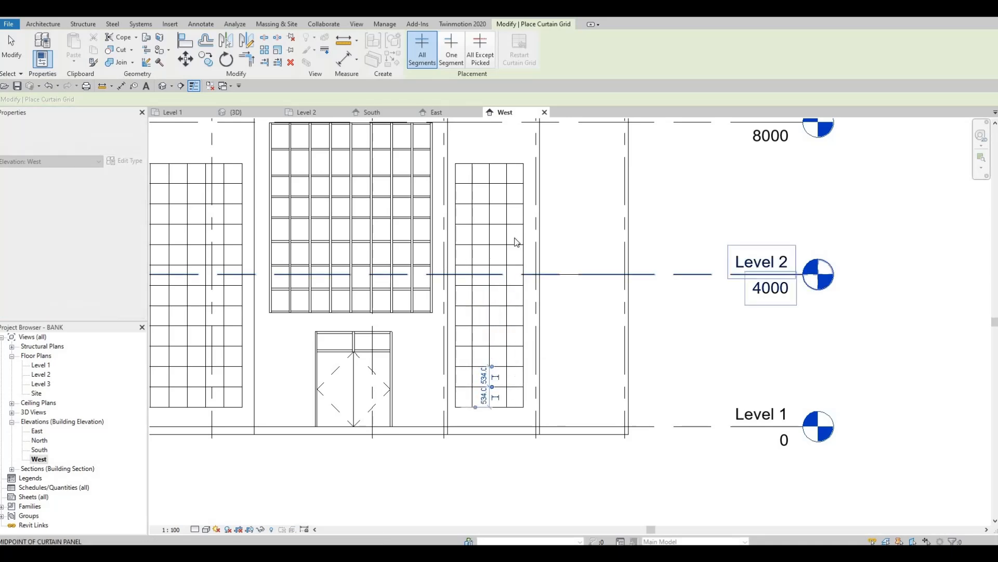
In the 3D view, place Rectangular Mullion 50mm x 65mm on all grid lines of the three tall windows on the west and south facades
scroll(515, 240, "down", 2)
scroll(440, 298, "down", 1)
scroll(440, 297, "up", 1)
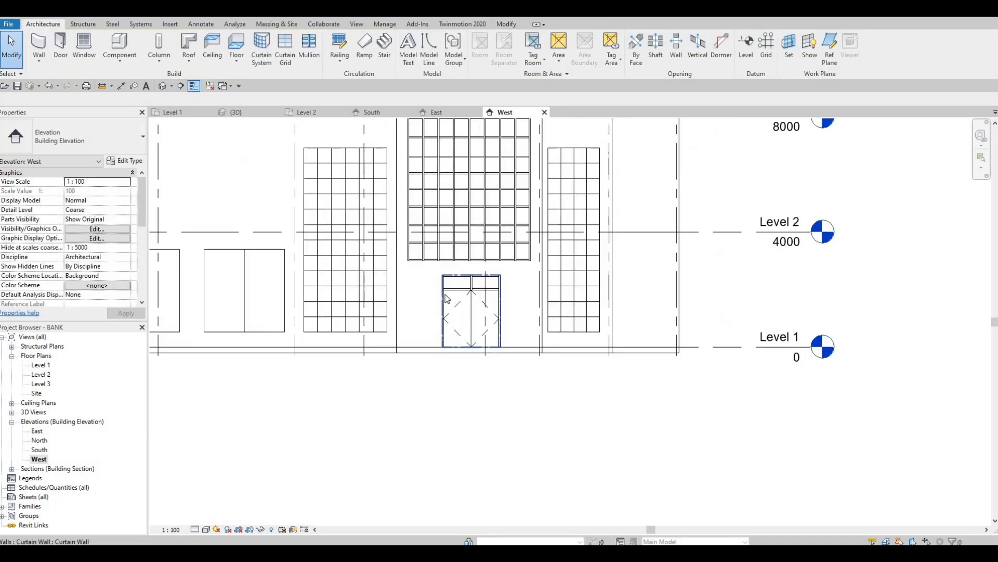
scroll(256, 323, "down", 3)
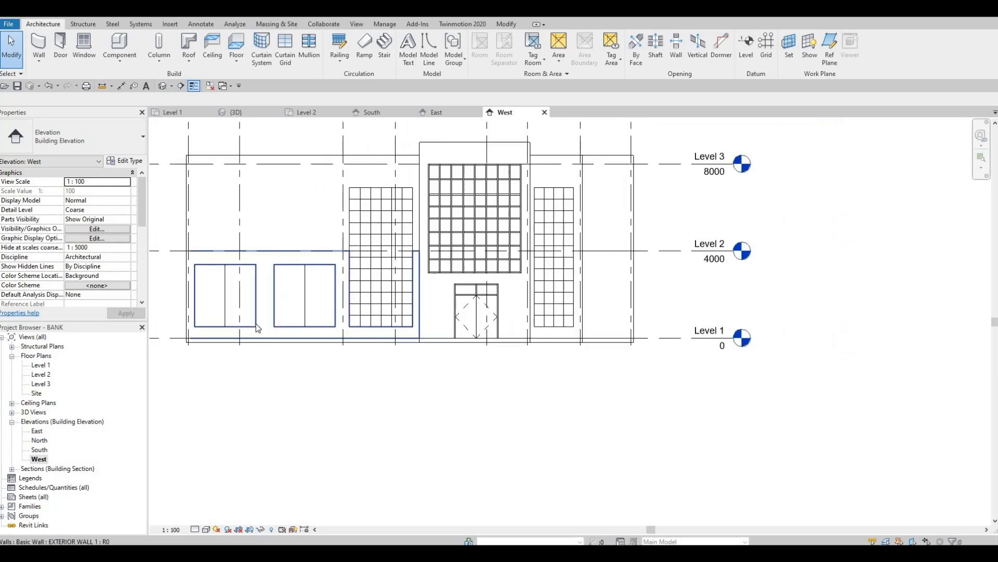
left_click(162, 87)
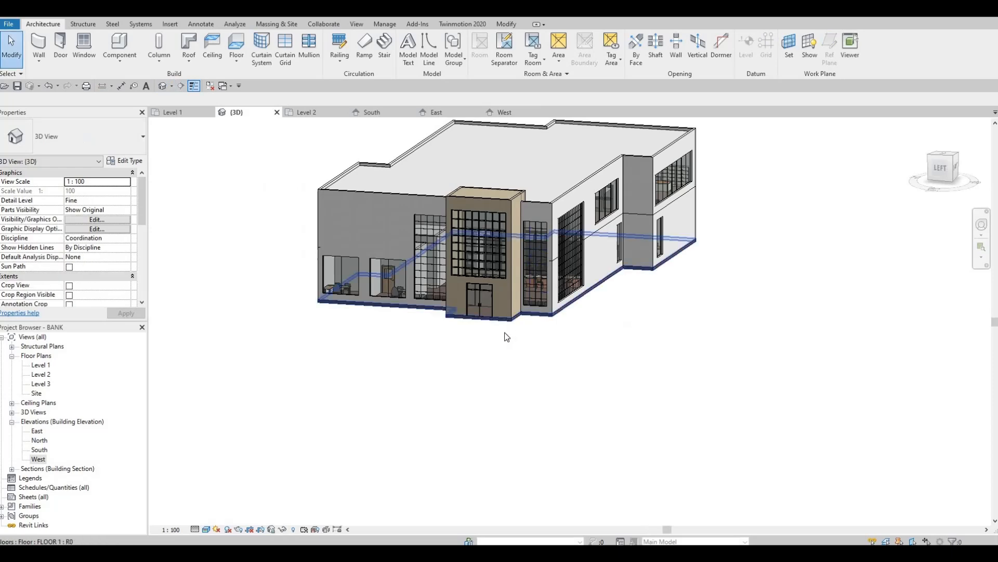
middle_click_drag(491, 294, 504, 286)
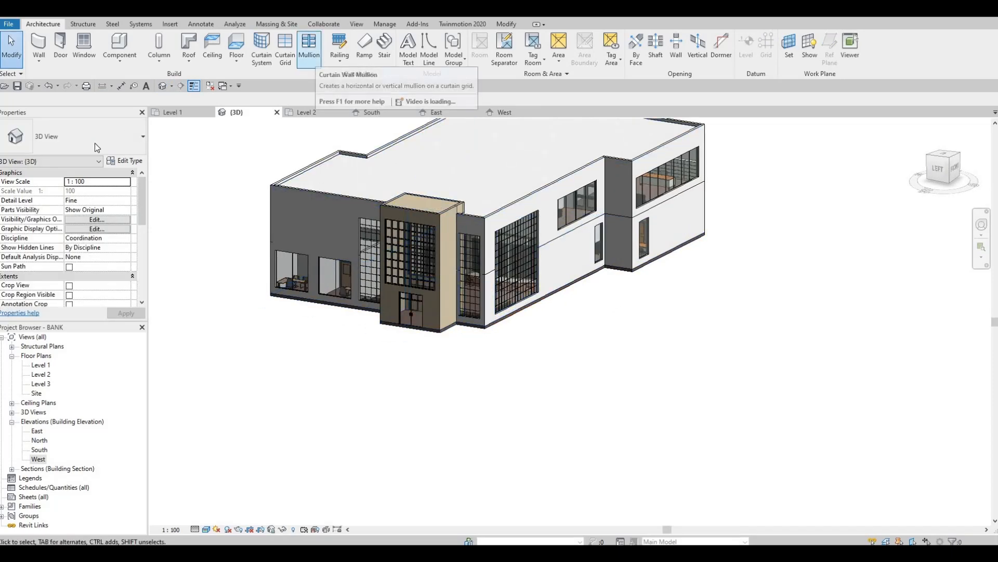
left_click(316, 62)
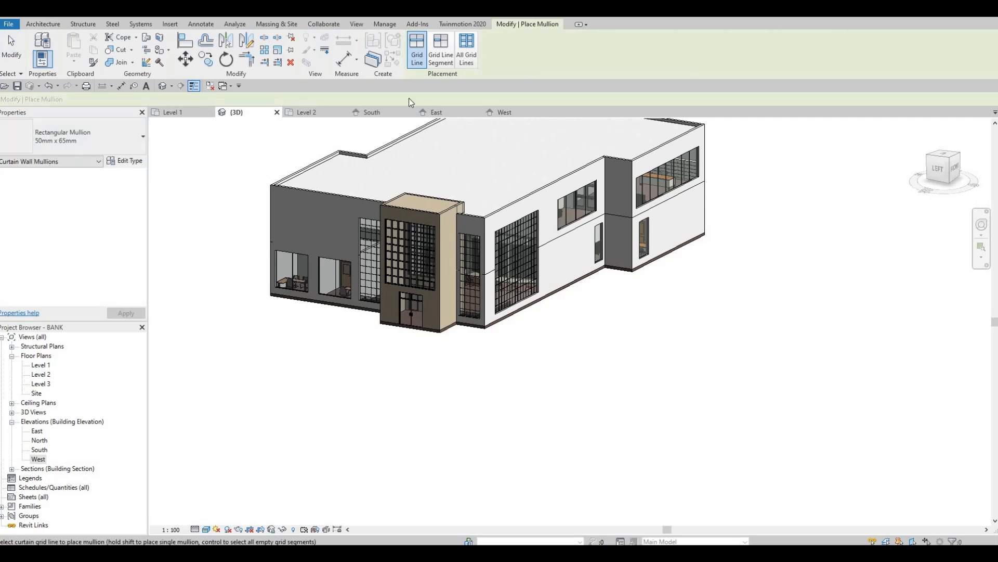
left_click(470, 56)
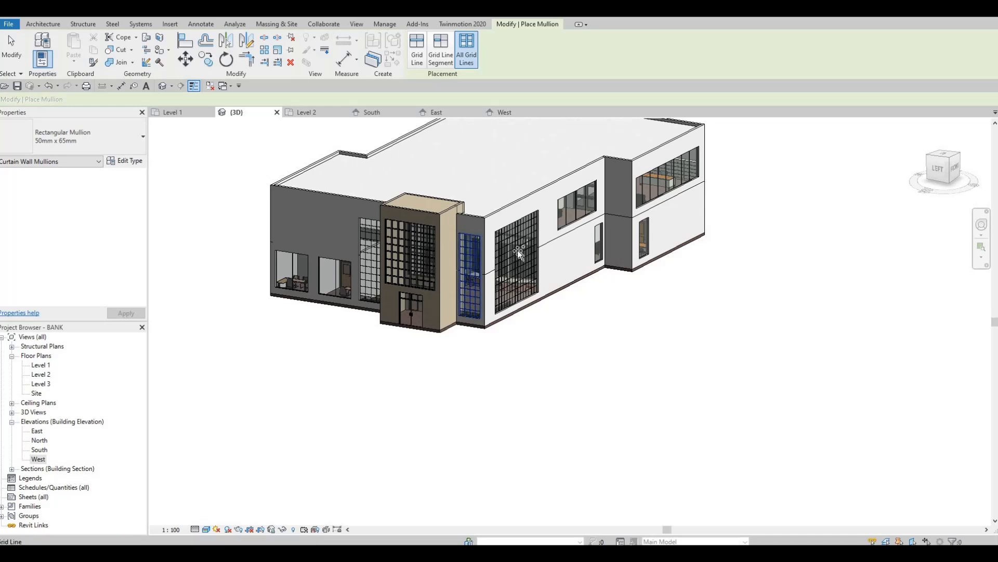
scroll(513, 252, "up", 3)
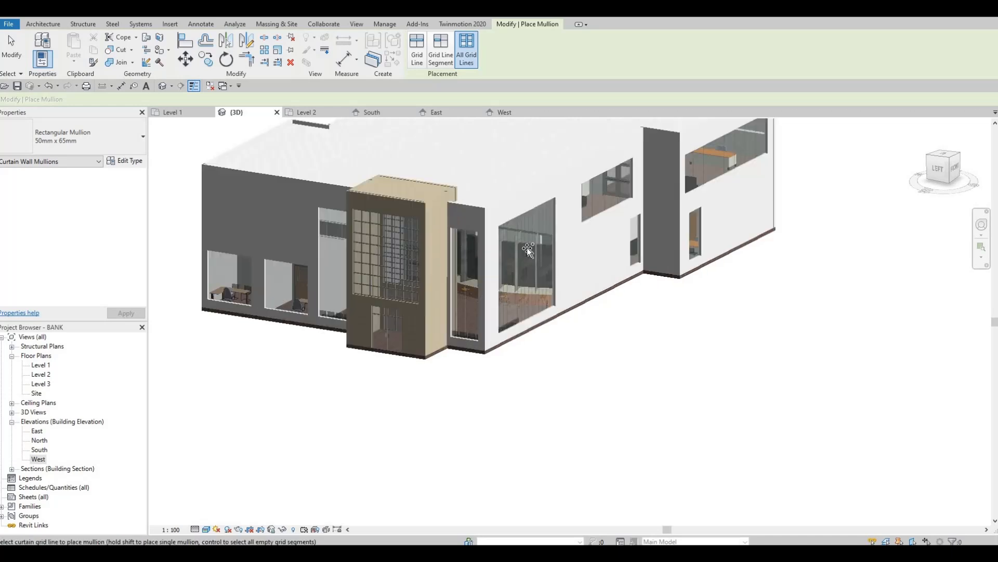
left_click(461, 271)
left_click(329, 249)
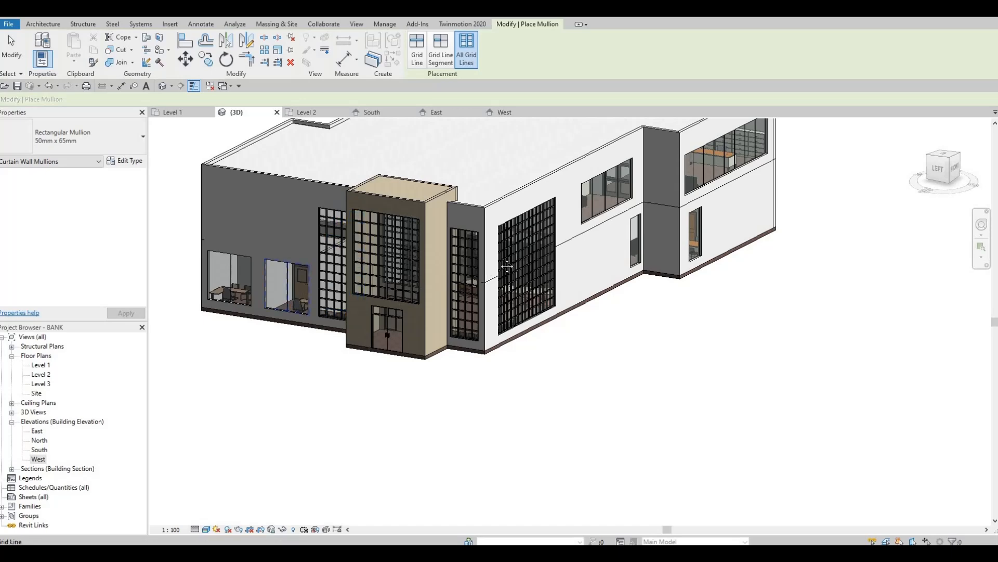
Place mullions on all grid lines of the small ground-floor west windows and the remaining south facade windows
middle_click_drag(507, 266, 677, 234)
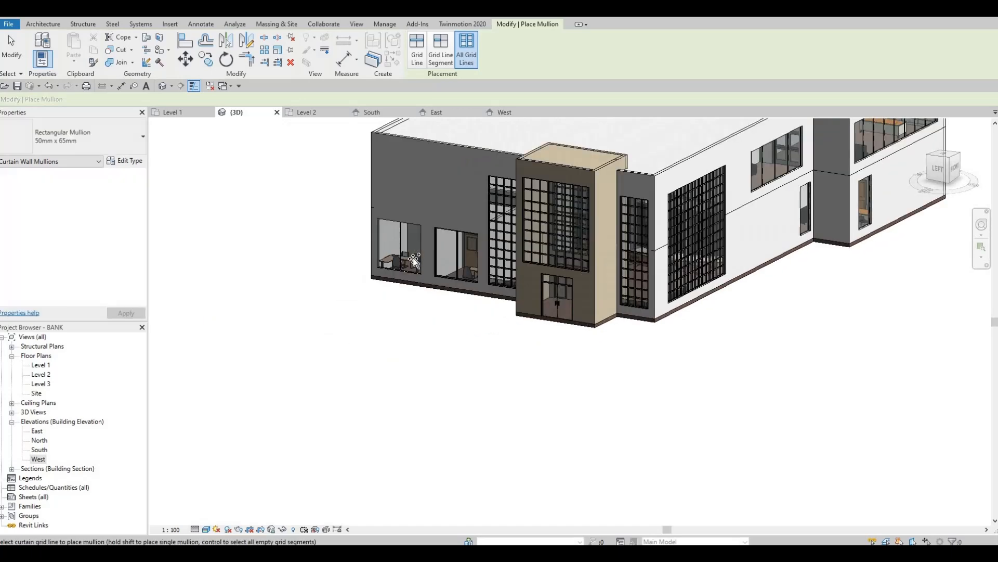
left_click(776, 182)
middle_click_drag(697, 255, 572, 308)
scroll(572, 308, "up", 1)
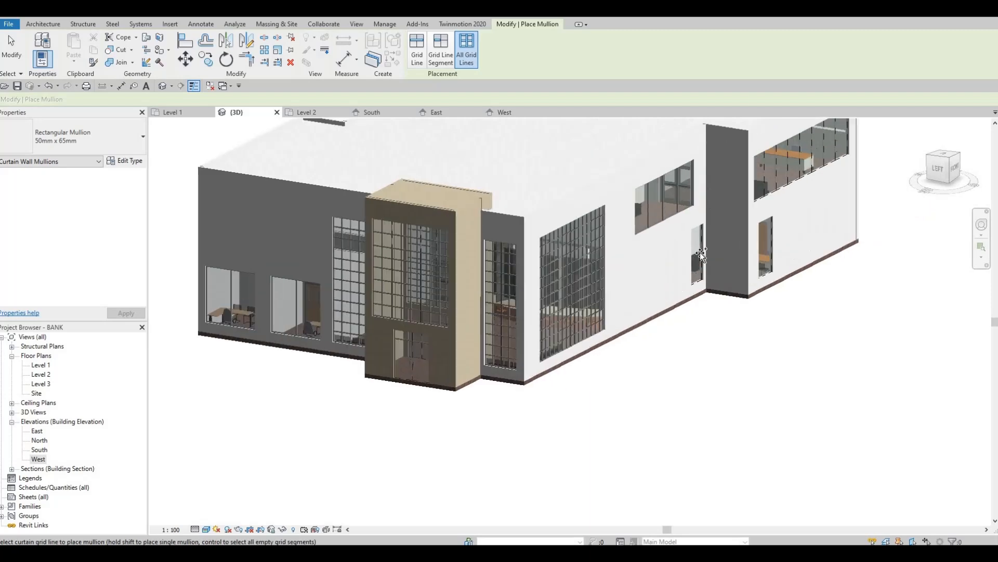
left_click(764, 251)
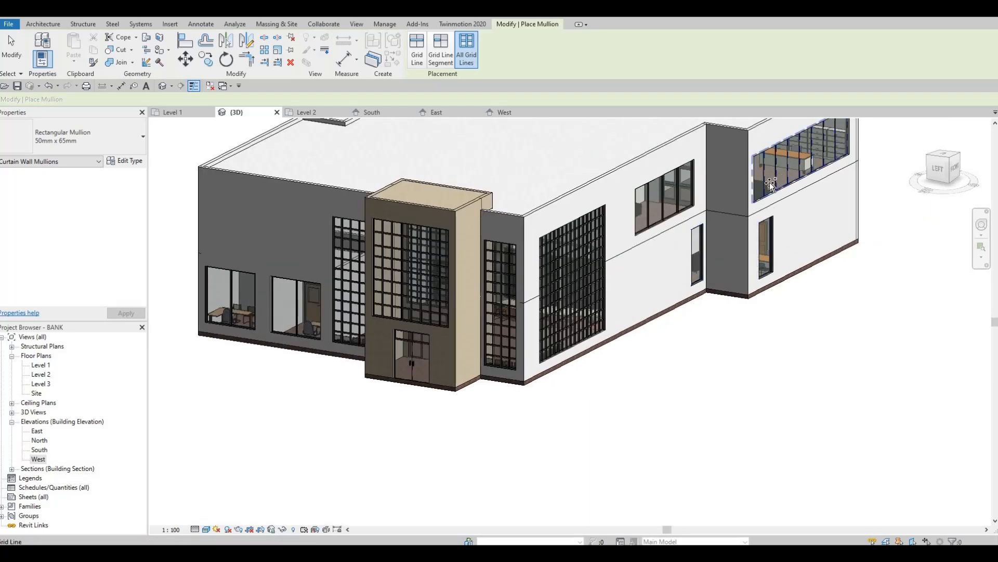
Place 50mm x 65mm mullions on all grid lines of the windows on the east and north facades
scroll(791, 246, "down", 3)
middle_click_drag(791, 247, 483, 278, "shift")
middle_click_drag(809, 239, 780, 243, "shift")
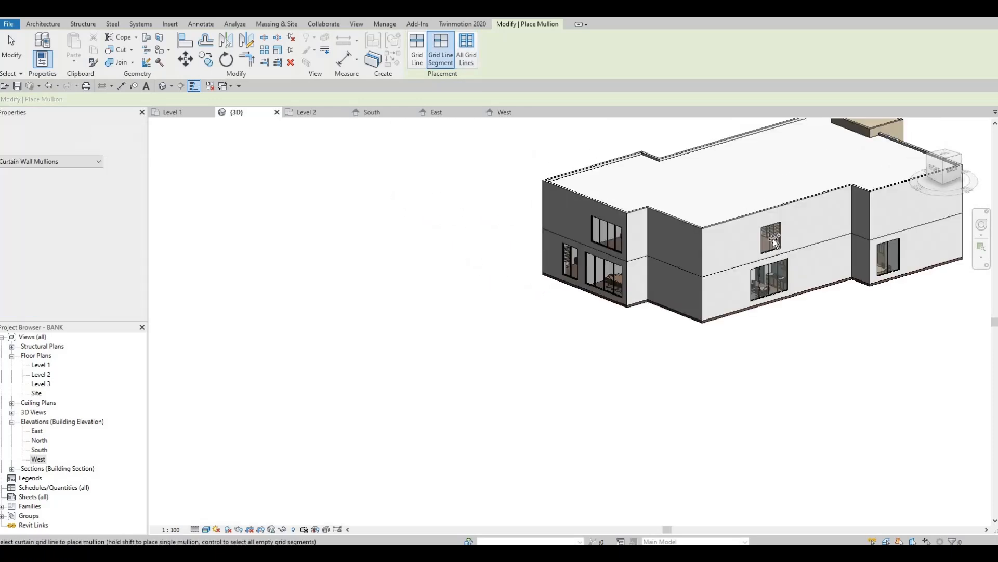
scroll(787, 244, "up", 1)
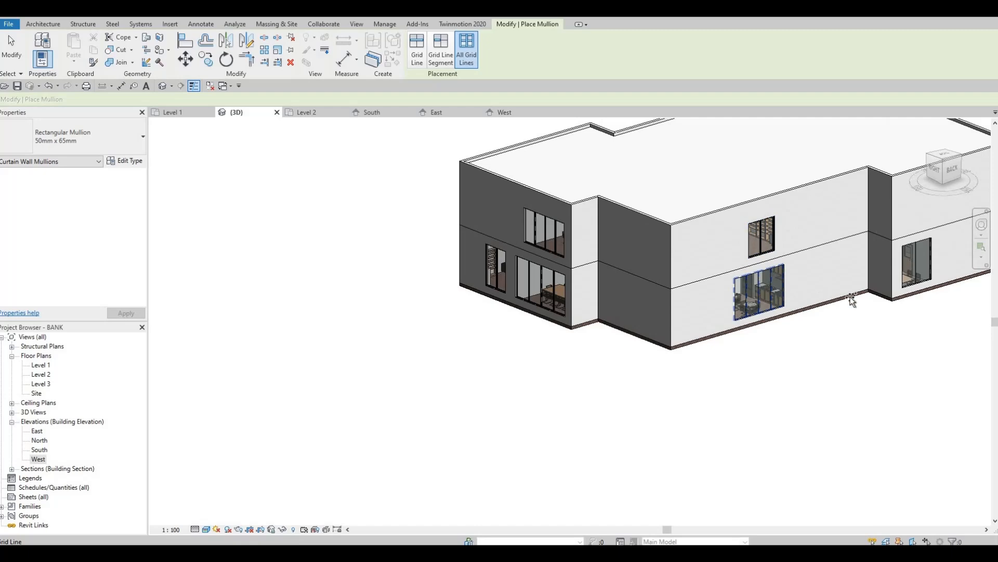
middle_click_drag(919, 254, 727, 236)
scroll(726, 236, "up", 2)
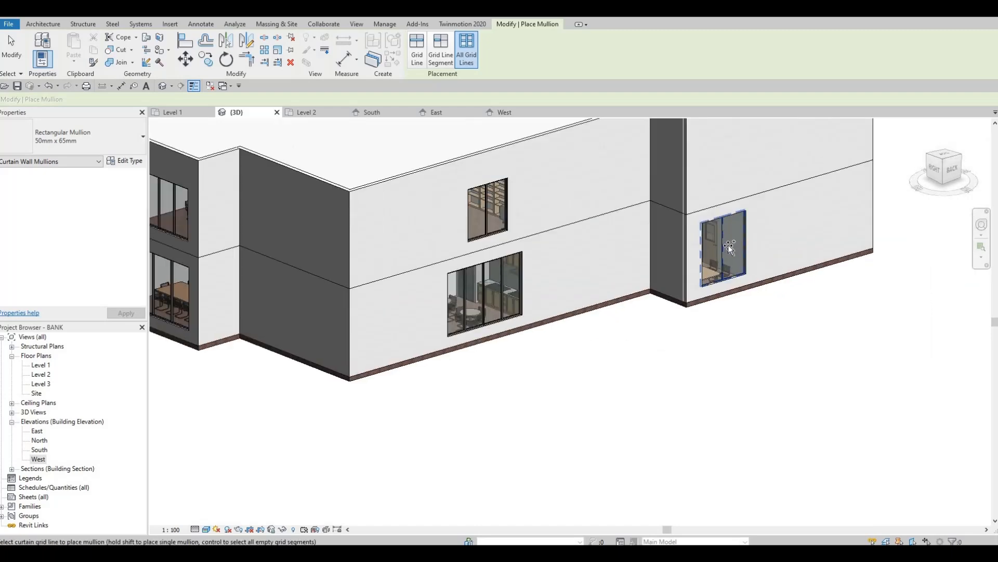
scroll(744, 234, "up", 2)
scroll(749, 344, "up", 3)
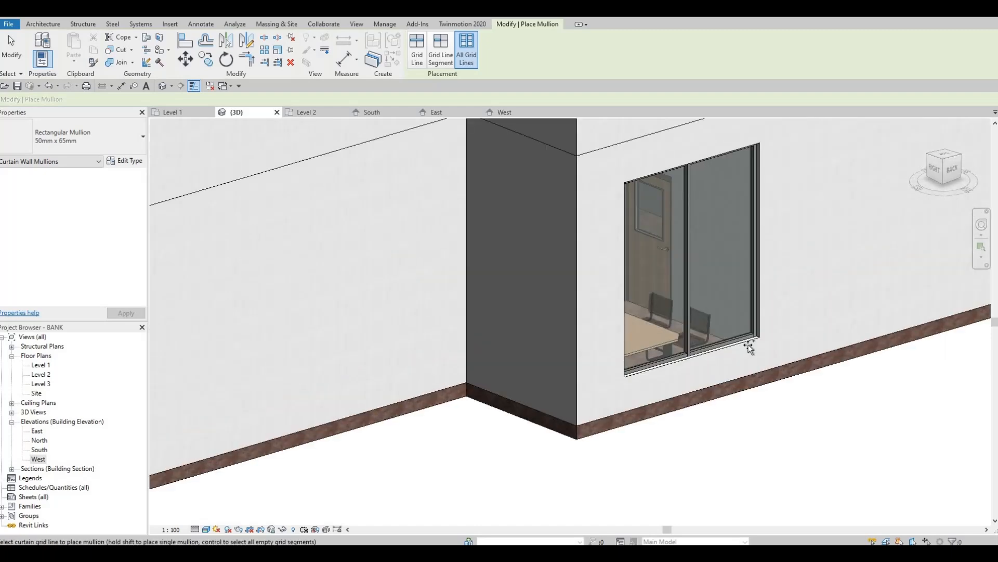
scroll(744, 338, "down", 8)
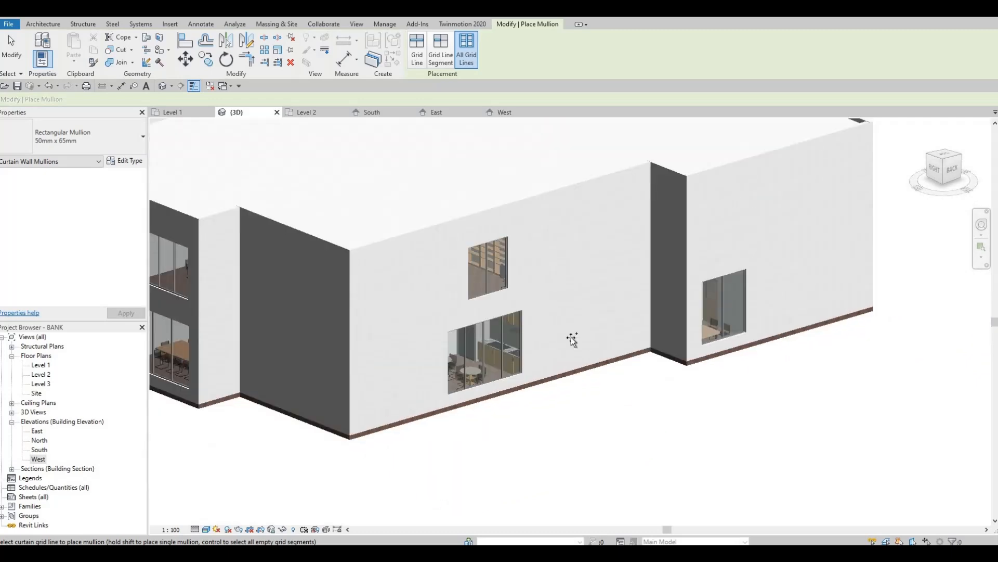
Examine the windows around the north and west facades for missing mullions, then end mullion placement
middle_click_drag(575, 339, 645, 83, "shift")
middle_click_drag(304, 385, 388, 267)
middle_click_drag(563, 211, 520, 281, "shift")
middle_click_drag(520, 281, 587, 242)
scroll(581, 233, "up", 5)
scroll(585, 223, "down", 6)
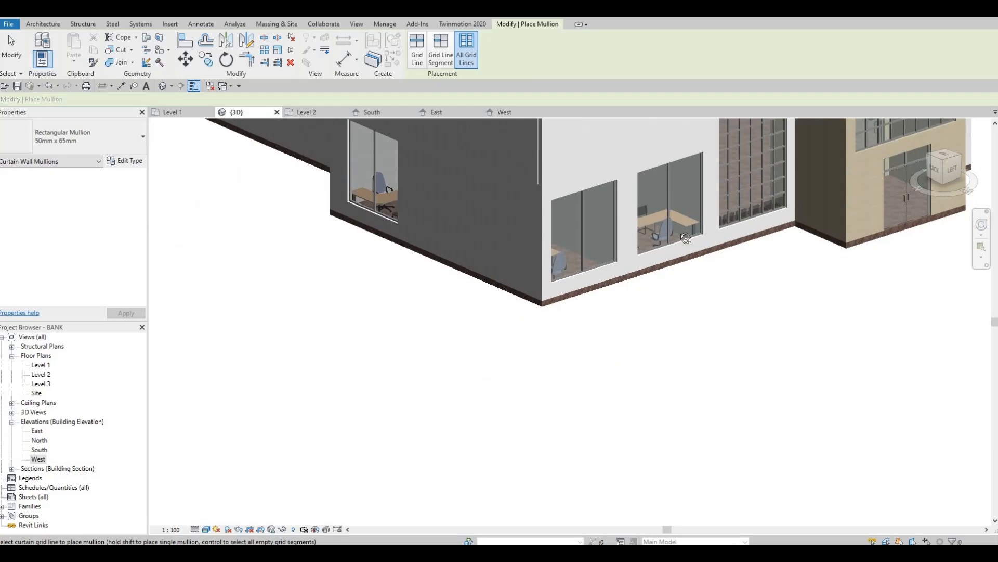
middle_click_drag(478, 214, 815, 268, "shift")
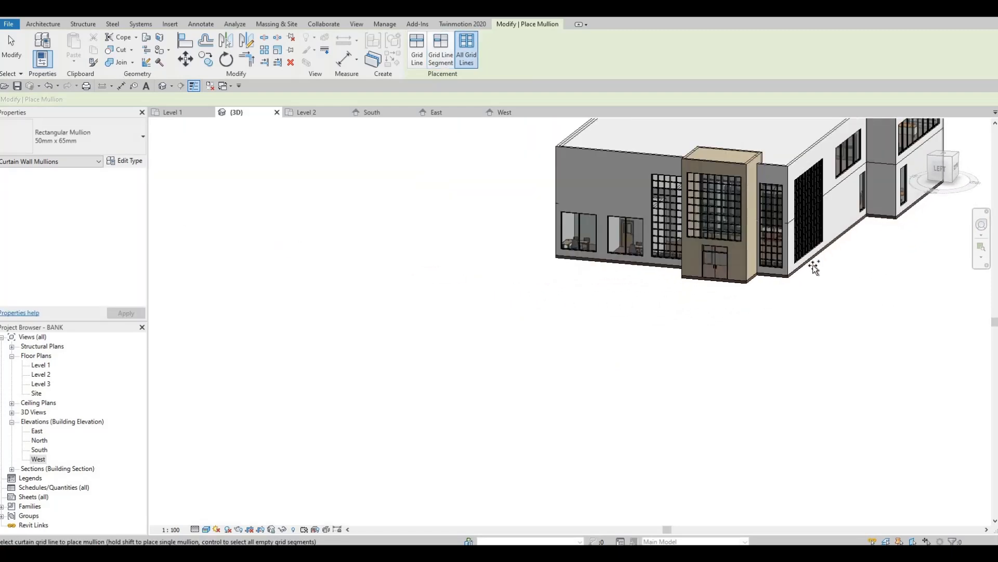
scroll(819, 289, "down", 3)
key("Escape")
key("Escape")
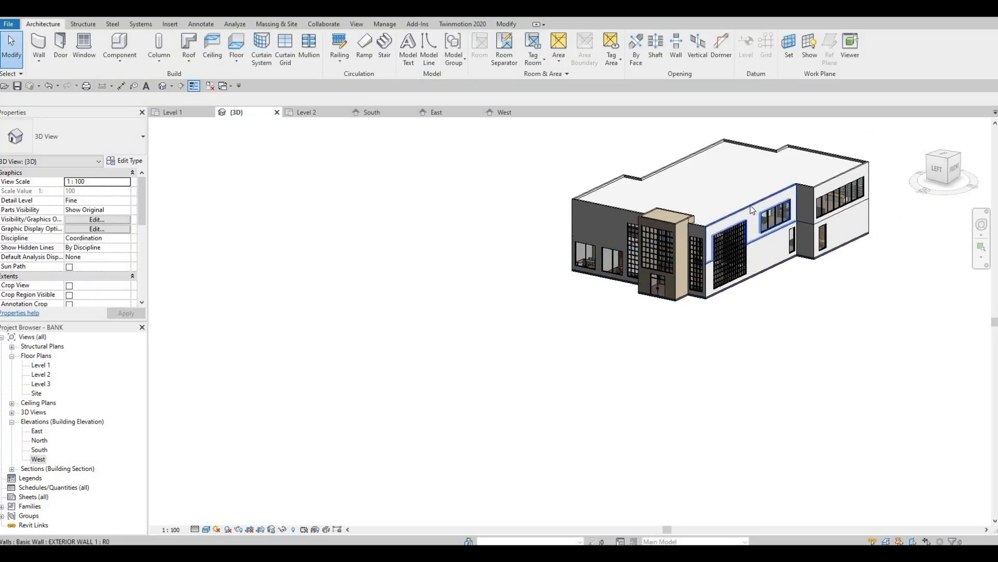
Open the layer structure of the EXTERIOR WALL 1 type and set its gypsum wall board structure layer's thickness to 175 mm
left_click(752, 210)
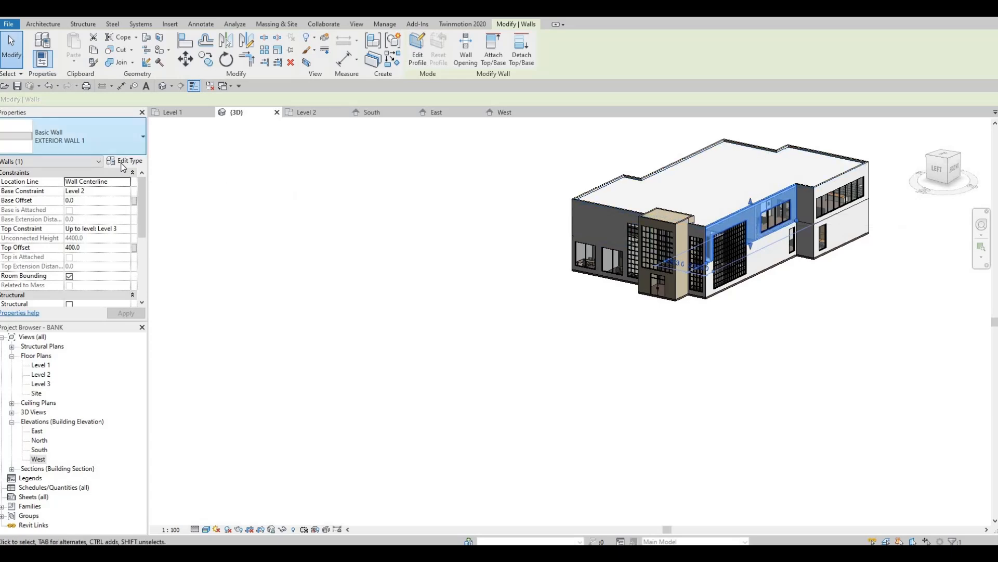
left_click(122, 164)
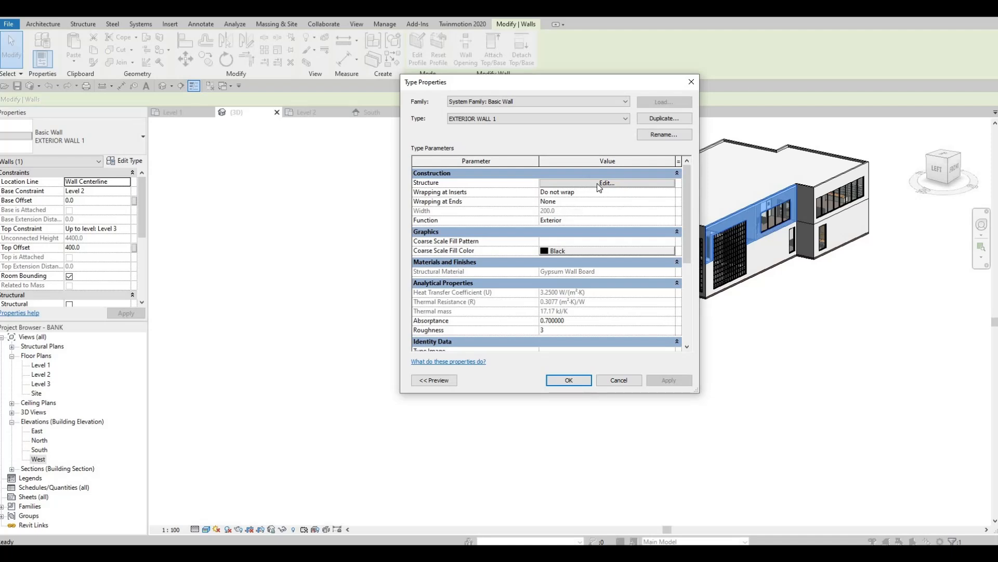
left_click(598, 184)
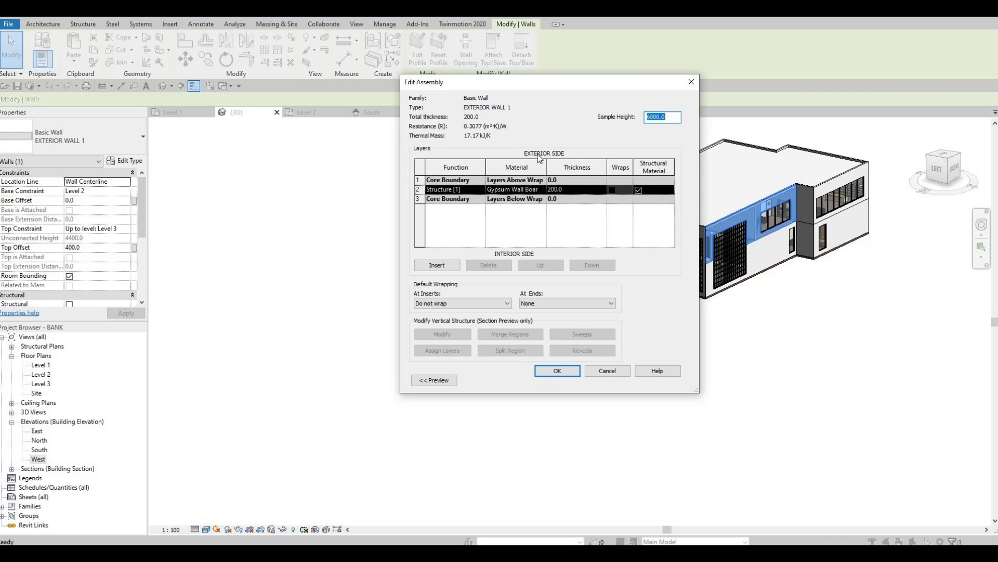
left_click(568, 190)
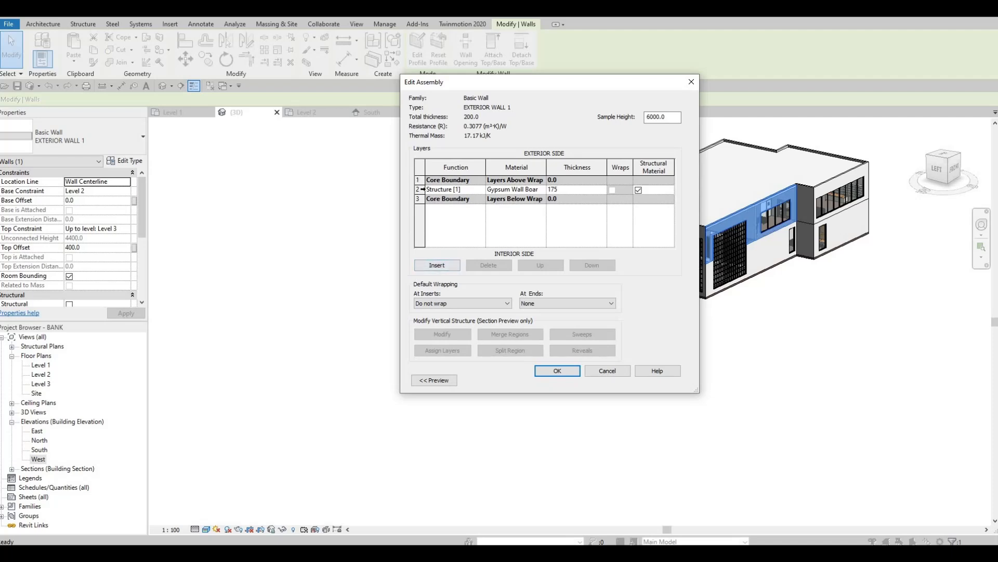
Insert a 25 mm Finish 1 [4] layer on the exterior side of the wall's core boundary
key("Return")
left_click(436, 265)
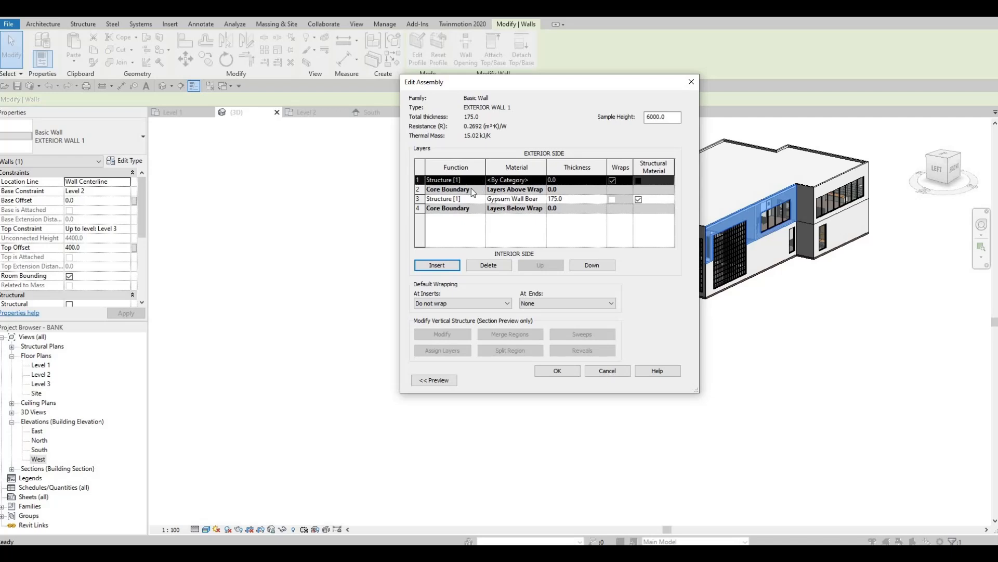
left_click(452, 180)
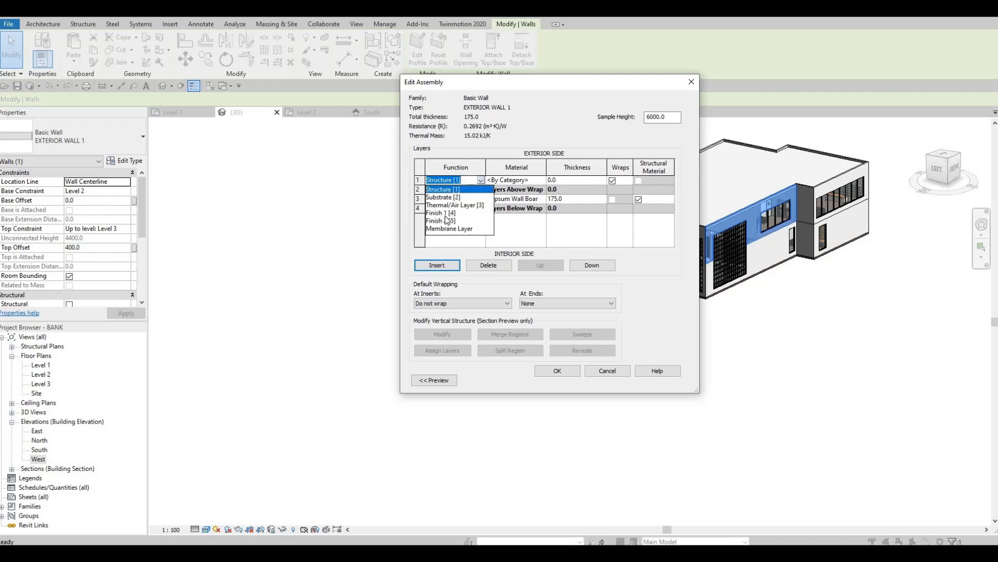
left_click(544, 182)
Assign Concrete, Precast Panels from the AEC Concrete materials to the new finish layer and apply the EXTERIOR WALL 1 type changes
left_click(542, 180)
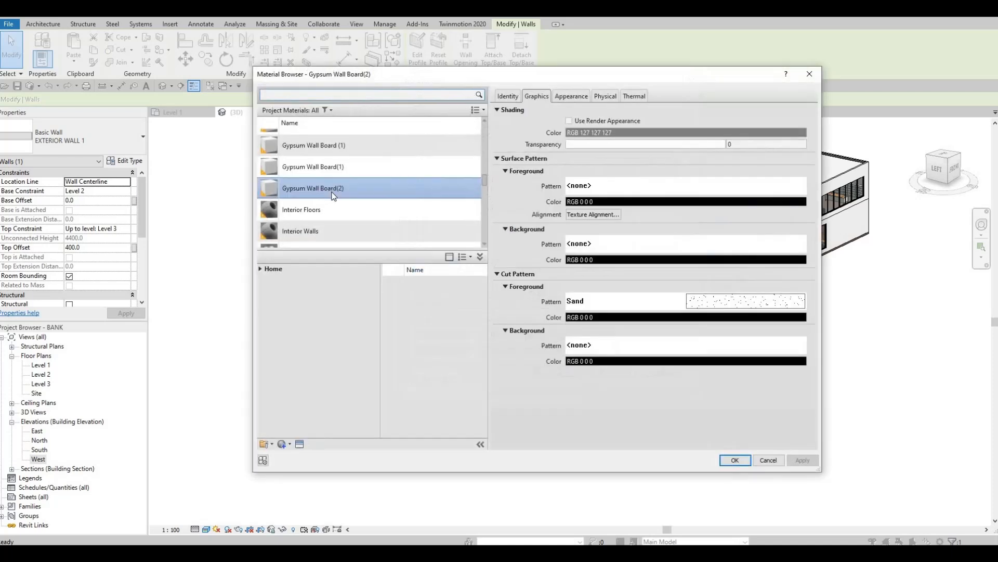
scroll(324, 201, "down", 3)
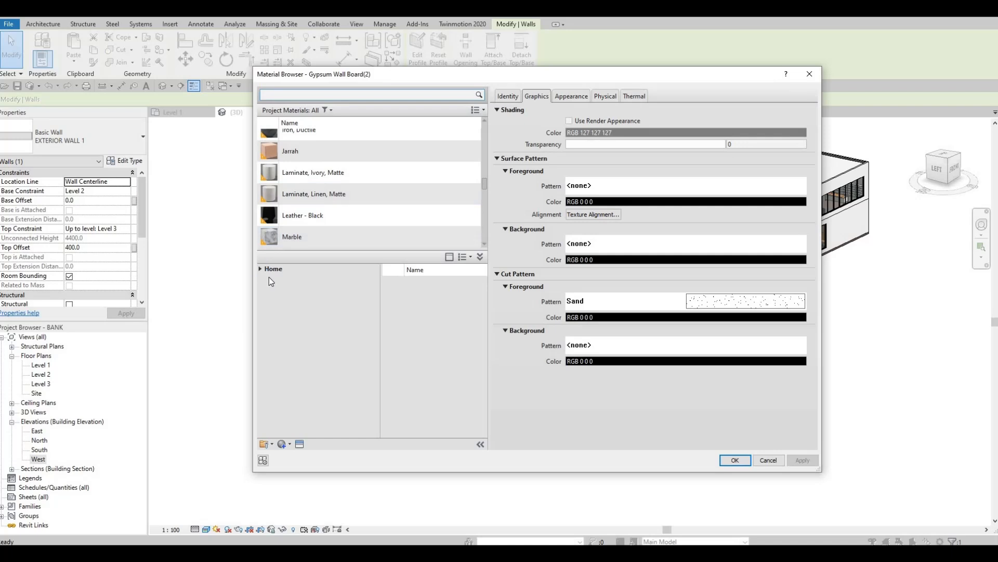
left_click(275, 288)
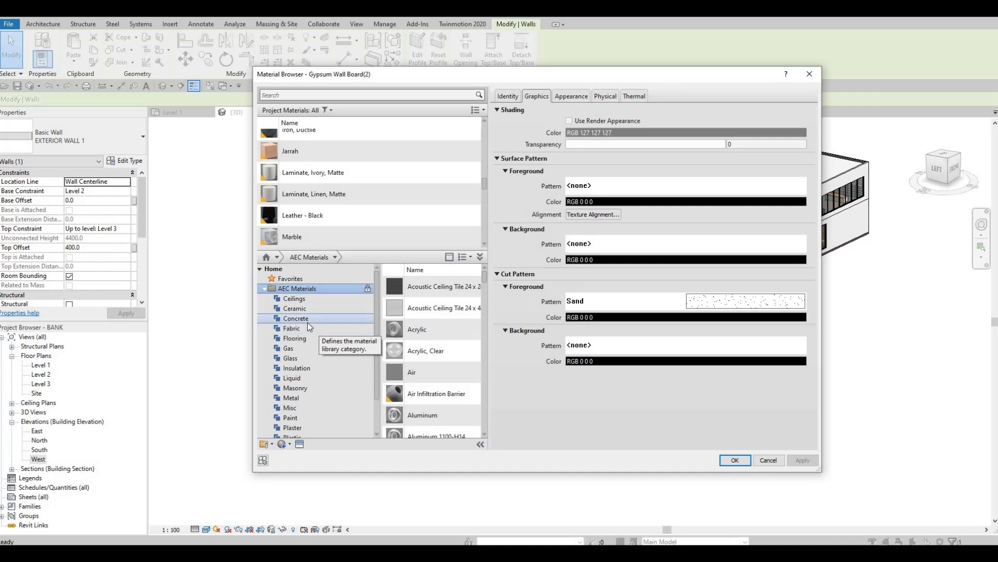
left_click(308, 320)
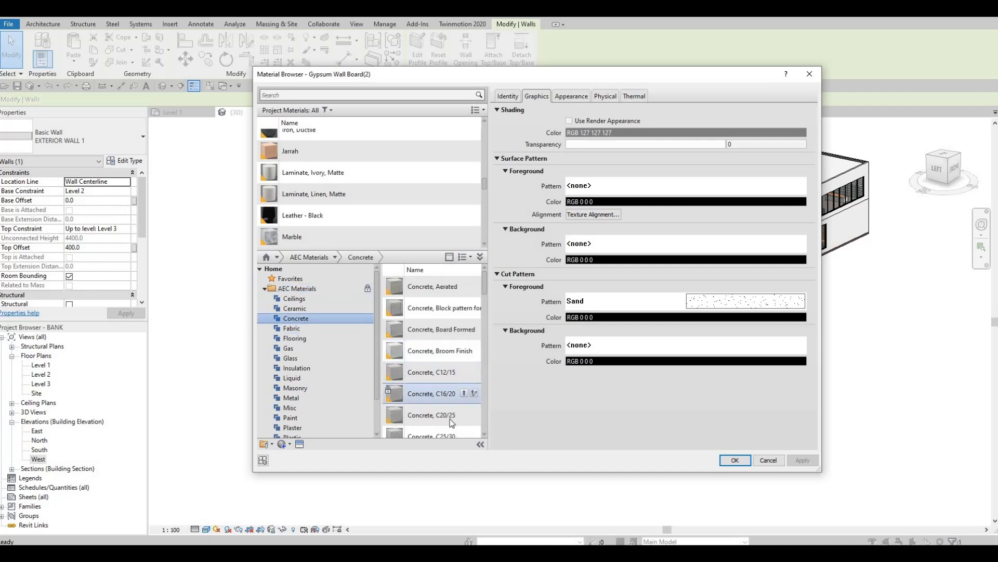
scroll(450, 401, "down", 2)
scroll(444, 380, "down", 3)
scroll(439, 373, "up", 2)
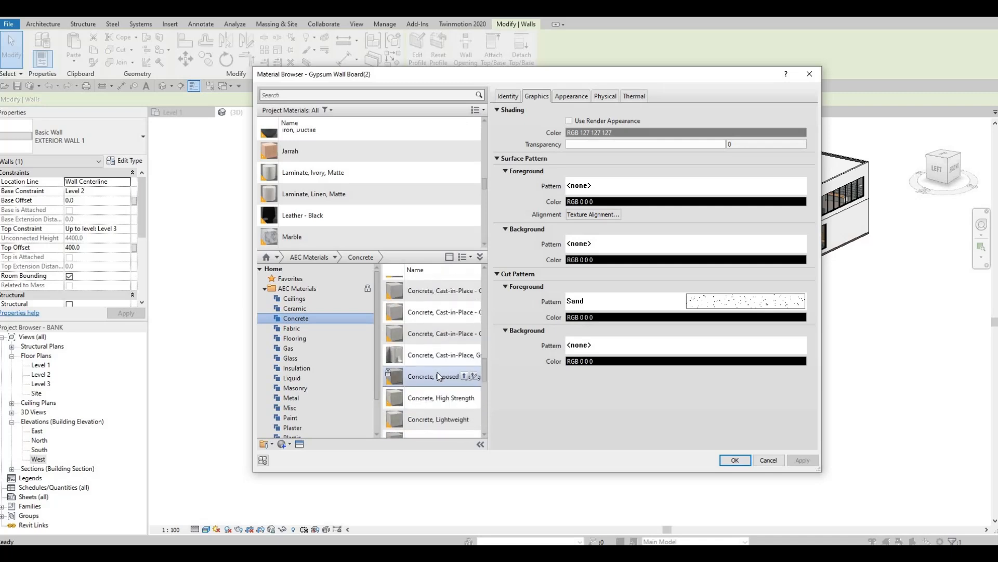
scroll(438, 374, "down", 3)
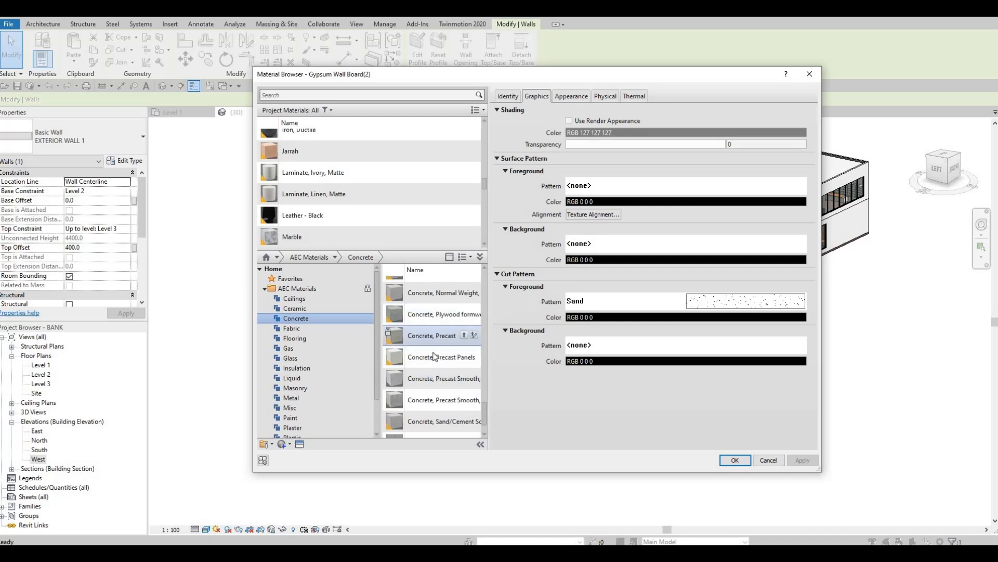
left_click(461, 360)
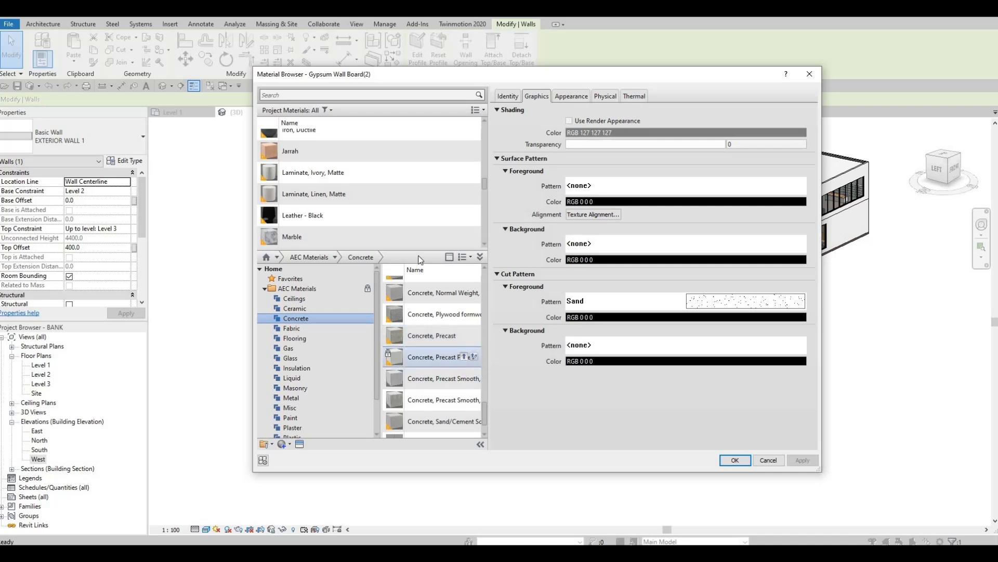
left_click(735, 460)
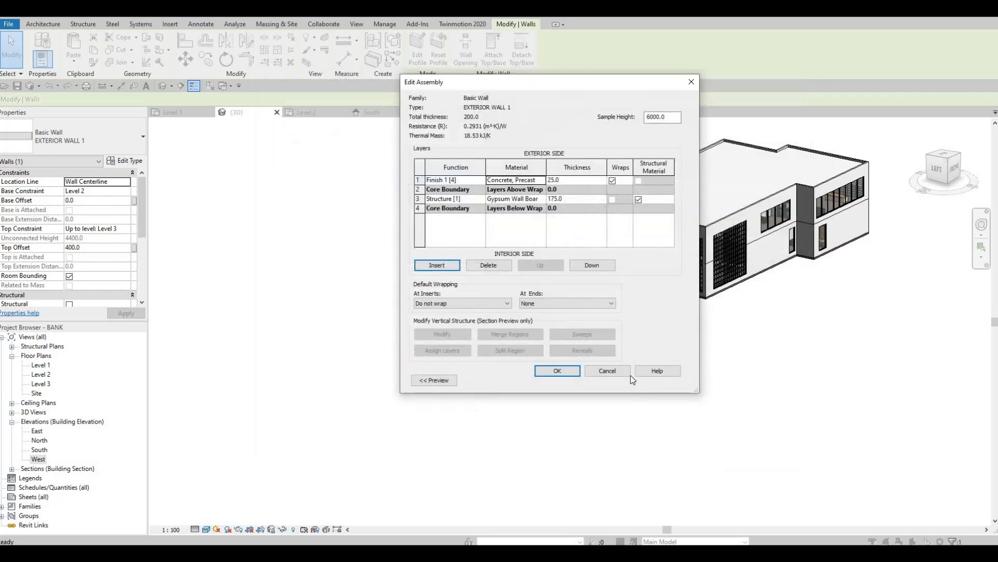
left_click(569, 373)
left_click(570, 380)
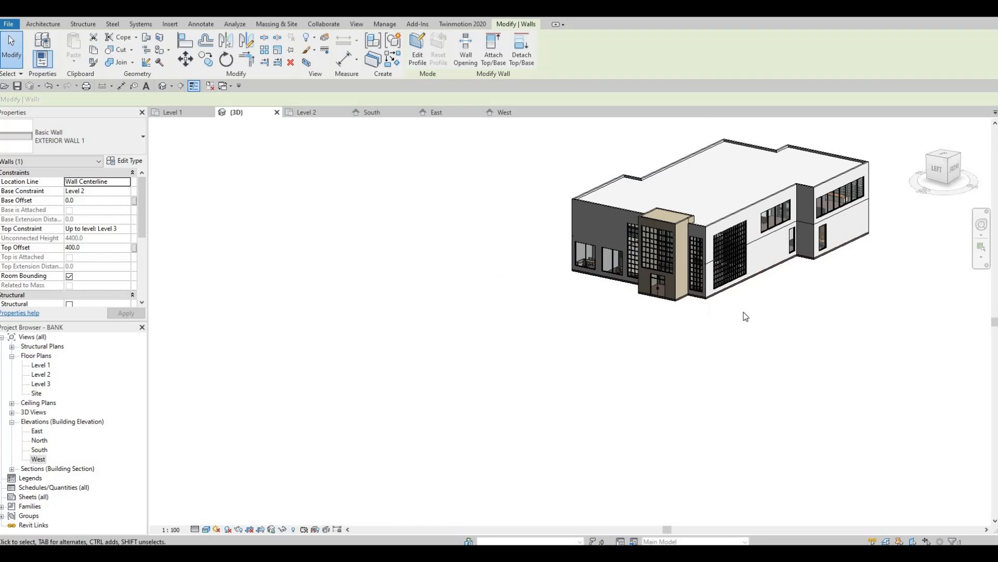
Examine the exterior walls' surface finish on the south and west facades and at their shared corner in the 3D view
scroll(728, 318, "up", 5)
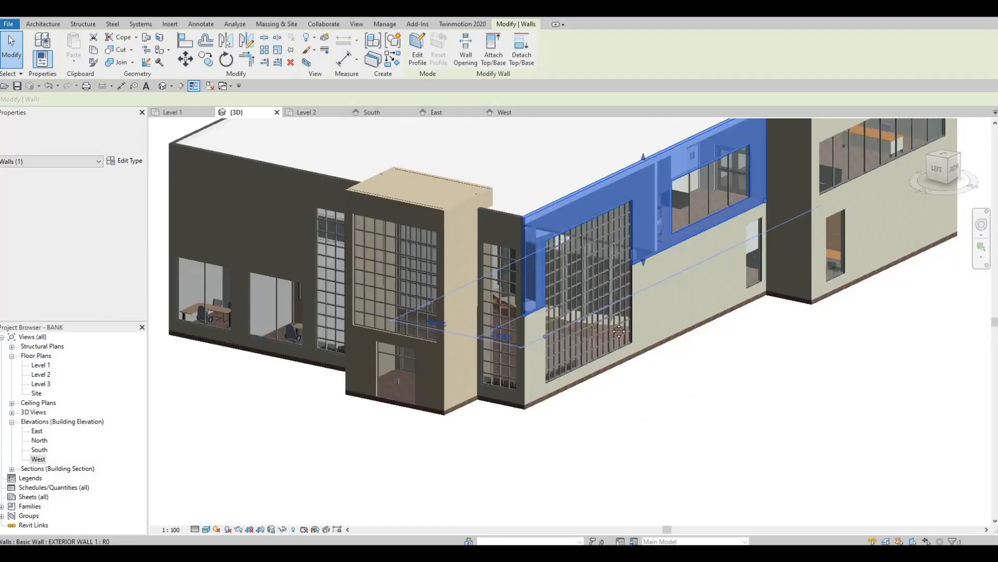
middle_click_drag(618, 331, 535, 225, "shift")
scroll(535, 251, "up", 5)
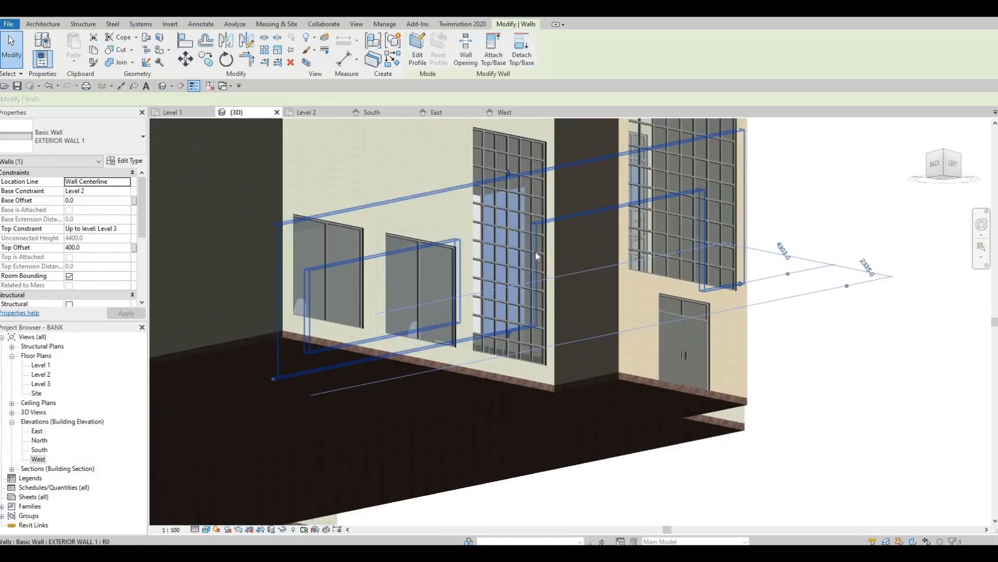
key("Escape")
middle_click_drag(531, 276, 381, 353, "shift")
scroll(545, 289, "down", 5)
middle_click_drag(609, 250, 553, 254, "shift")
scroll(525, 270, "down", 5)
middle_click_drag(436, 247, 509, 207, "shift")
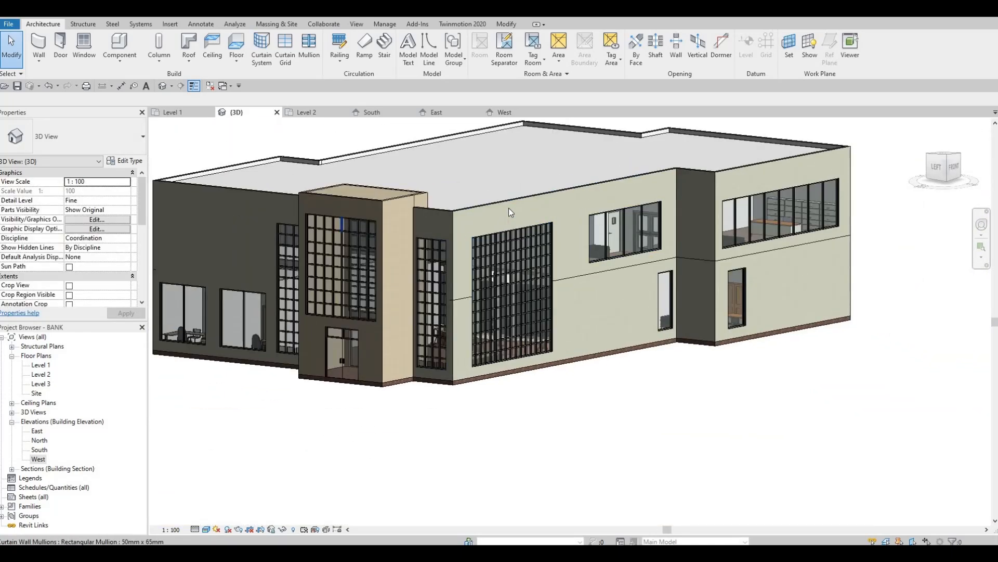
scroll(541, 201, "up", 5)
scroll(455, 245, "down", 8)
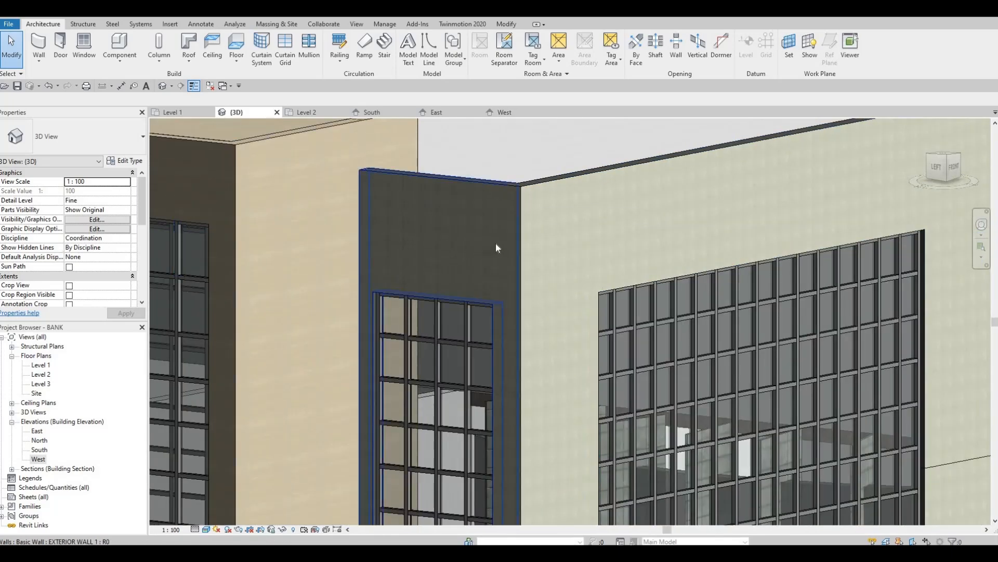
scroll(653, 277, "down", 4)
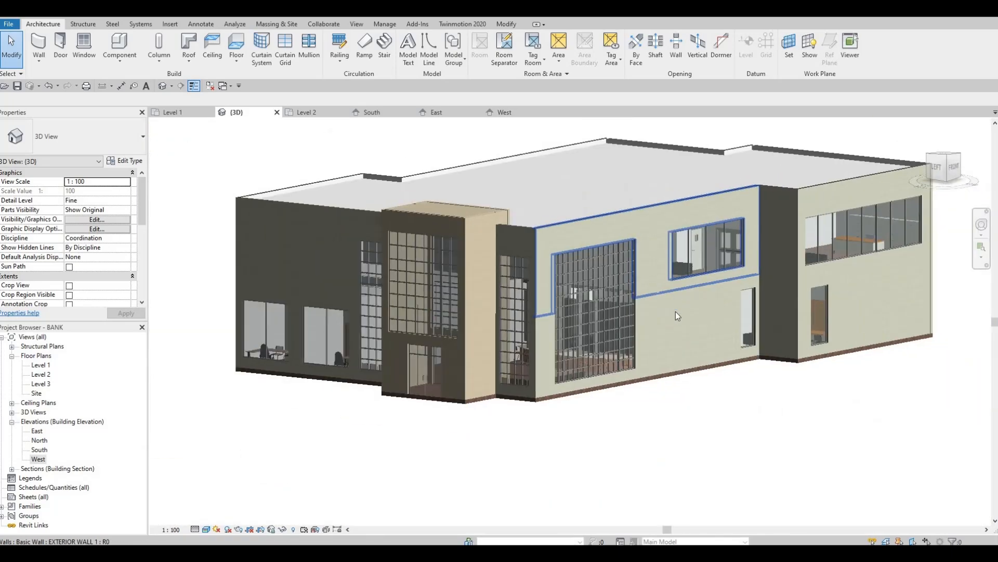
scroll(676, 311, "up", 1)
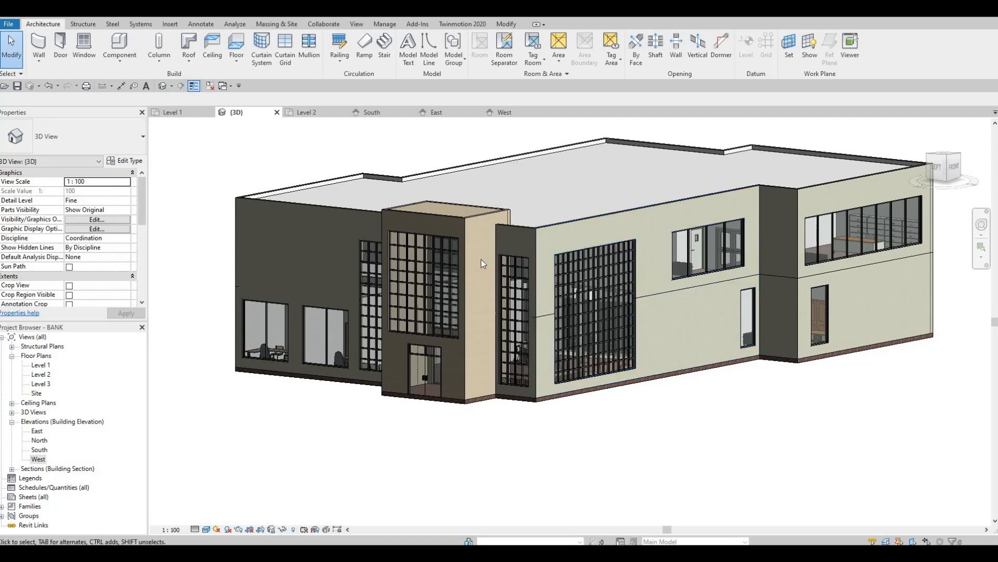
double_click(41, 365)
scroll(210, 309, "down", 2)
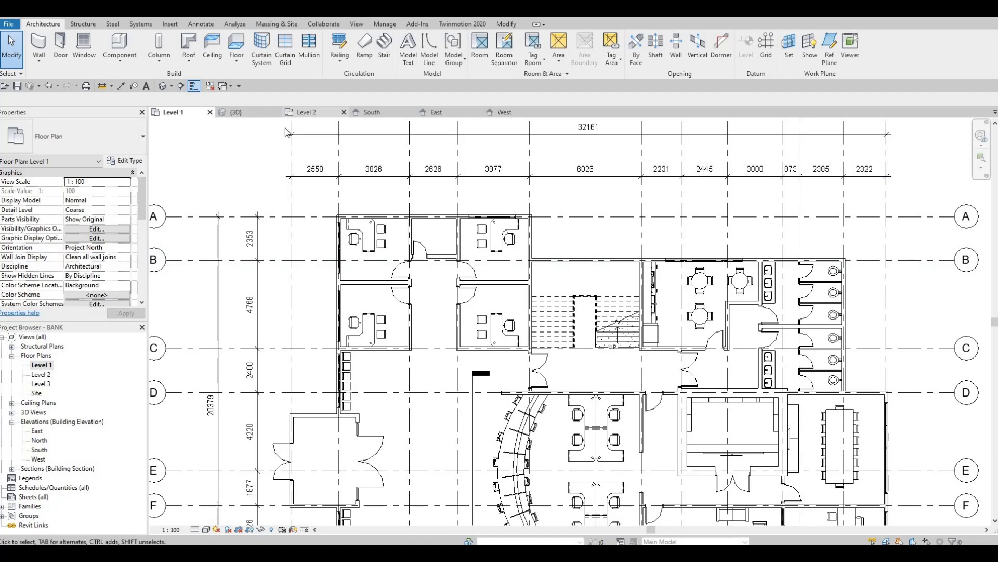
key("ctrl+Tab")
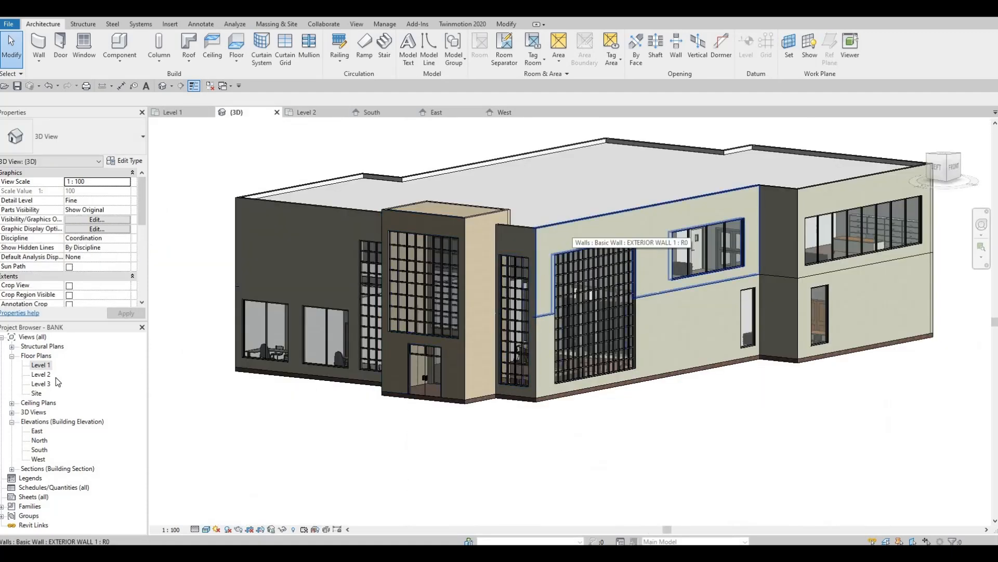
In the Level 2 plan, flip the orientation of the south EXTERIOR WALL 1 beside the large window and check its face in 3D
key("ctrl+Tab")
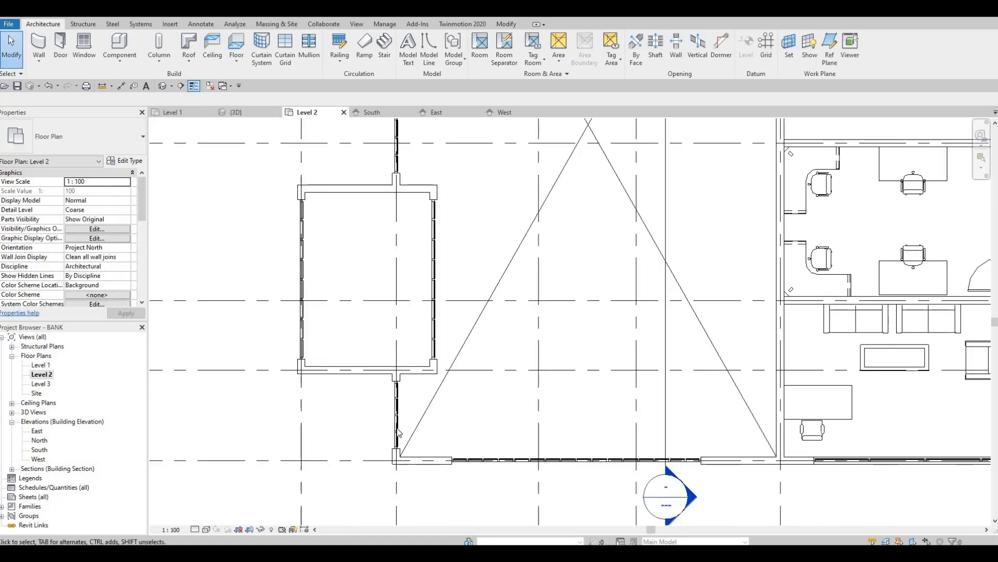
scroll(365, 356, "down", 2)
left_click(404, 424)
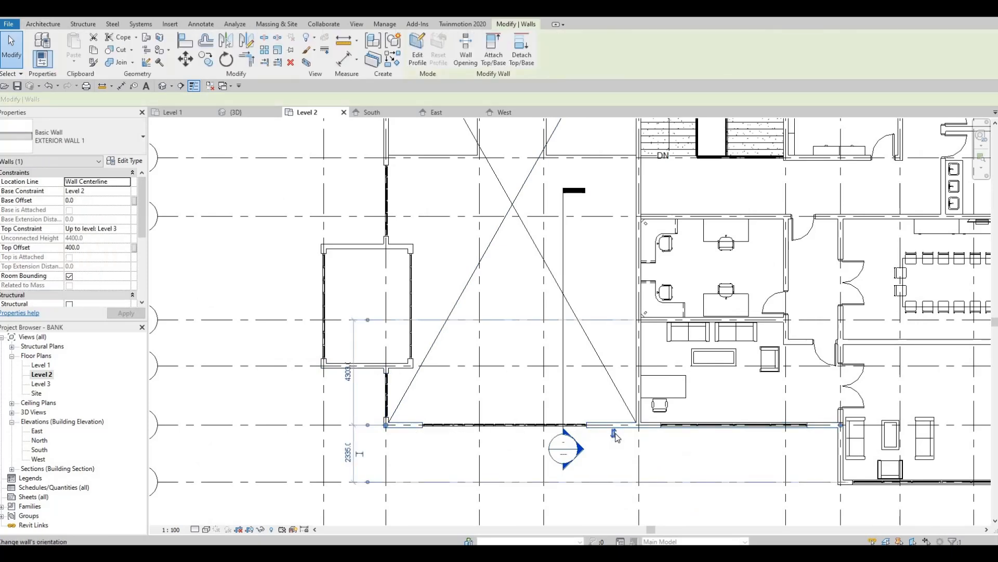
scroll(617, 433, "up", 2)
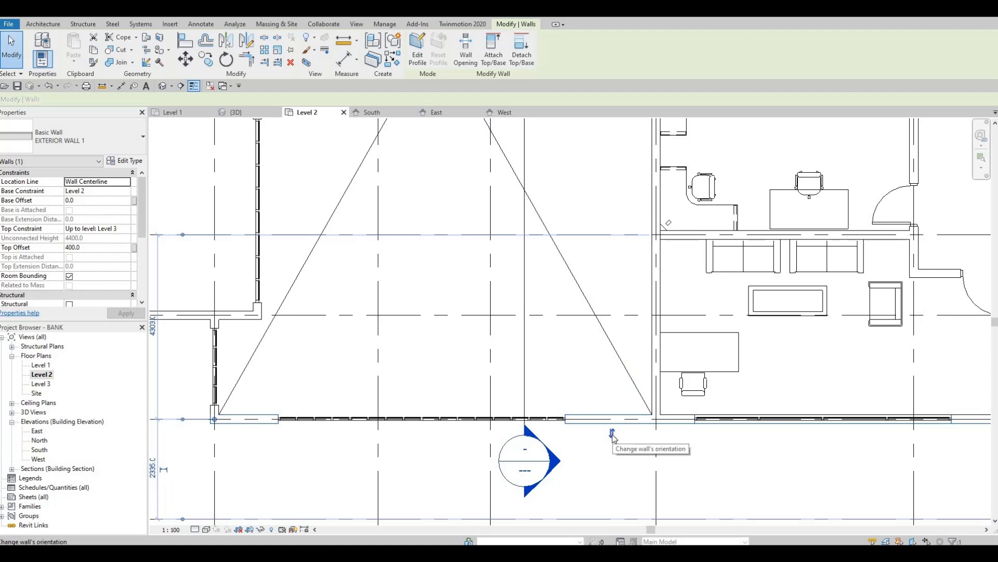
key("space")
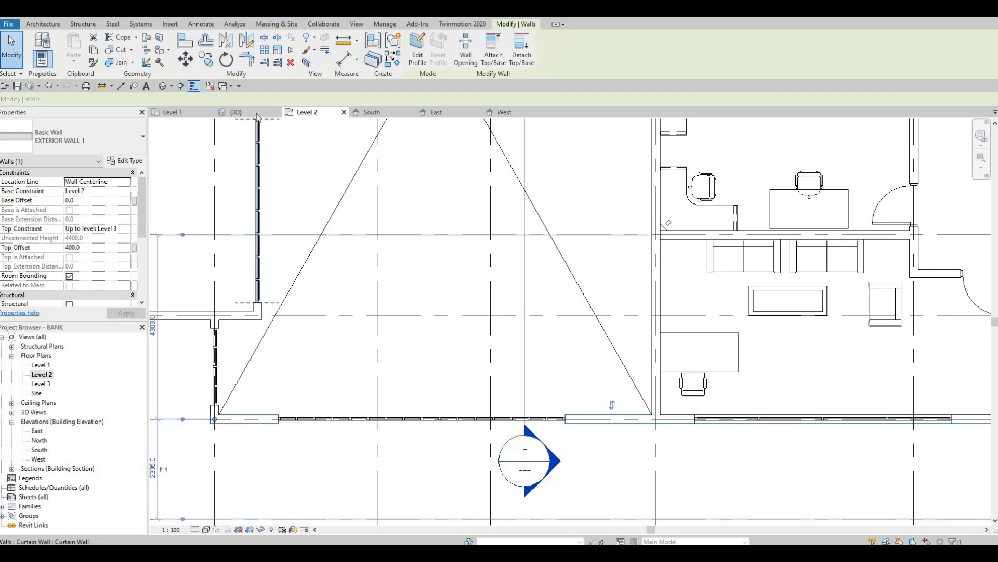
key("Escape")
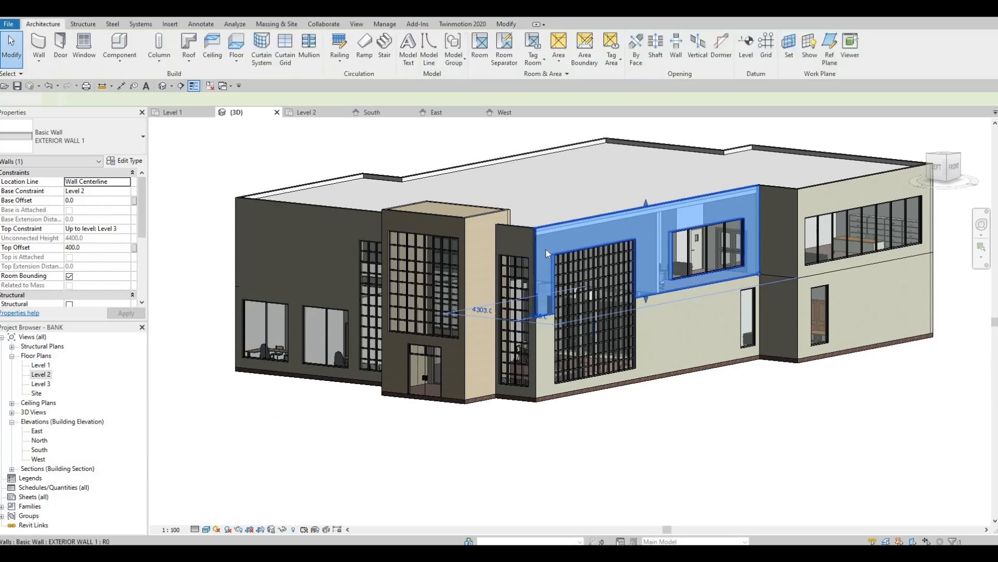
scroll(555, 271, "up", 5)
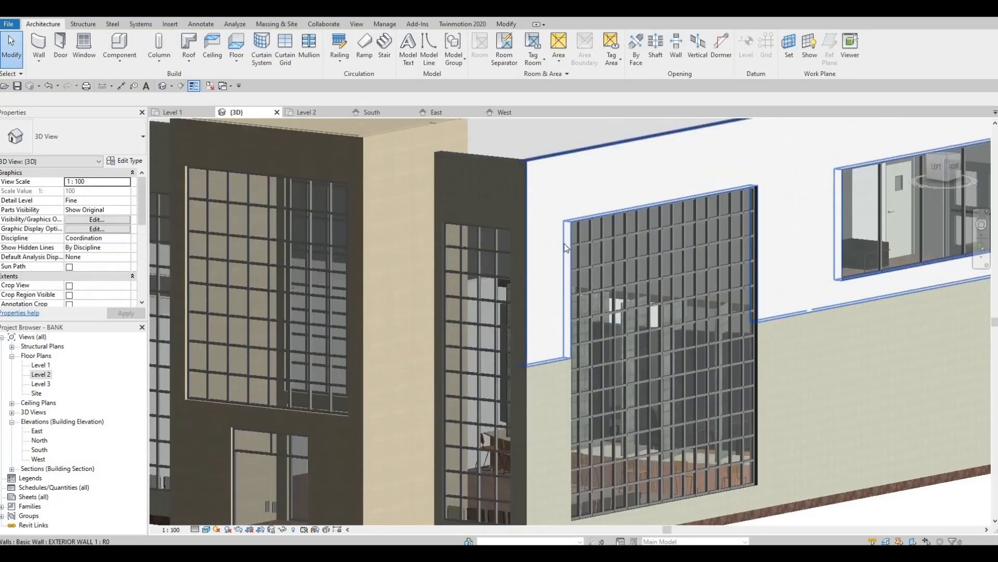
scroll(560, 205, "up", 3)
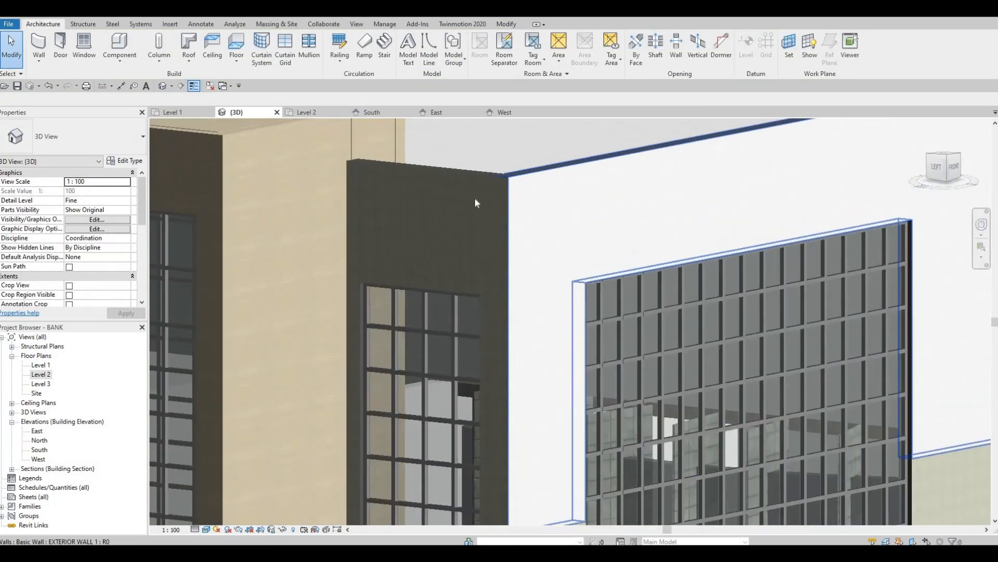
scroll(548, 300, "down", 2)
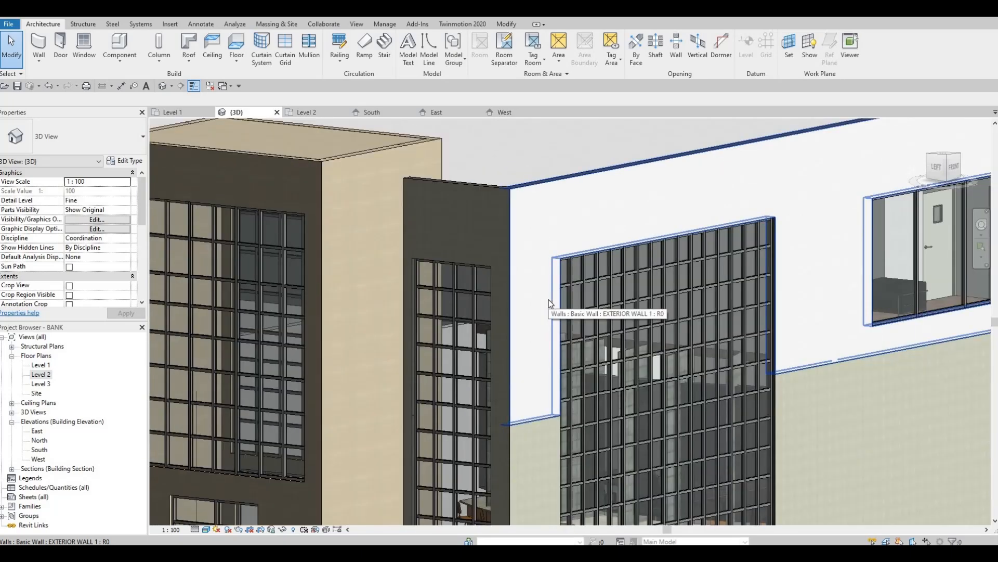
scroll(562, 286, "down", 5)
Examine the wall finishes and windows around the west, south and north facades, then open the Level 1 floor plan
middle_click_drag(587, 279, 396, 339, "shift")
middle_click_drag(281, 340, 533, 240, "shift")
scroll(533, 240, "up", 3)
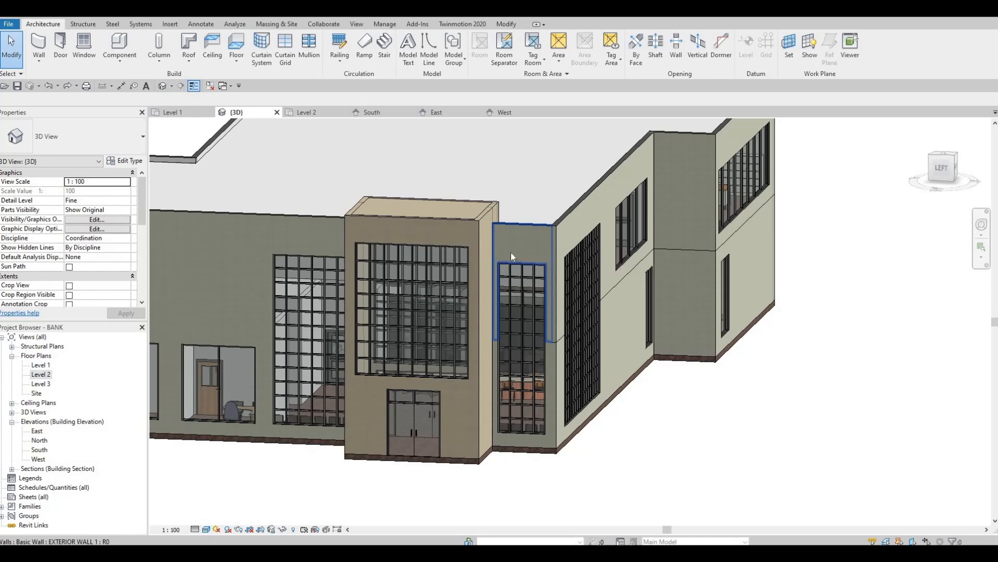
middle_click_drag(518, 237, 426, 266)
scroll(681, 240, "down", 1)
mouse_move(681, 240)
middle_mouse_down("shift")
mouse_move(576, 257)
mouse_move(533, 285)
mouse_move(445, 292)
mouse_move(844, 251)
mouse_move(686, 264)
mouse_move(736, 264)
mouse_move(597, 262)
mouse_move(696, 236)
mouse_move(741, 240)
mouse_move(673, 247)
middle_mouse_up("shift")
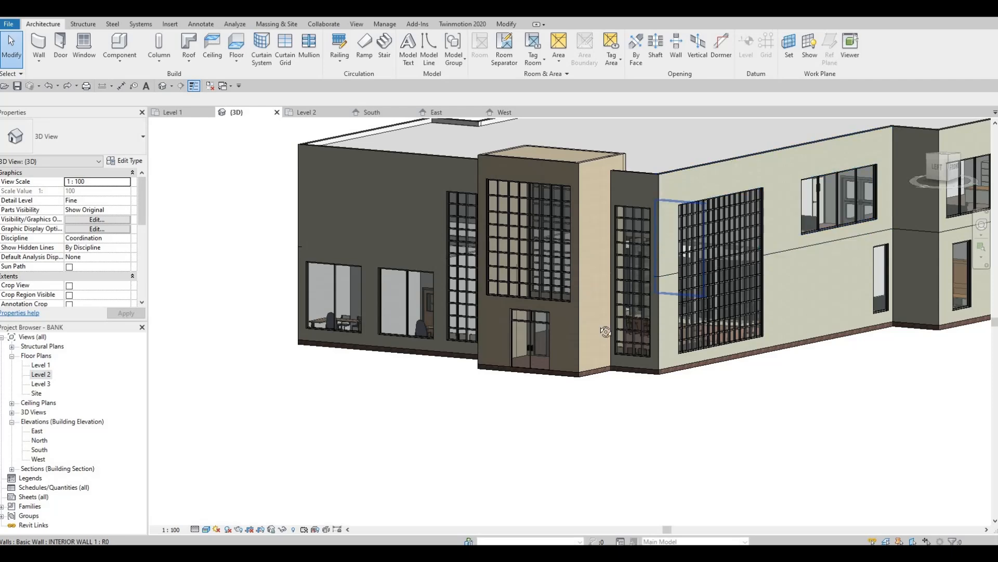
middle_click_drag(672, 326, 741, 317, "shift")
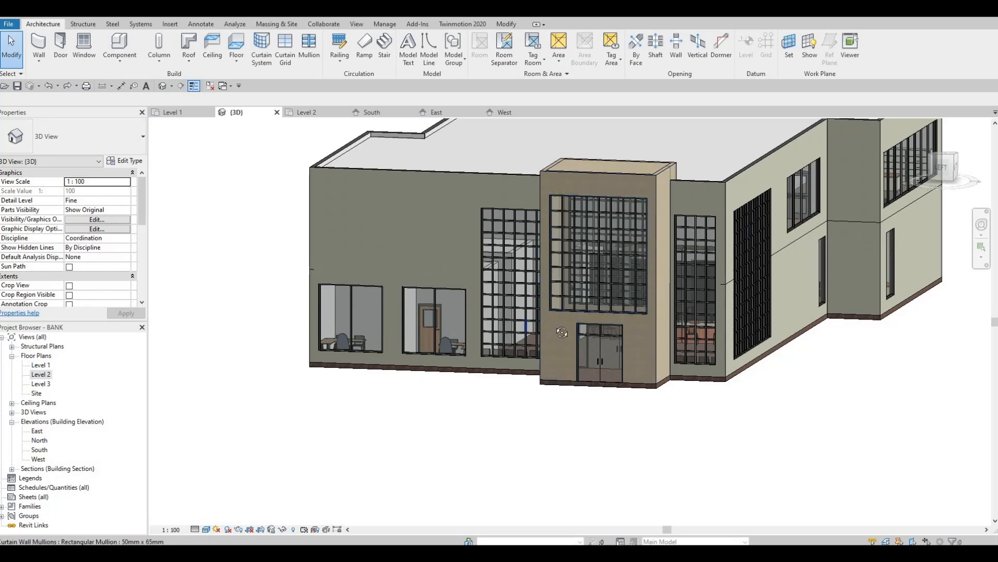
middle_click_drag(601, 223, 555, 210, "shift")
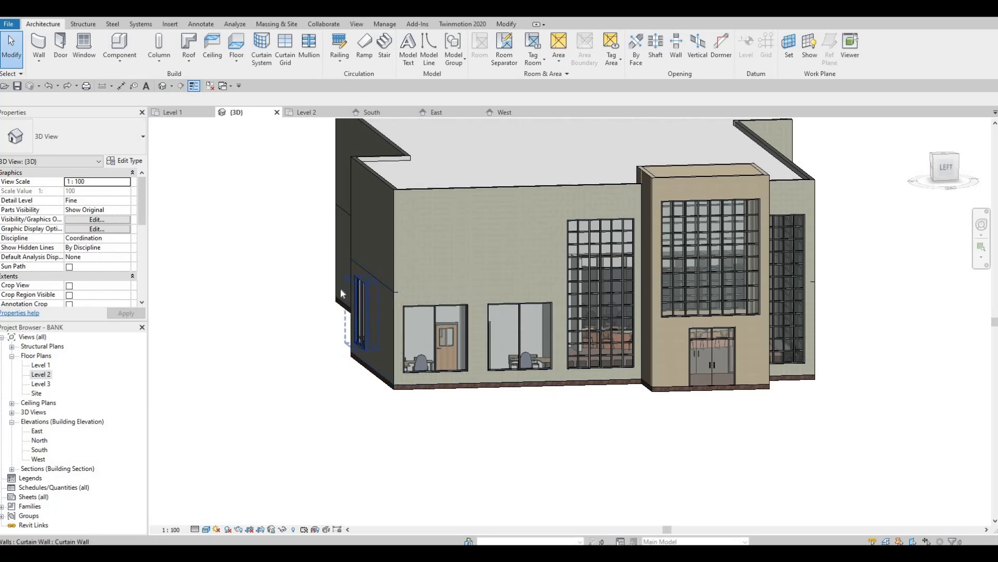
middle_click_drag(341, 293, 627, 303, "shift")
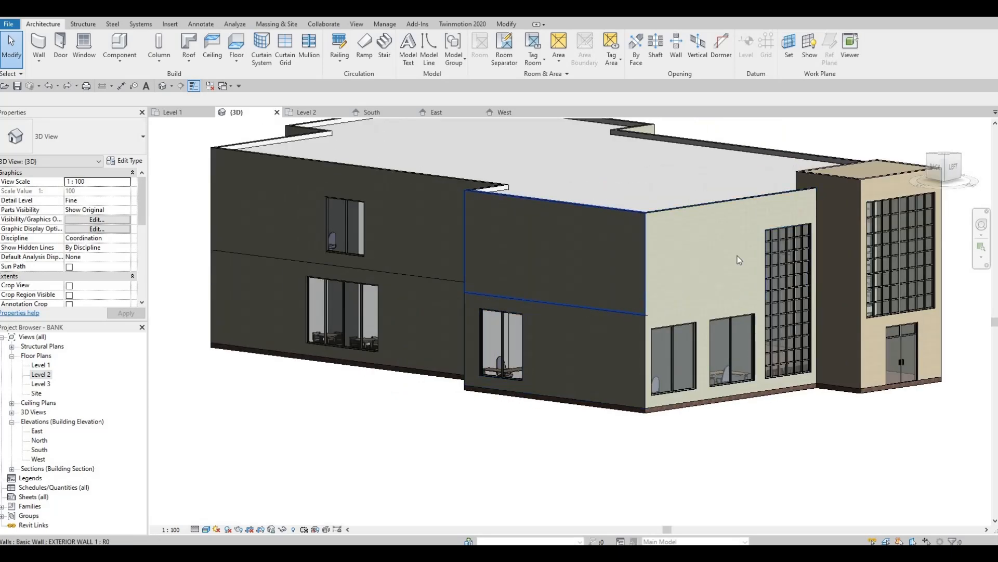
middle_click_drag(744, 219, 560, 255, "shift")
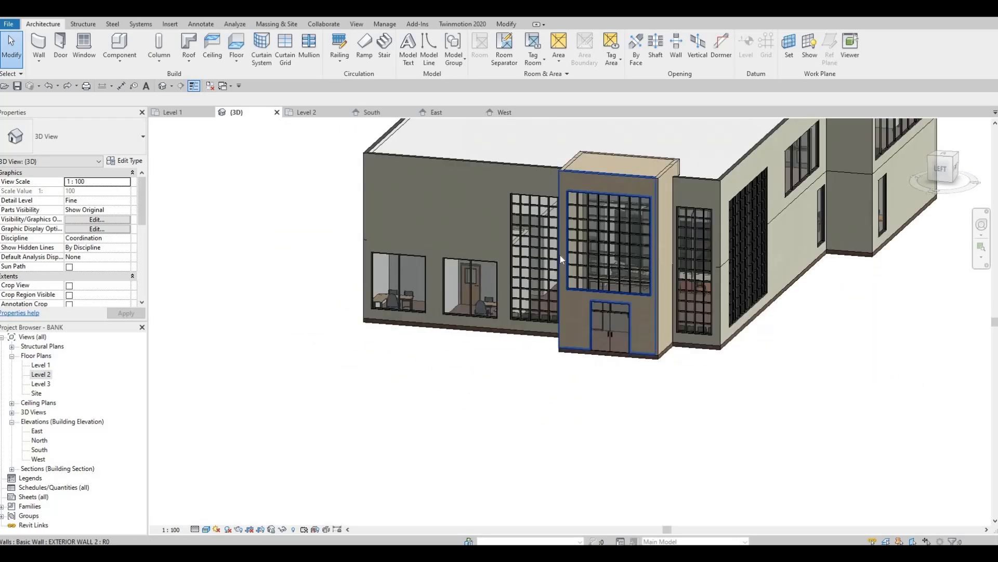
middle_click_drag(555, 305, 554, 320)
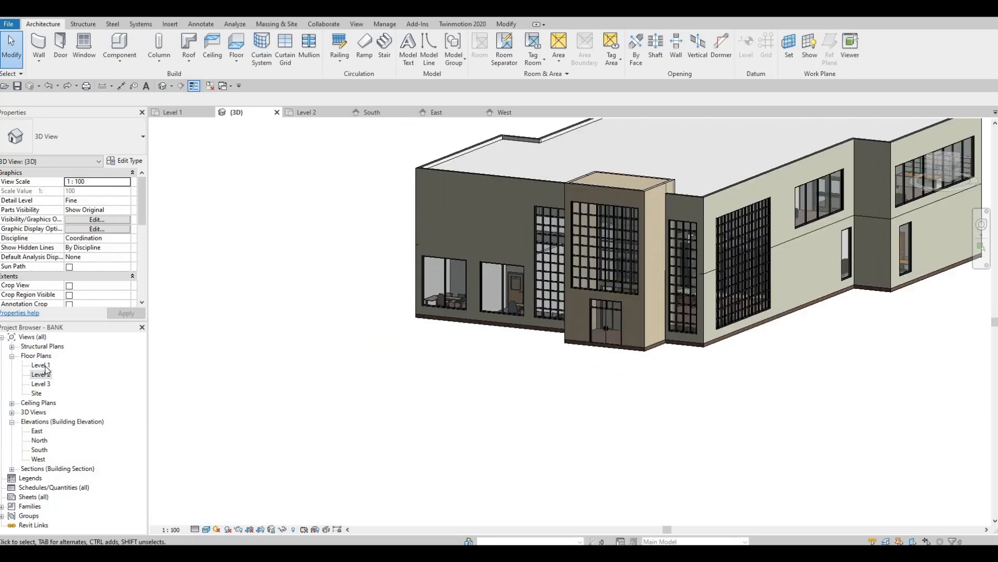
double_click(41, 365)
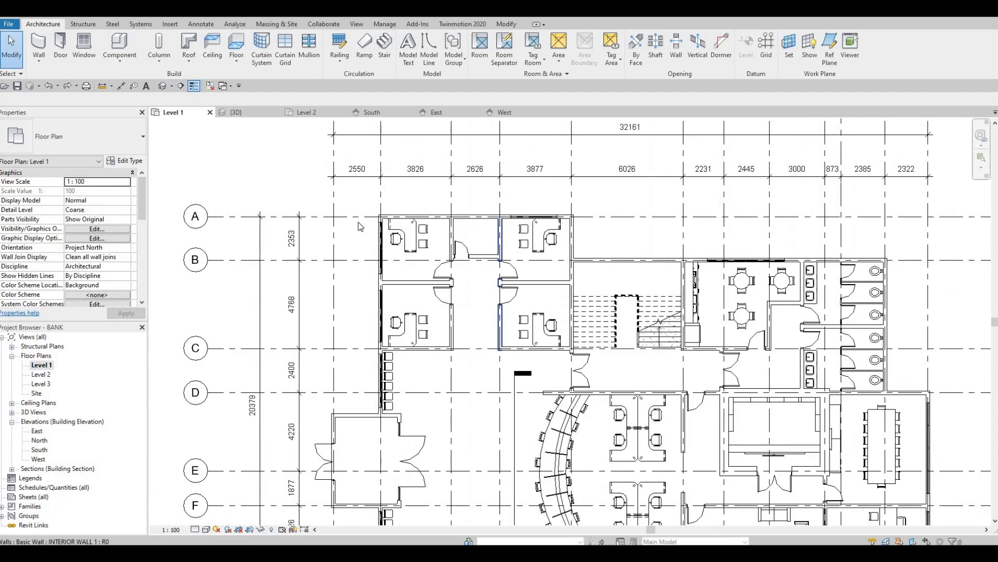
Examine the west facade and its north corner in the 3D view, then return to the Level 1 floor plan
left_click(240, 115)
middle_click_drag(534, 290, 524, 253, "shift")
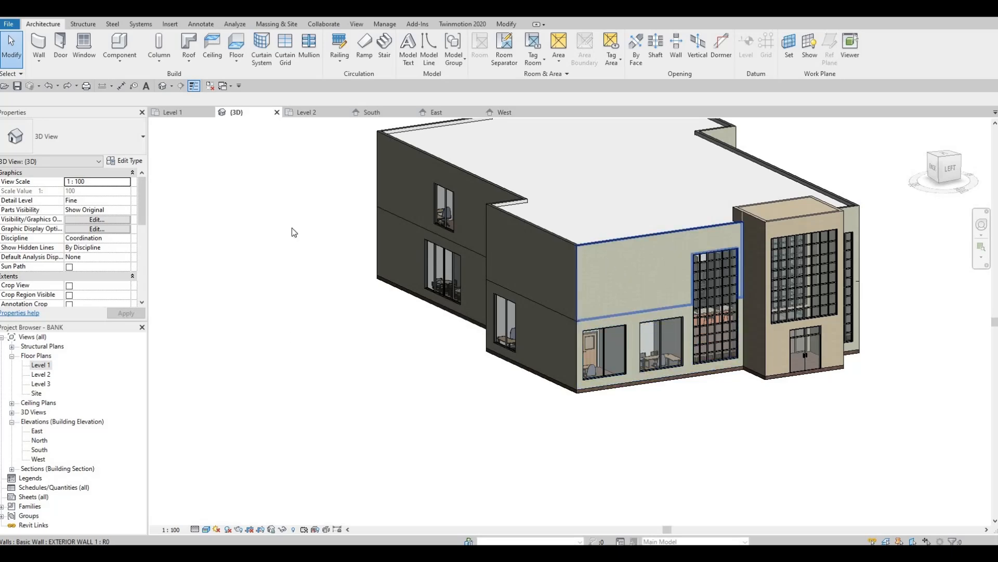
double_click(34, 366)
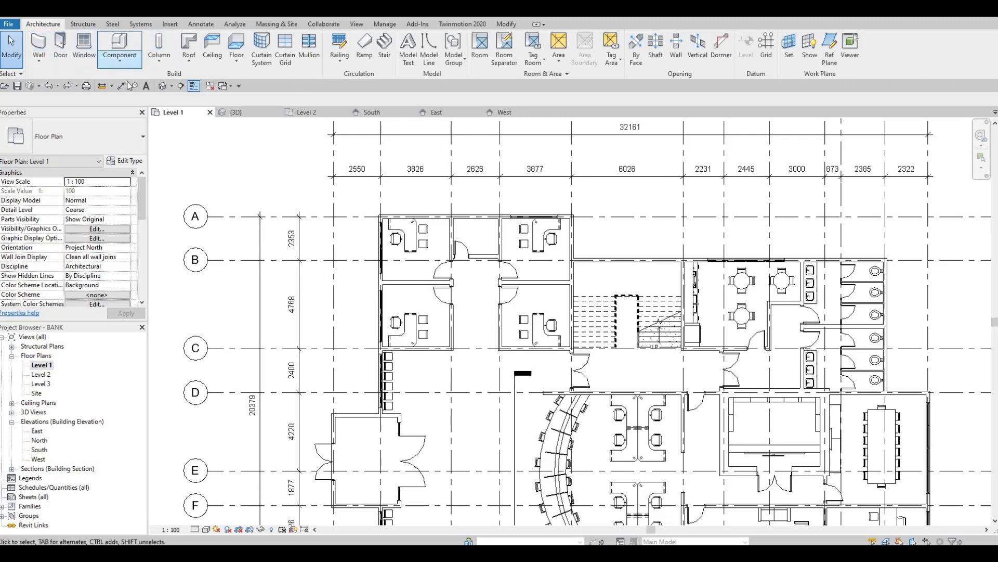
Create an in-place component in the Generic Models category, keep its suggested name, and start a solid extrusion
left_click(119, 58)
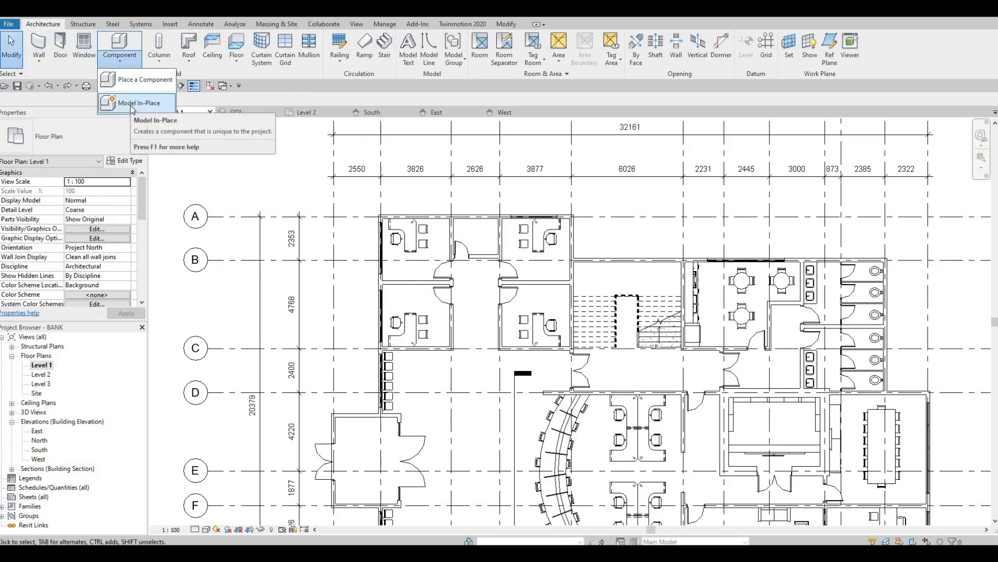
scroll(449, 243, "down", 3)
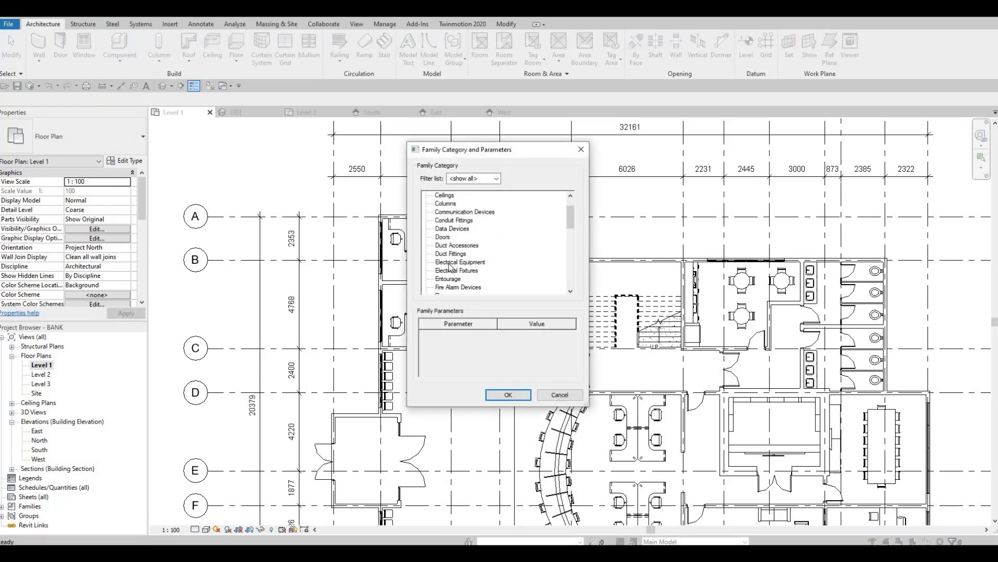
key("g")
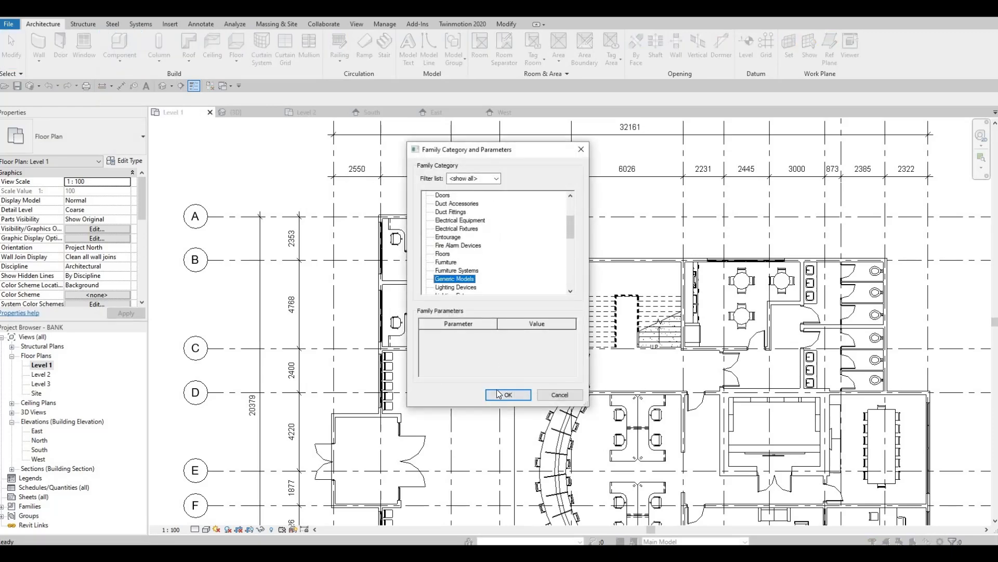
left_click(501, 395)
left_click(498, 300)
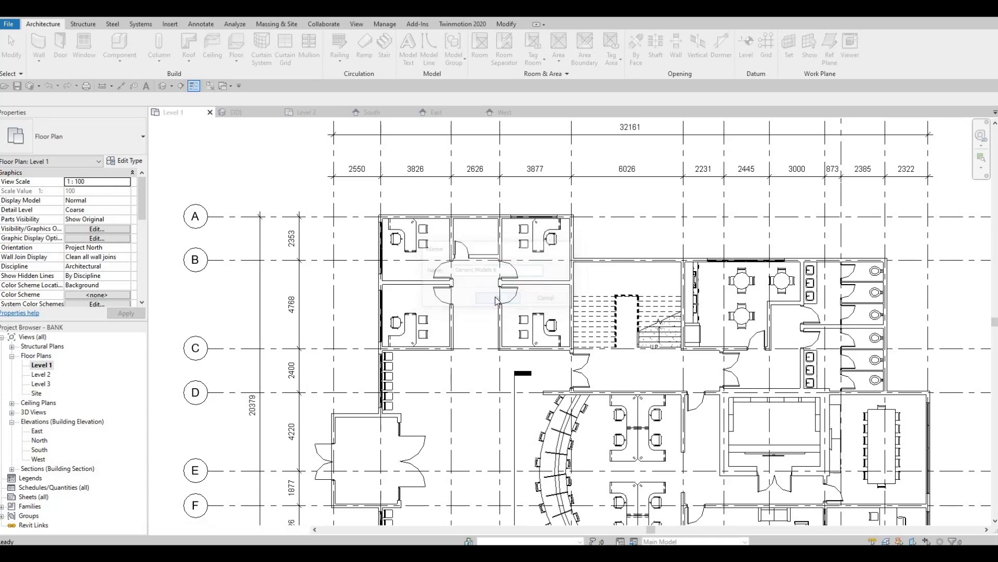
key("F1")
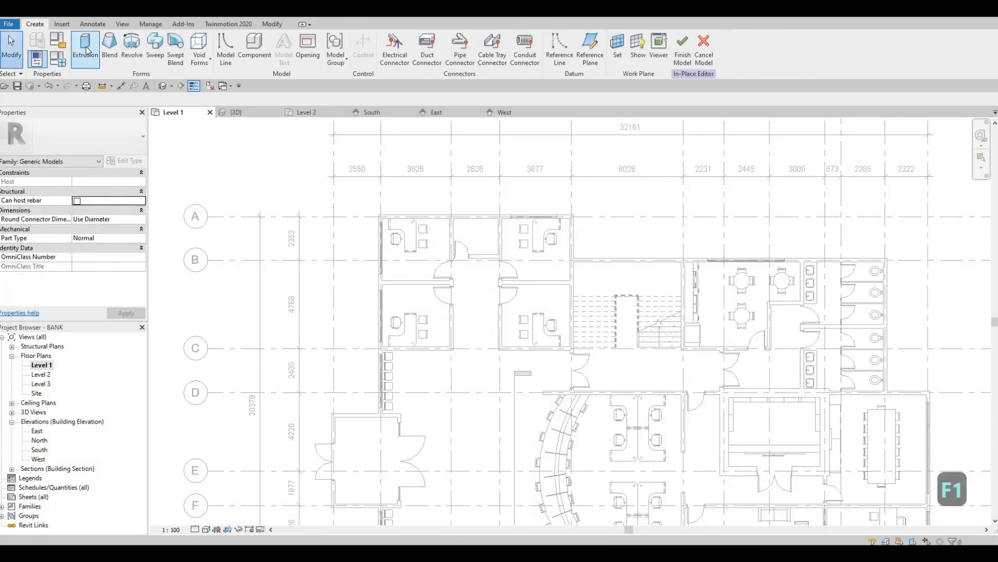
scroll(341, 234, "up", 5)
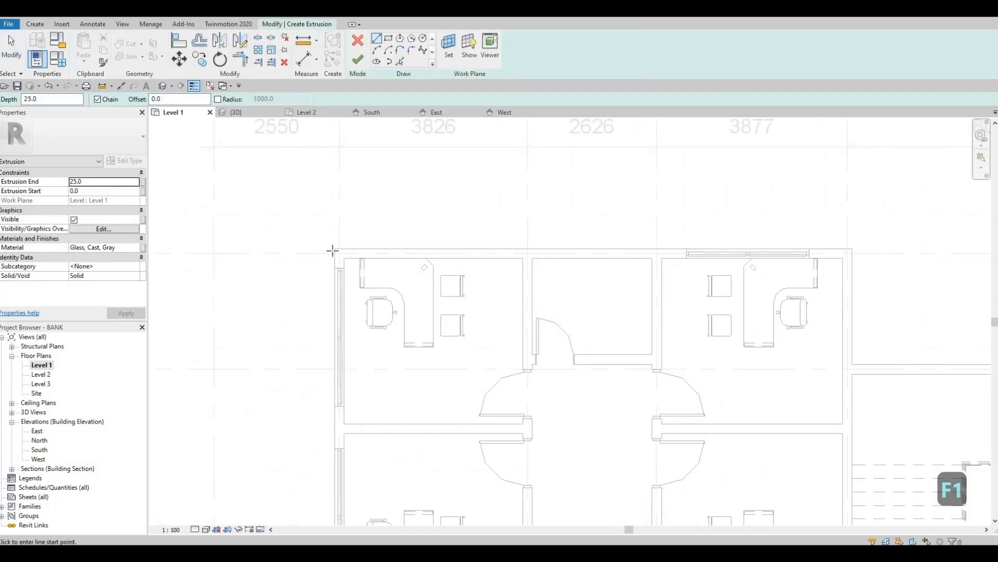
left_click(335, 249)
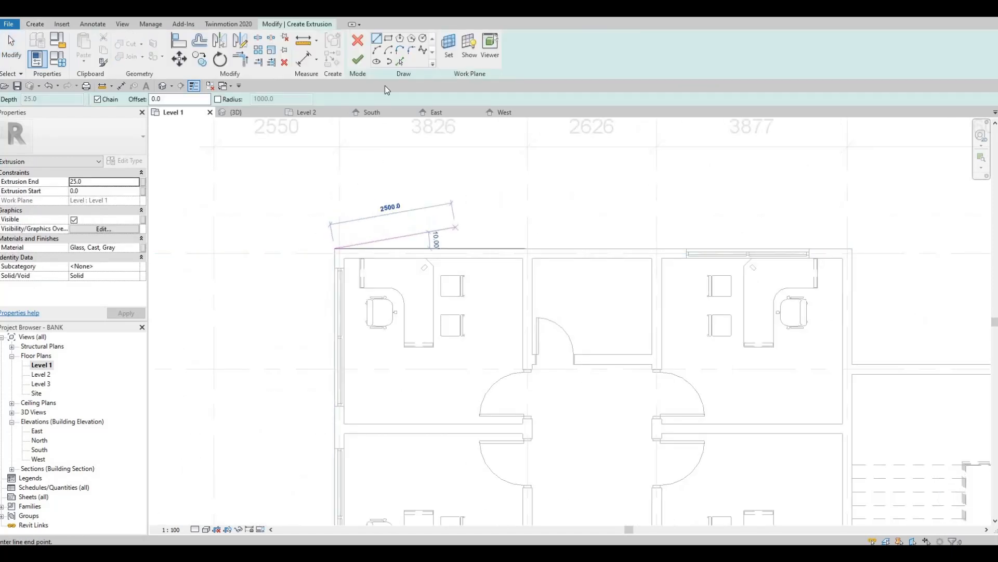
key("Escape")
left_click(391, 39)
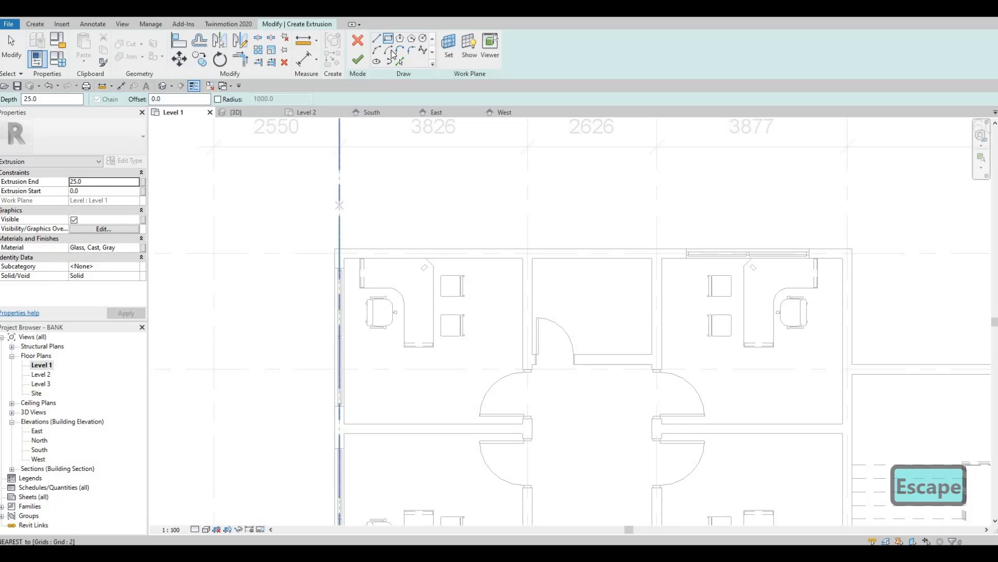
left_click(335, 249)
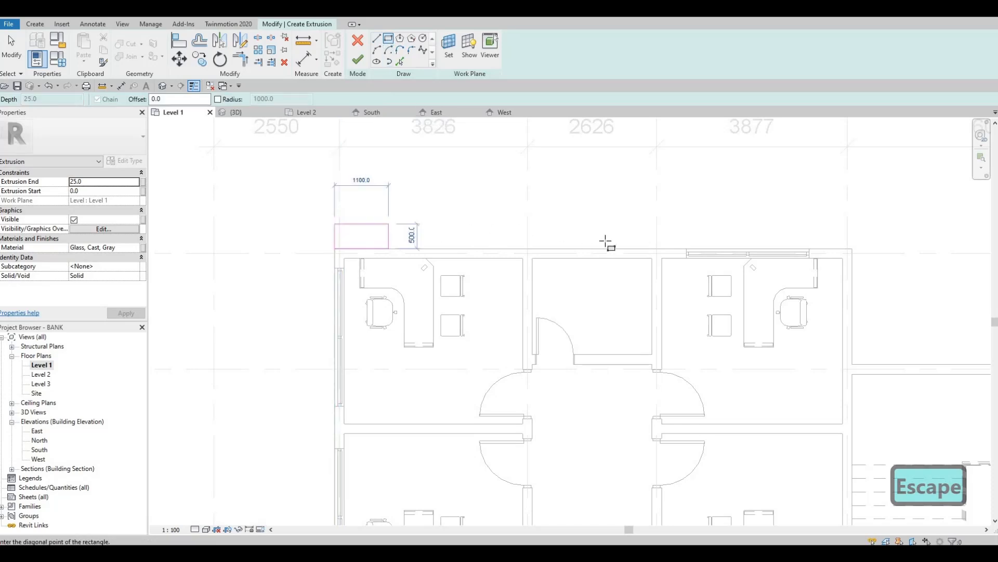
left_click(629, 244)
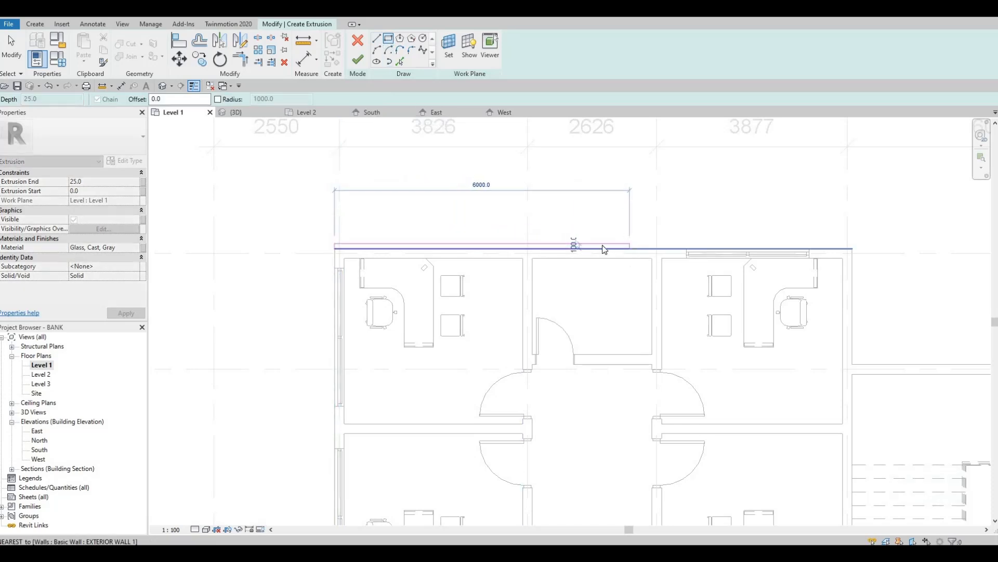
key("Escape")
key("Escape")
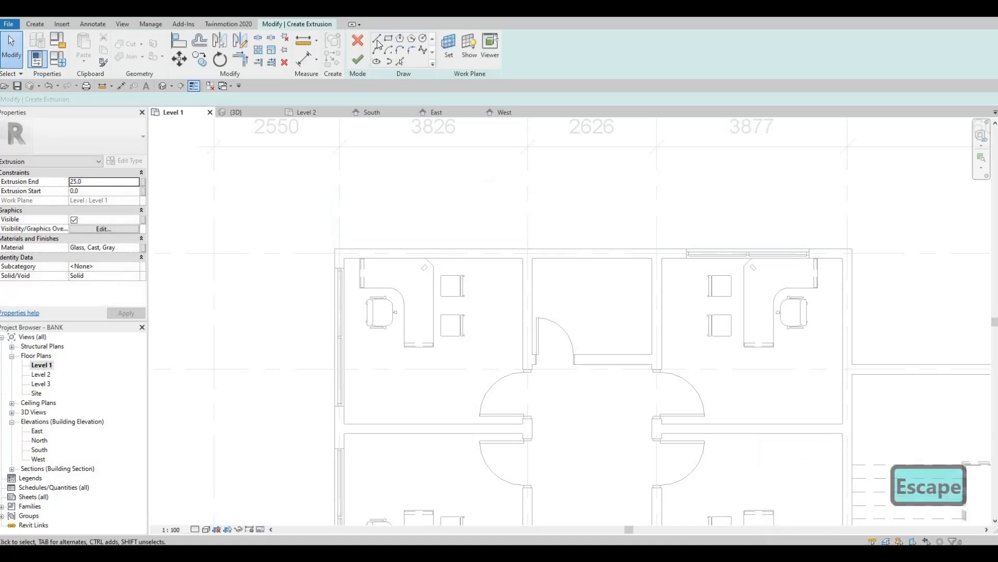
Sketch a thin rectangle along the north wall's outer face, from the northwest corner to the second interior partition
scroll(357, 220, "up", 2)
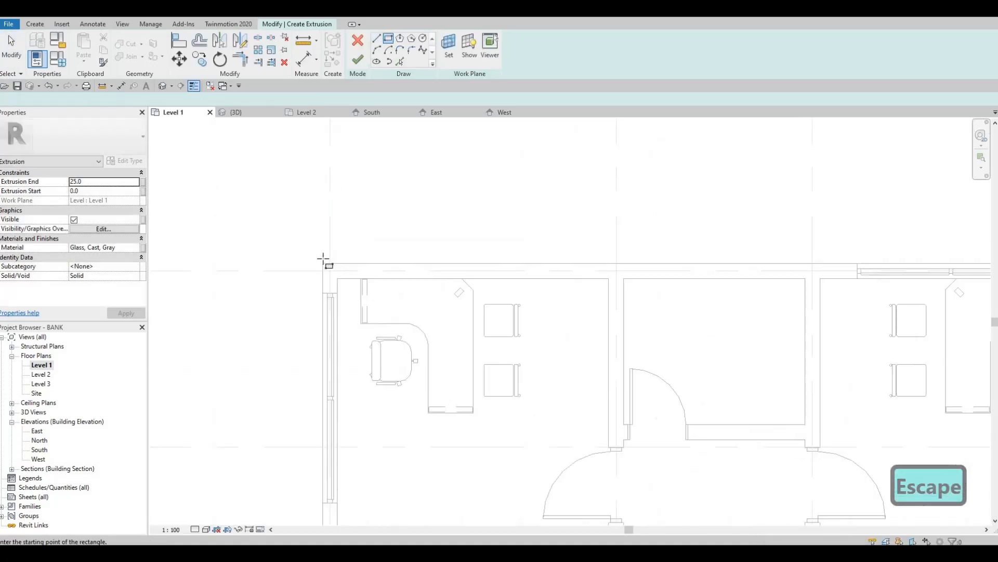
left_click(322, 263)
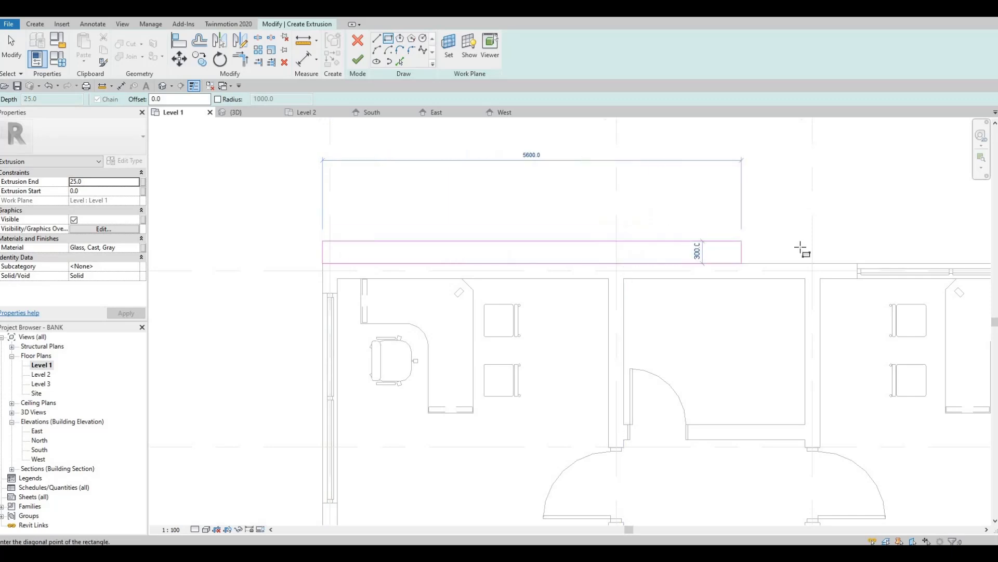
left_click(675, 248)
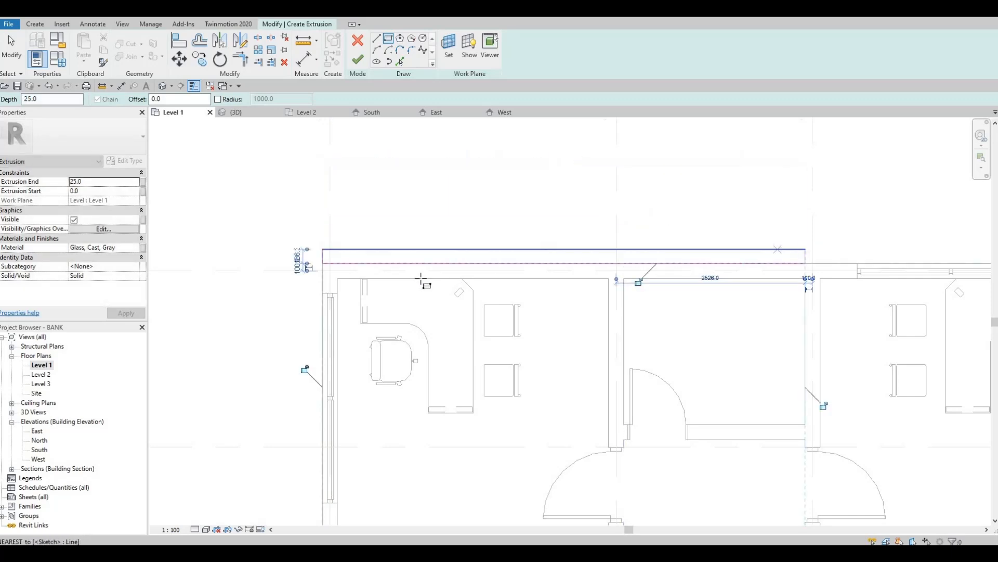
scroll(675, 247, "down", 2)
key("Escape")
Sketch a second rectangle about 200 mm wide along the west wall's outer face, from the northwest corner to near grid C
left_click(445, 257)
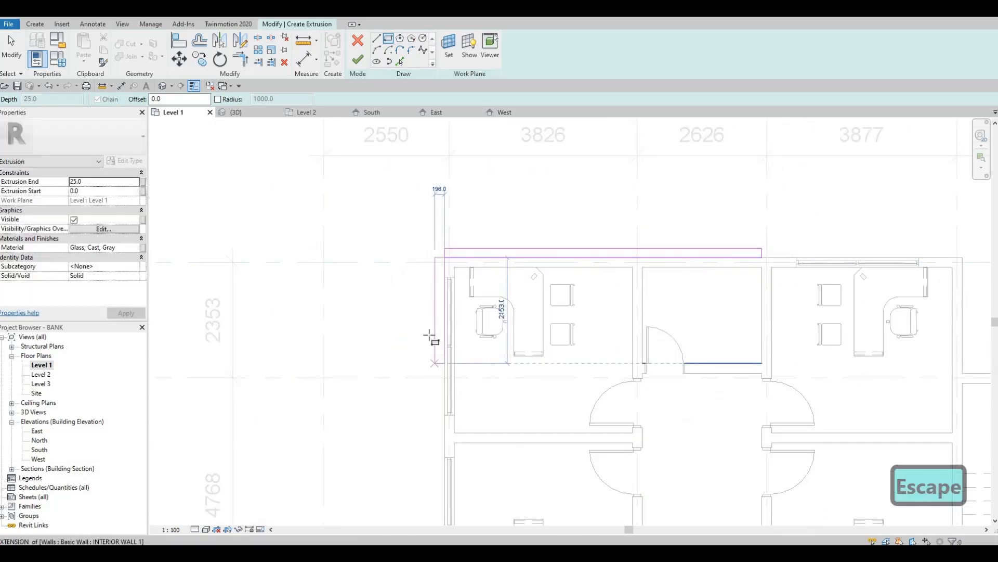
middle_click_drag(437, 370, 435, 234)
middle_click_drag(436, 338, 435, 221)
scroll(436, 221, "down", 1)
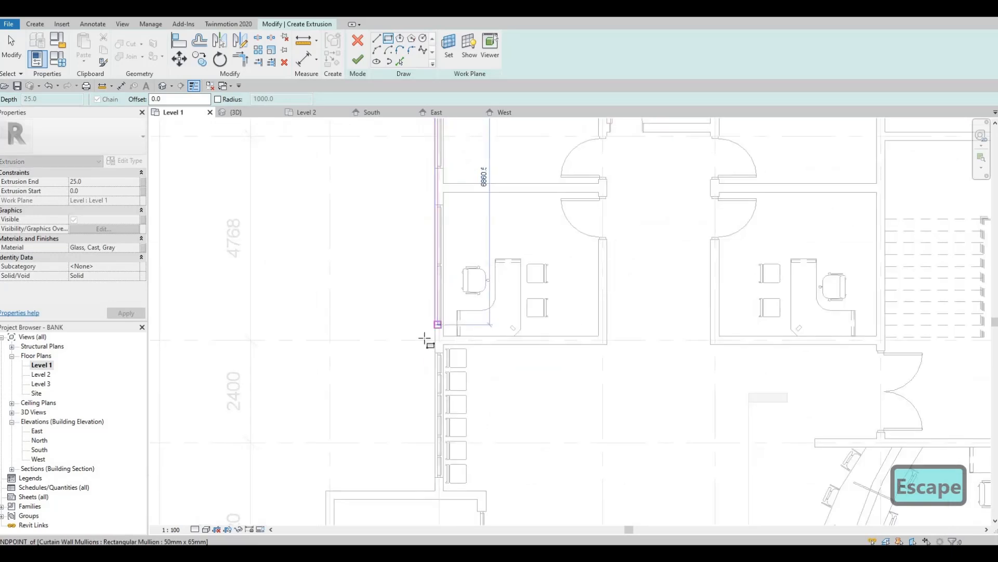
left_click(422, 301)
scroll(419, 264, "down", 2)
key("Escape")
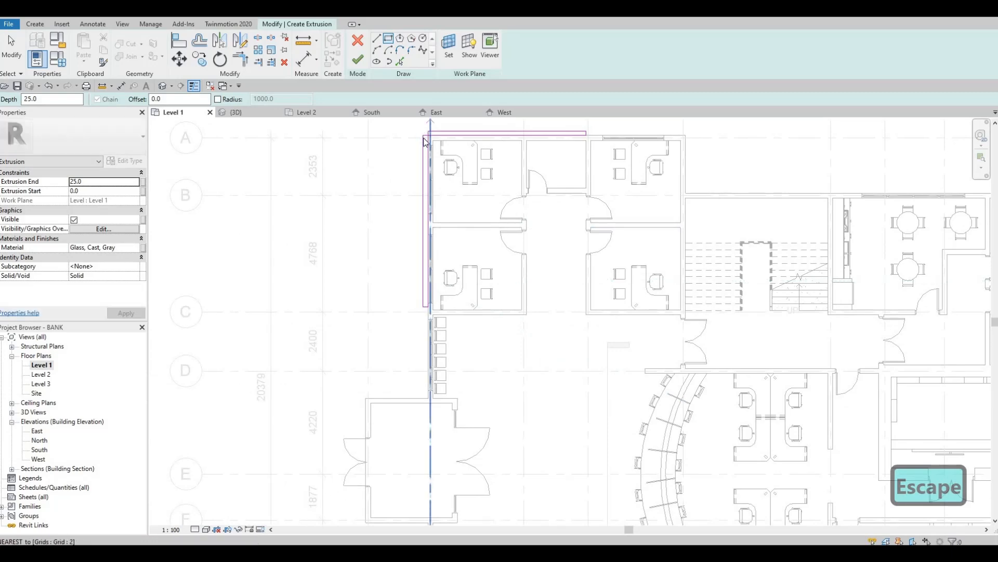
key("Escape")
Trim the two rectangles together at the northwest corner and delete the overlapping lines to form one L-shaped profile
scroll(431, 146, "up", 3)
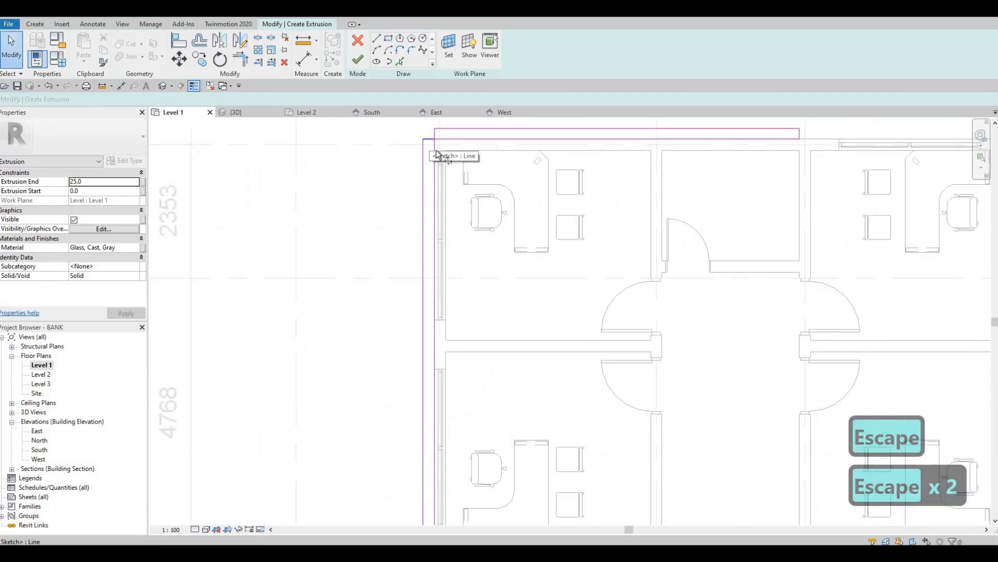
key("t")
key("r")
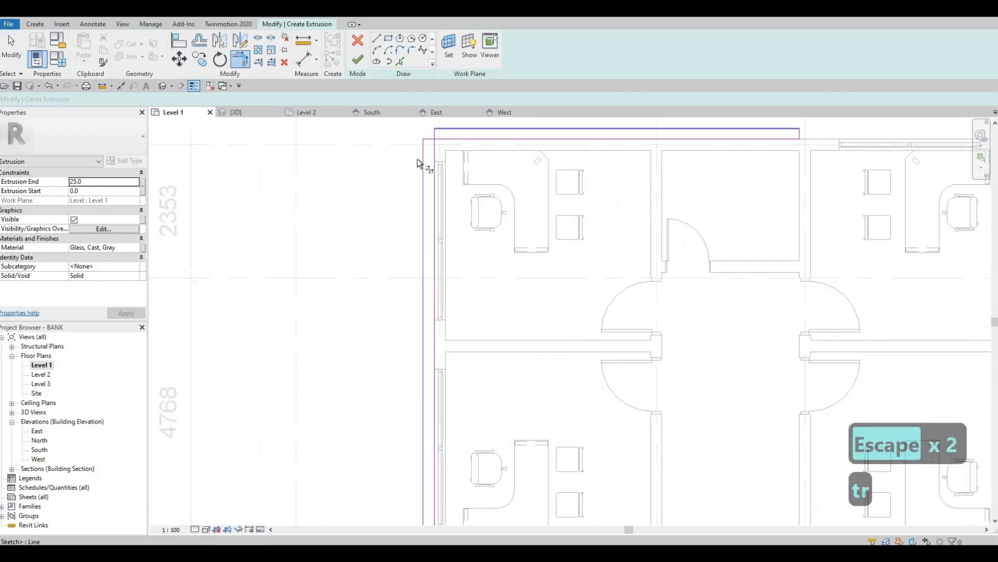
middle_click_drag(453, 160, 447, 237)
key("Escape")
key("Escape")
left_click_drag(397, 167, 451, 226)
key("Delete")
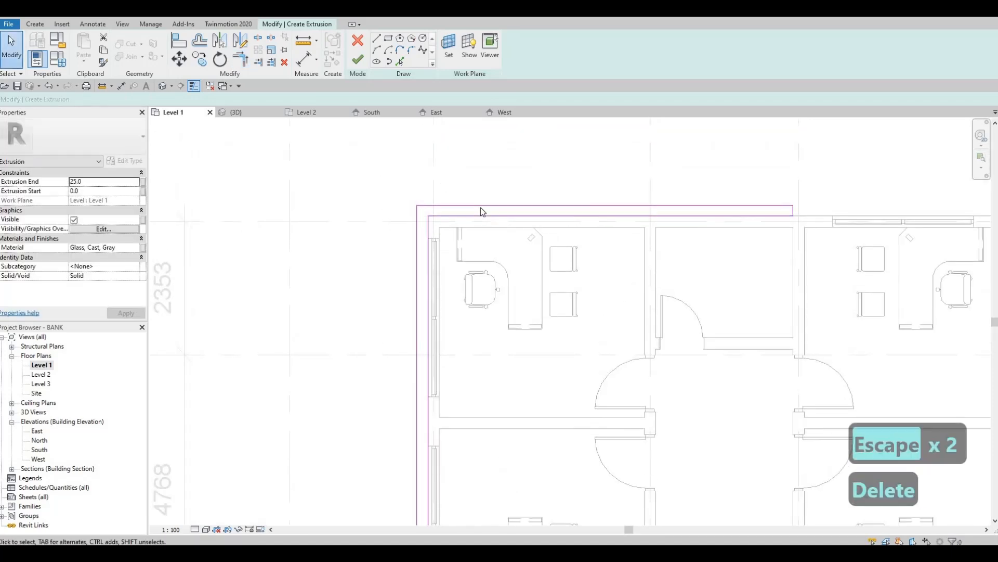
key("Escape")
Set the outer sketch line along the north wall to 100 mm from the wall face
left_click(780, 207)
scroll(824, 213, "up", 2)
scroll(827, 218, "up", 2)
type("100")
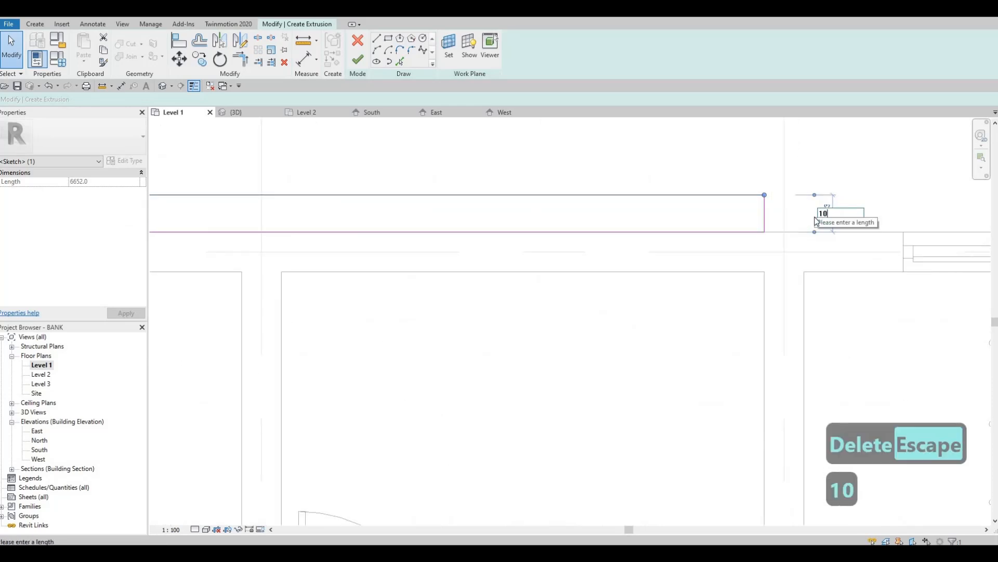
key("Return")
key("Escape")
Set the outer sketch line along the west wall to 100 mm from the wall face
scroll(413, 239, "down", 3)
scroll(373, 207, "up", 2)
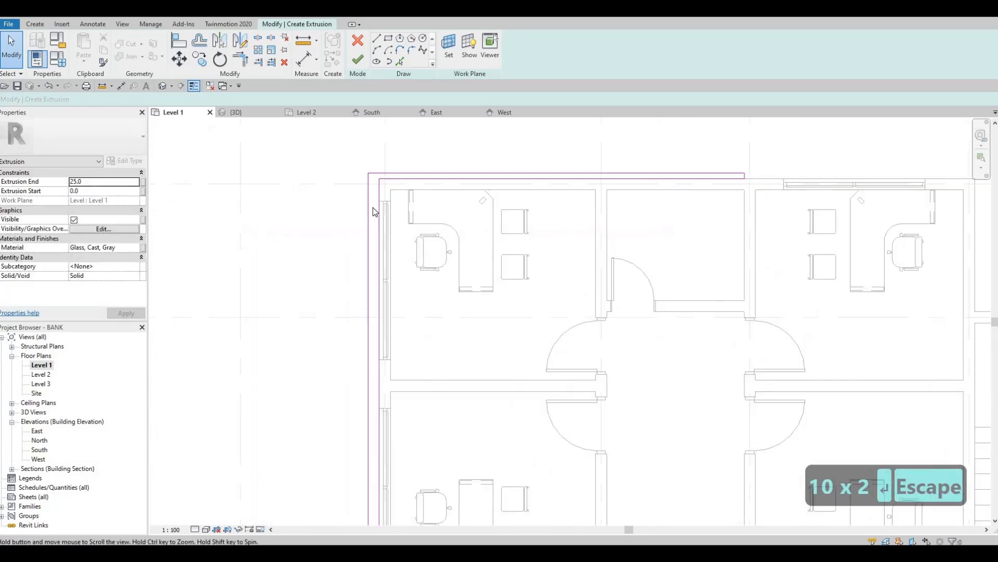
key("Escape")
left_click(369, 170)
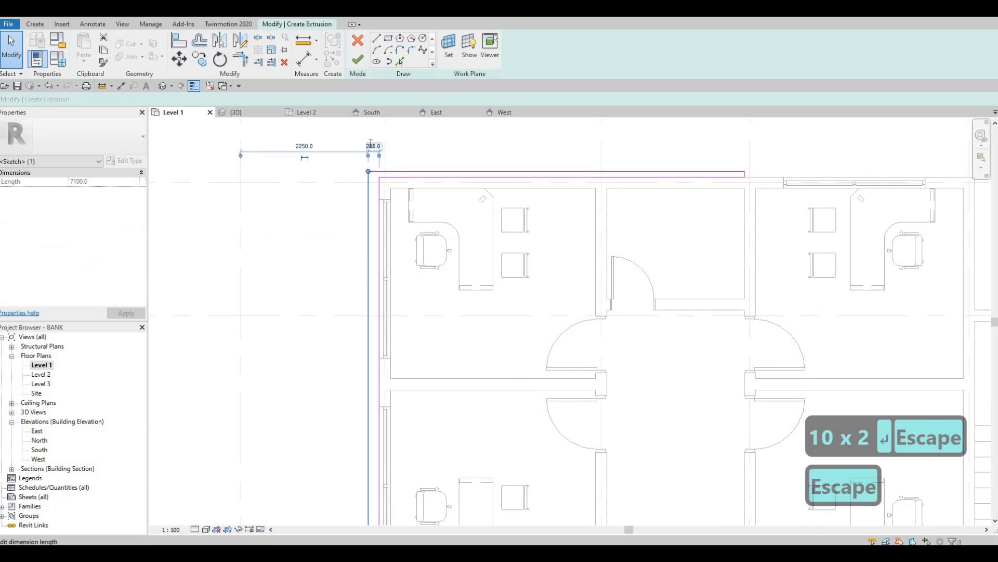
type("100")
key("Return")
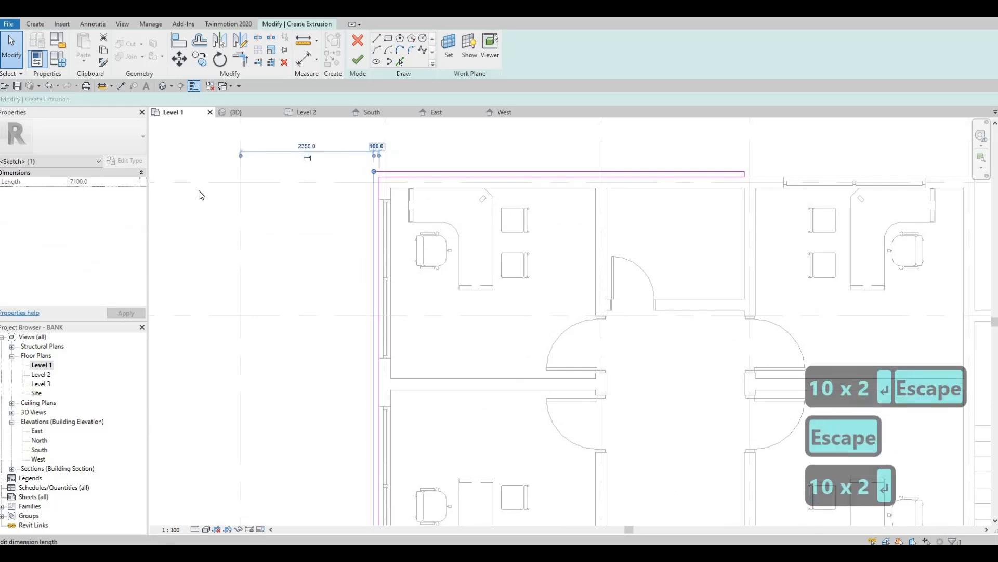
key("Escape")
Assign the Metal Panel material from the AEC Materials metal library to the extrusion, replacing the existing appearance
left_click(137, 249)
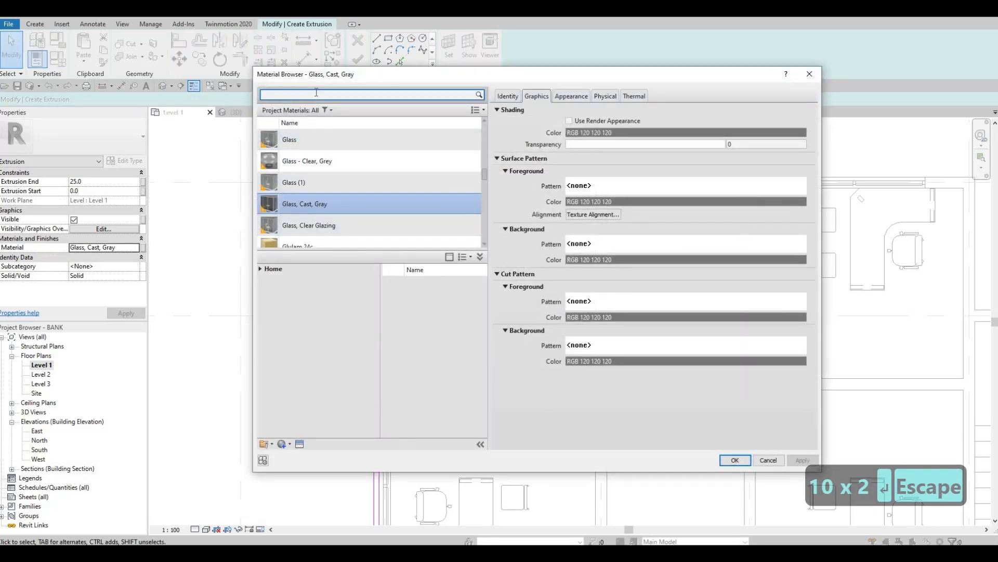
type("metal ")
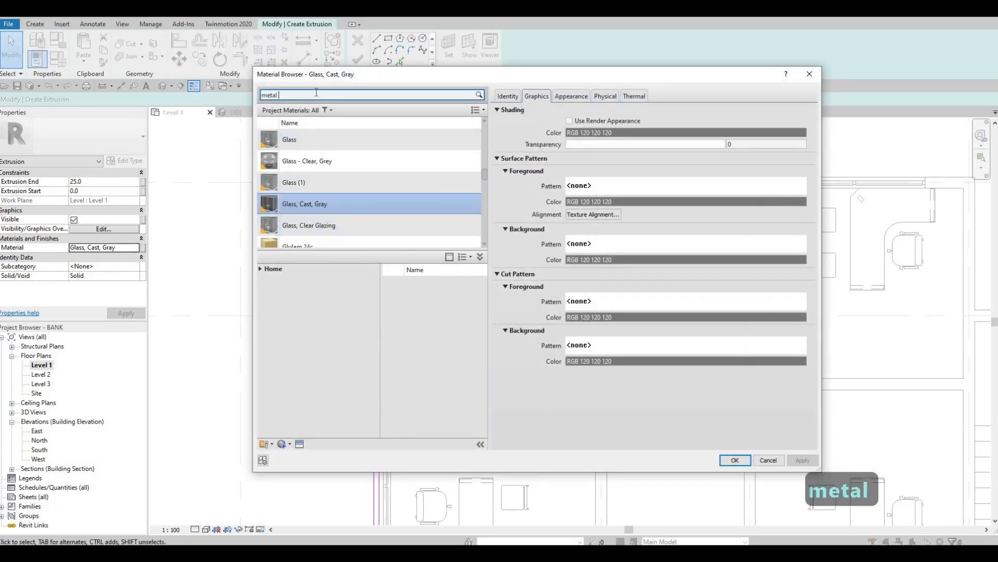
type("pa")
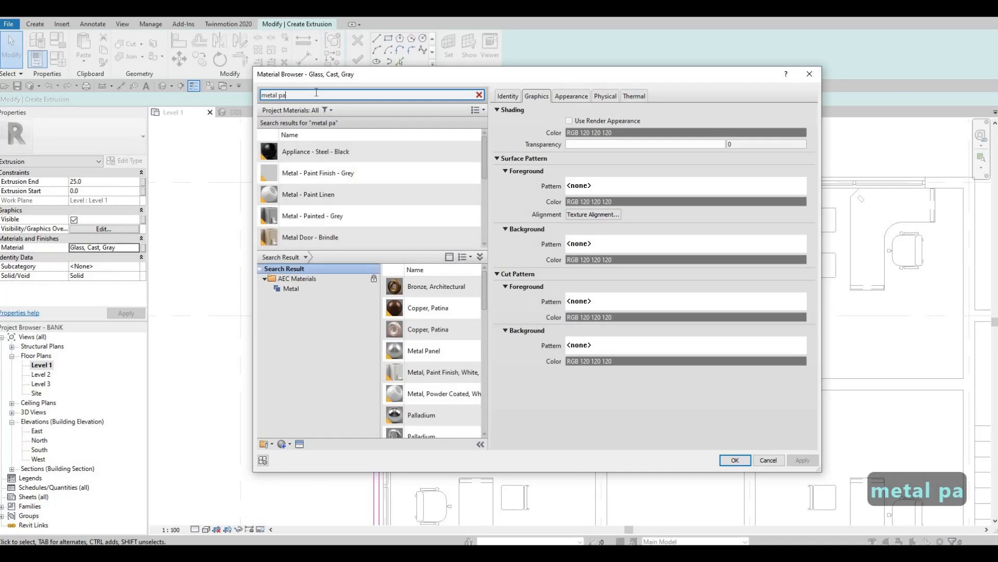
scroll(372, 208, "down", 5)
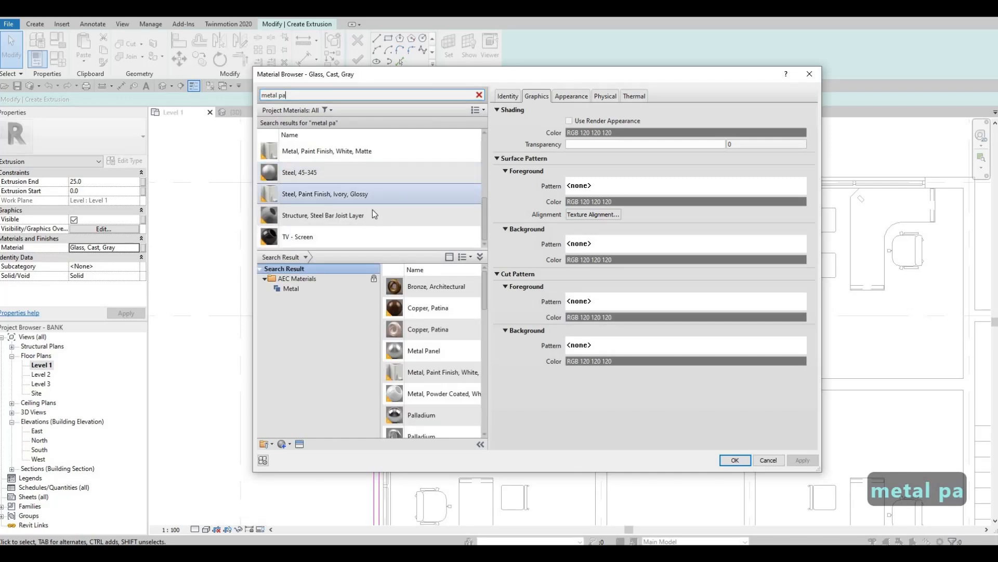
scroll(375, 214, "up", 5)
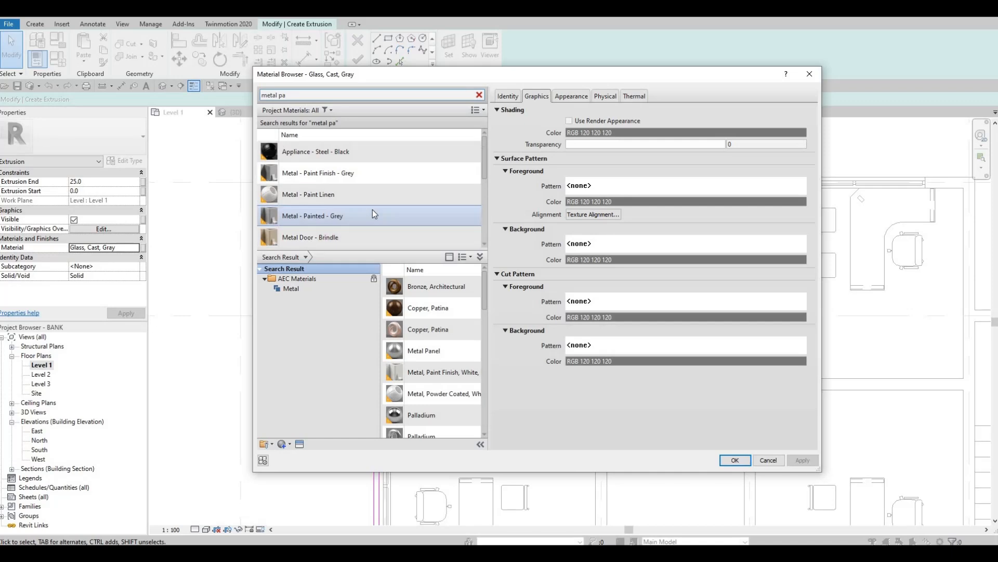
scroll(372, 210, "down", 5)
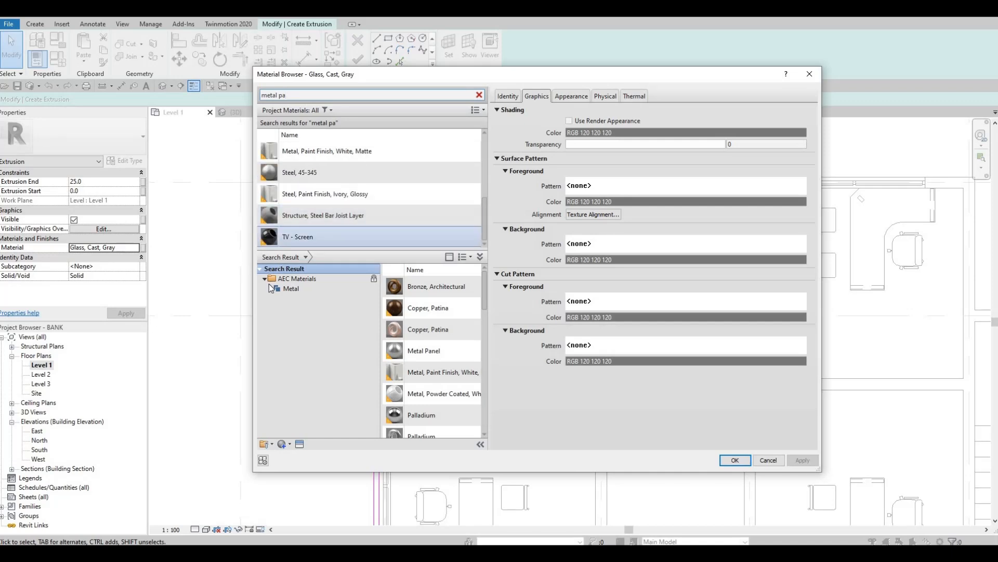
left_click(265, 280)
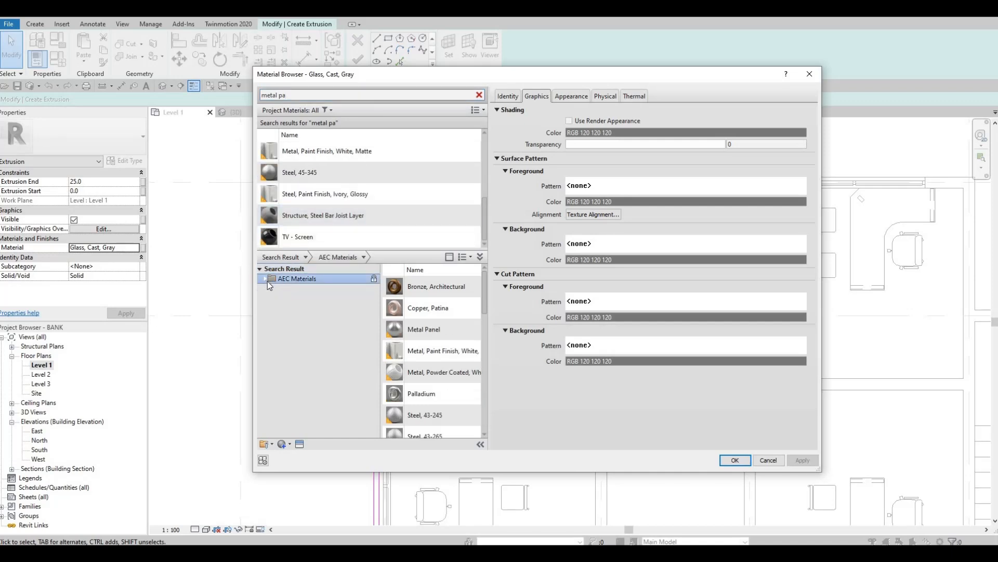
left_click(279, 289)
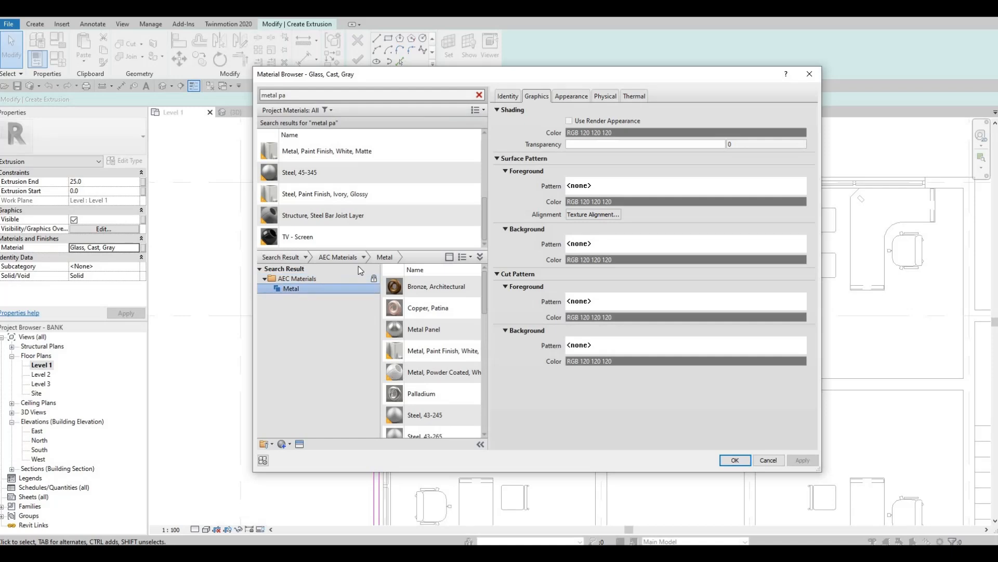
left_click(466, 325)
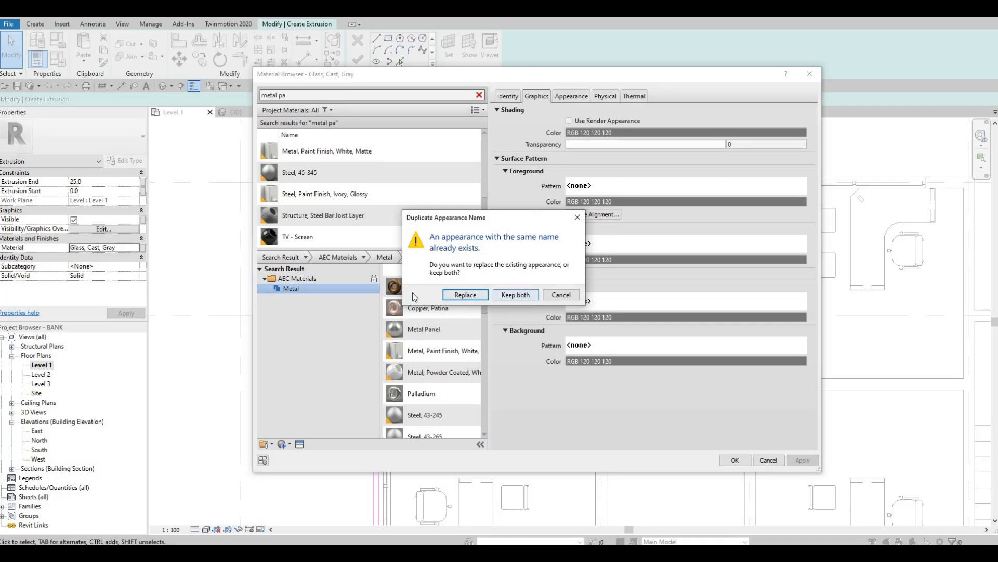
left_click(466, 295)
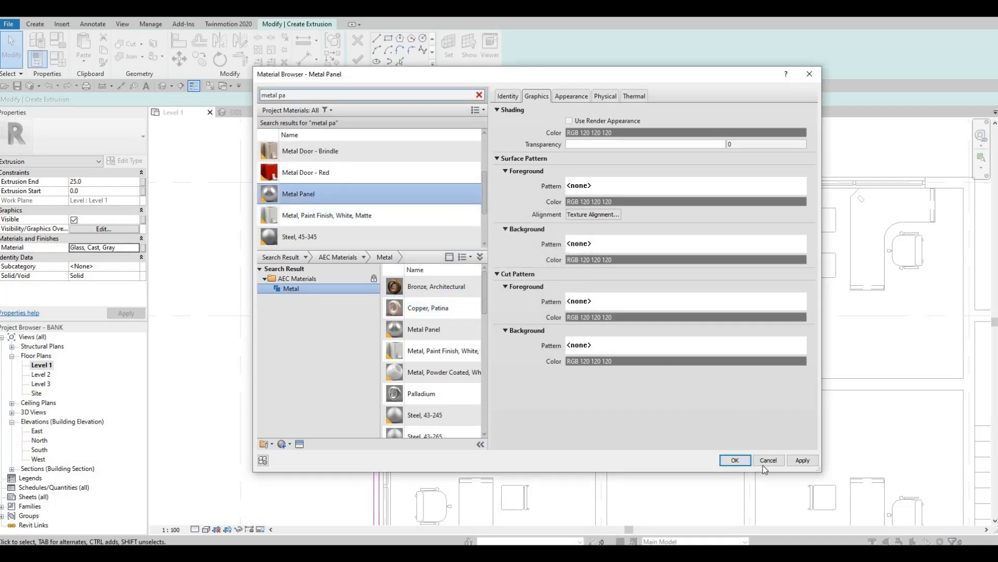
key("Return")
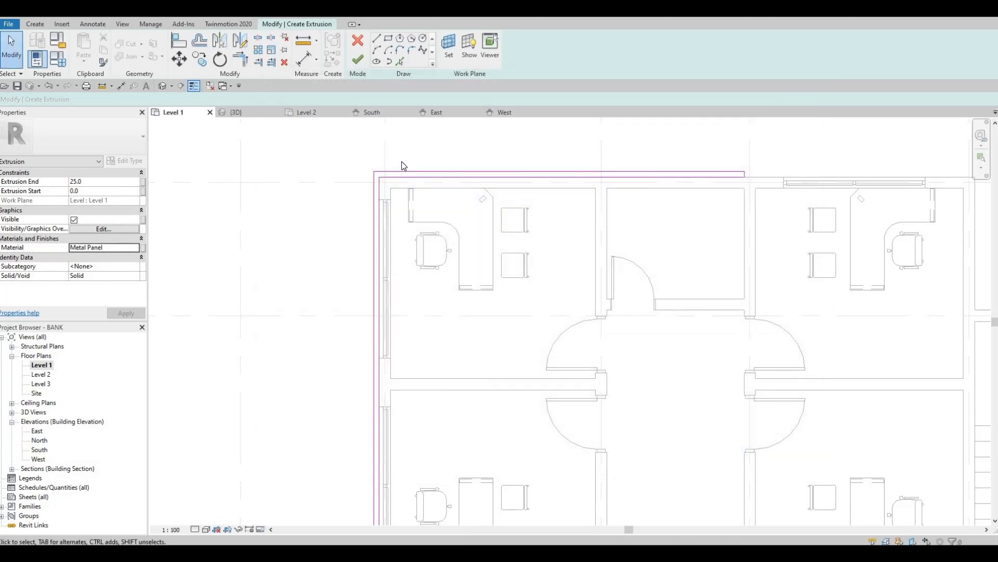
Set the extrusion end to 600 mm and finish the L-shaped extrusion sketch
left_click(97, 183)
type("600")
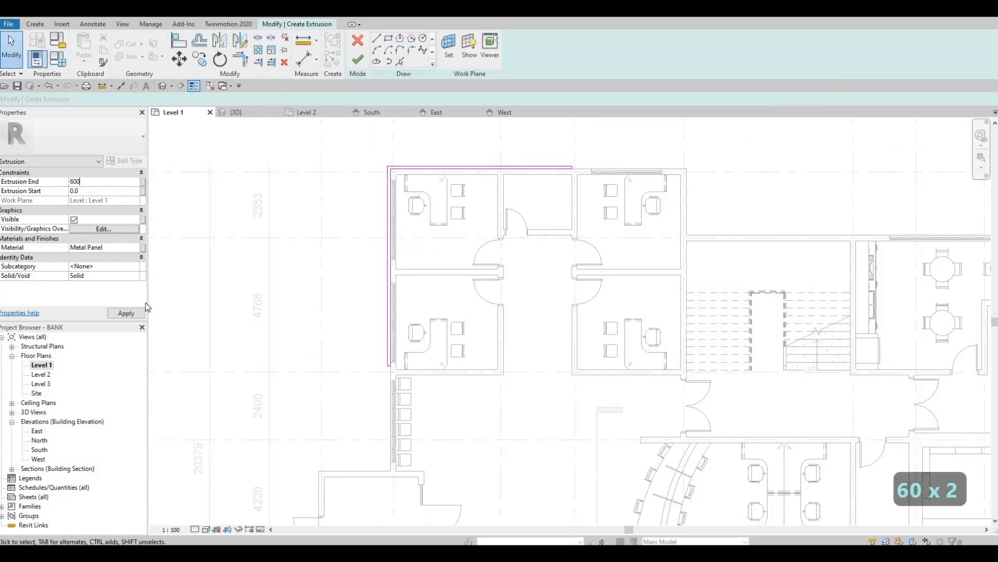
left_click(358, 59)
In the 3D view, stretch the top of the metal panel up to an extrusion end of 8400 mm
left_click(255, 115)
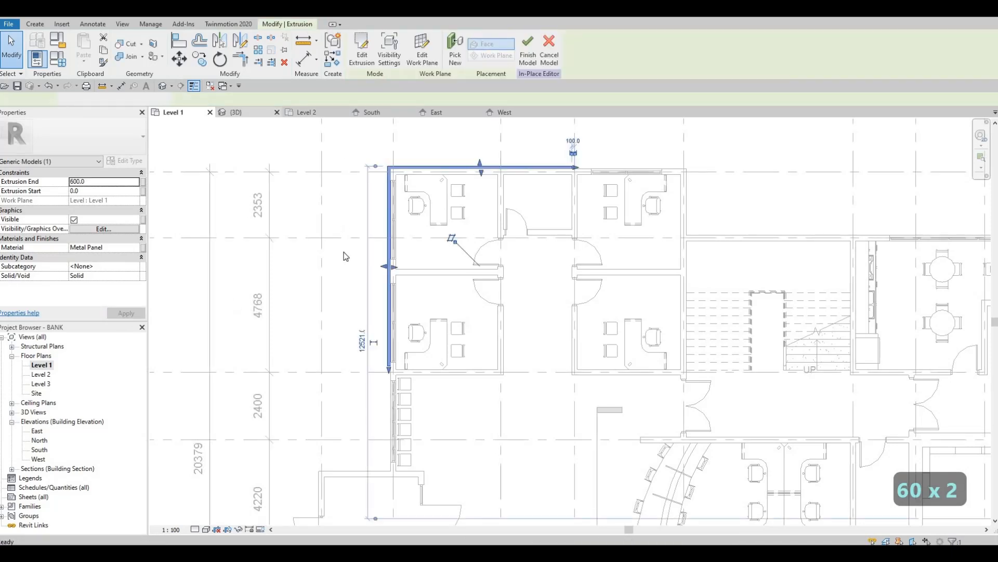
middle_click_drag(626, 327, 598, 359, "shift")
left_click_drag(596, 225, 597, 207)
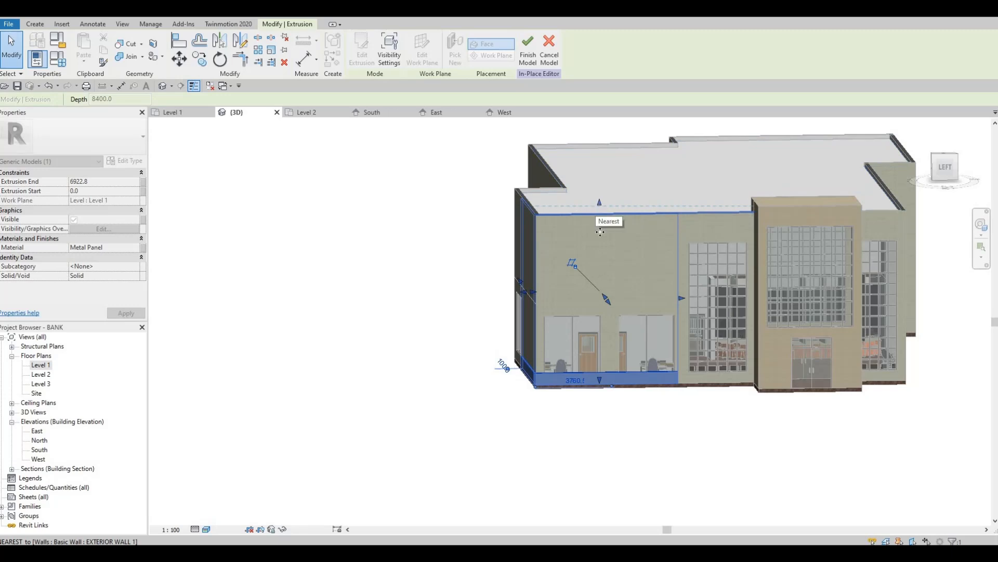
left_click_drag(589, 348, 597, 378)
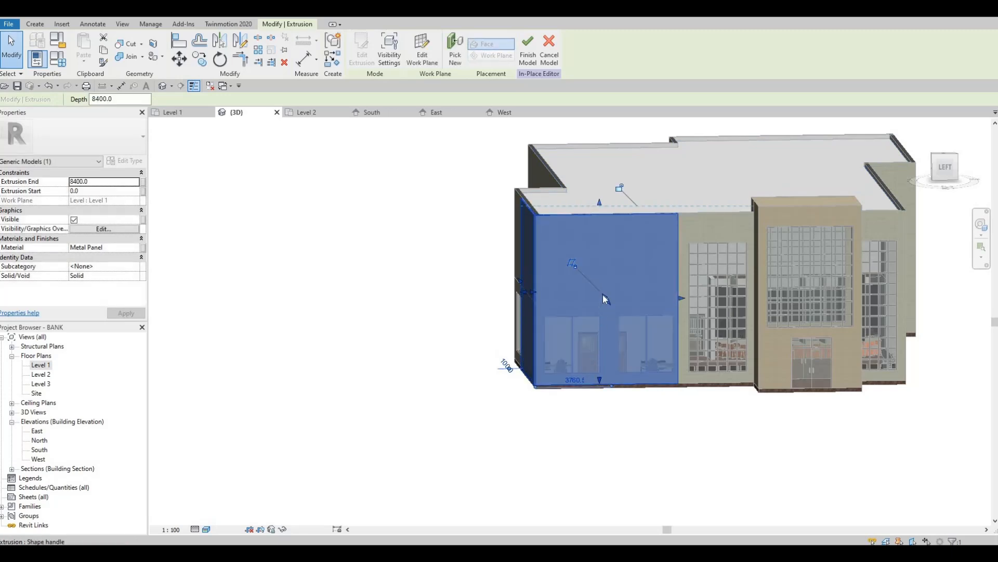
Raise the metal panel's bottom edge to the heads of the ground-floor windows, giving an extrusion start of 3397 mm
left_click_drag(602, 286, 604, 286)
key("Escape")
key("Escape")
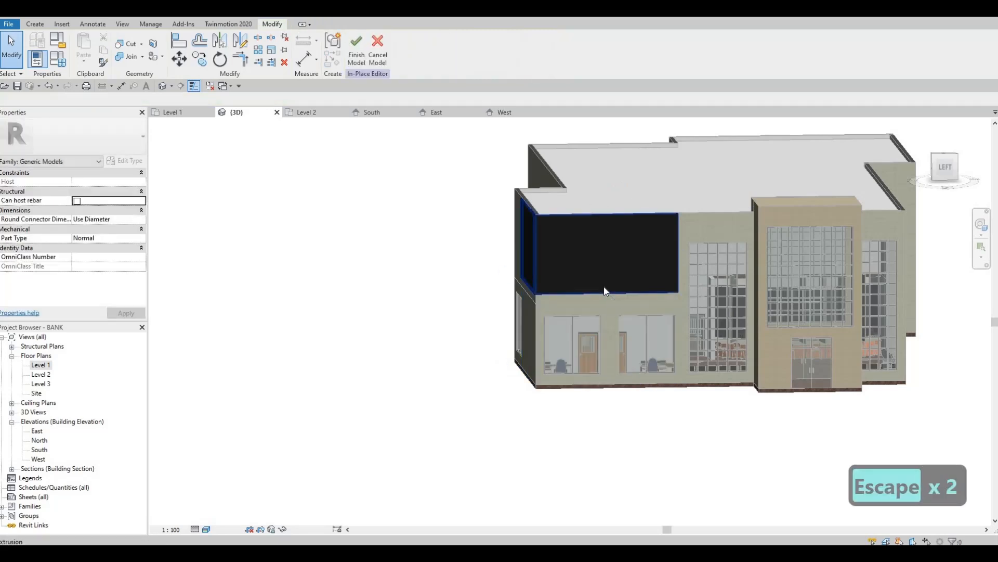
key("Escape")
key("Escape")
scroll(594, 298, "up", 3)
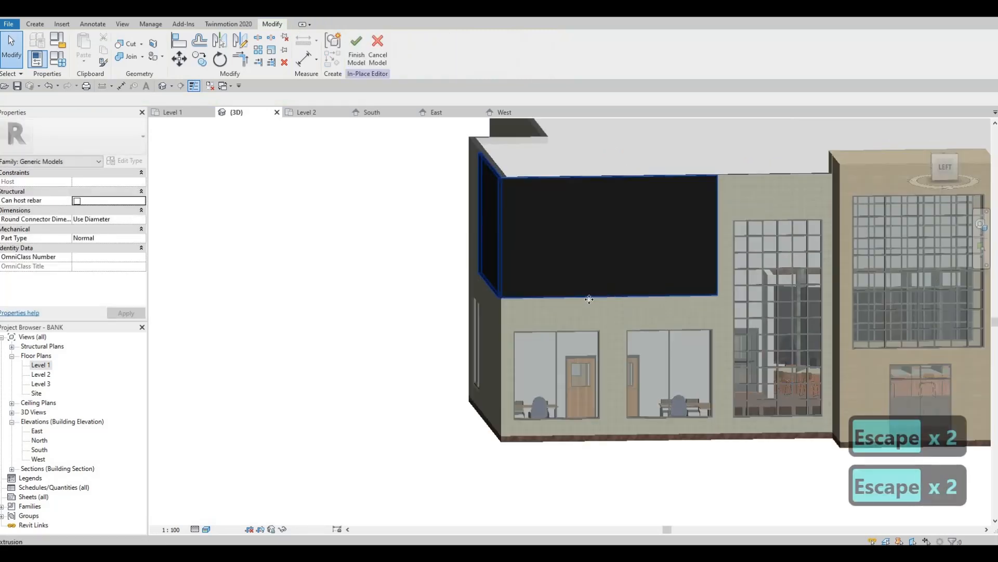
left_click(595, 292)
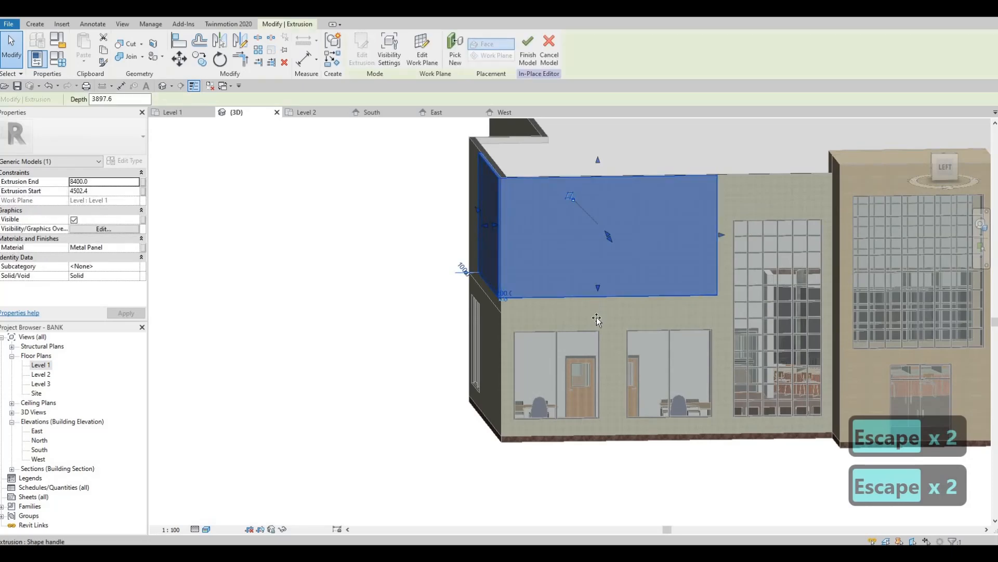
left_click_drag(597, 321, 591, 327)
key("Escape")
Adjust the panel's south end on the west facade to line up with the edge of the ground-floor window below
middle_click_drag(541, 302, 649, 239, "shift")
middle_click_drag(528, 318, 701, 227, "shift")
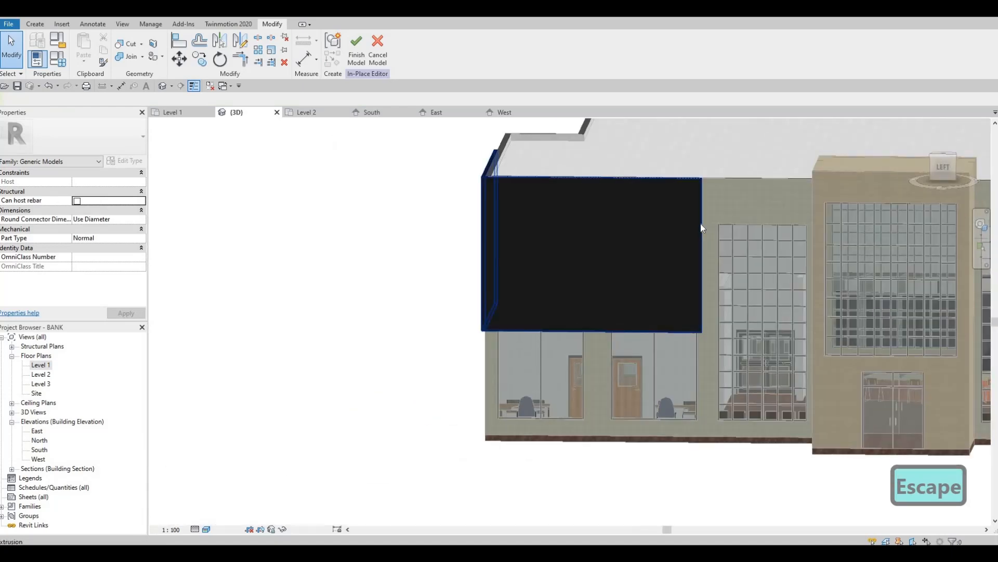
left_click(699, 230)
scroll(707, 266, "up", 3)
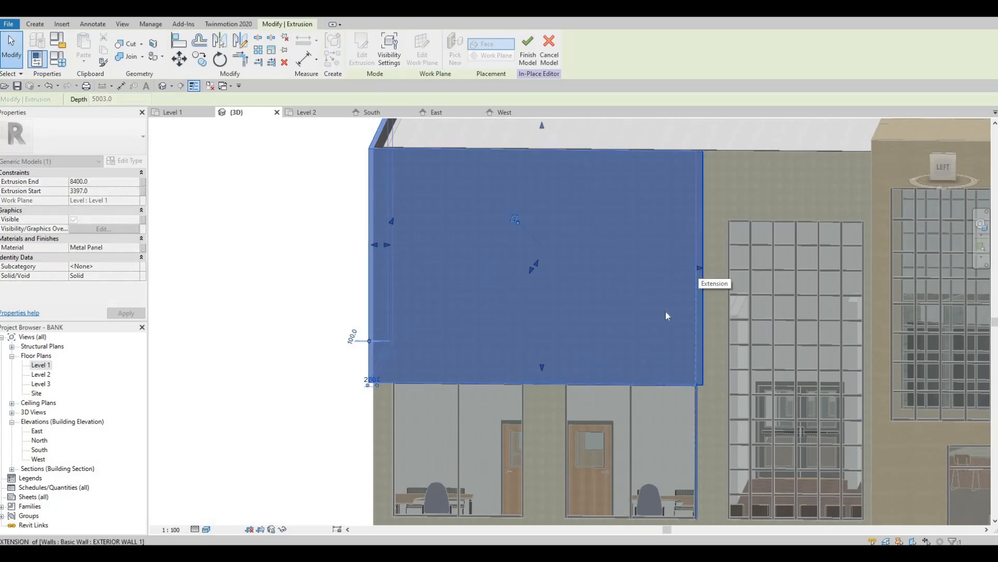
key("Escape")
Stretch the panel's end on the north facade to the outer corner where the wall steps back
middle_click_drag(700, 280, 528, 307, "shift")
scroll(528, 308, "down", 3)
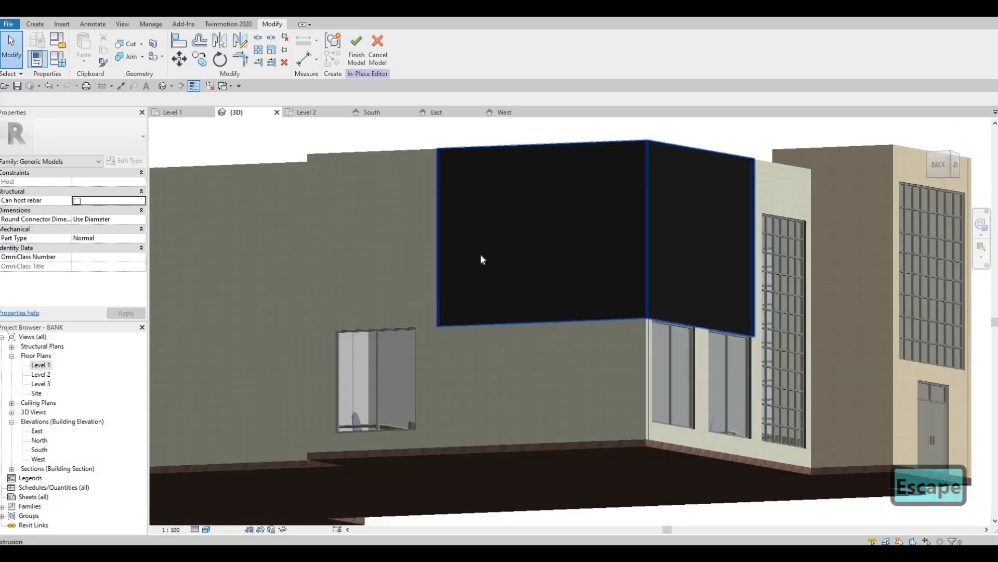
left_click_drag(471, 265, 387, 264)
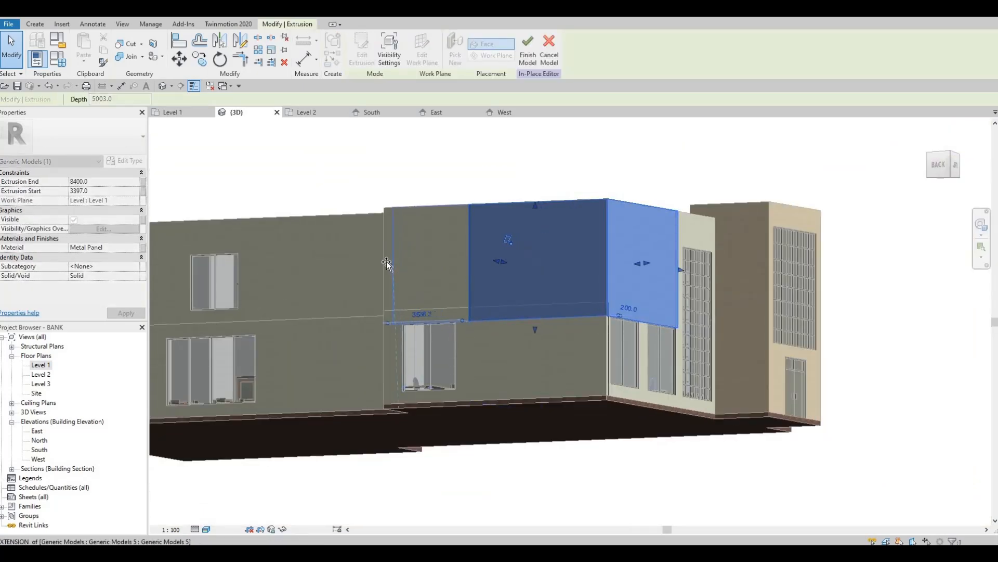
middle_click_drag(530, 360, 553, 265, "shift")
scroll(553, 265, "up", 2)
key("Escape")
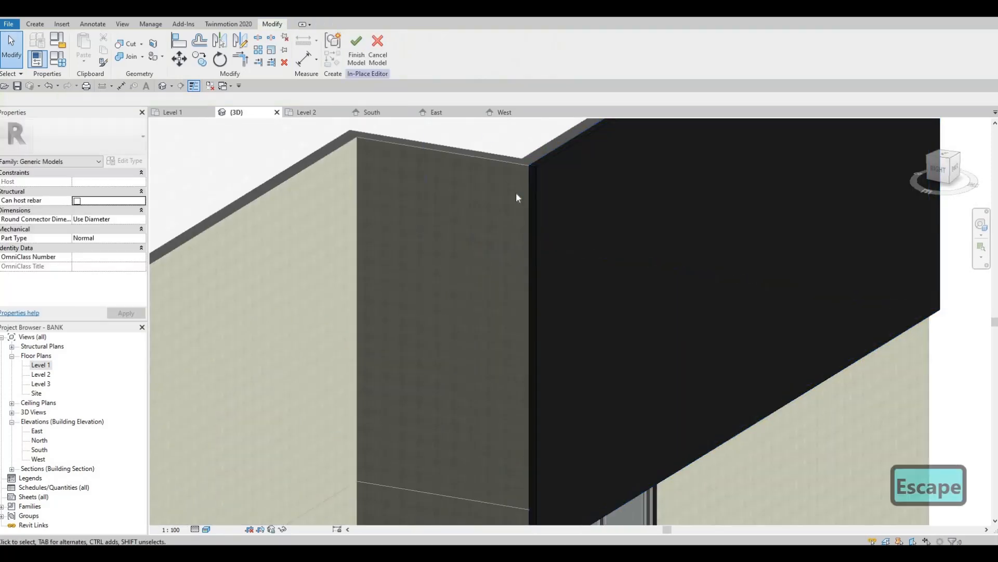
key("a")
key("l")
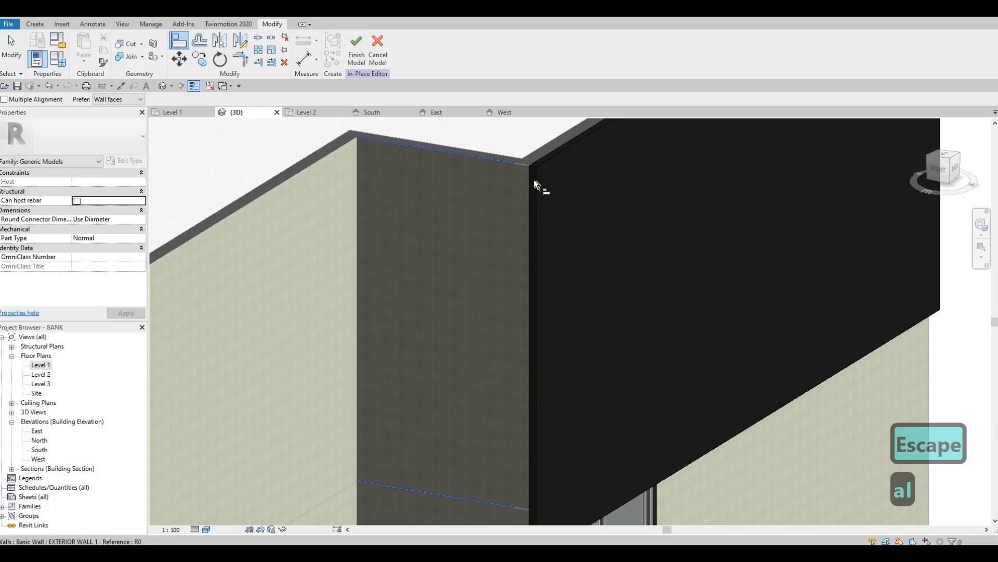
key("Escape")
scroll(483, 218, "down", 5)
middle_click_drag(598, 234, 468, 154, "shift")
key("Escape")
Raise the metal panel's top edge slightly above the roof parapet, to an extrusion end of about 8663 mm
scroll(468, 155, "up", 2)
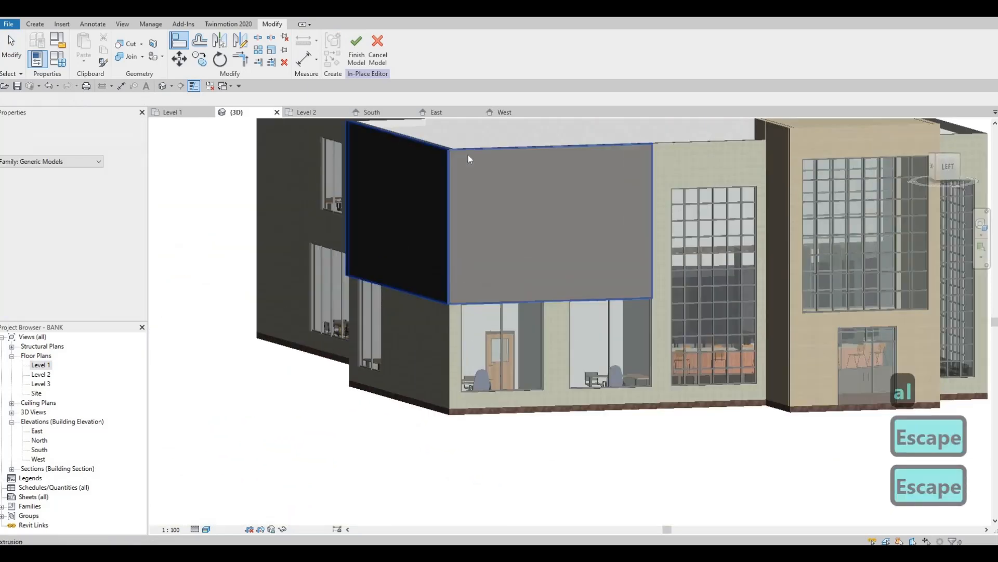
left_click(468, 155)
left_click_drag(498, 126, 497, 124)
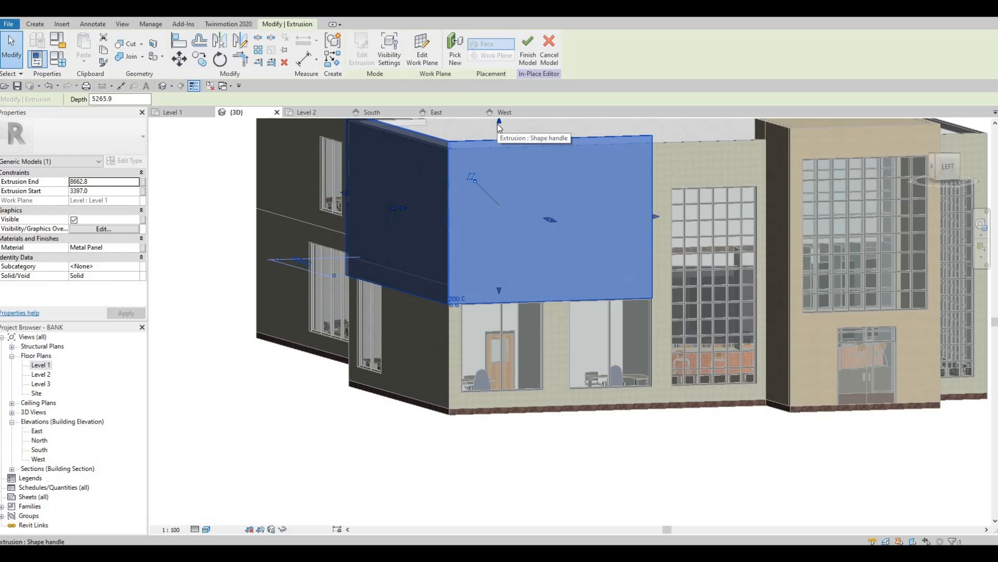
key("Escape")
key("F1")
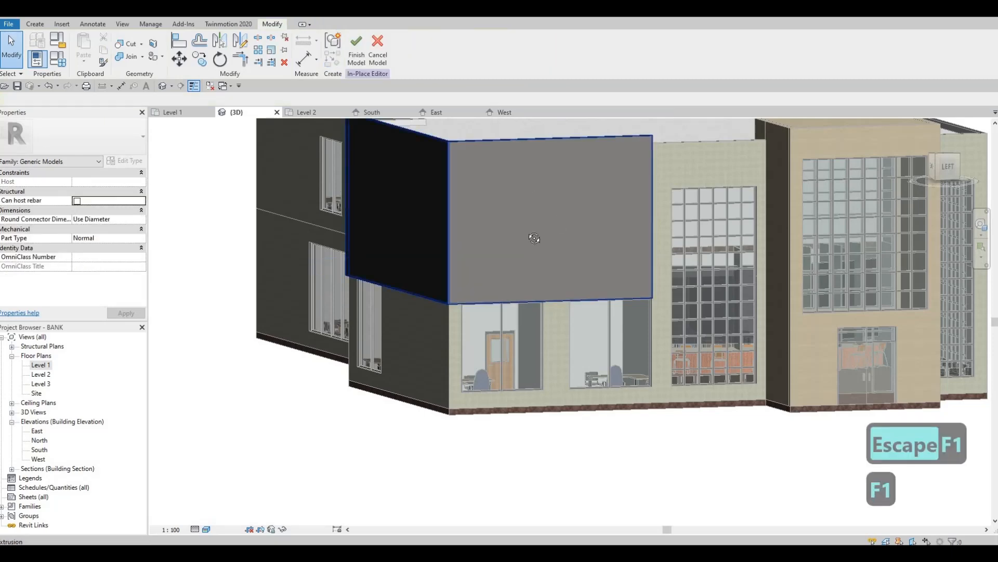
Finish the in-place metal panel model and clear the selection
scroll(538, 203, "down", 2)
middle_click_drag(504, 242, 504, 216, "shift")
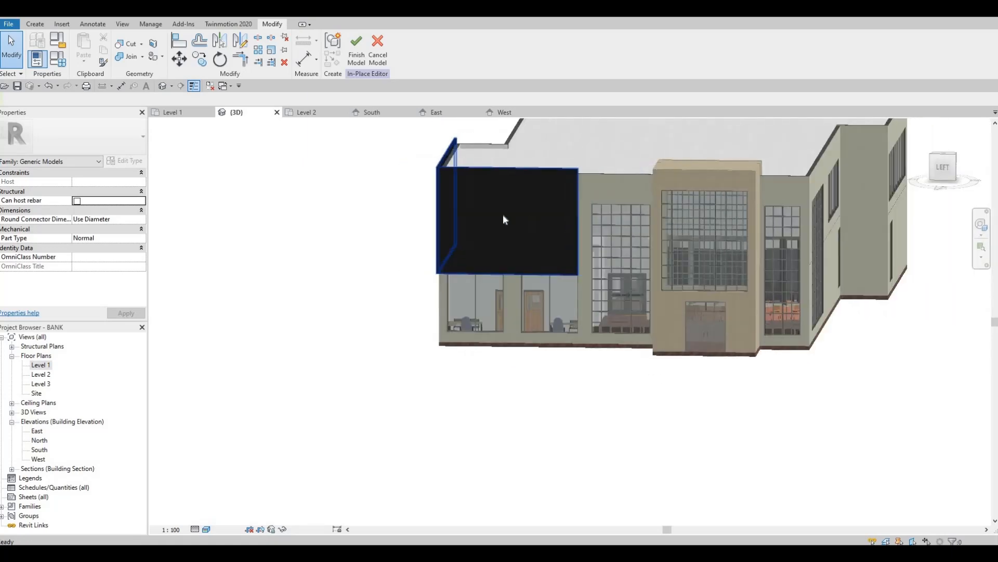
left_click(363, 64)
middle_click_drag(385, 109, 516, 173, "shift")
scroll(513, 175, "up", 1)
key("Escape")
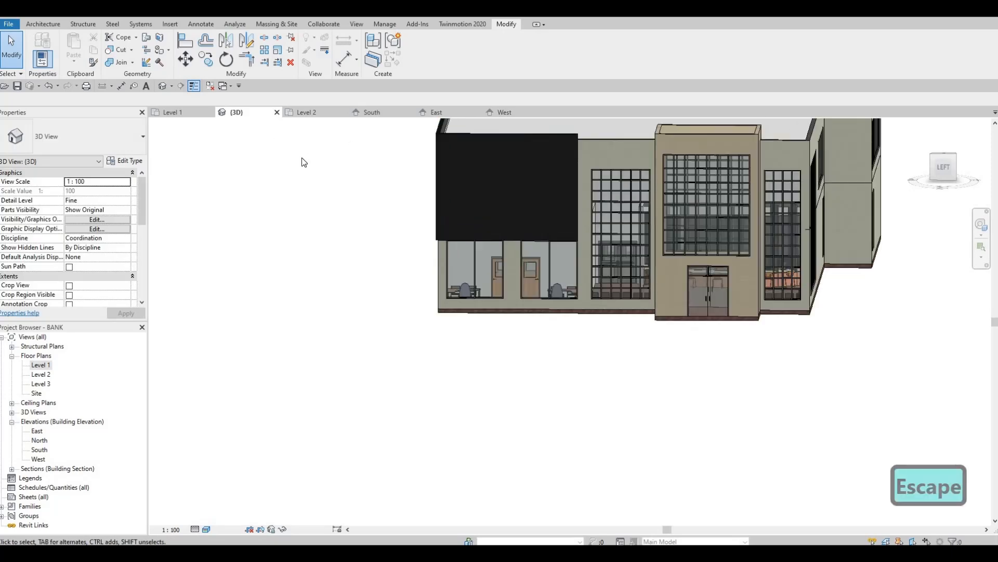
left_click(43, 26)
middle_click_drag(423, 199, 380, 251)
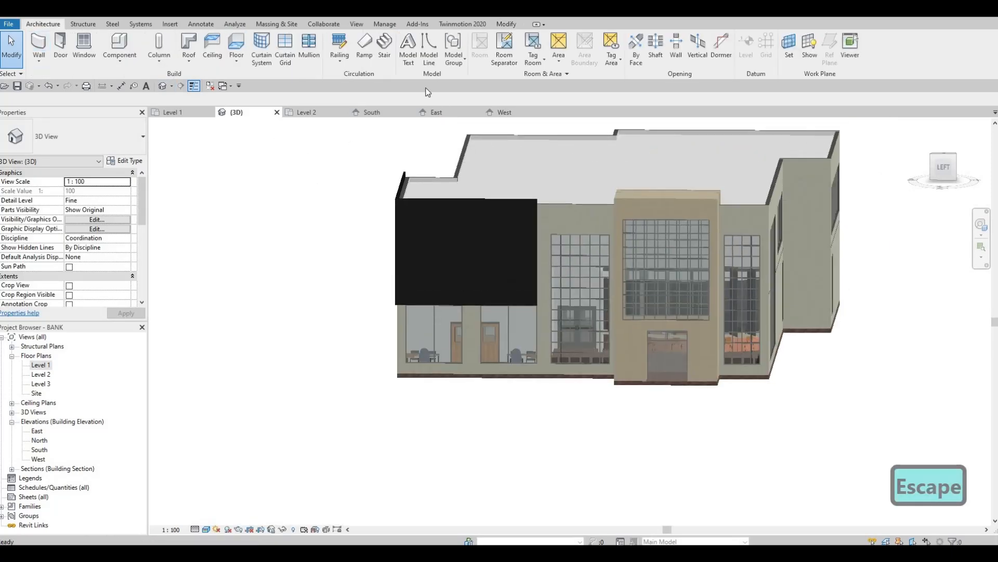
left_click(408, 52)
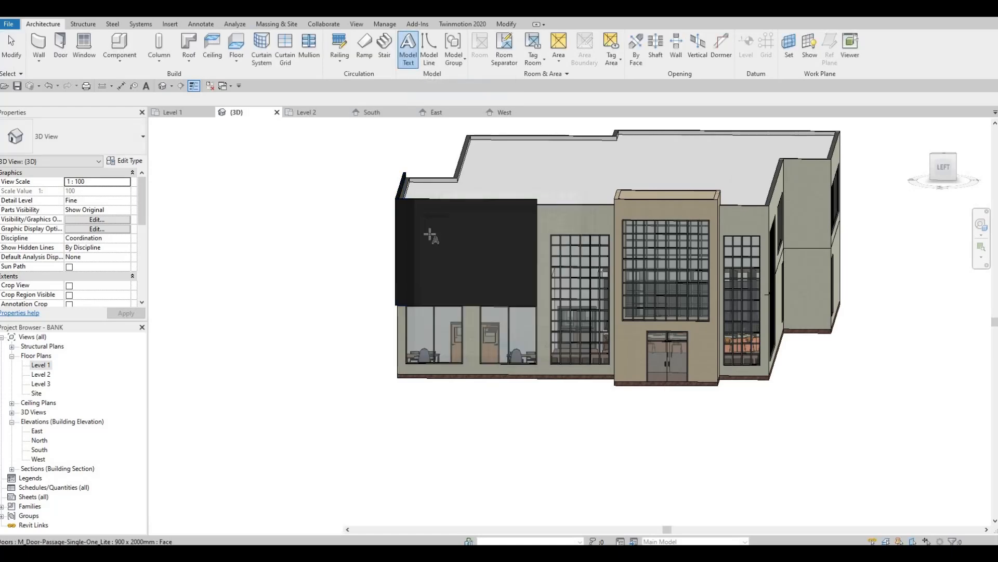
scroll(424, 234, "up", 3)
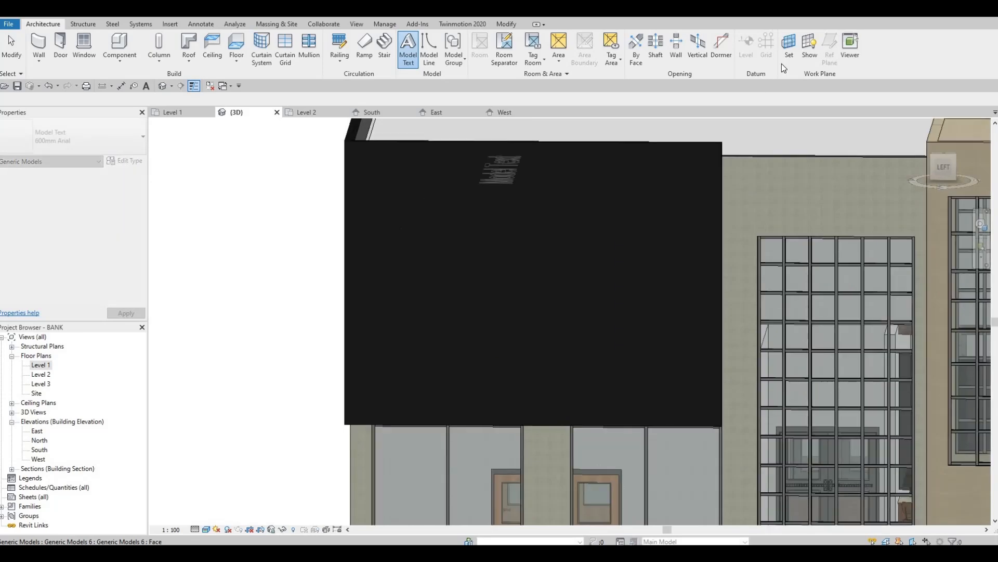
Set the work plane by picking the west face of the black metal panel
left_click(788, 52)
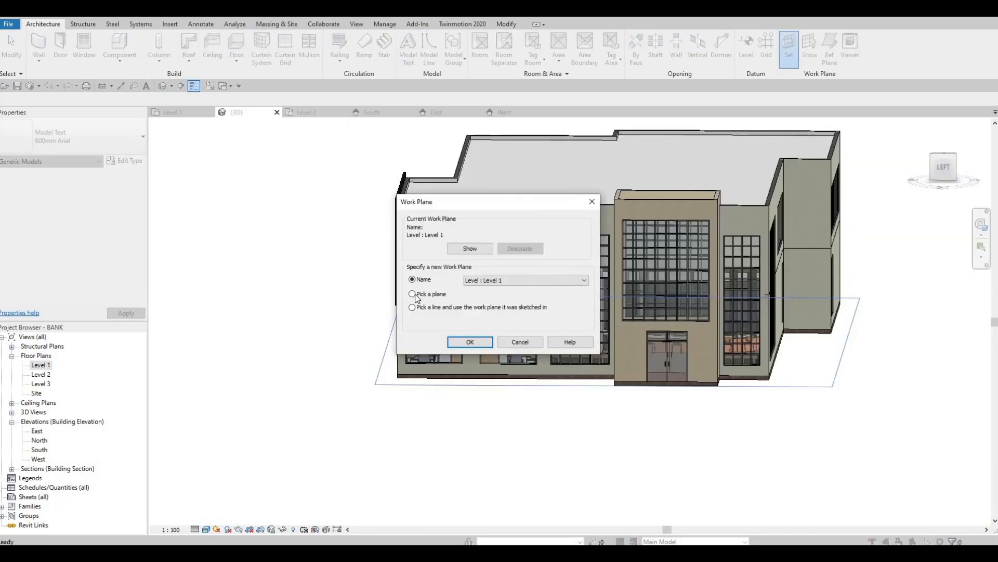
left_click(478, 342)
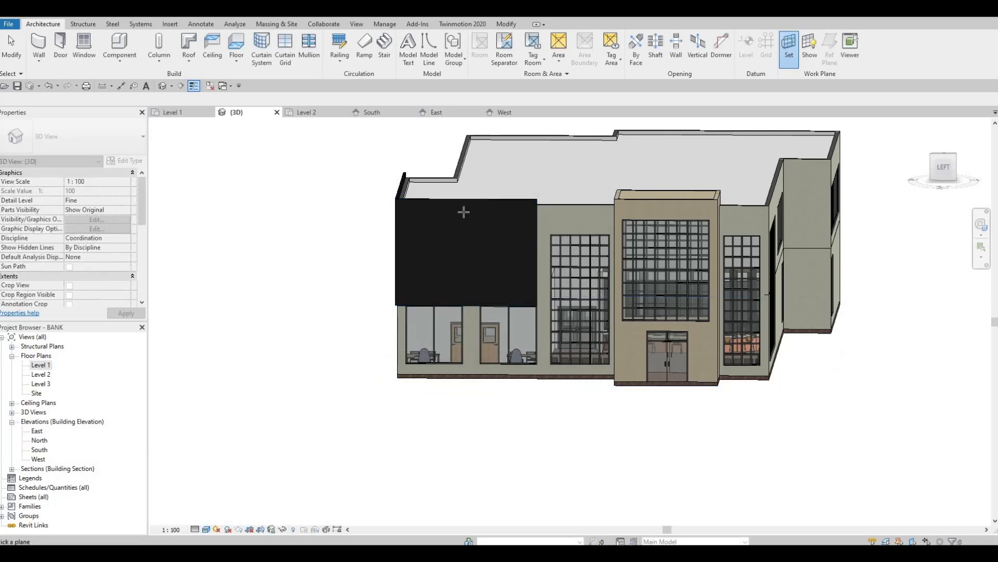
middle_click_drag(371, 220, 390, 220, "shift")
scroll(388, 220, "up", 2)
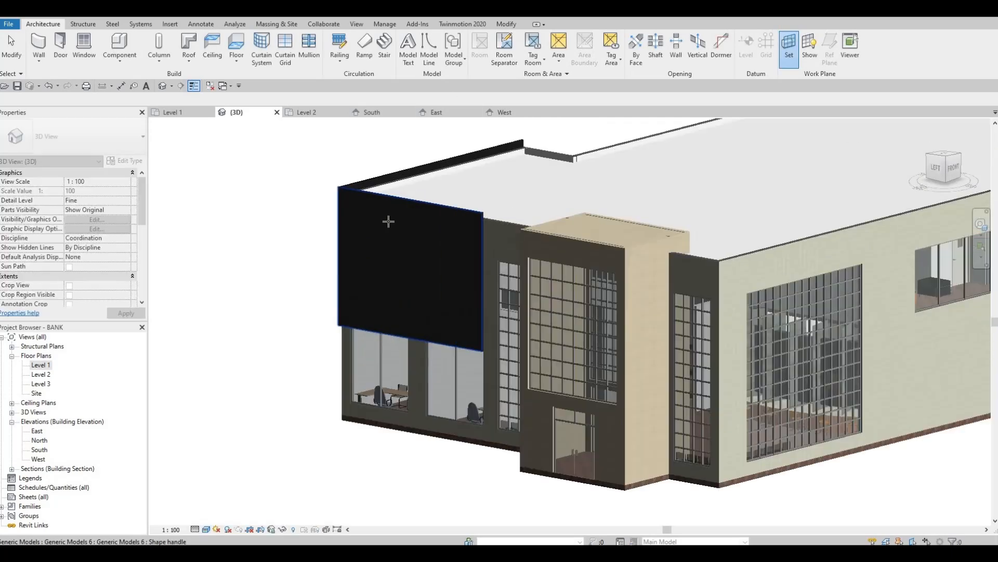
left_click(388, 225)
Place model text with the default wording "Model Text" on the west face of the metal panel
left_click(408, 47)
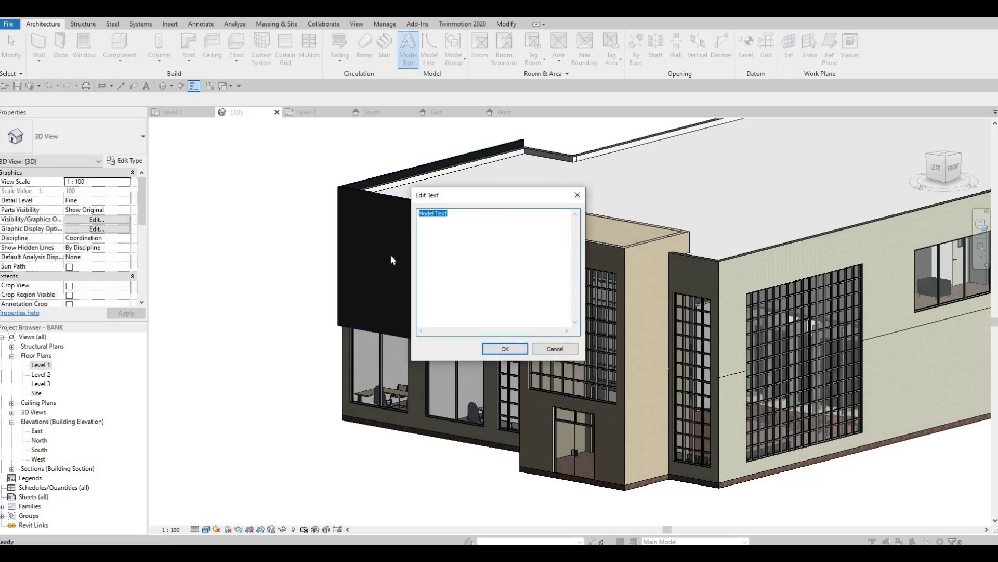
left_click(505, 348)
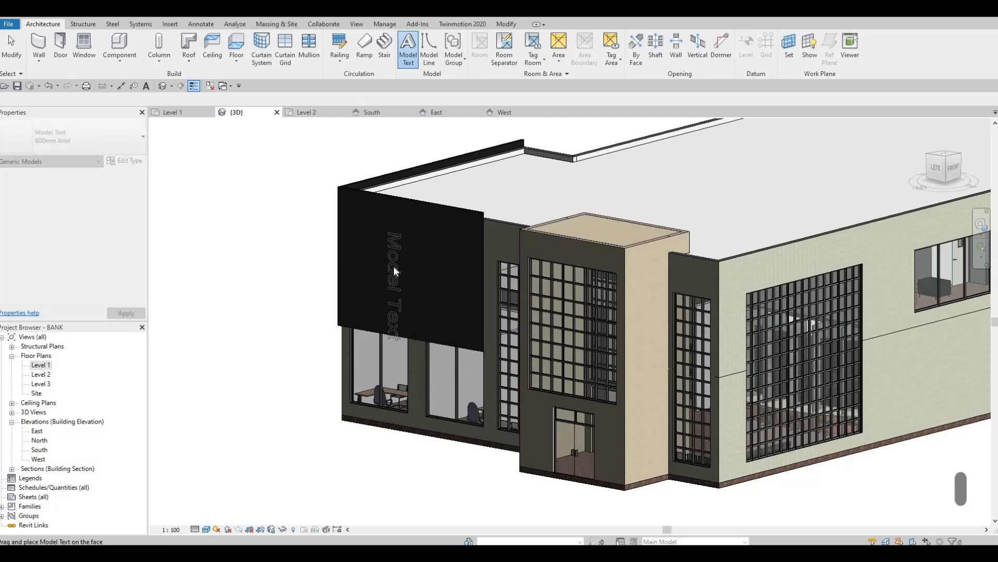
left_click(394, 268)
middle_click_drag(325, 308, 364, 312)
key("Escape")
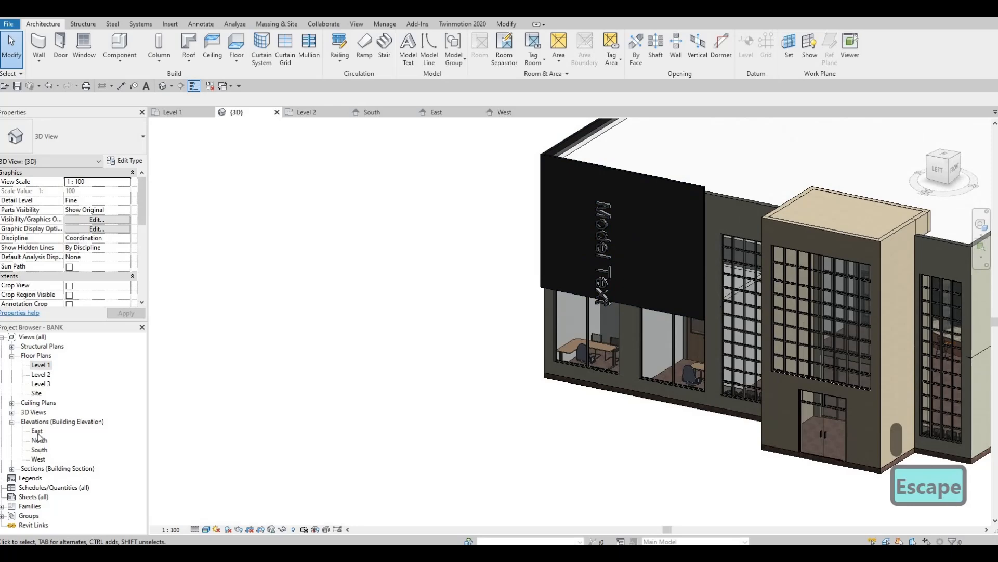
Open the West elevation and bring the metal panel with its model text into view
double_click(37, 431)
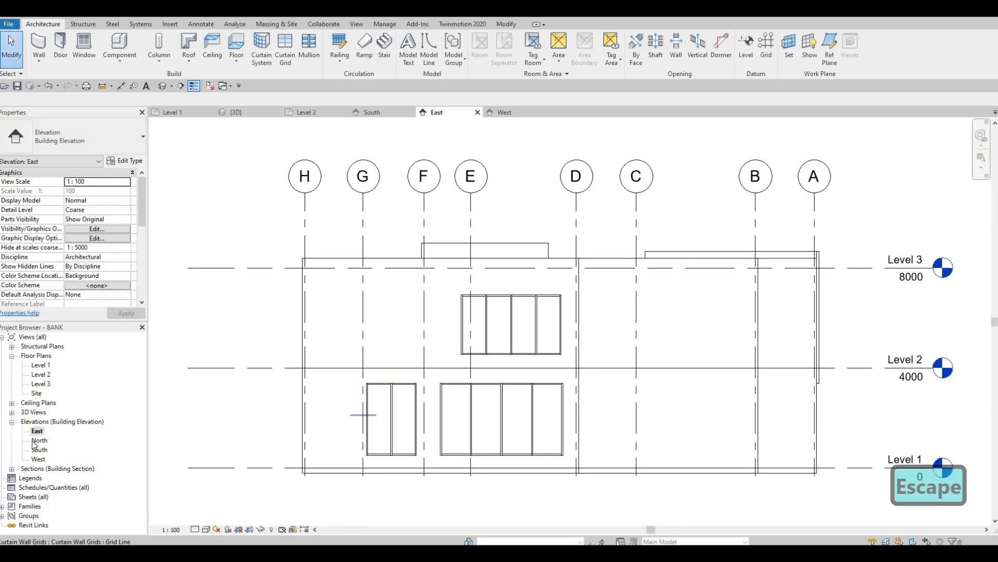
double_click(38, 458)
middle_click_drag(385, 221, 538, 237)
scroll(462, 251, "up", 2)
scroll(458, 253, "up", 1)
key("Escape")
Rotate the vertical model text on the panel by 90° so it reads horizontally
left_click(453, 249)
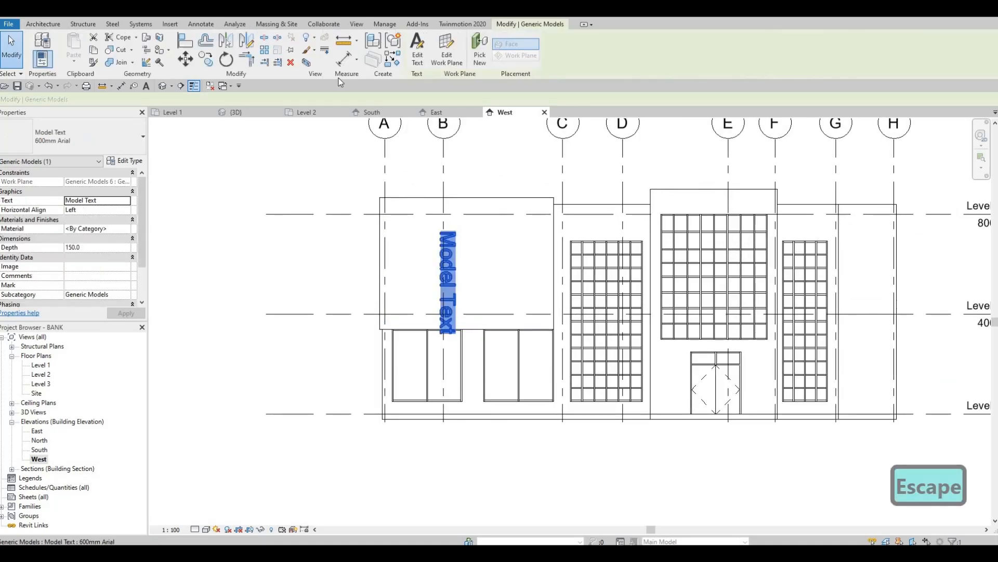
left_click(606, 281)
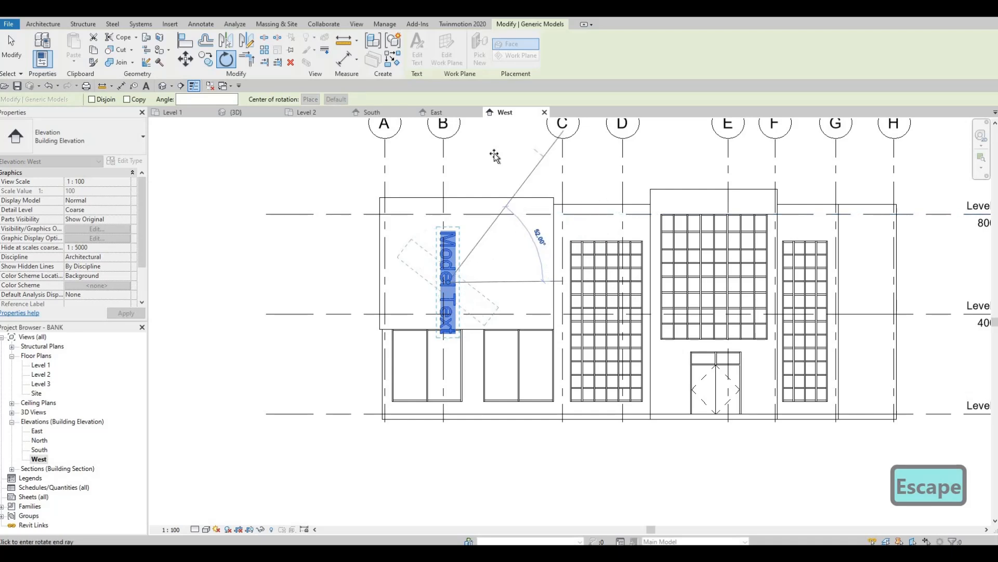
type("90")
key("Return")
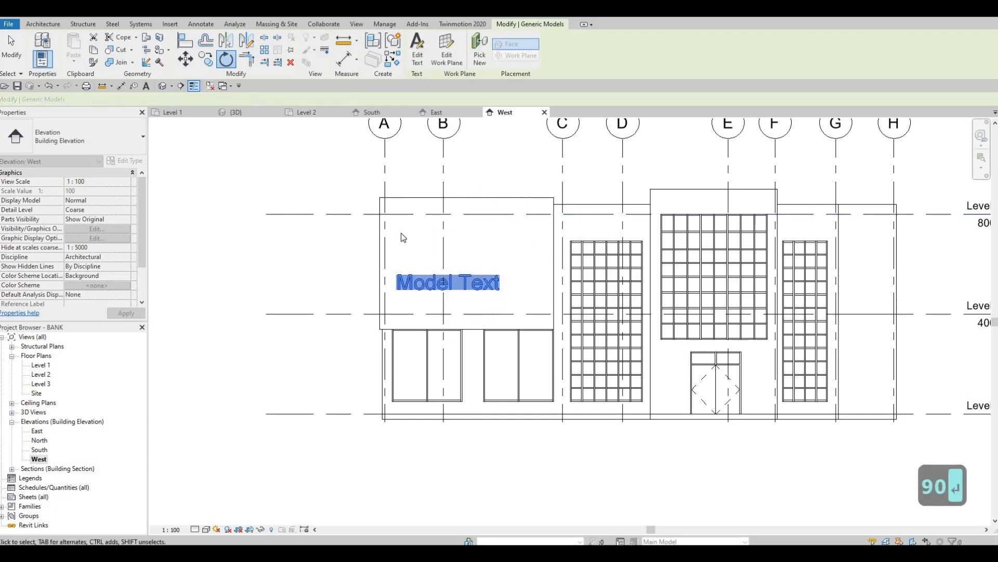
key("Escape")
key("Escape")
Move the model text up to the upper part of the metal panel
left_click(415, 284)
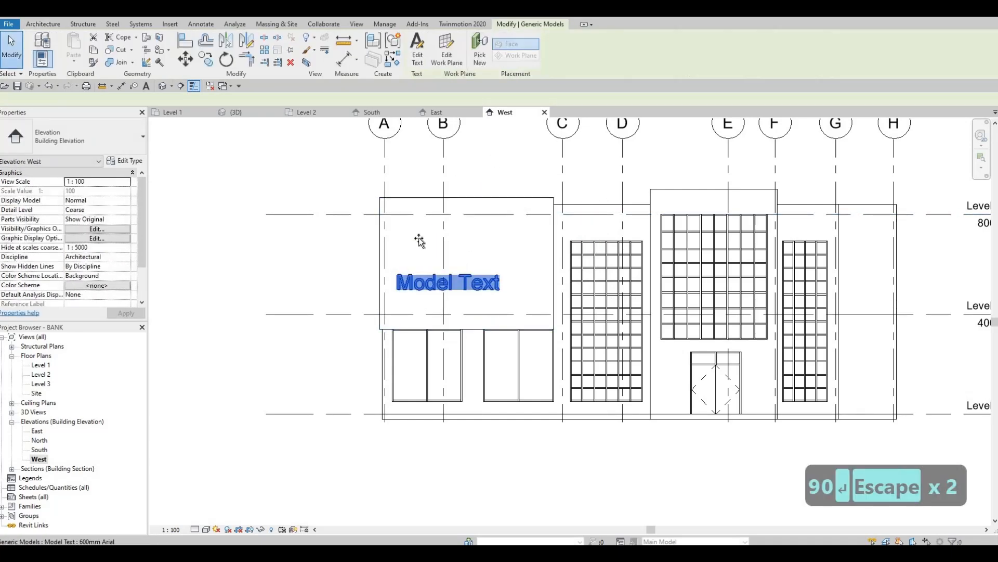
left_click_drag(413, 297, 410, 292)
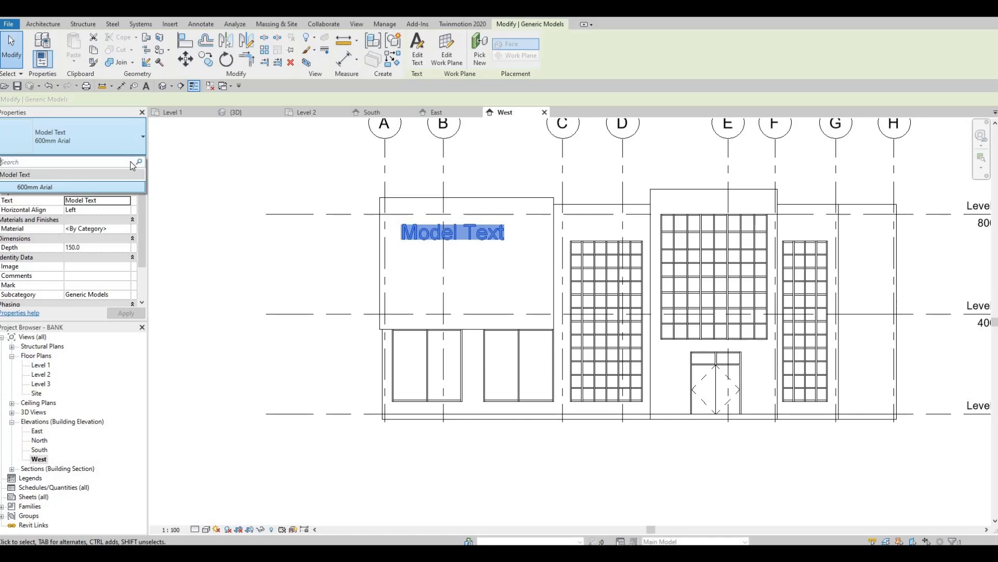
key("Escape")
left_click(125, 161)
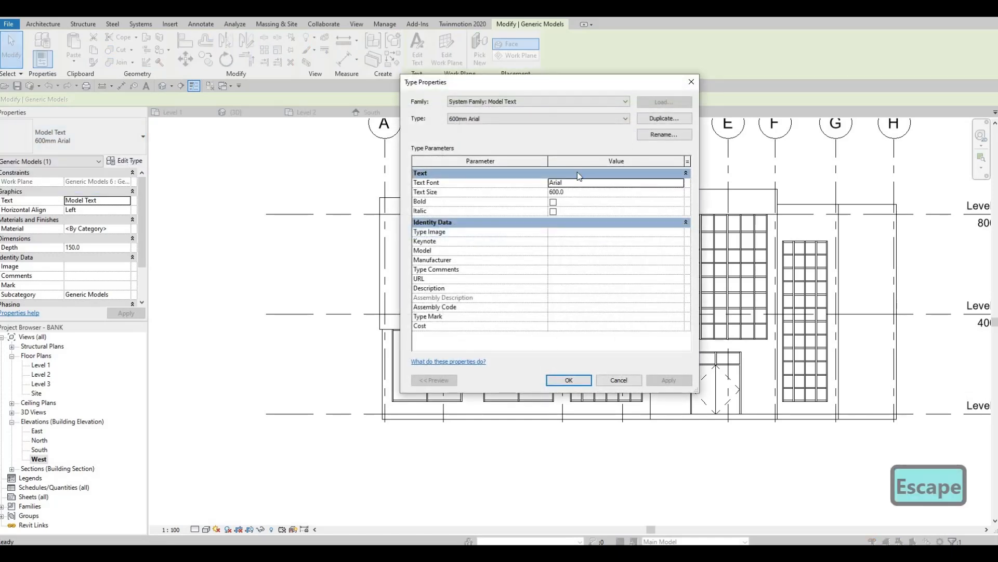
key("Escape")
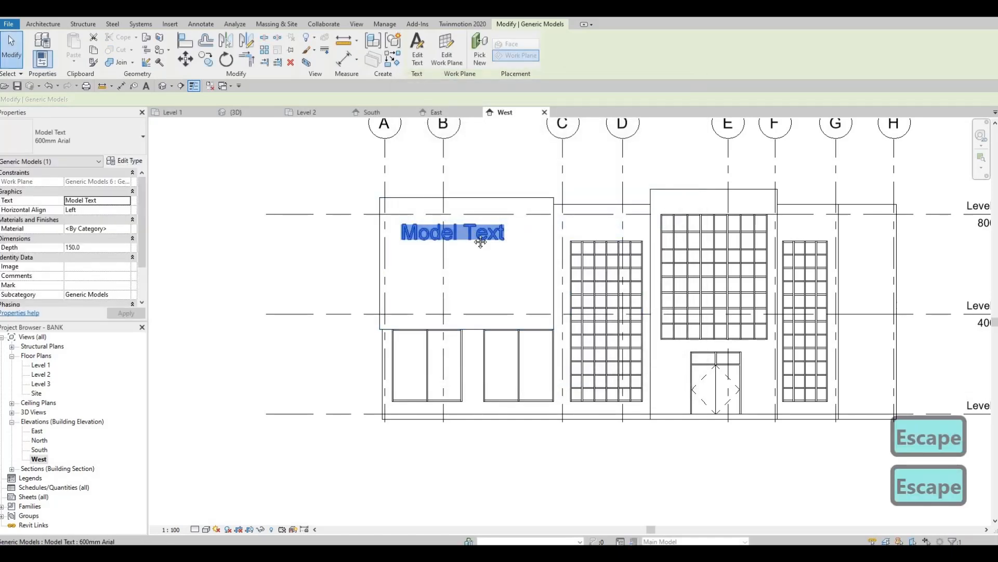
Set the depth of the model text on the panel to 50
scroll(471, 232, "up", 1)
middle_click_drag(467, 257, 475, 284)
left_click(470, 284)
left_click(452, 256)
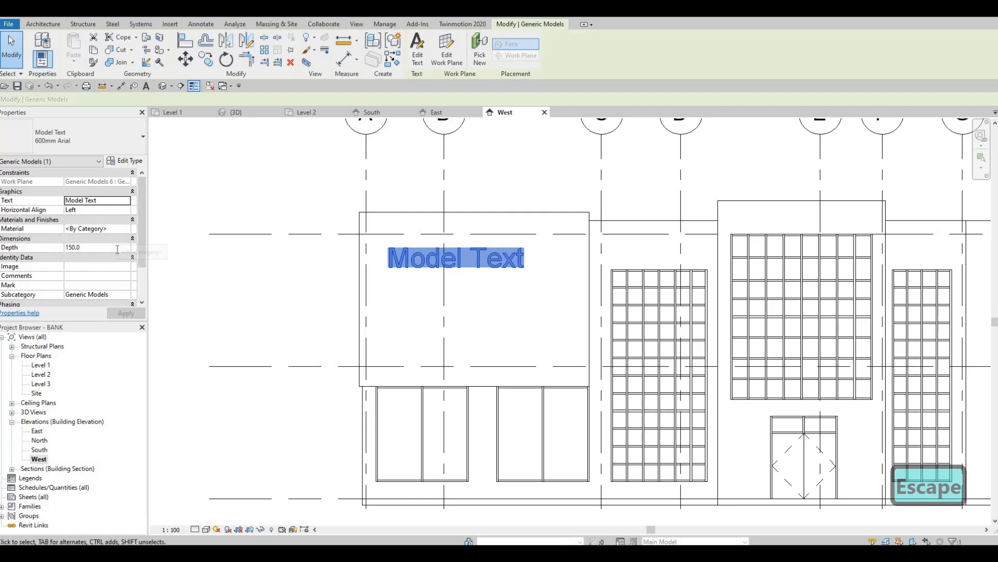
type("50")
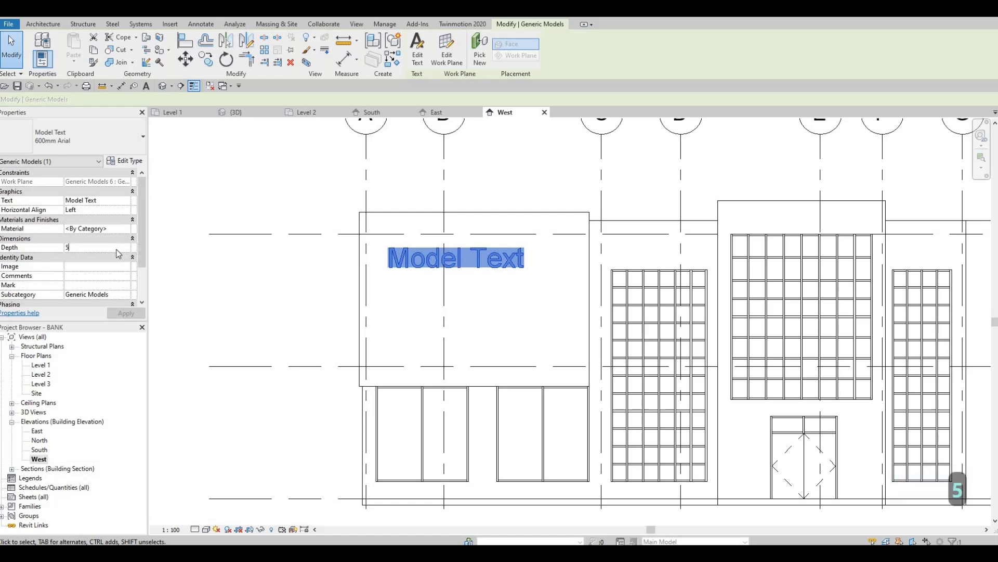
key("Return")
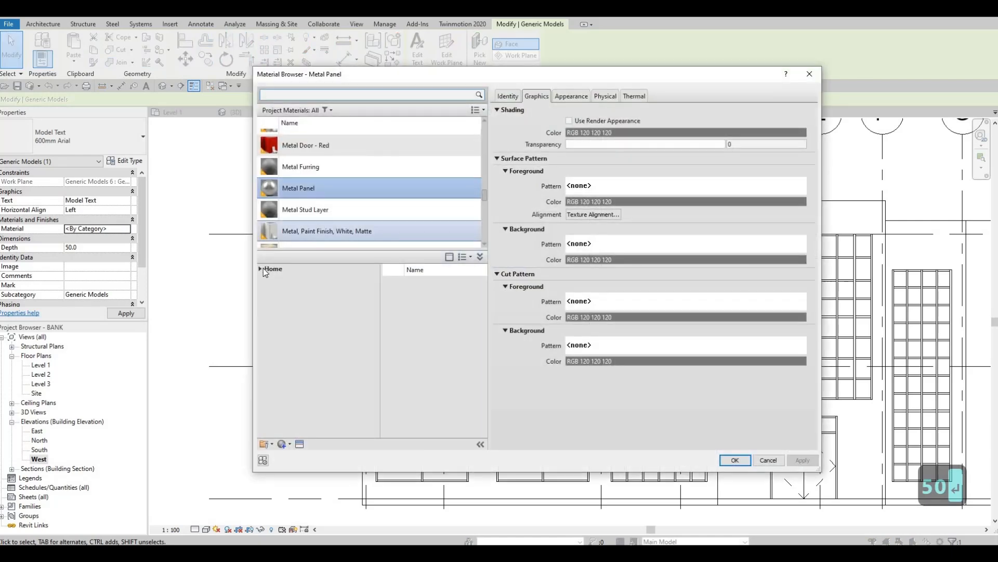
Assign the material "Steel, Paint Finish, Blue" from the AEC Materials metal library to the model text
left_click(259, 269)
left_click(265, 288)
left_click(294, 398)
scroll(421, 343, "down", 3)
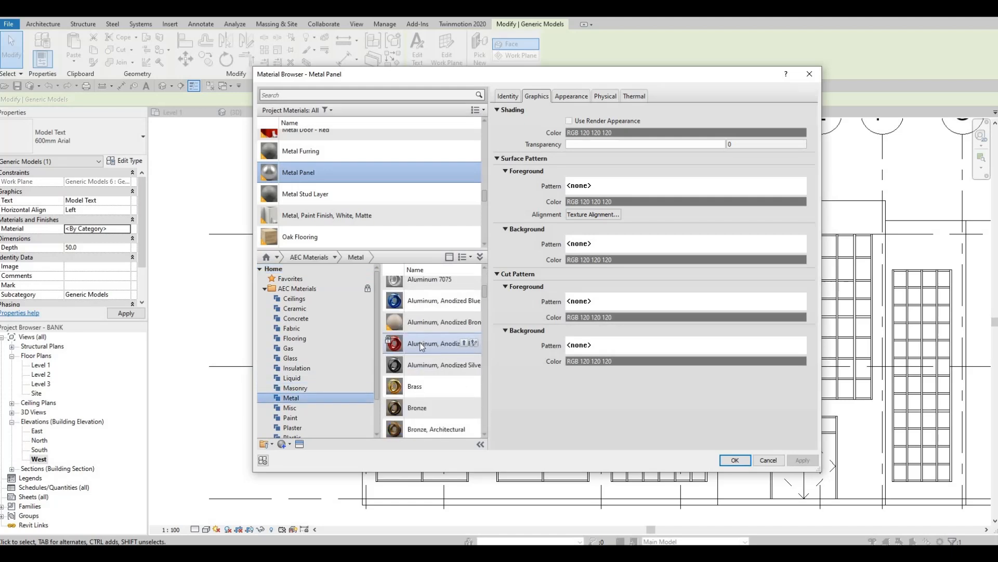
scroll(421, 349, "up", 3)
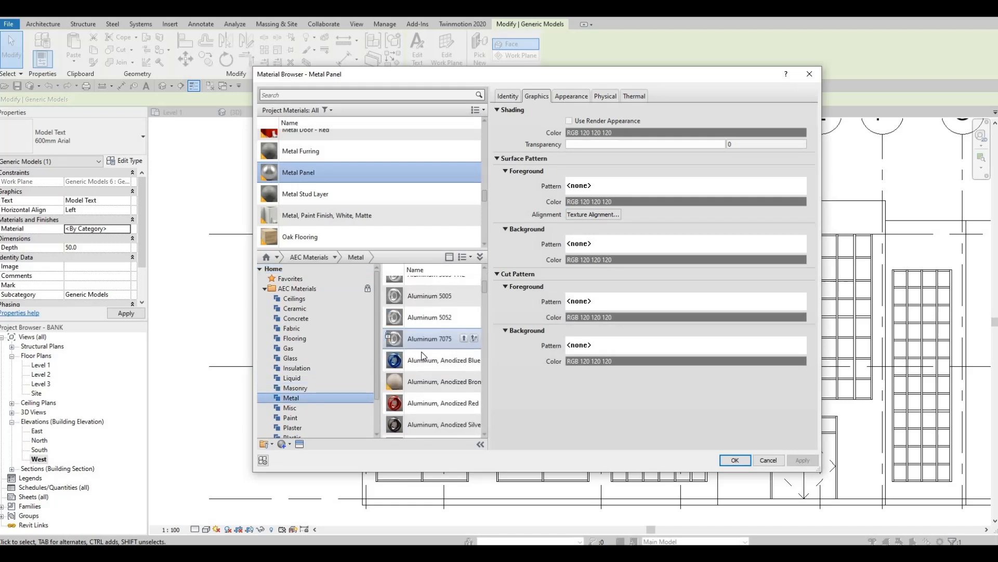
scroll(427, 364, "down", 5)
scroll(432, 377, "down", 10)
scroll(433, 387, "down", 6)
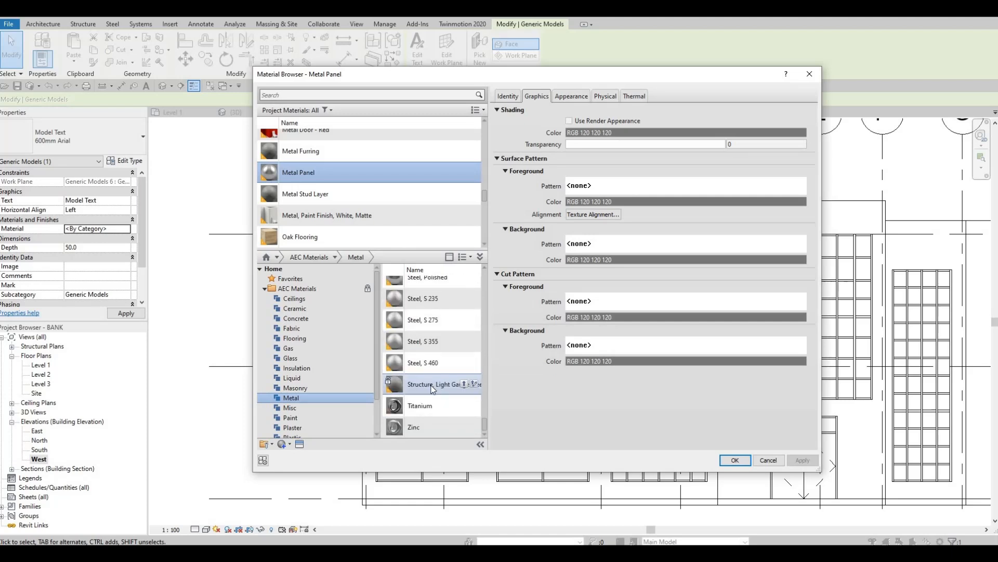
scroll(432, 388, "up", 3)
scroll(434, 389, "down", 1)
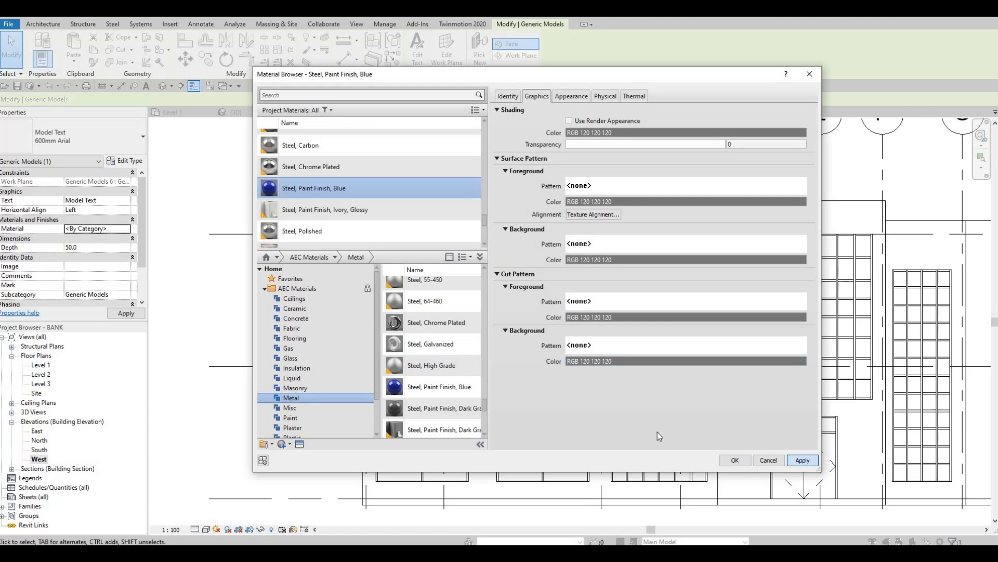
key("Return")
left_click(126, 313)
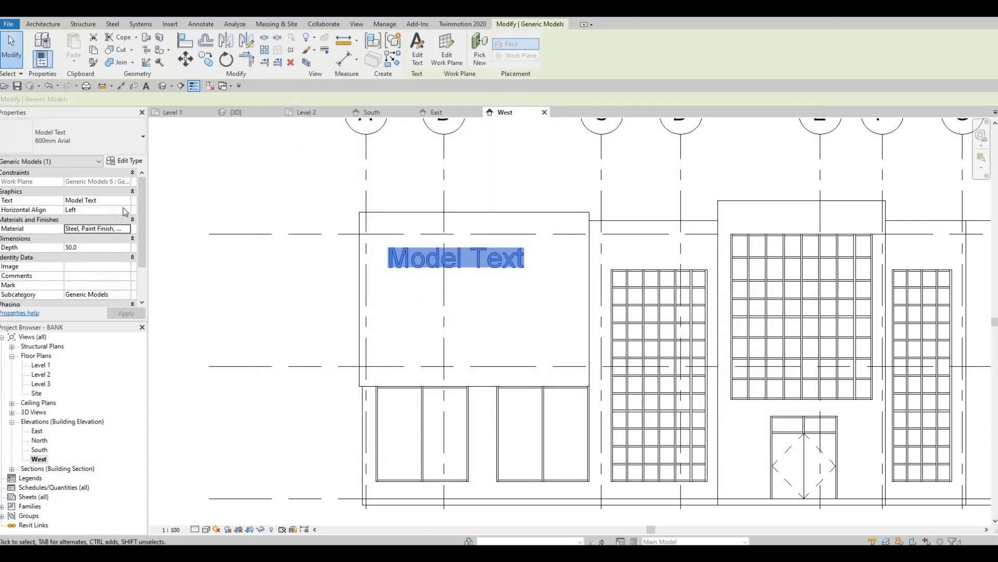
Change the model text's wording to "ACD" on the first line and "BANK" on the second line
left_click(130, 202)
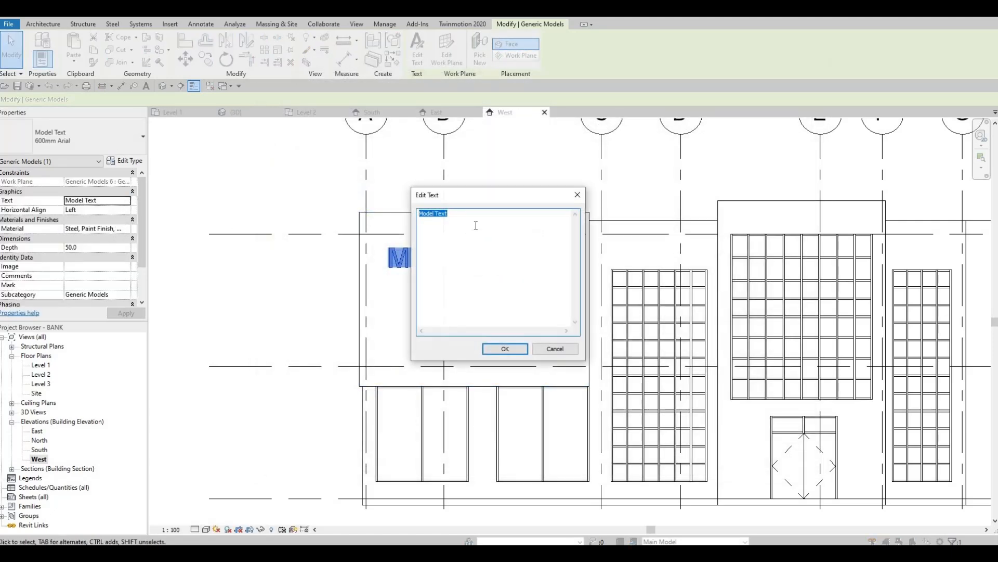
type("a")
key("BackSpace")
key("Caps_Lock")
type("ACD")
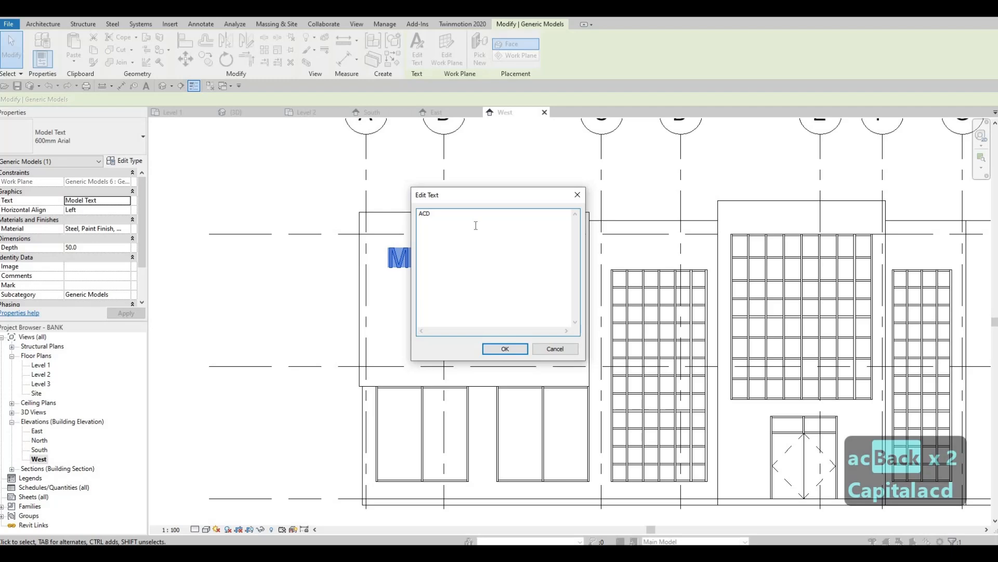
key("BackSpace")
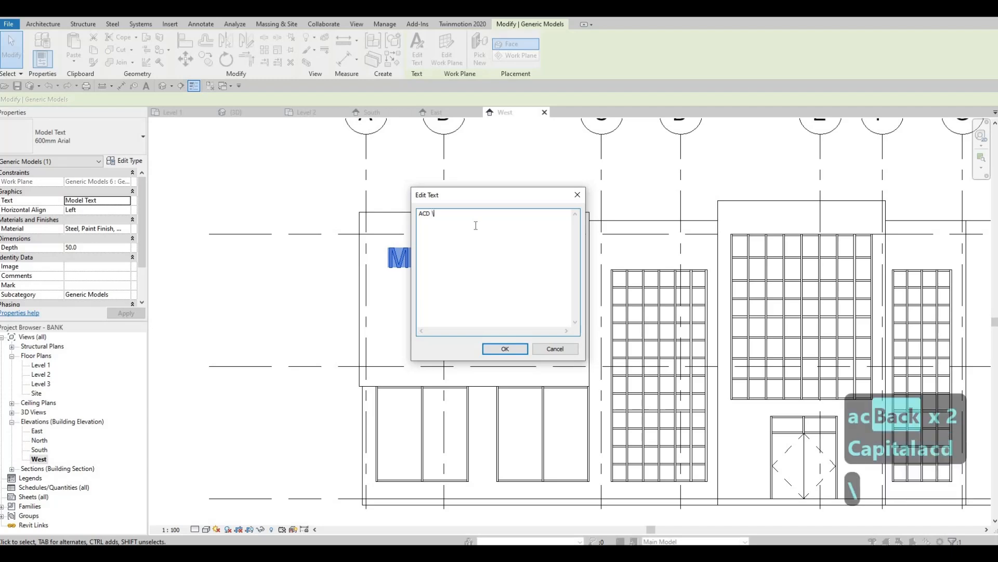
key("BackSpace")
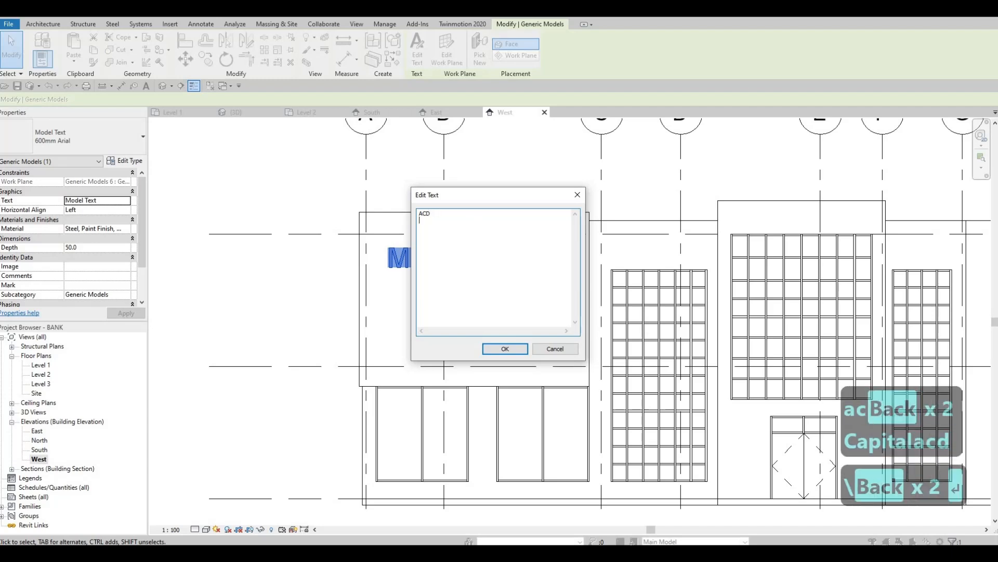
key("Return")
type("bANK")
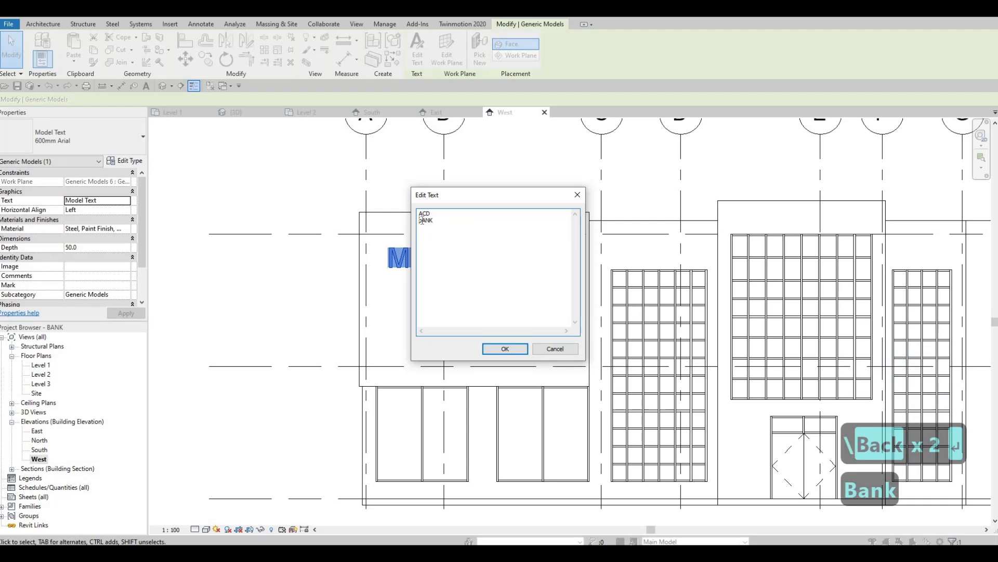
type("B")
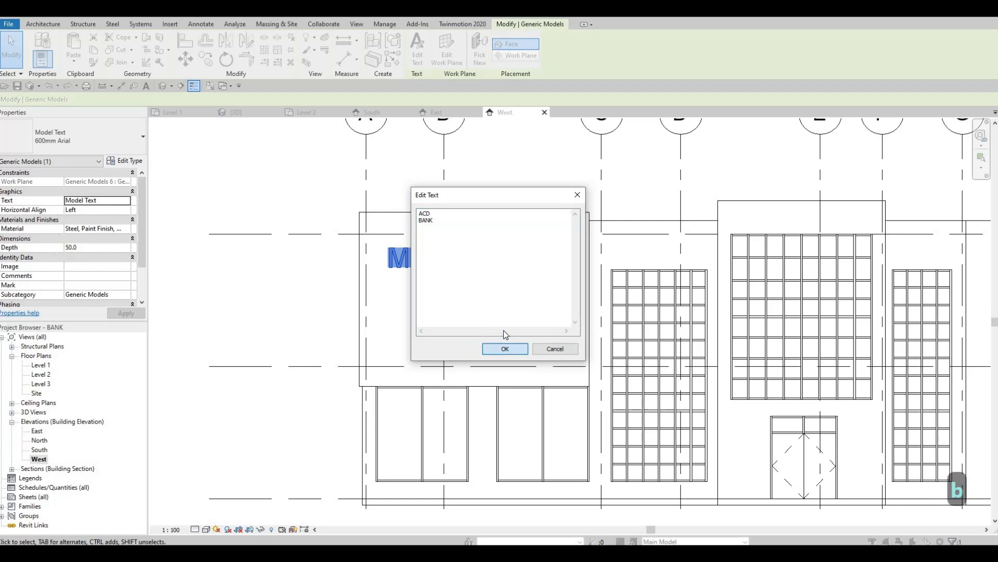
left_click(503, 349)
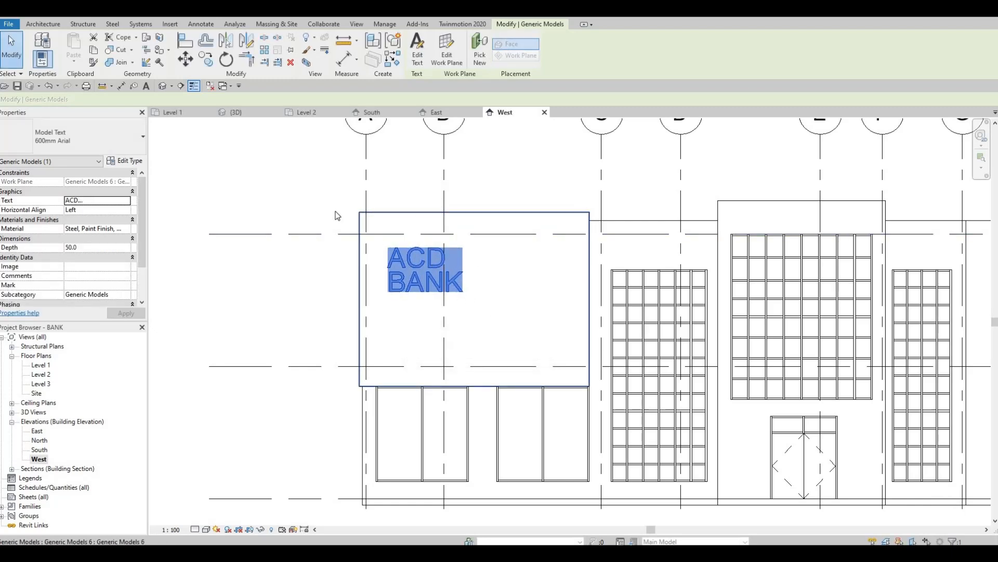
left_click(125, 161)
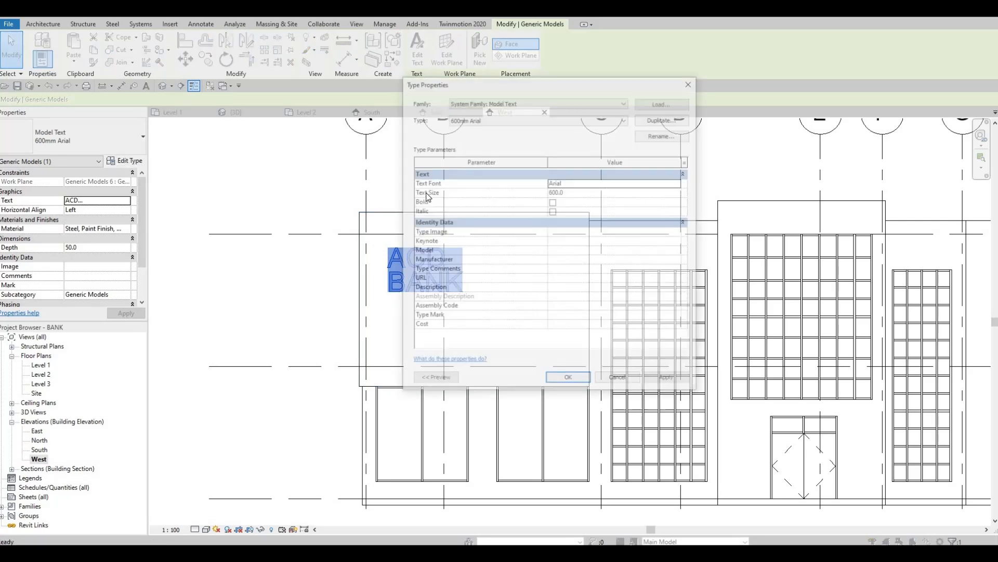
key("Escape")
key("Escape")
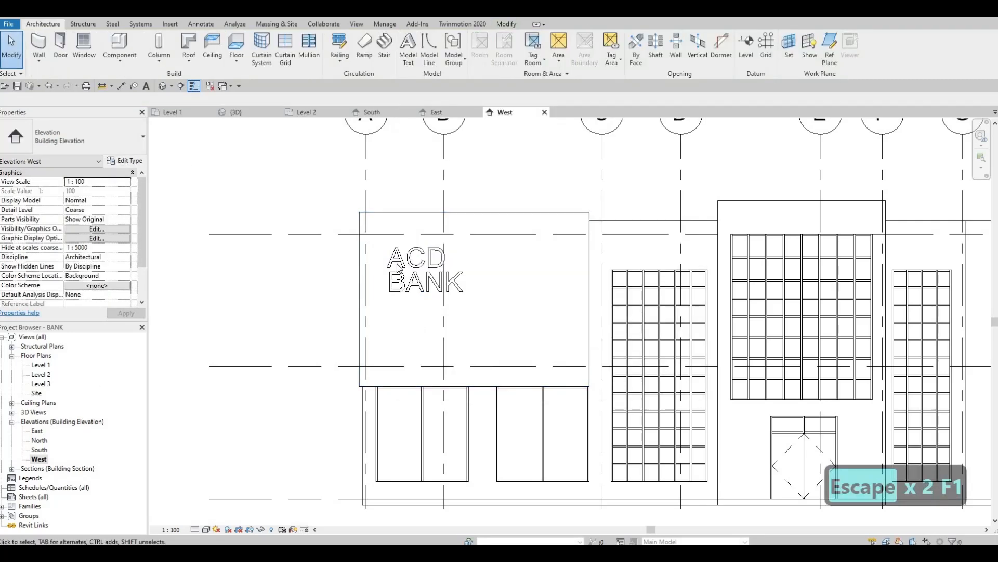
Set the horizontal alignment of the "ACD BANK" model text to Center
left_click(411, 260)
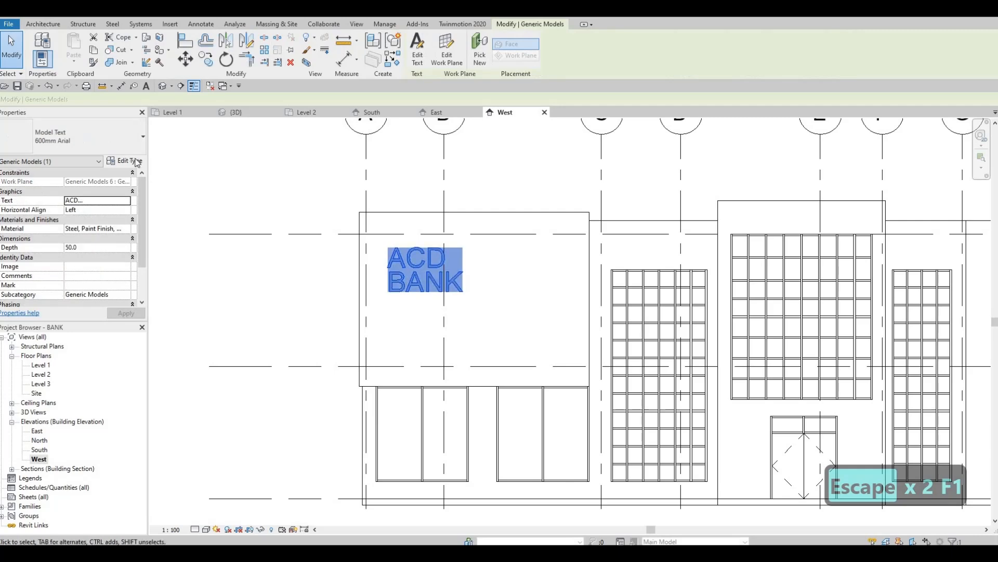
left_click(124, 160)
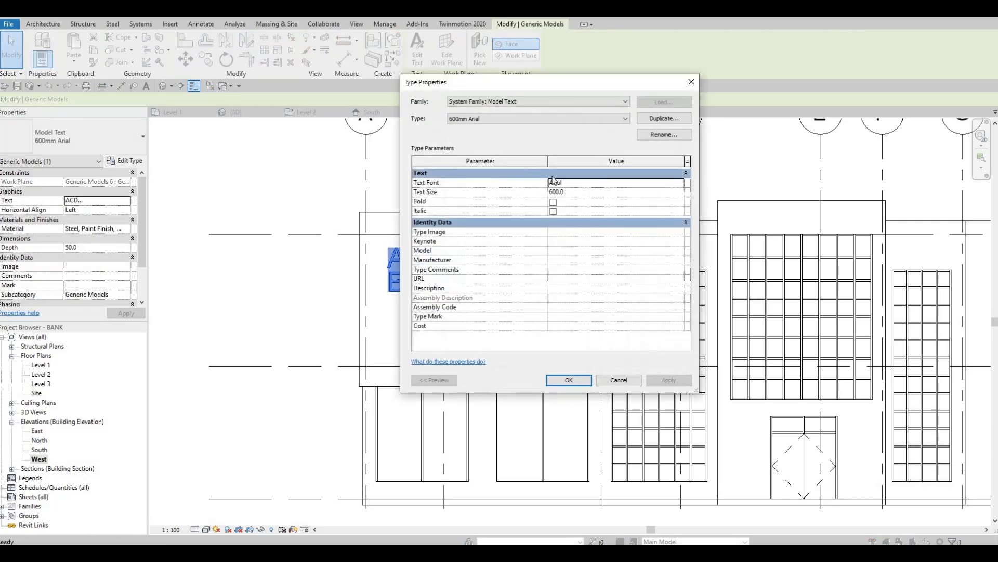
key("Escape")
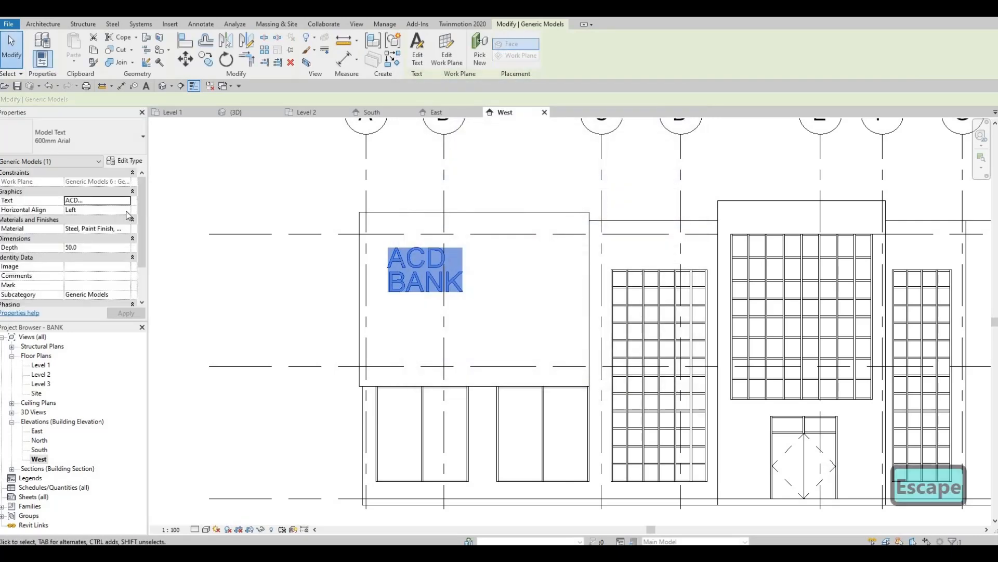
left_click(126, 210)
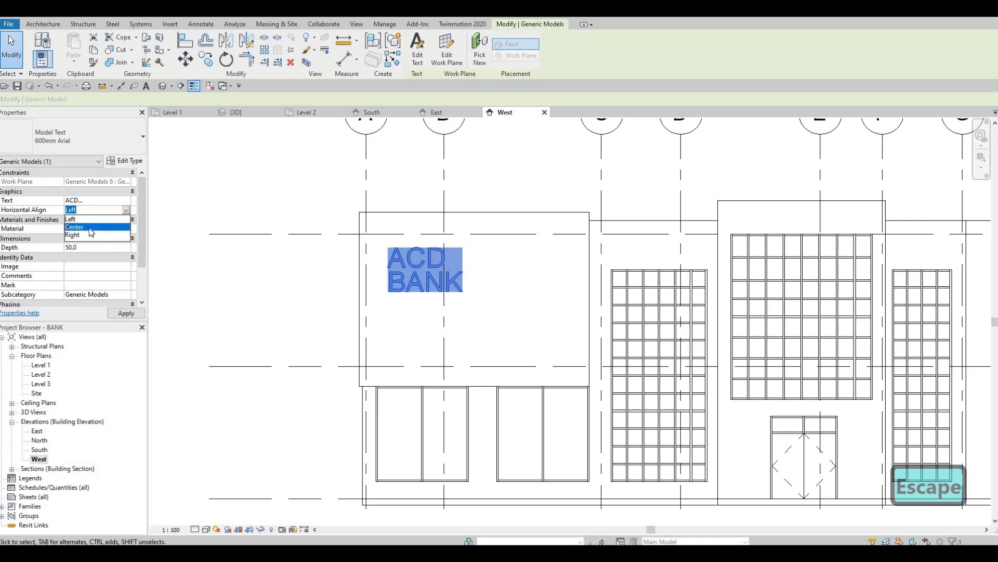
left_click(86, 227)
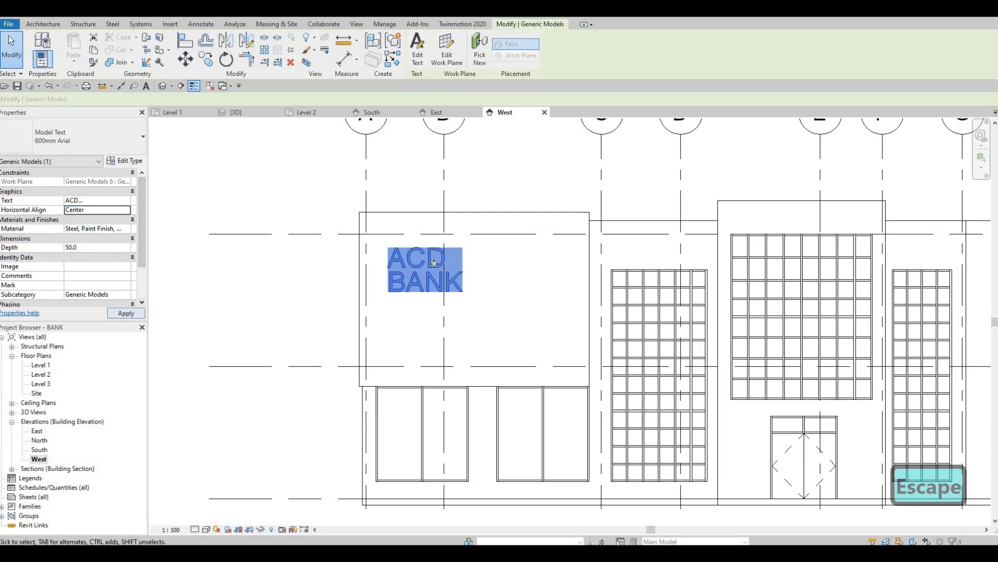
key("Escape")
Move the "ACD BANK" model text to the middle of the metal panel's west face
scroll(434, 263, "up", 2)
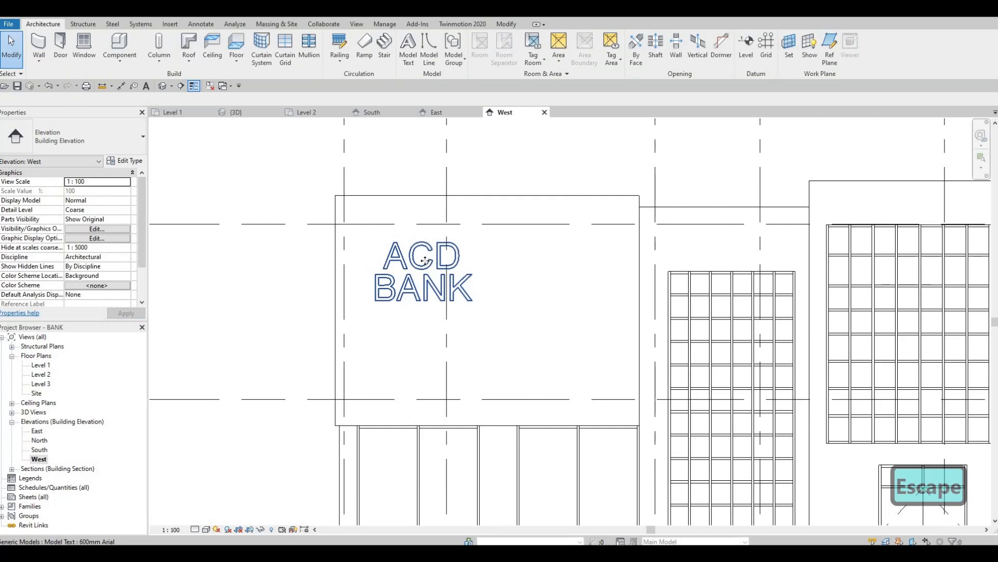
left_click(427, 250)
left_click_drag(428, 252, 485, 258)
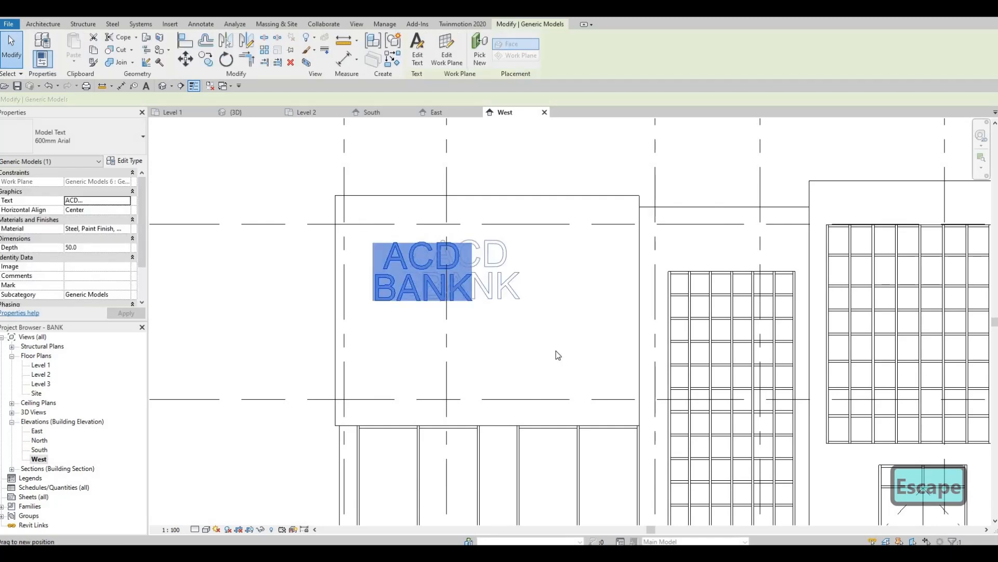
key("F1")
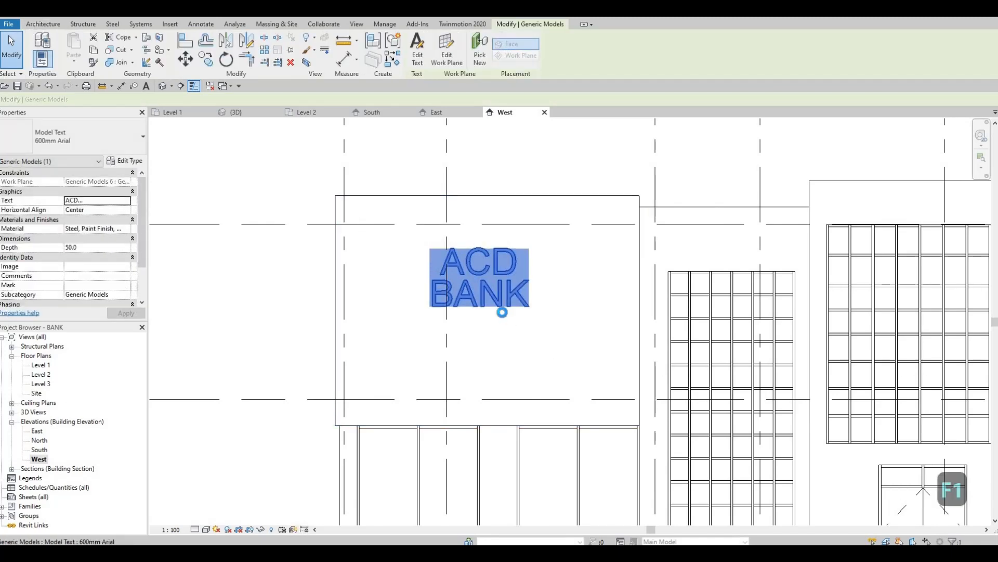
left_click_drag(505, 319, 516, 335)
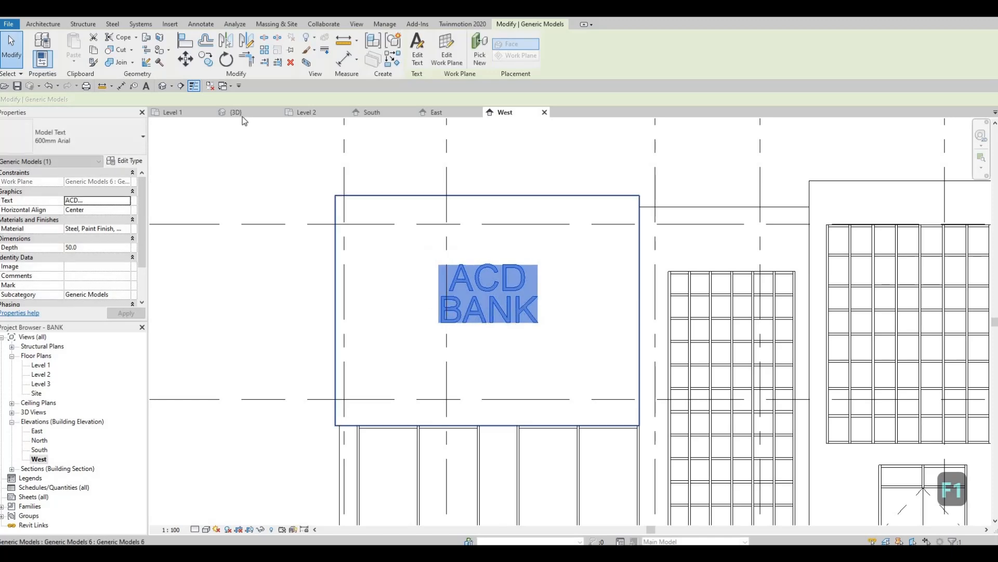
key("Escape")
Examine the "ACD BANK" lettering on the corner panel from several angles in the 3D view
left_click(235, 112)
key("Escape")
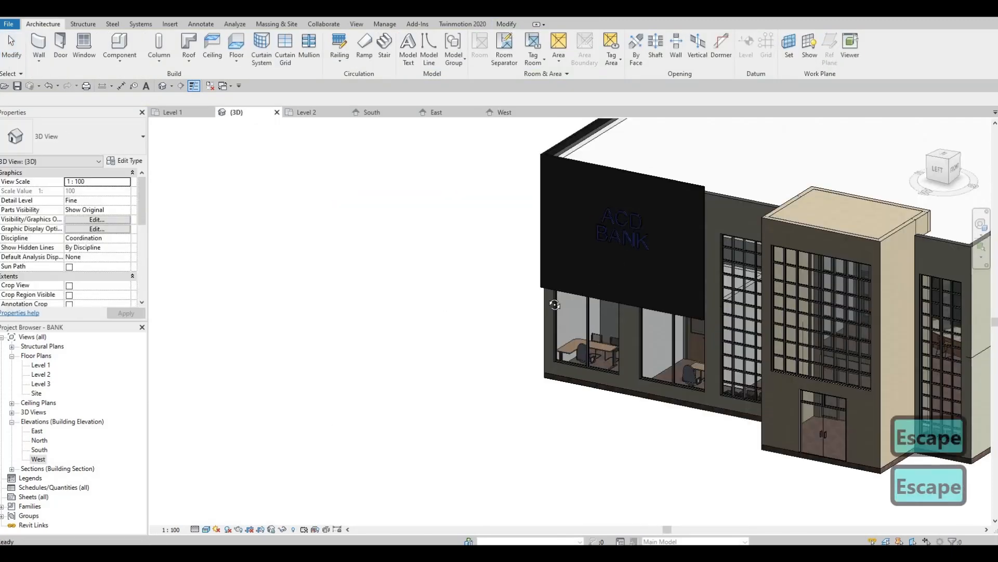
middle_click_drag(586, 149, 575, 241, "shift")
scroll(573, 251, "up", 4)
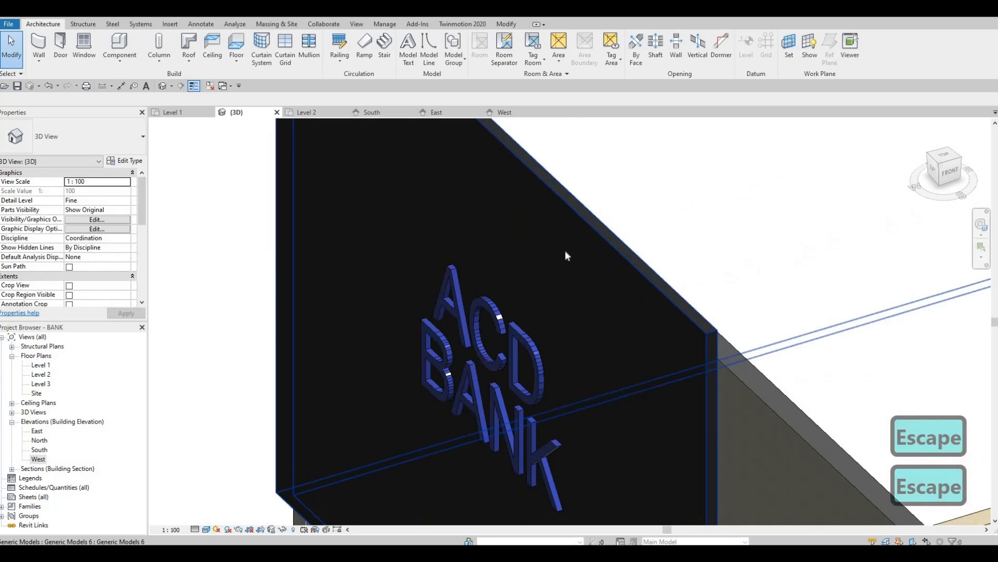
scroll(567, 254, "down", 3)
middle_click_drag(630, 297, 772, 289, "shift")
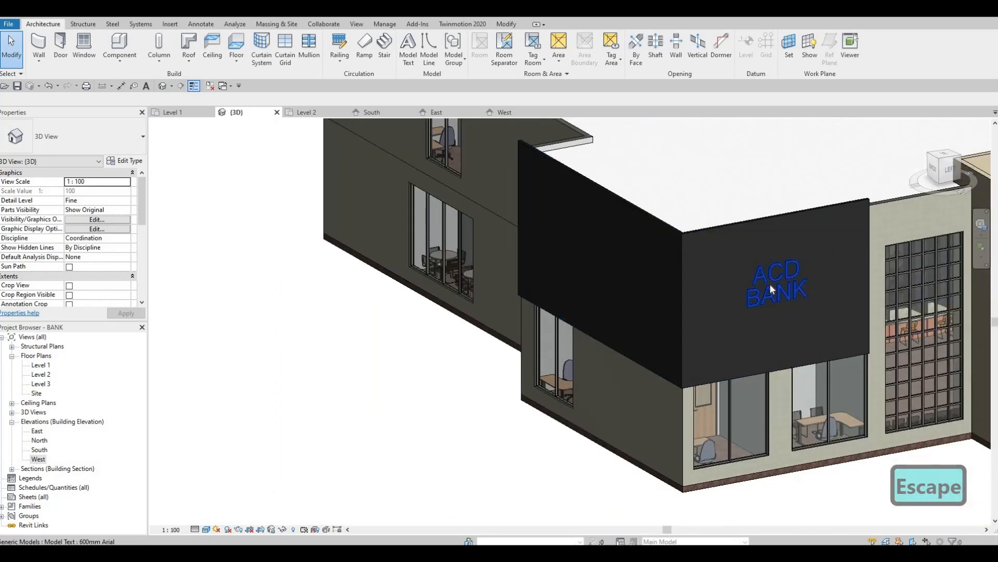
middle_click_drag(563, 271, 514, 255, "shift")
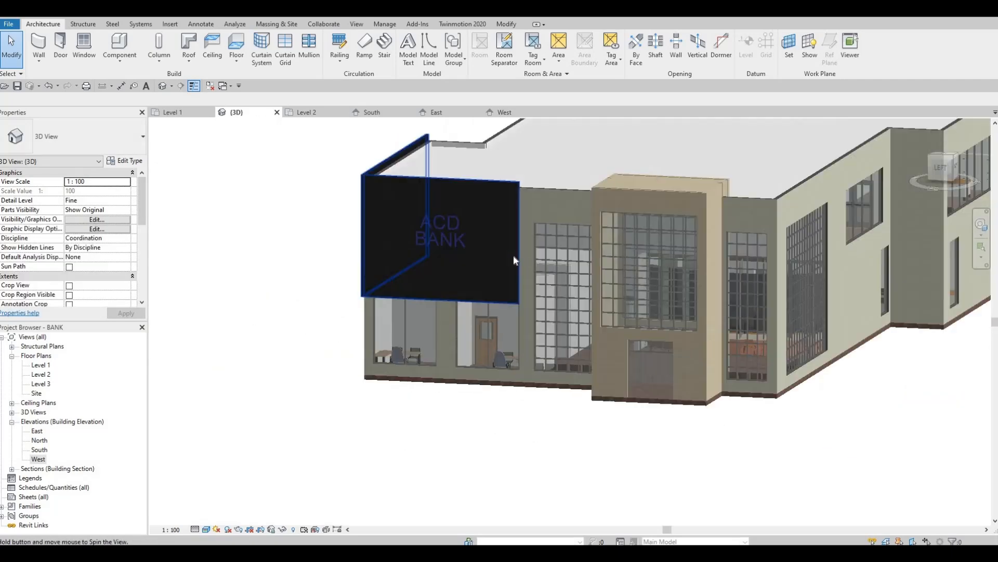
key("F1")
Duplicate the type of the upper west exterior wall between the panel and the entrance tower as "EXTERIOR WALL 3"
middle_click_drag(502, 346, 582, 312)
middle_click_drag(632, 167, 615, 189, "shift")
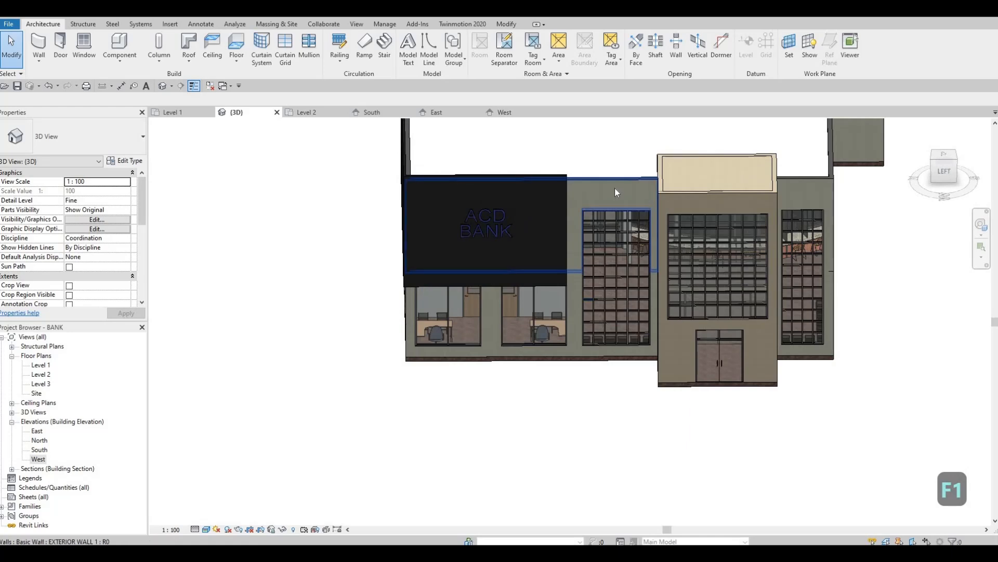
left_click(615, 189)
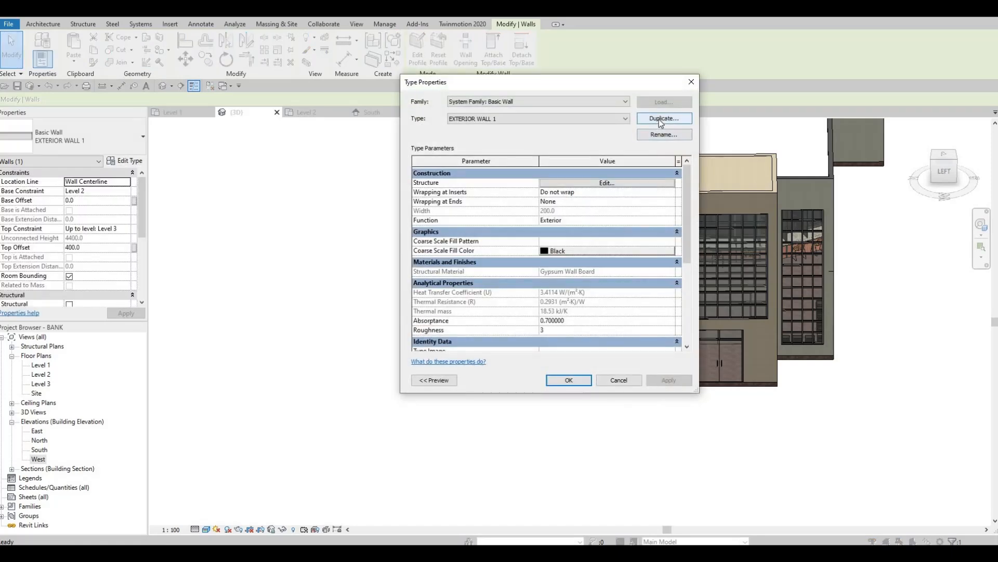
left_click(658, 119)
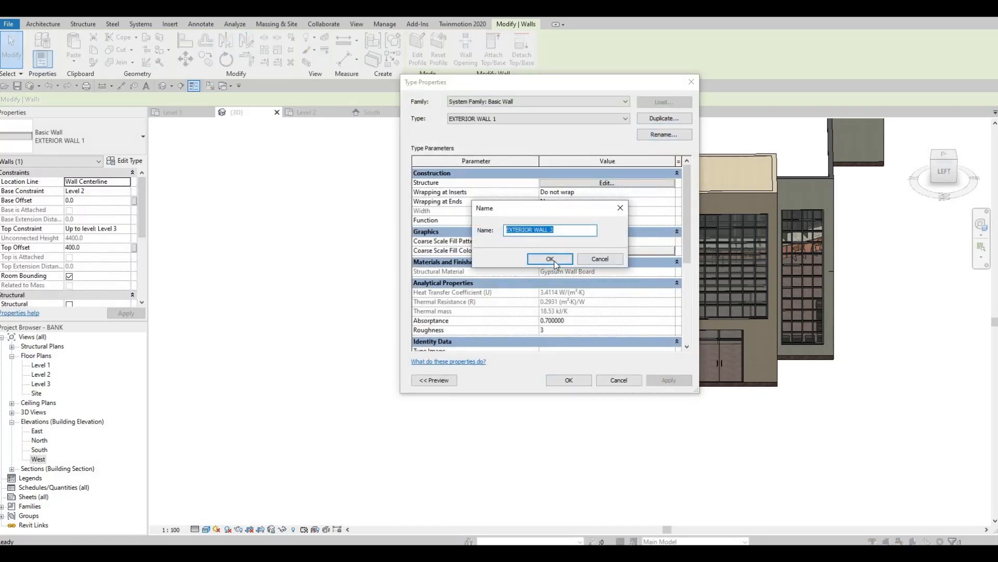
key("Return")
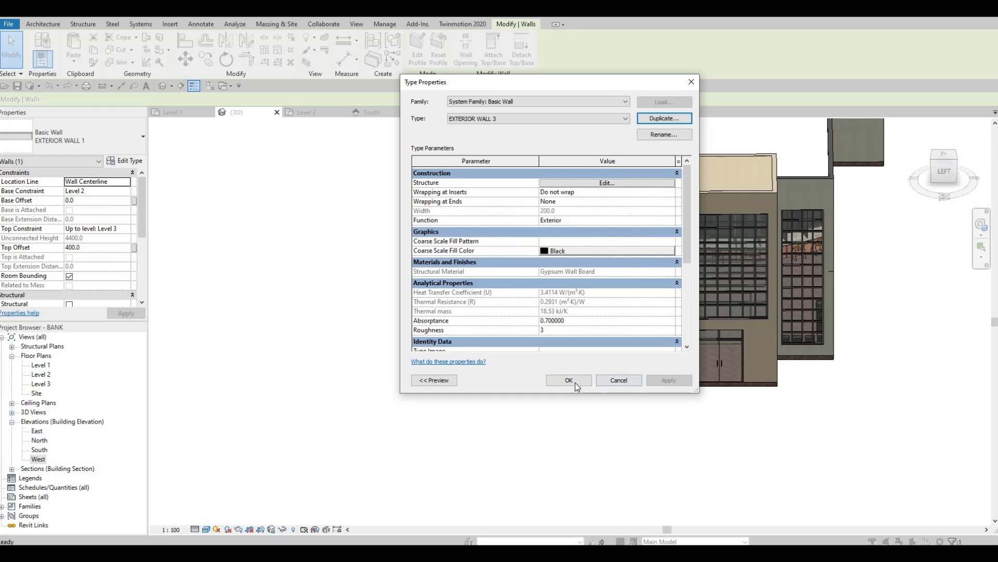
Assign "Wall Texture, Stucco" from the AEC Materials plaster library to the Finish 1 layer of EXTERIOR WALL 3 and apply the type
left_click(585, 184)
left_click(544, 199)
left_click(543, 198)
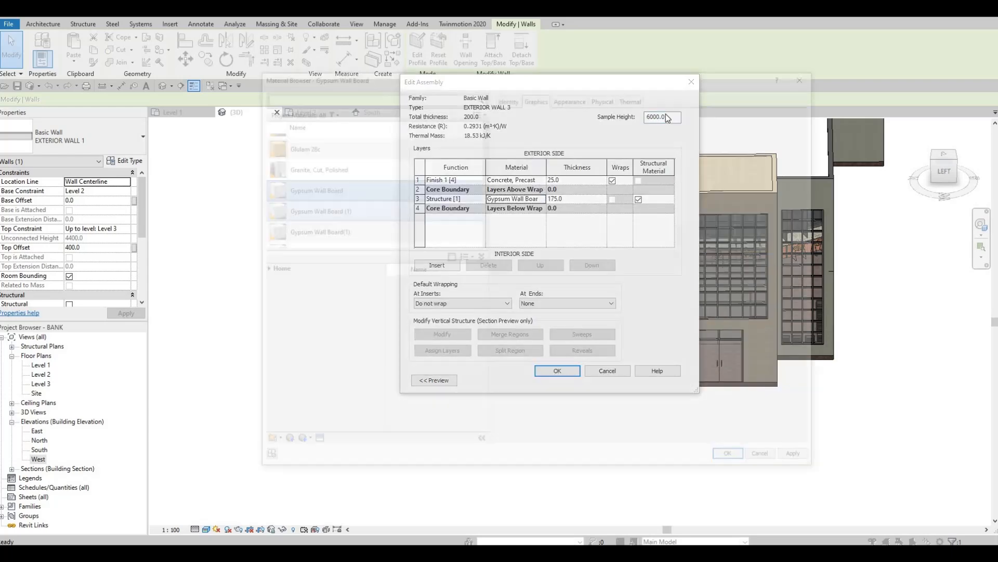
key("Escape")
left_click(541, 180)
left_click(543, 180)
left_click(354, 188)
scroll(317, 218, "down", 3)
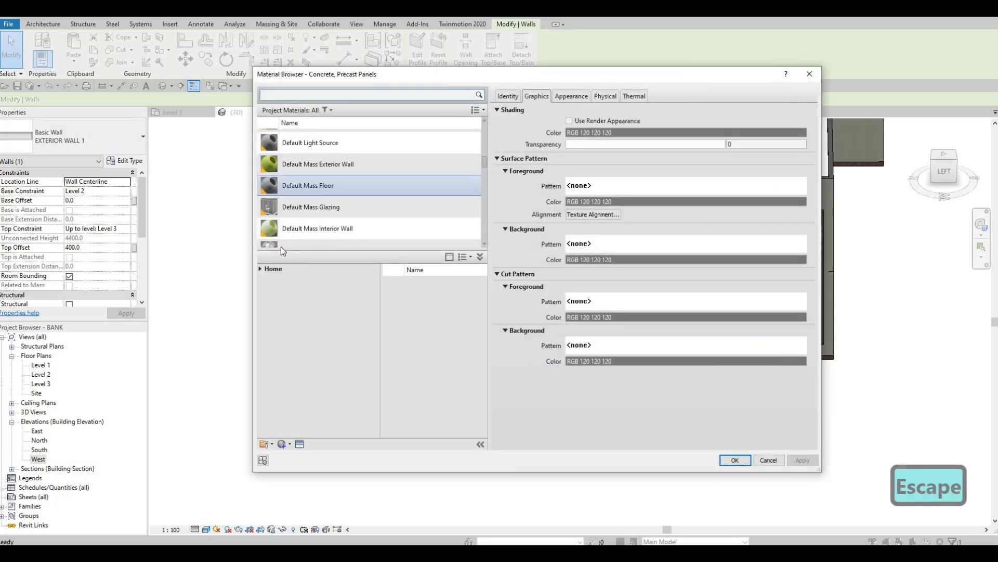
left_click(260, 269)
left_click(265, 289)
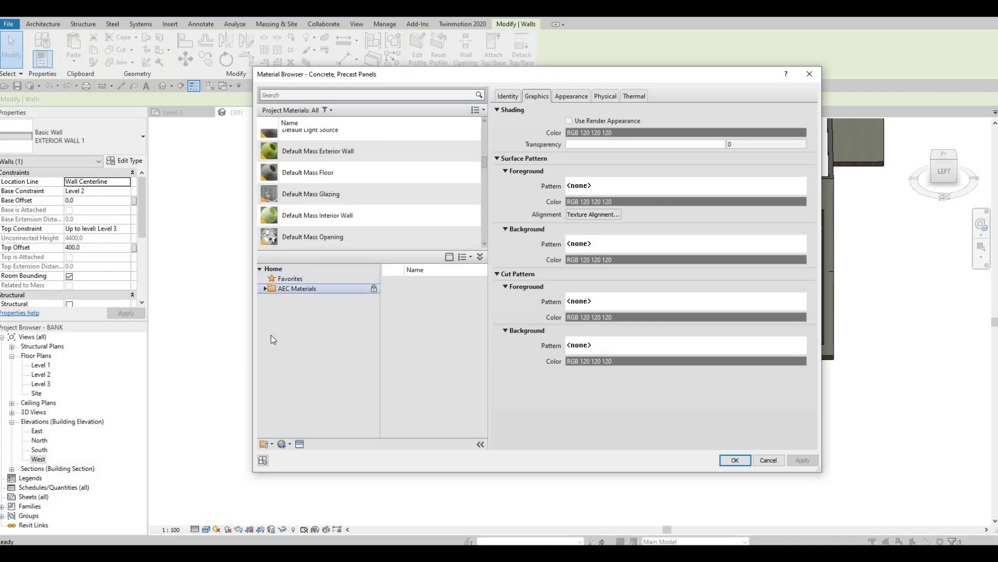
scroll(301, 390, "down", 1)
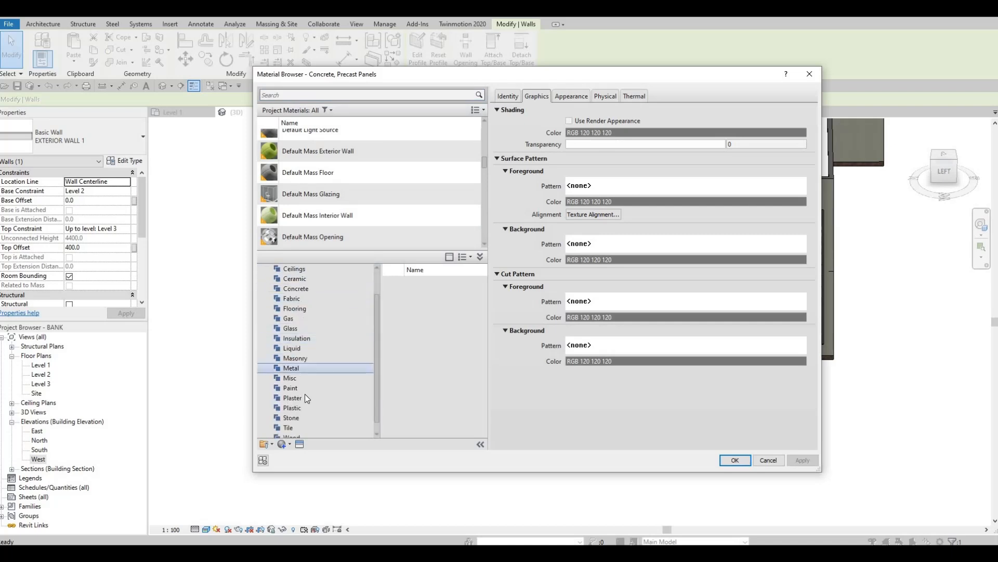
left_click(303, 398)
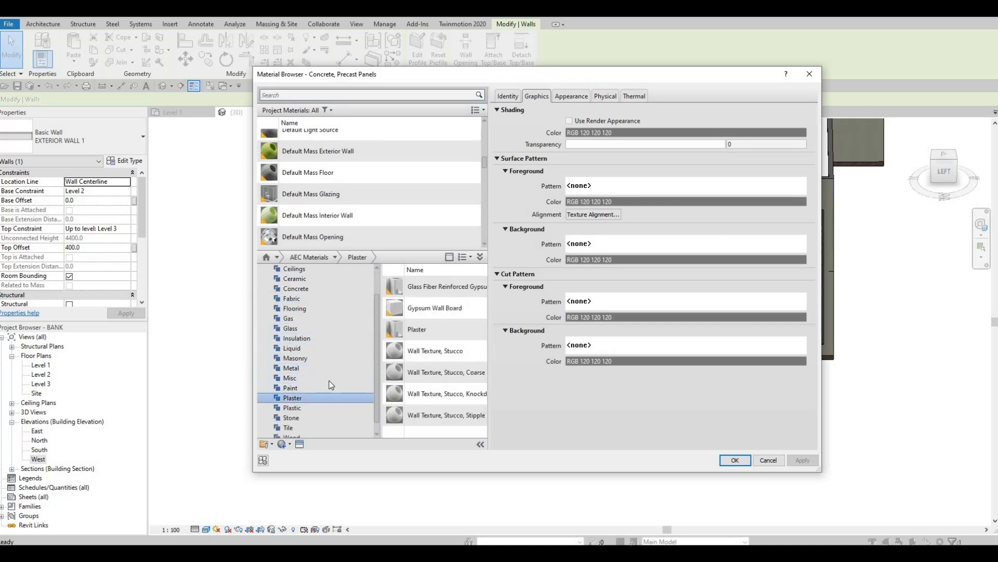
mouse_move(472, 351)
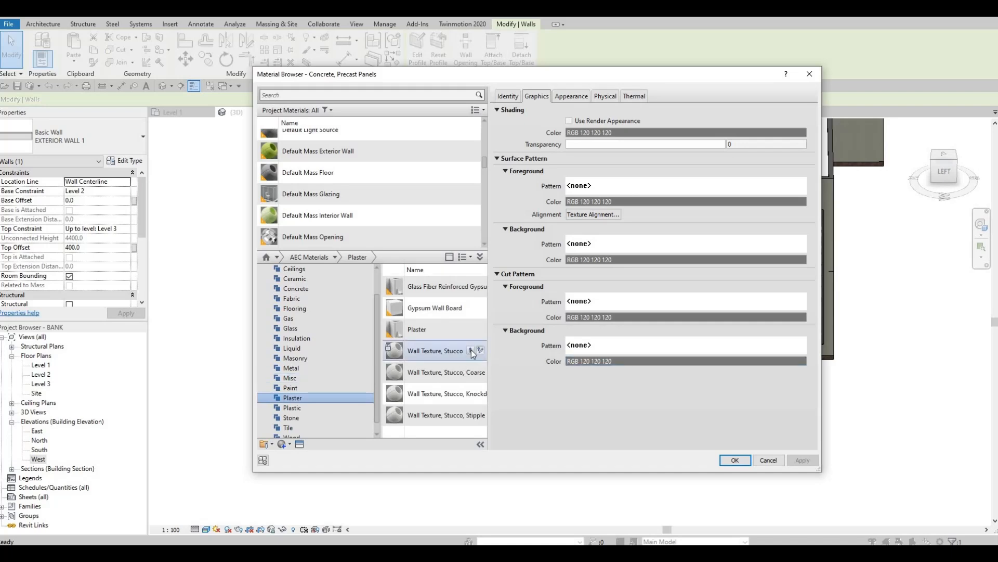
left_click(471, 350)
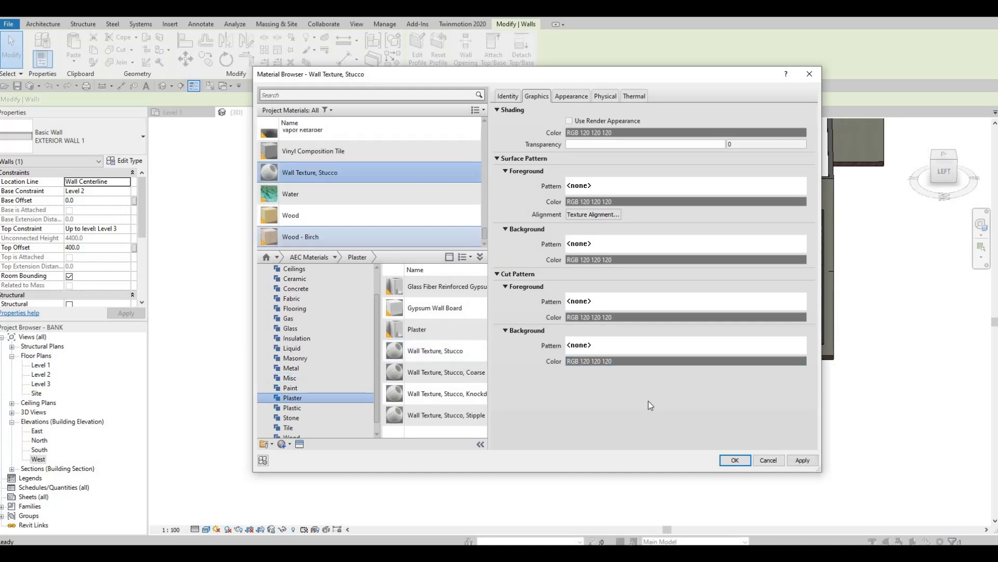
left_click(800, 456)
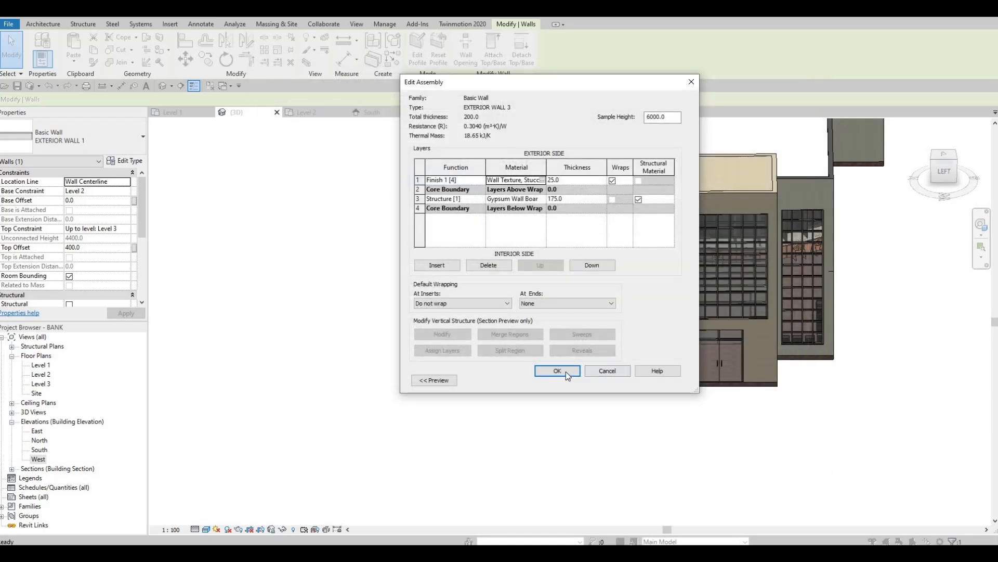
left_click(567, 371)
left_click(567, 381)
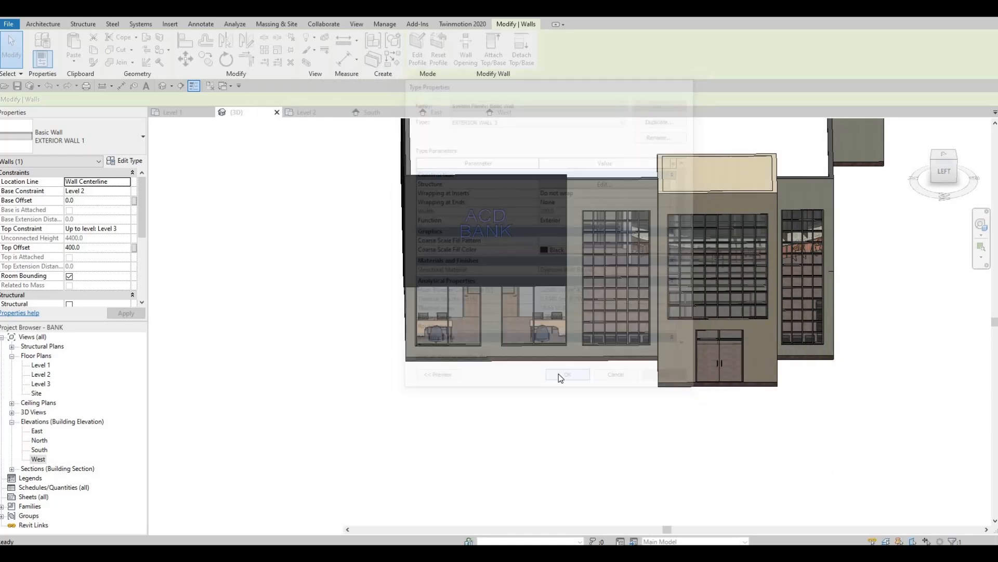
key("Escape")
key("Escape")
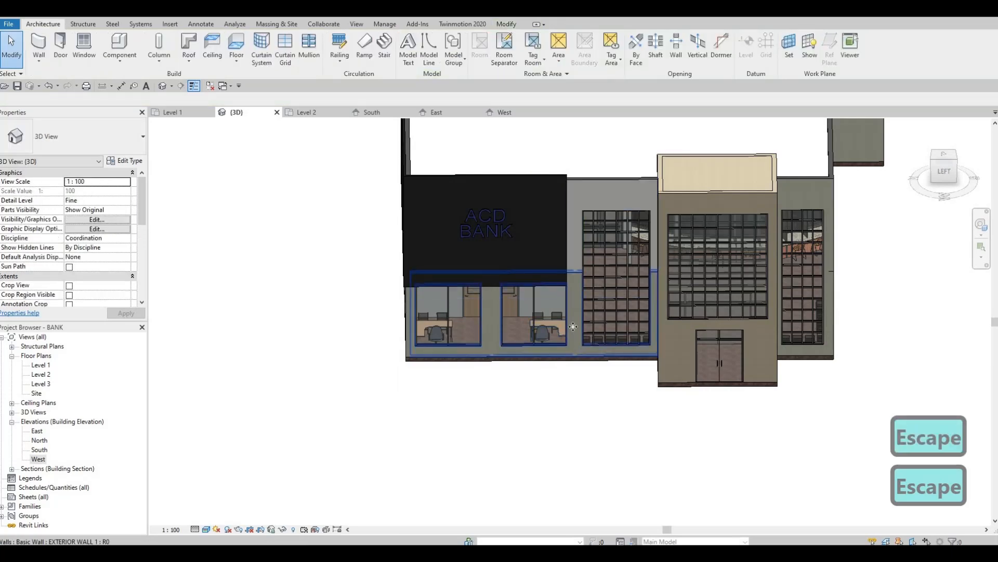
Change the Level 1 west exterior wall below the metal panel to type EXTERIOR WALL 3
left_click(573, 326)
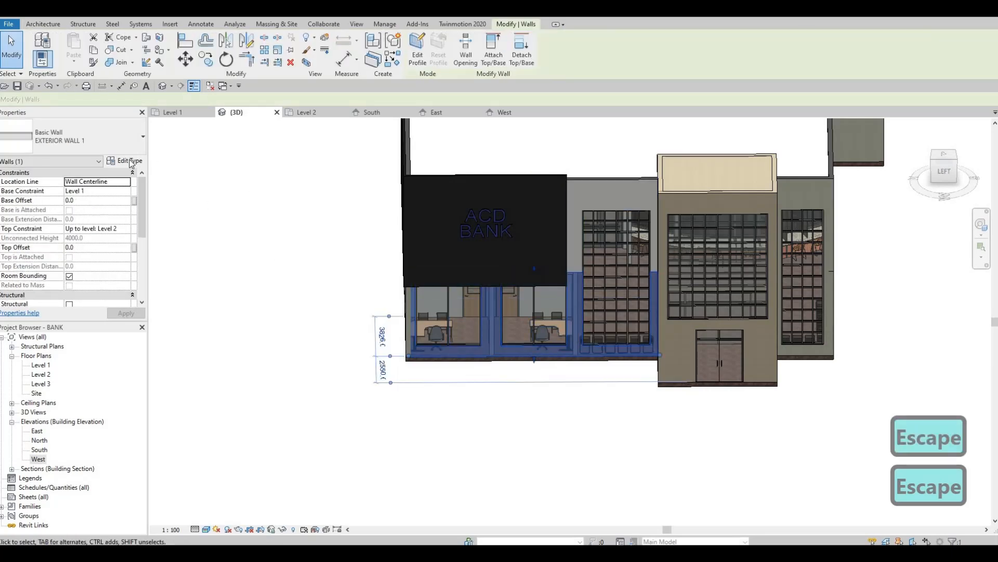
left_click(88, 138)
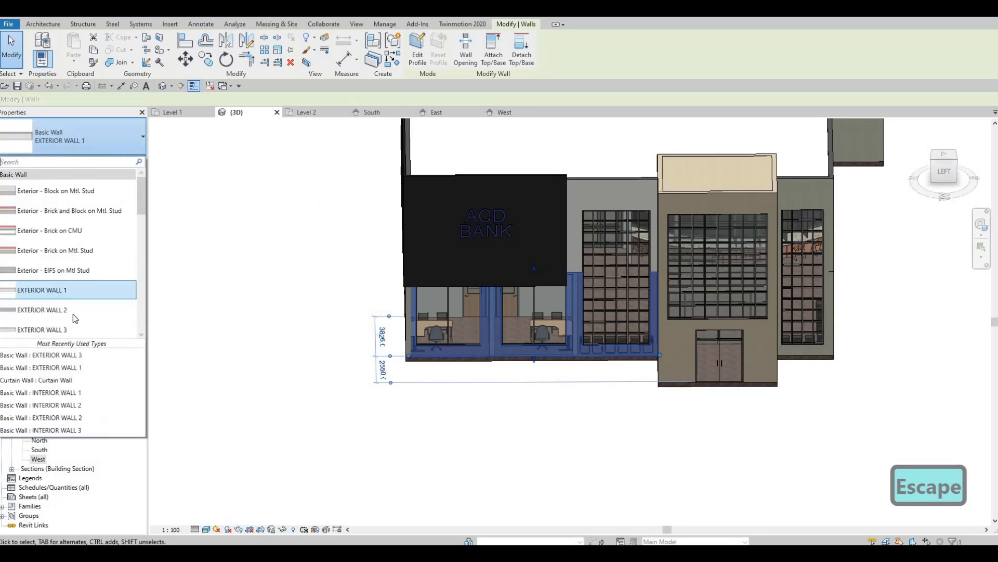
left_click(70, 329)
key("Escape")
key("Escape")
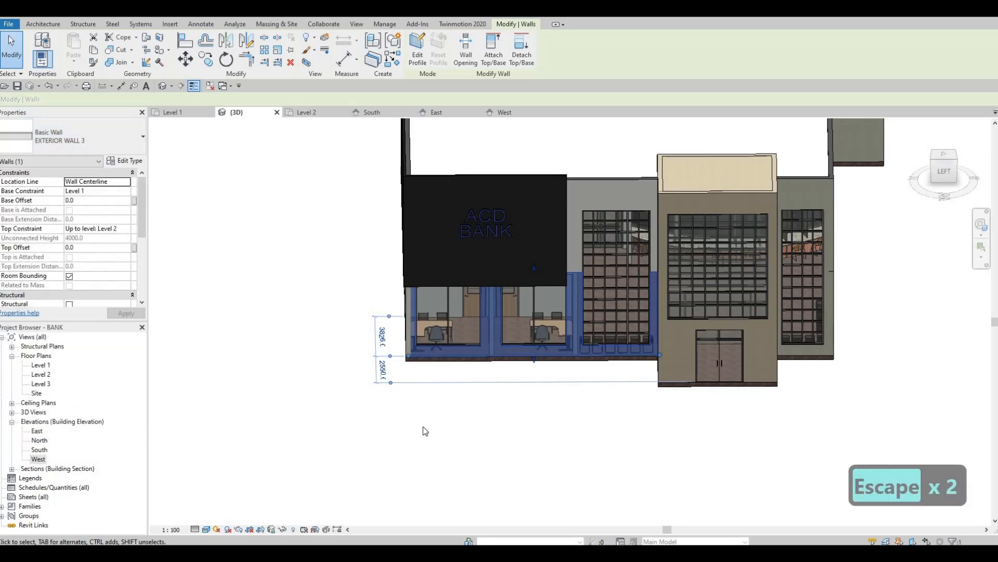
key("Escape")
middle_click_drag(607, 401, 441, 333, "shift")
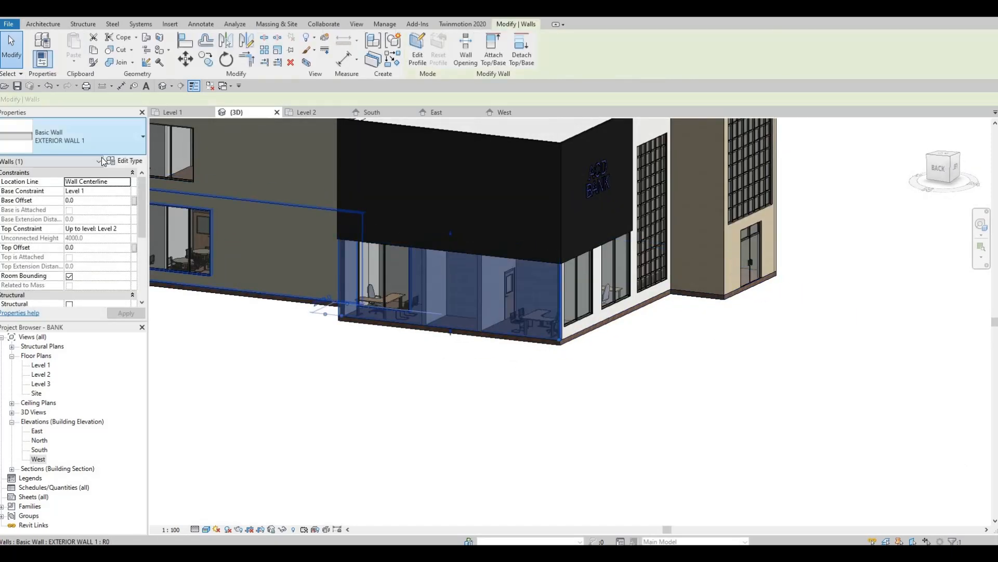
left_click(112, 144)
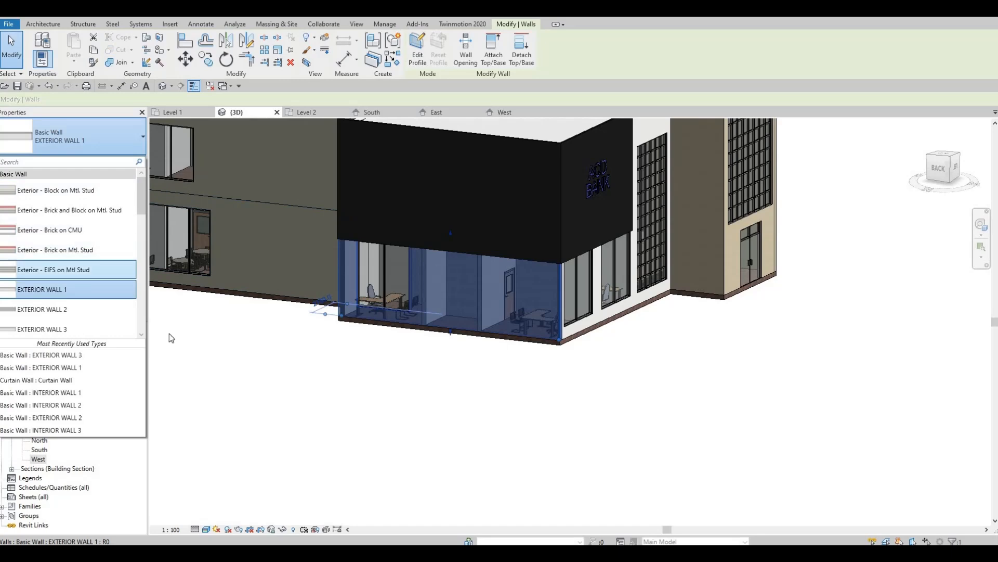
key("Escape")
key("Escape")
Change the four upper and lower exterior walls around the southwest corner beside the entrance tower to type EXTERIOR WALL 3
middle_click_drag(279, 334, 550, 170, "shift")
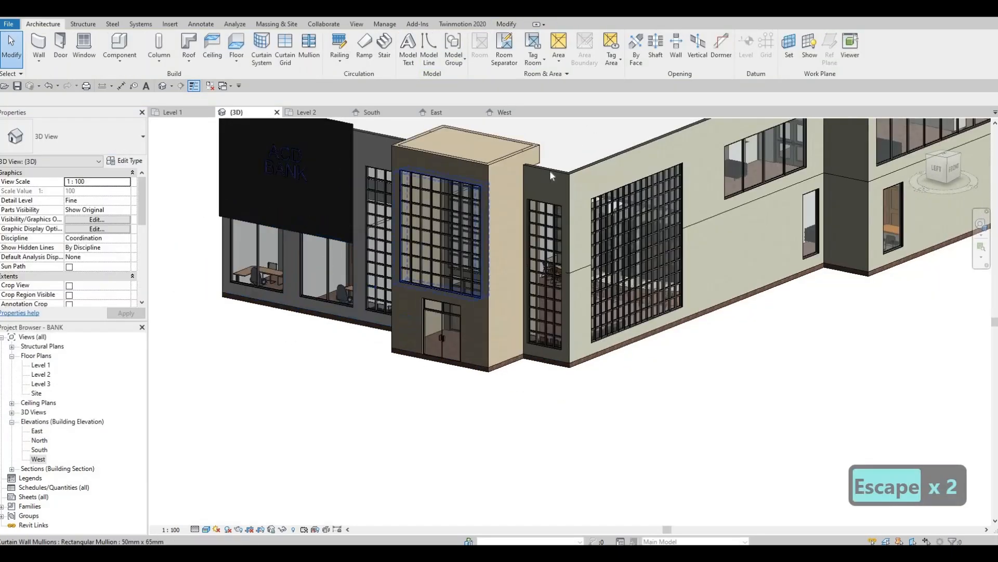
left_click(591, 173)
left_click(571, 313, "ctrl")
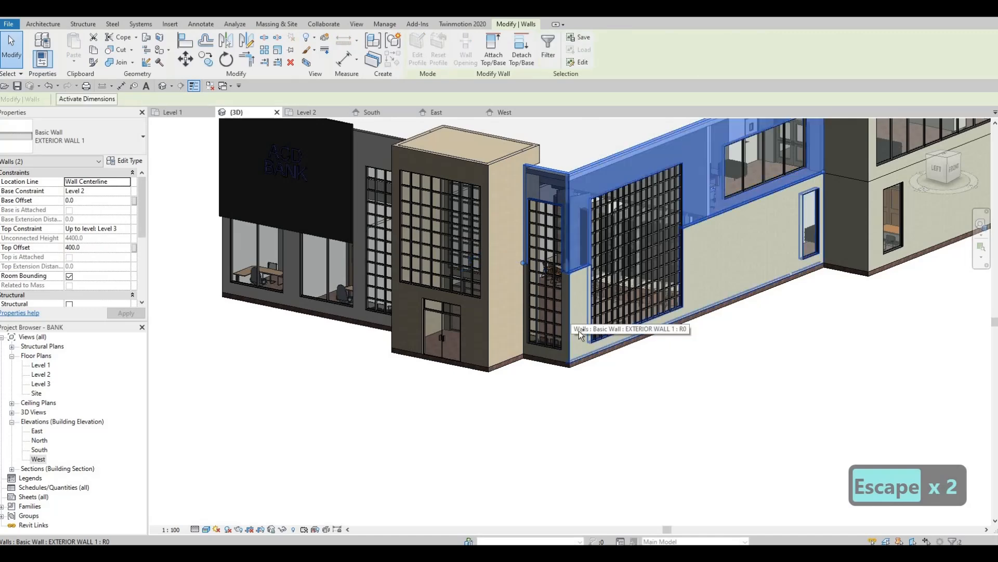
left_click(550, 357, "ctrl")
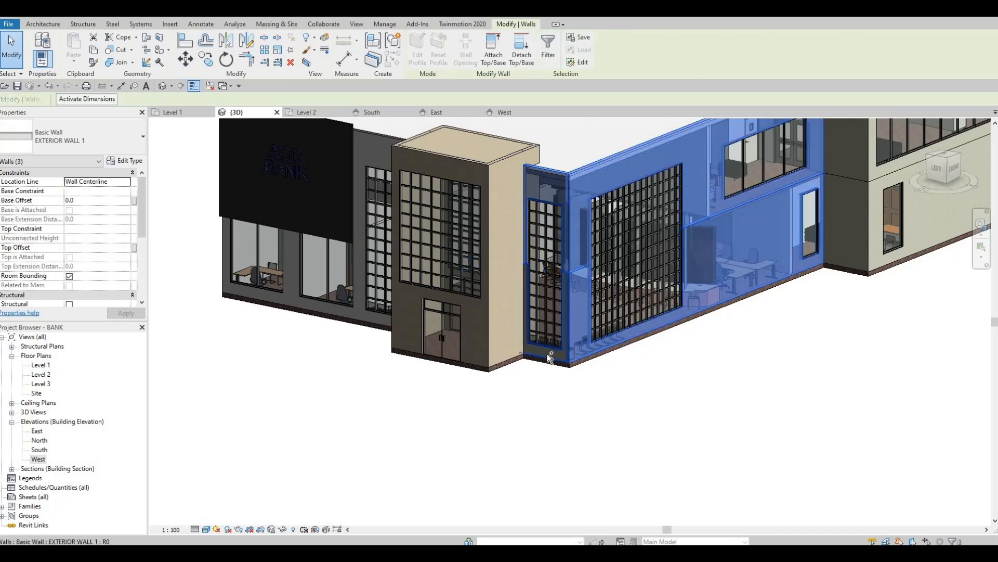
scroll(534, 359, "up", 5)
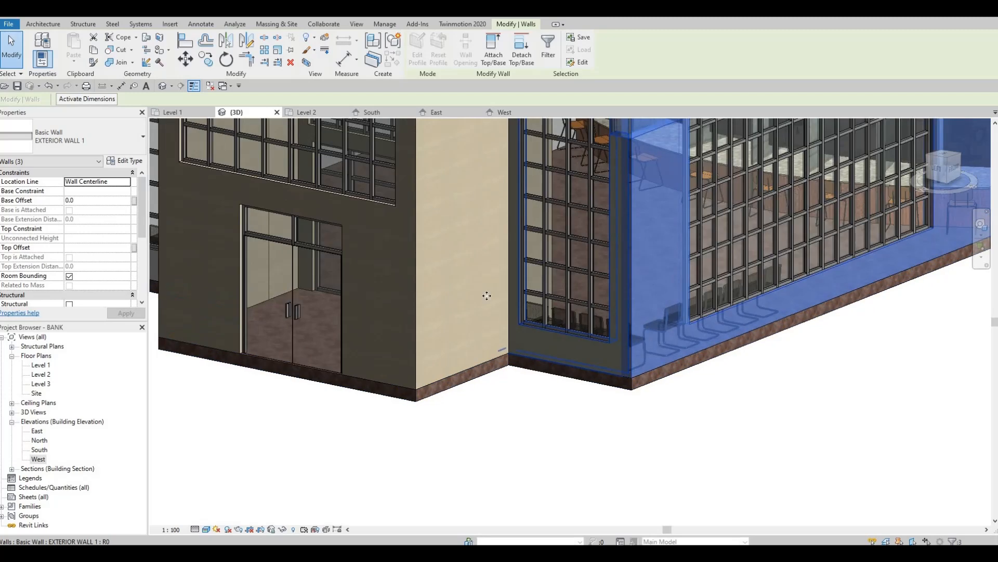
left_click(87, 141)
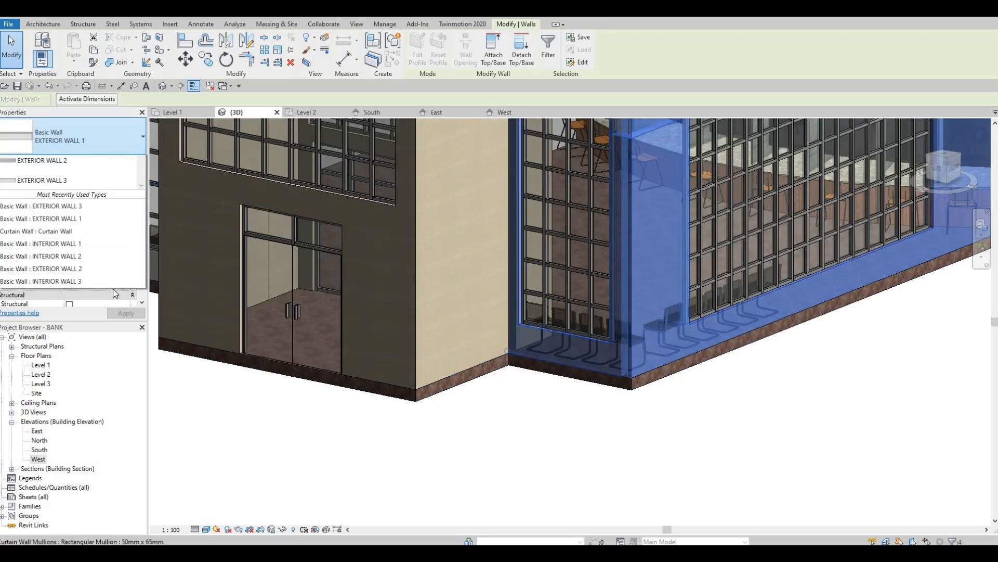
left_click(77, 329)
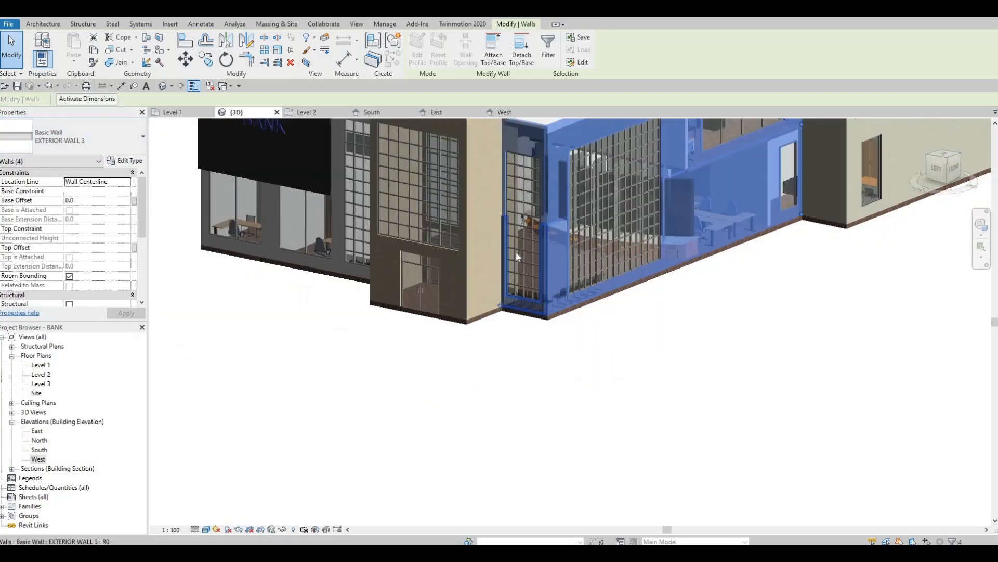
key("Escape")
key("Escape")
Look over the stucco walls around the entrance tower in 3D and open the West elevation with the whole facade in view
scroll(647, 318, "down", 1)
middle_click_drag(663, 280, 647, 367)
middle_click_drag(753, 199, 805, 230, "shift")
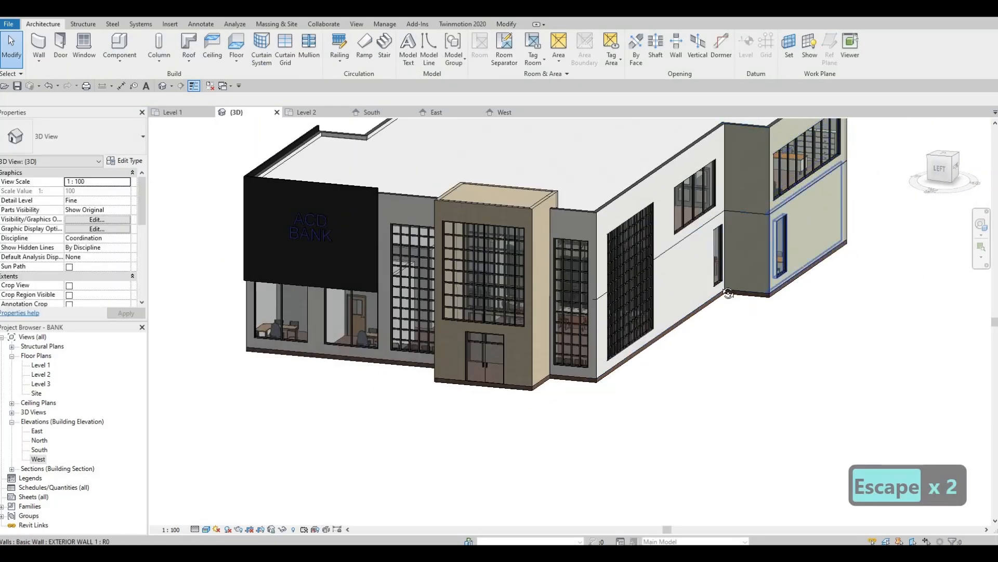
middle_click_drag(506, 297, 366, 260, "shift")
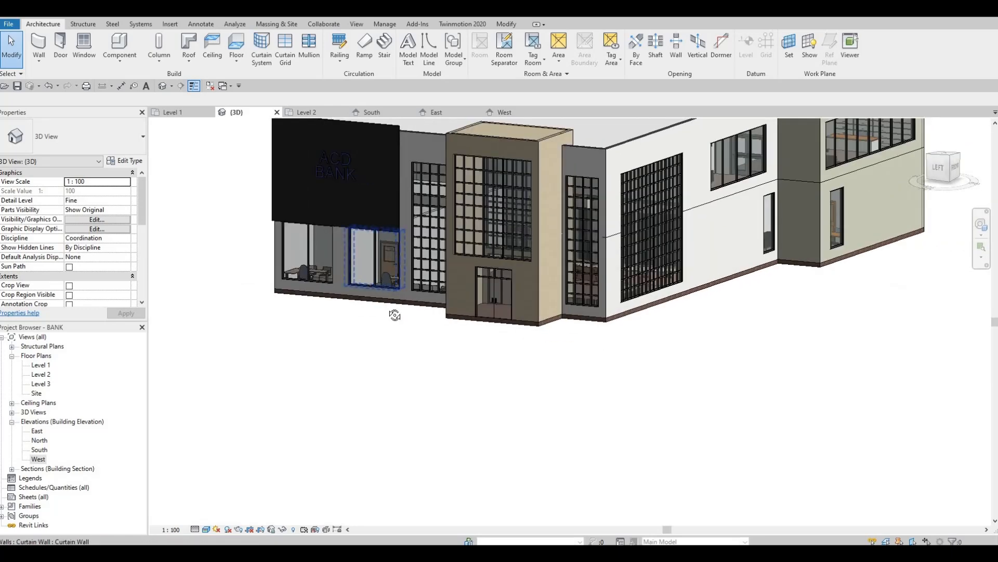
middle_click_drag(411, 295, 401, 212, "shift")
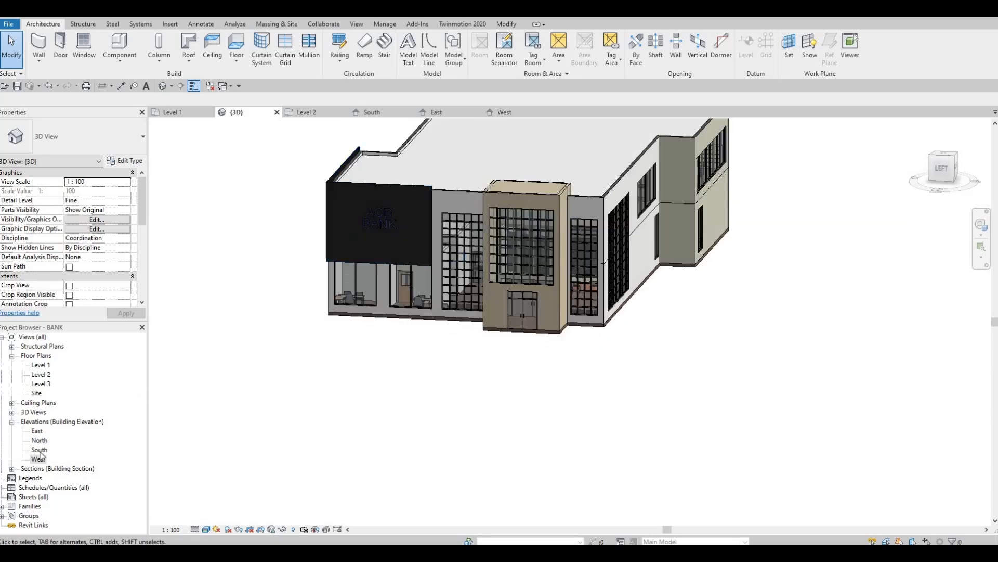
double_click(39, 459)
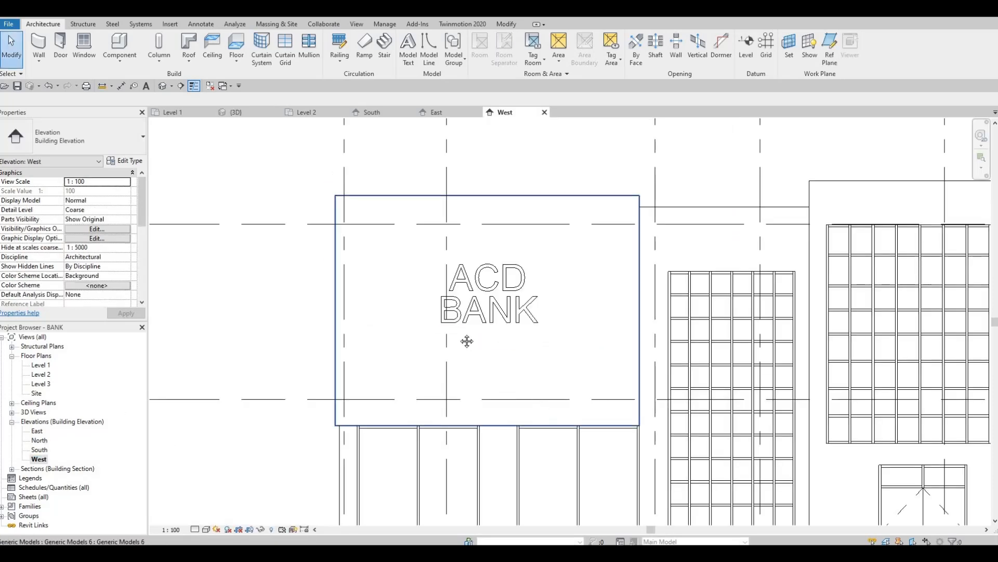
scroll(445, 280, "down", 2)
scroll(445, 276, "down", 1)
middle_click_drag(445, 275, 330, 194)
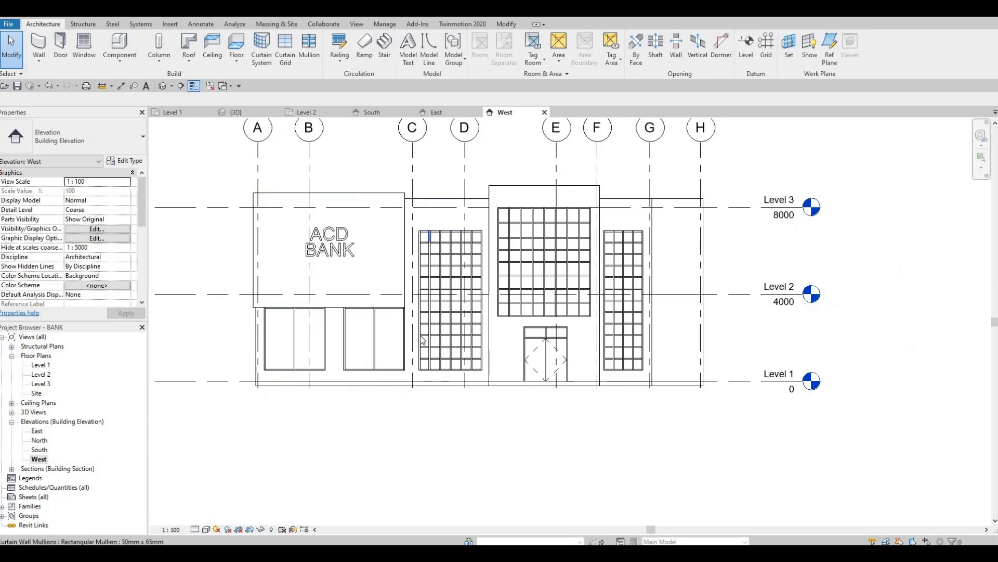
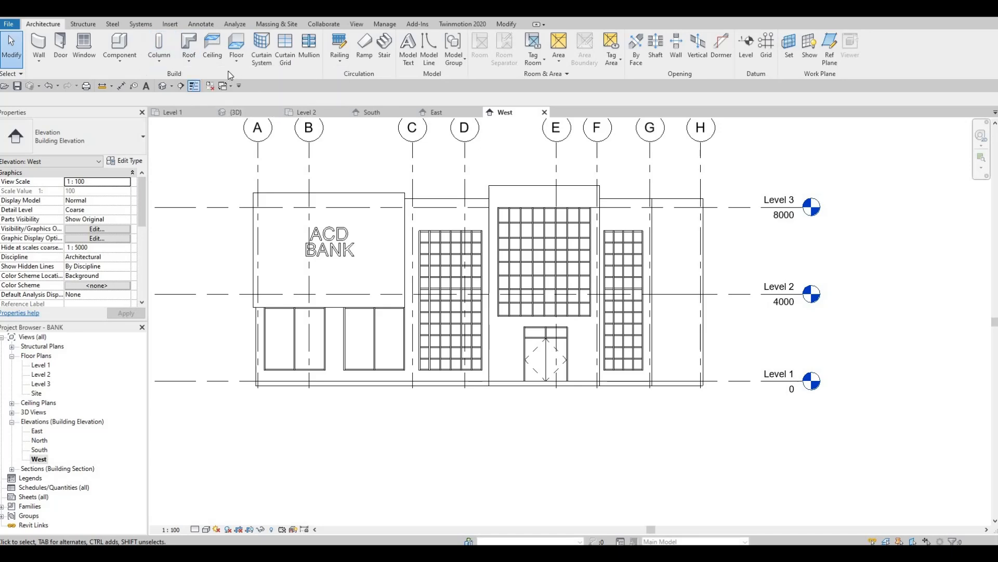
Create an in-place Generic Models component and start an extrusion with the upper west wall between the sign panel and entrance tower as work plane
left_click(113, 67)
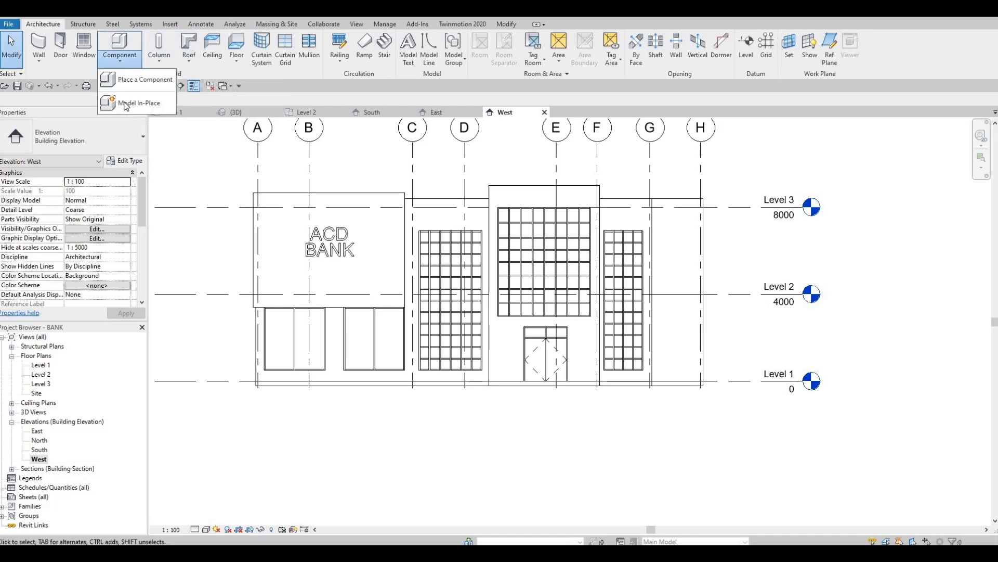
left_click(143, 104)
scroll(452, 270, "down", 5)
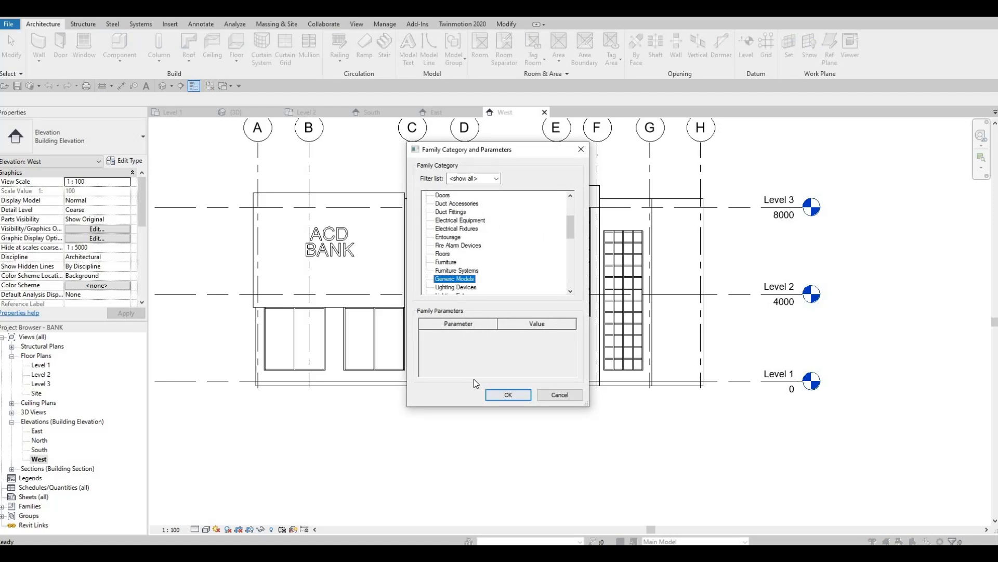
left_click(508, 395)
left_click(478, 301)
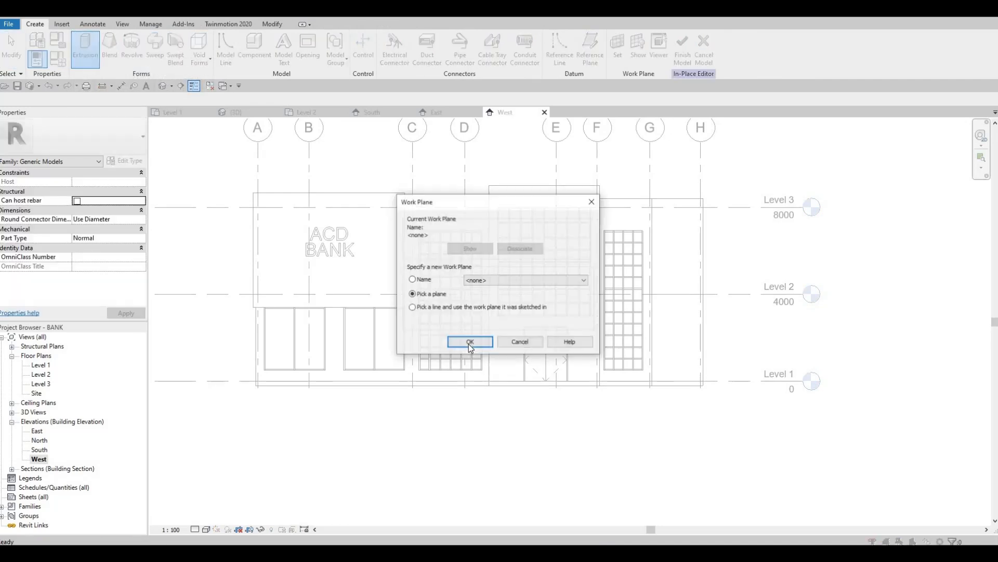
left_click(474, 339)
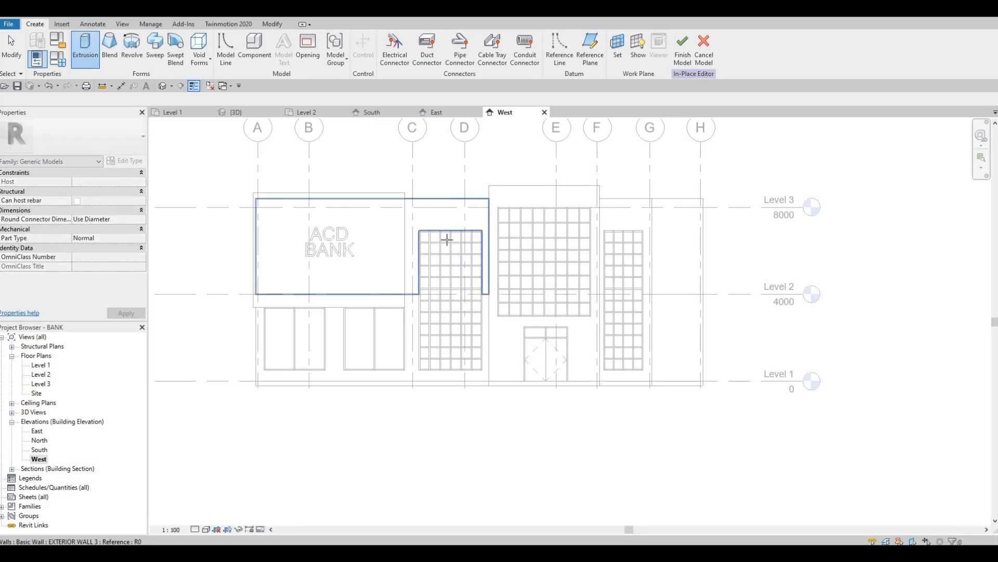
left_click(451, 211)
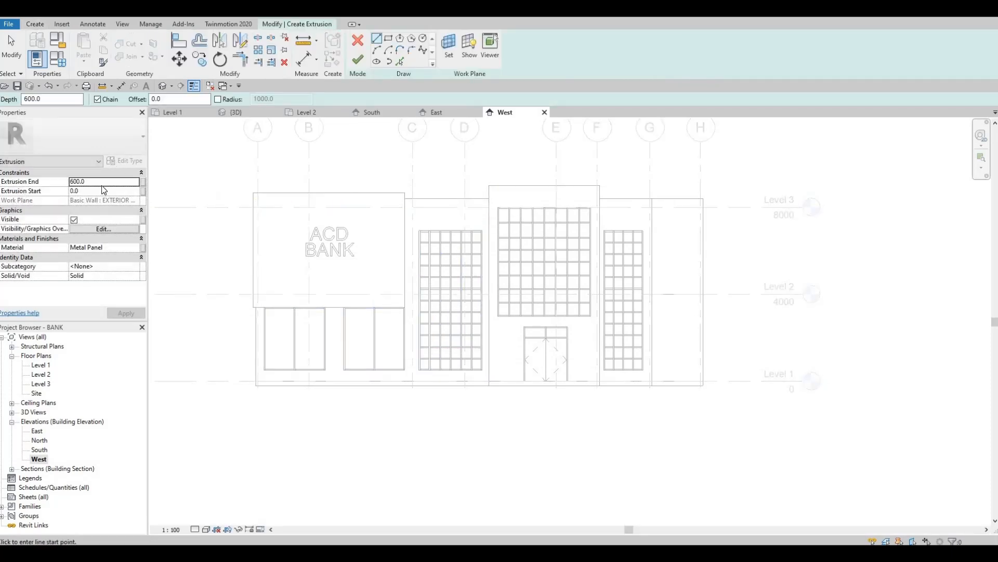
Set the Extrusion End to 100 and assign the "Wall Texture, Orange..." library material to the extrusion
left_click(103, 183)
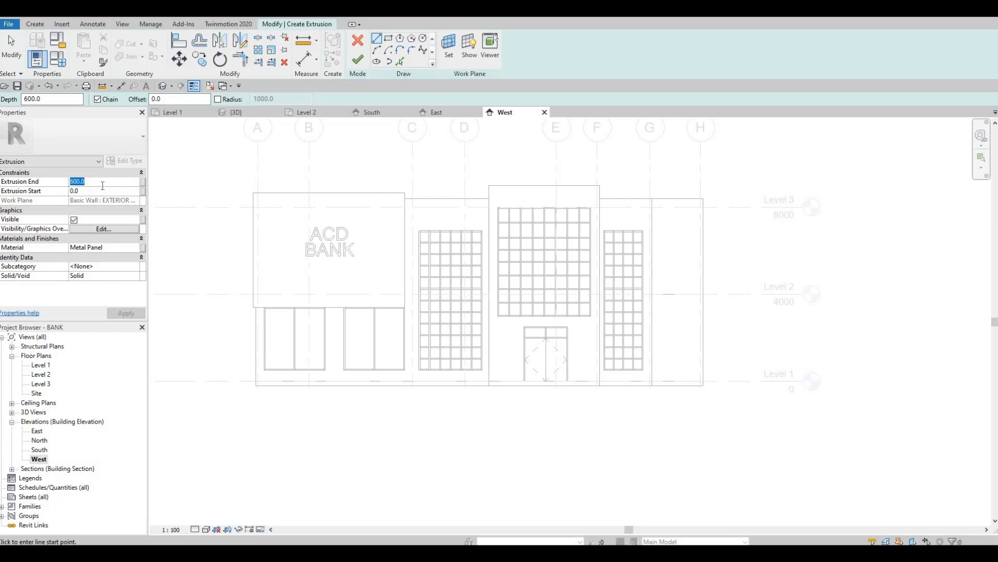
type("1")
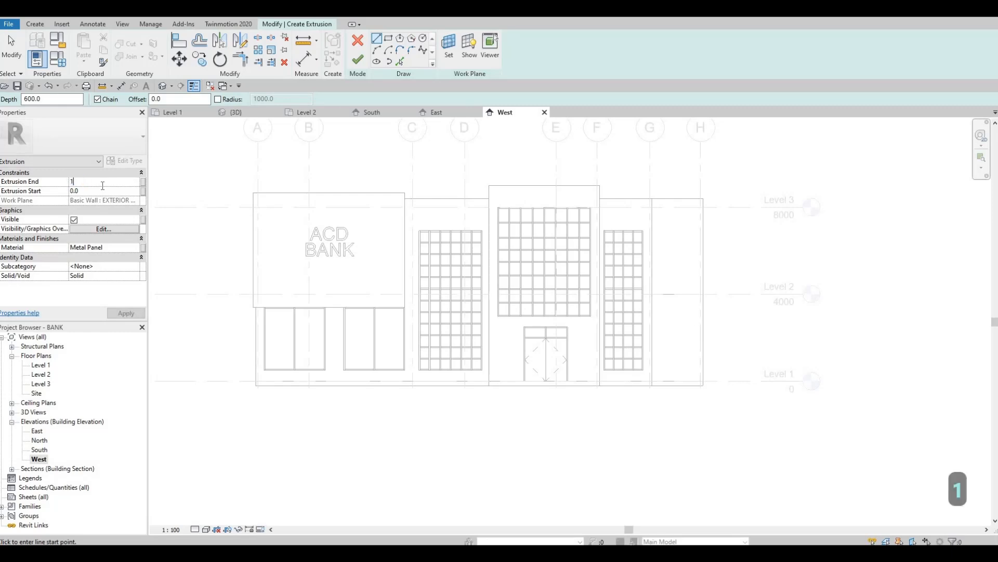
type("00")
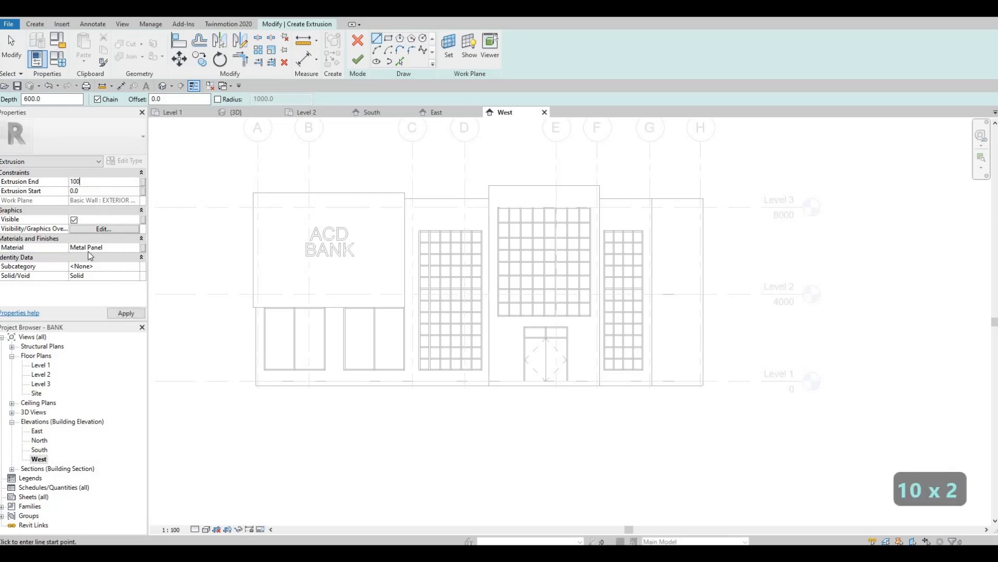
left_click(136, 249)
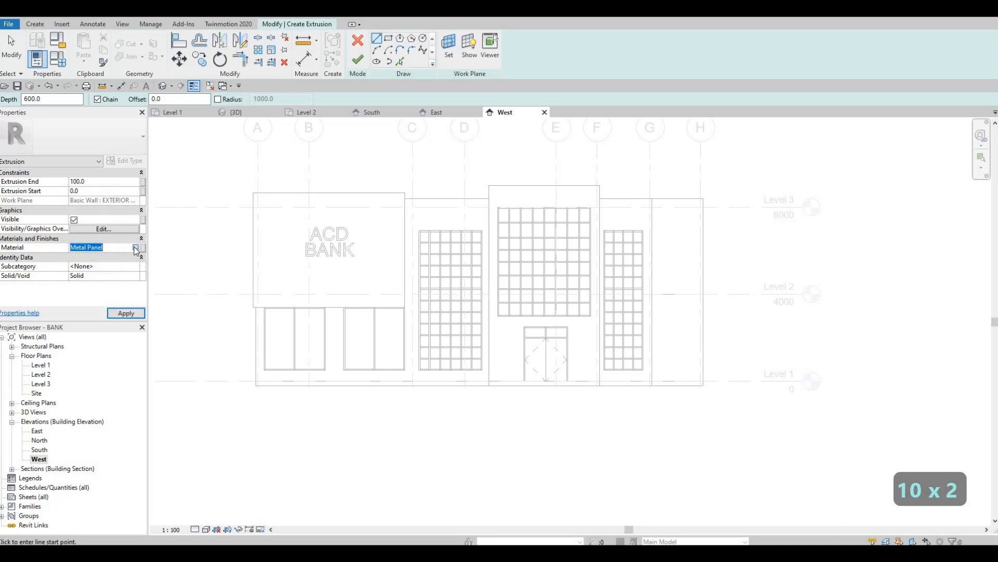
left_click(136, 249)
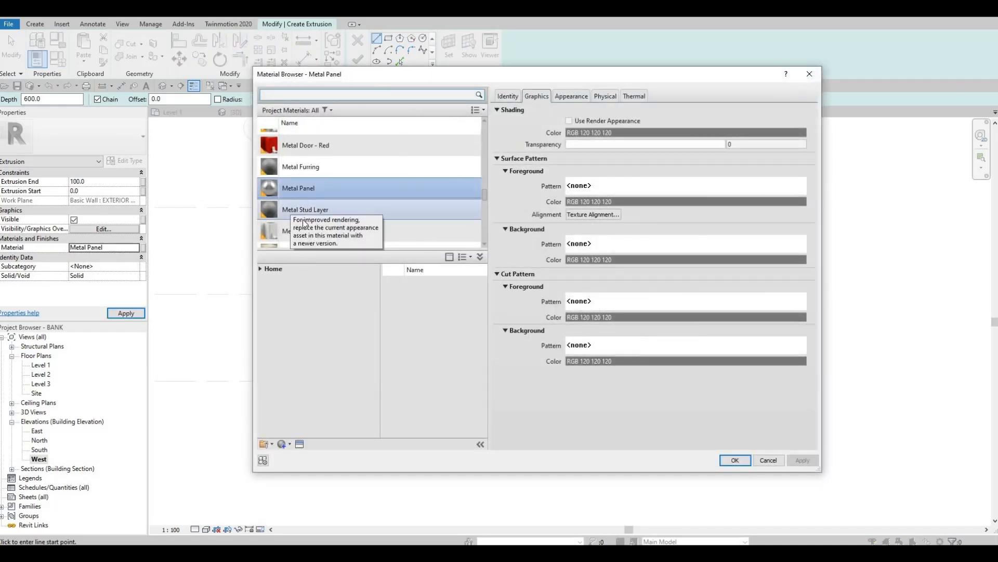
left_click(265, 290)
scroll(278, 356, "down", 2)
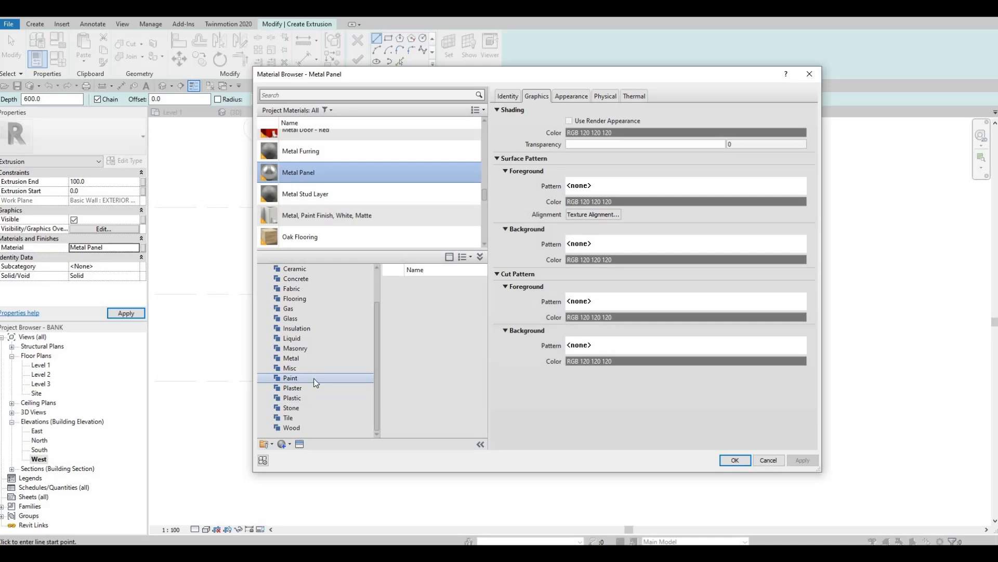
left_click(319, 378)
left_click(470, 284)
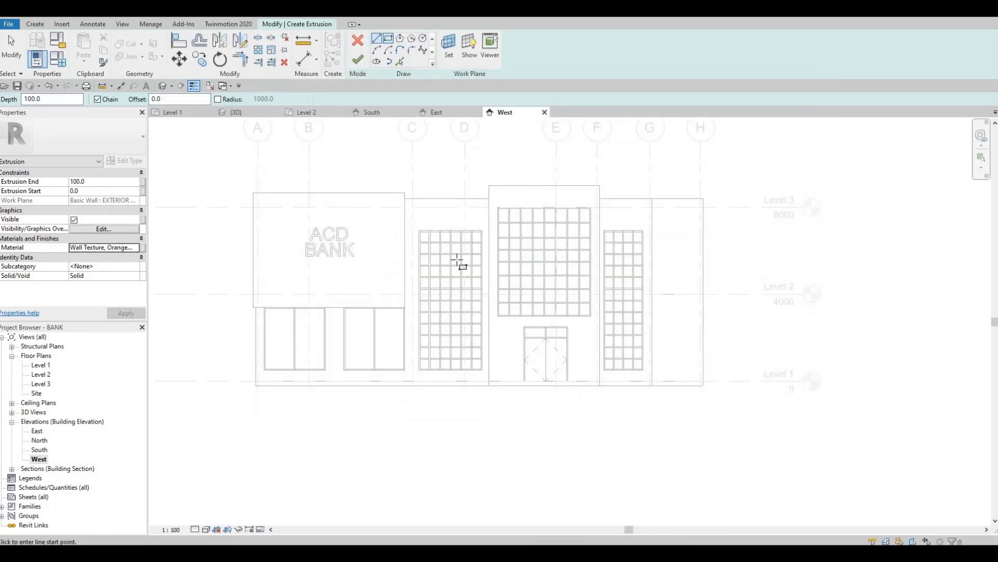
Sketch an outer rectangle about 3514 by 7296 mm around the tall window between the sign panel and the entrance tower
scroll(457, 259, "up", 2)
left_click(390, 201)
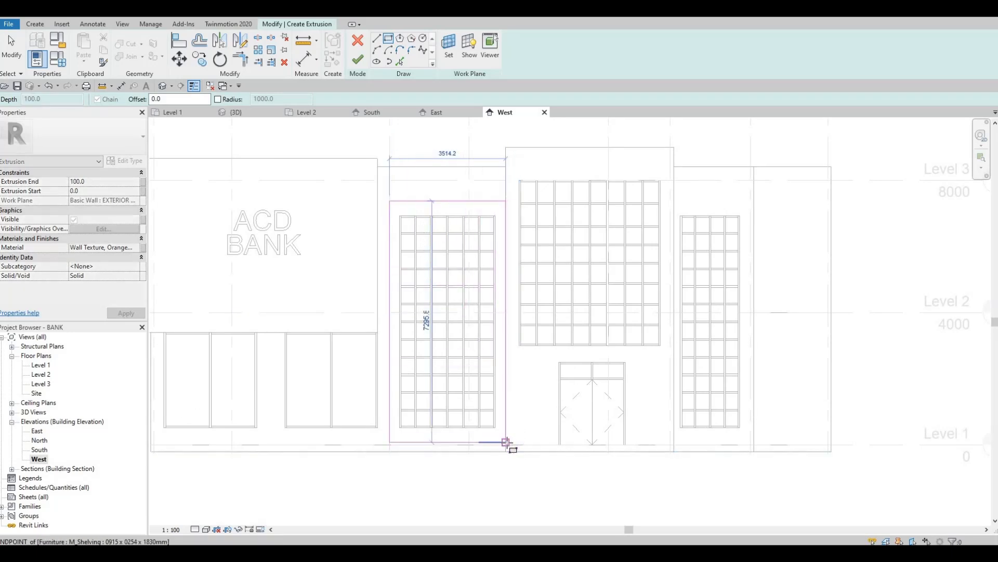
key("Escape")
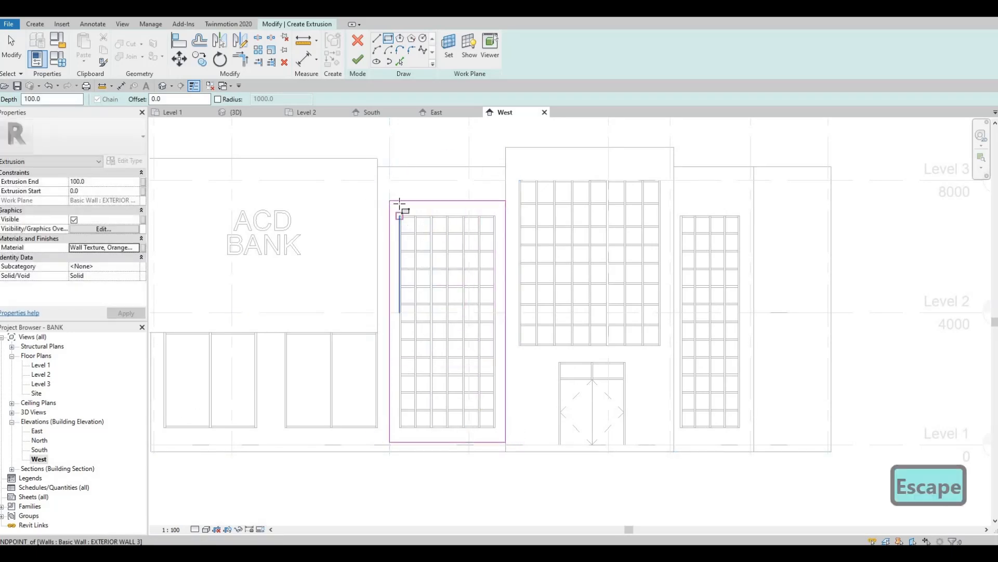
Sketch an inner rectangle about 6488 mm high along the edges of the tall window's opening
scroll(402, 211, "up", 2)
left_click(400, 222)
middle_click_drag(532, 394, 501, 246)
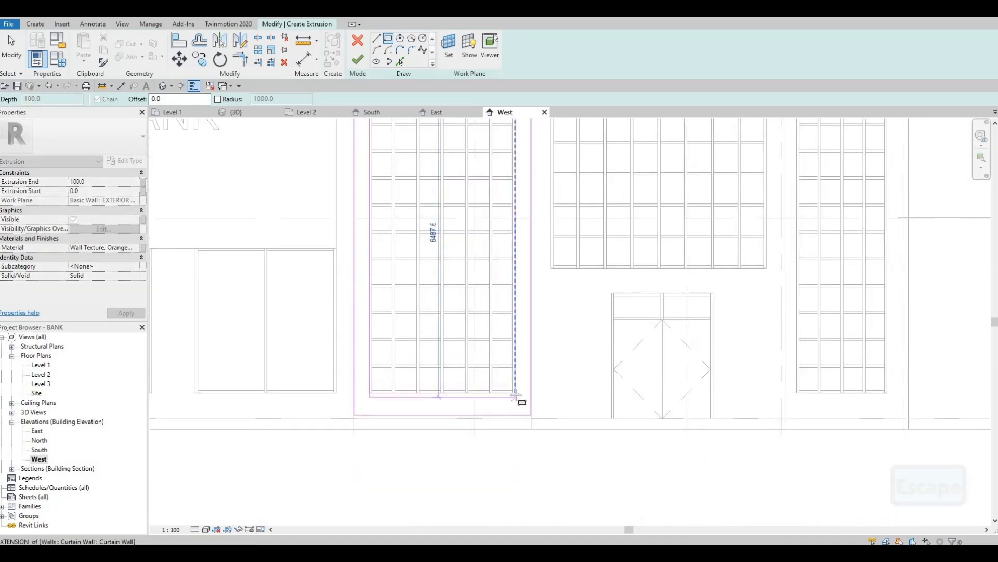
key("Escape")
key("Escape")
scroll(524, 175, "down", 2)
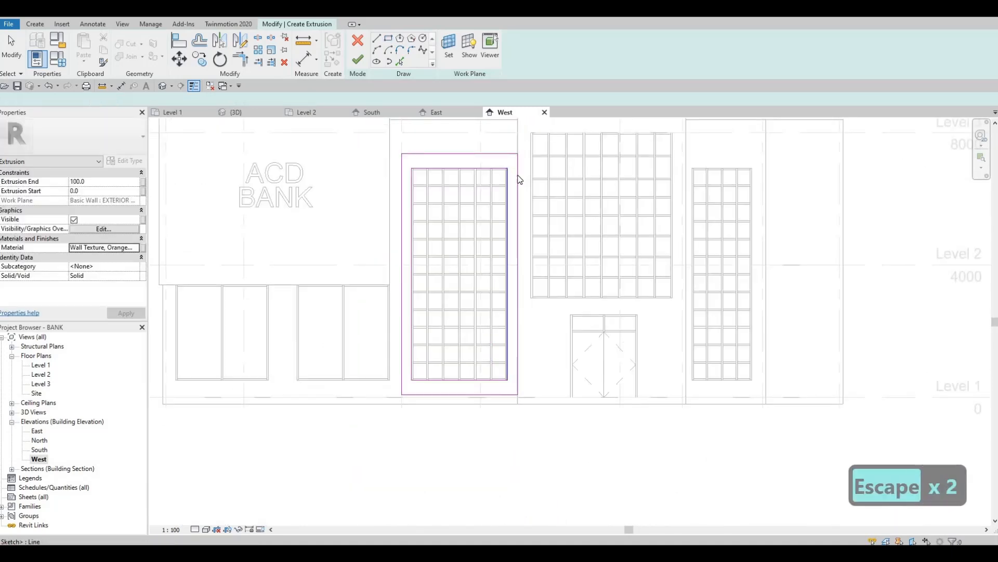
Match the frame's side widths by copying the tower-side distance and setting the opposite outer line 314.2 mm from the inner rectangle
scroll(513, 130, "up", 8)
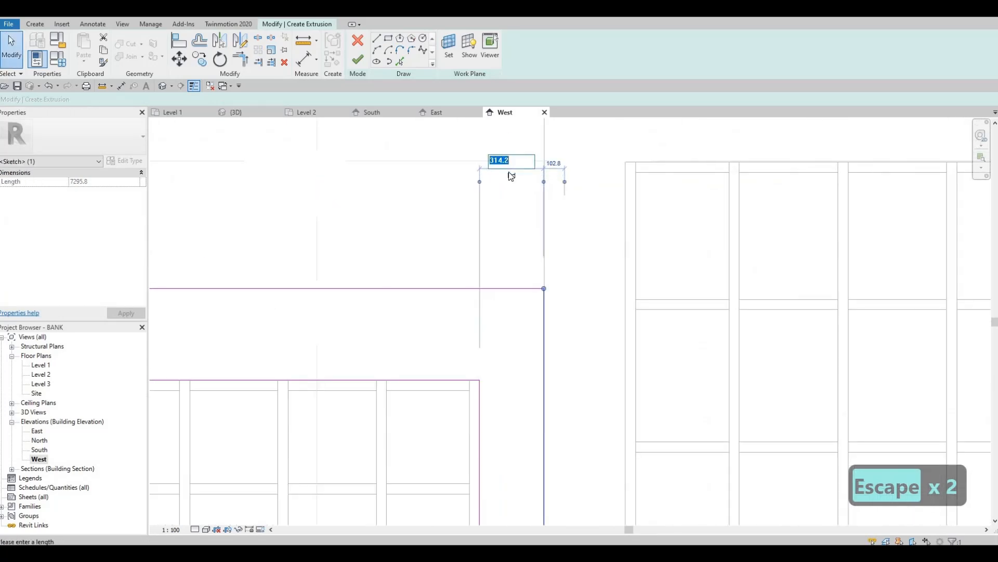
key("ctrl+c")
scroll(384, 234, "down", 3)
key("Escape")
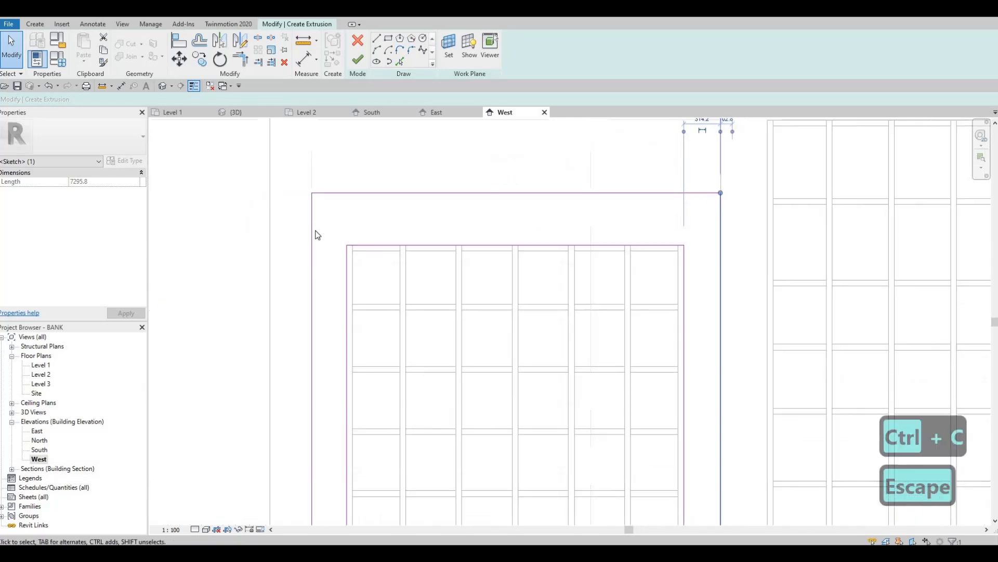
left_click(313, 231)
mouse_move(339, 192)
middle_mouse_down("ctrl")
mouse_move(390, 261)
mouse_move(357, 326)
mouse_move(379, 273)
middle_mouse_up("ctrl")
scroll(363, 375, "up", 4)
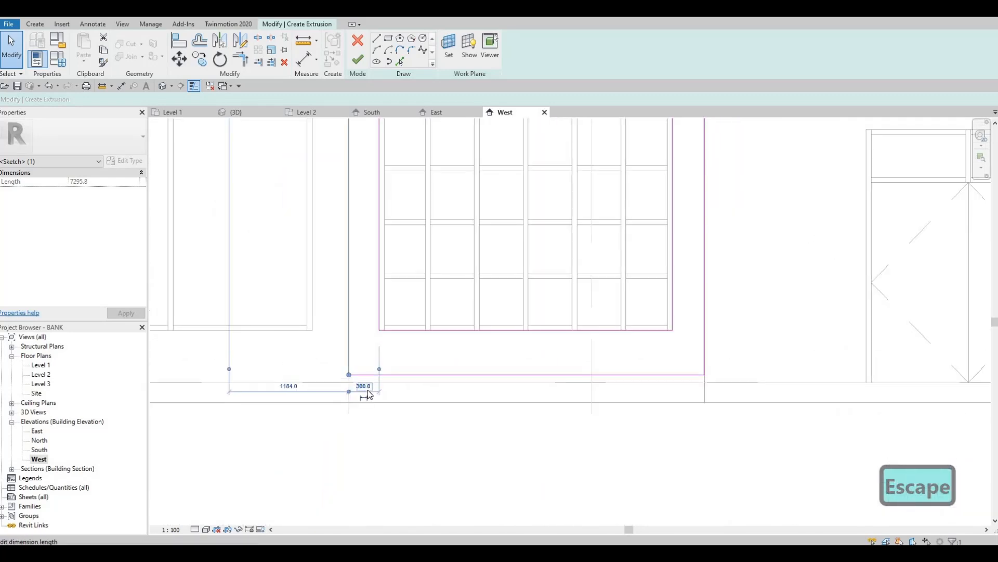
left_click(369, 392)
key("ctrl+v")
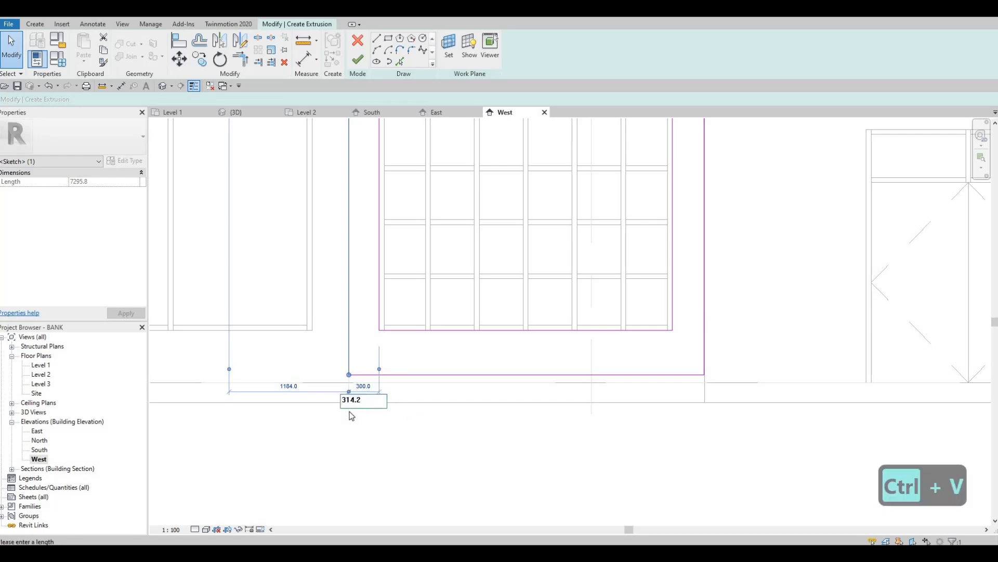
key("Return")
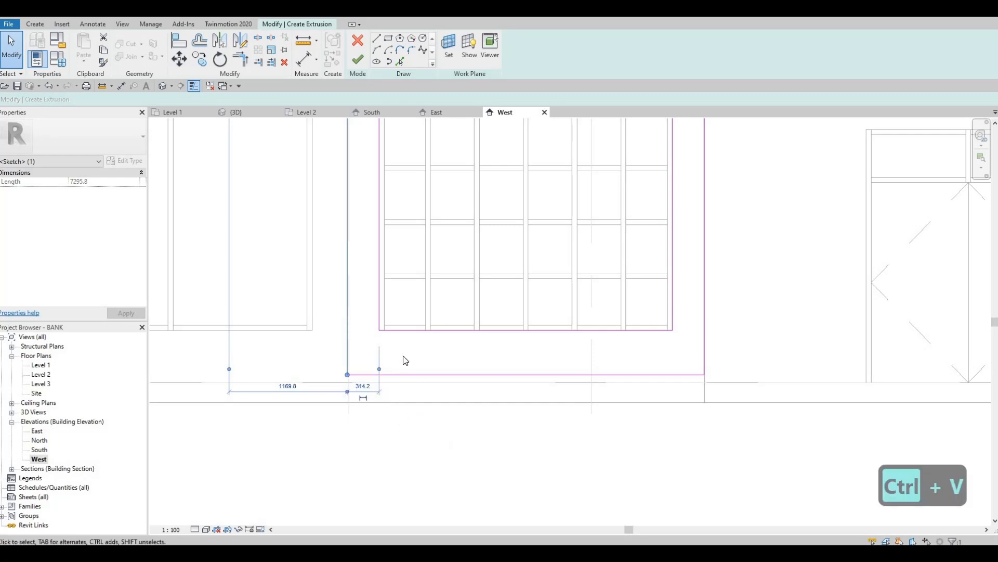
scroll(499, 370, "down", 2)
key("Escape")
Move the outer rectangle's bottom line down onto the Level 1 line
scroll(485, 339, "up", 2)
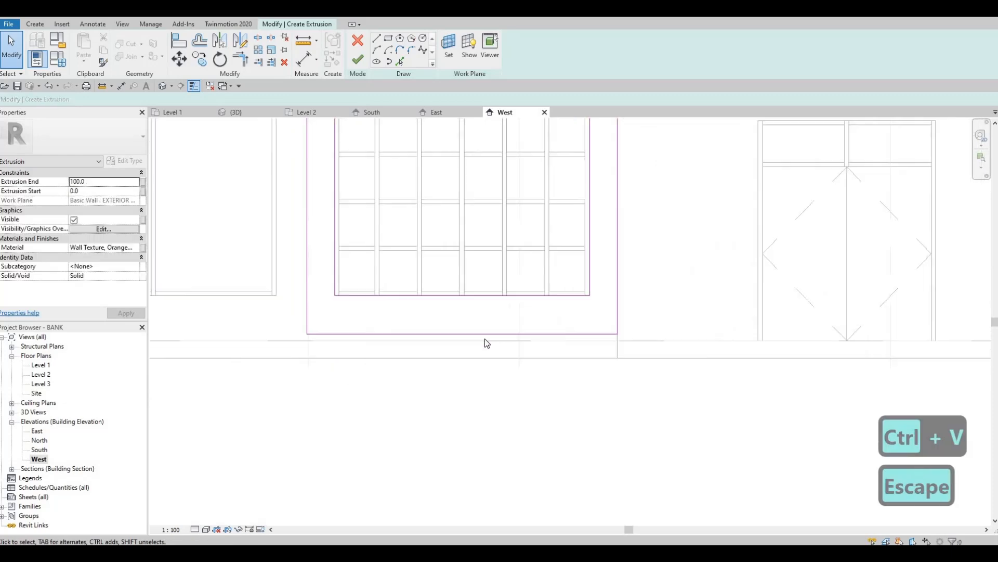
mouse_move(479, 335)
left_mouse_down()
mouse_move(474, 350)
mouse_move(471, 330)
left_mouse_up()
scroll(476, 306, "down", 4)
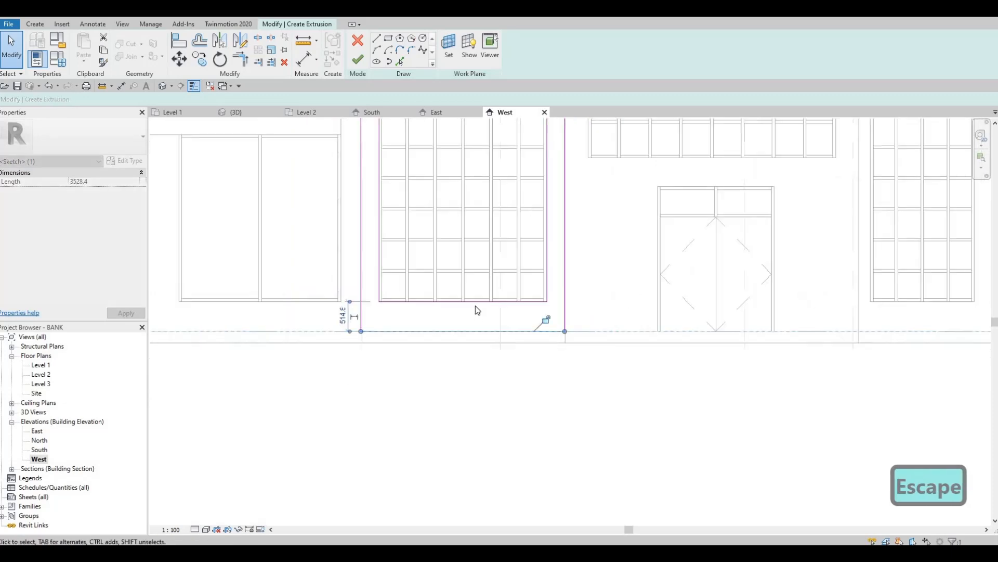
Sketch an outer rectangle about 2220 by 7345 mm around the narrow window on the far side of the entrance tower
key("Escape")
scroll(448, 294, "up", 1)
middle_click_drag(516, 164, 428, 157)
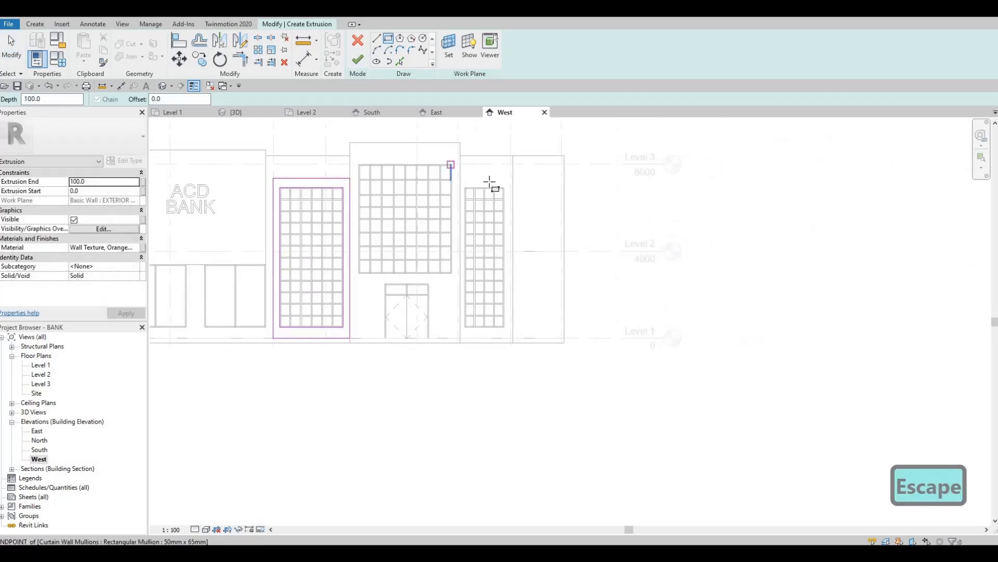
scroll(491, 181, "up", 2)
left_click(445, 177)
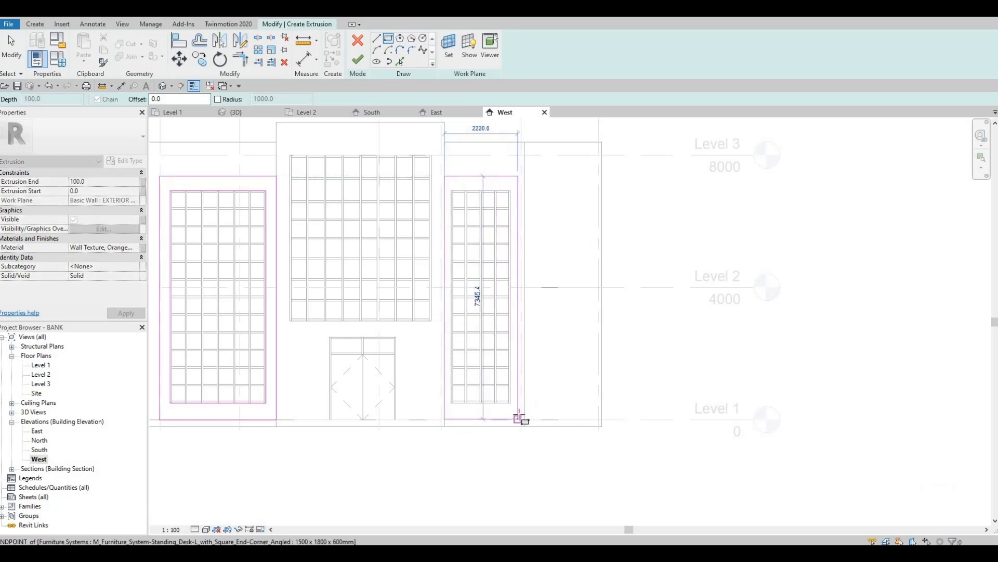
left_click(514, 283)
key("Escape")
scroll(495, 218, "up", 2)
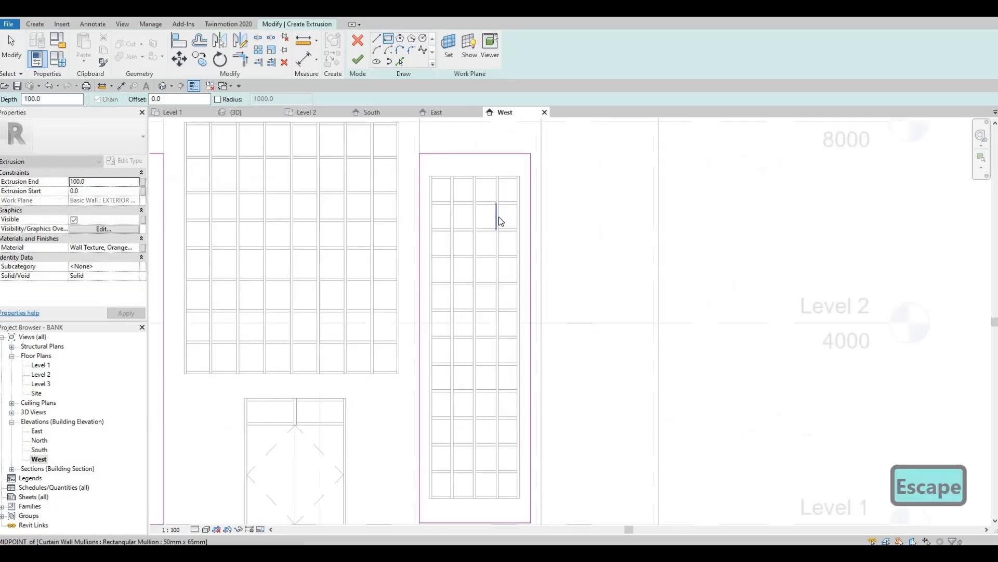
key("Escape")
scroll(500, 217, "down", 4)
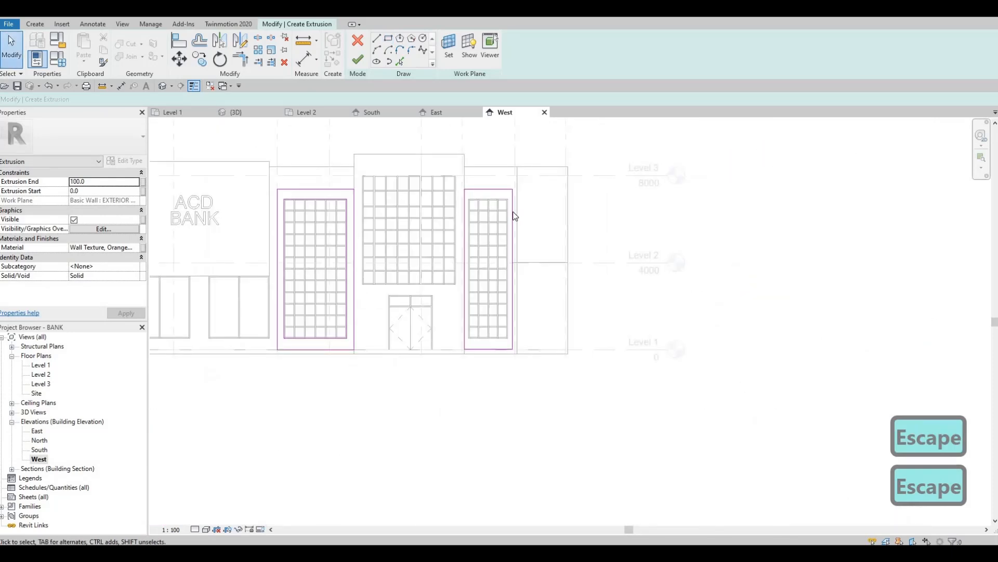
Try to move the new rectangle's vertical line farthest from the tower outward, and undo the move
scroll(514, 218, "up", 2)
left_click(512, 215)
scroll(512, 215, "up", 2)
left_click_drag(523, 214, 525, 216)
scroll(505, 192, "down", 3)
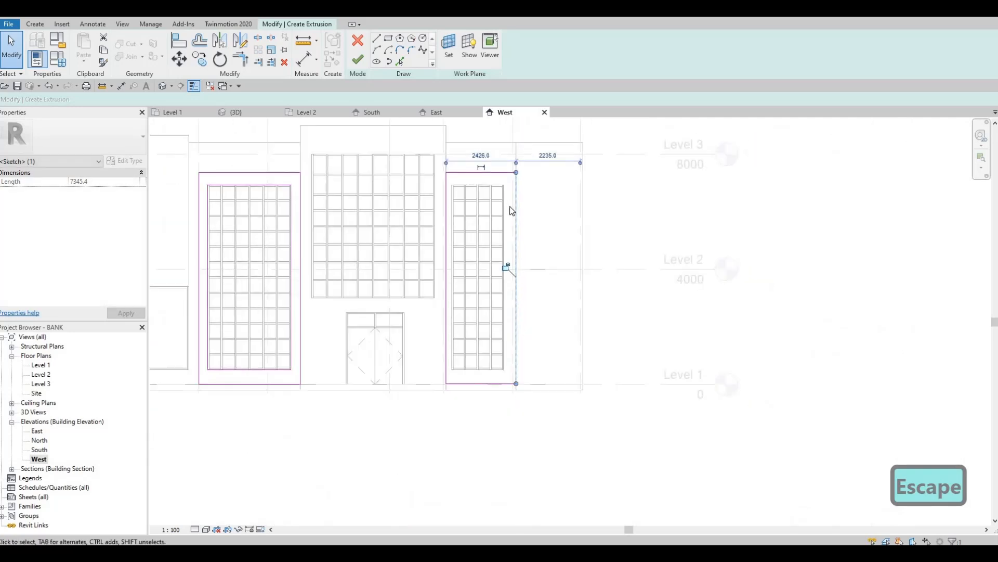
key("ctrl+z")
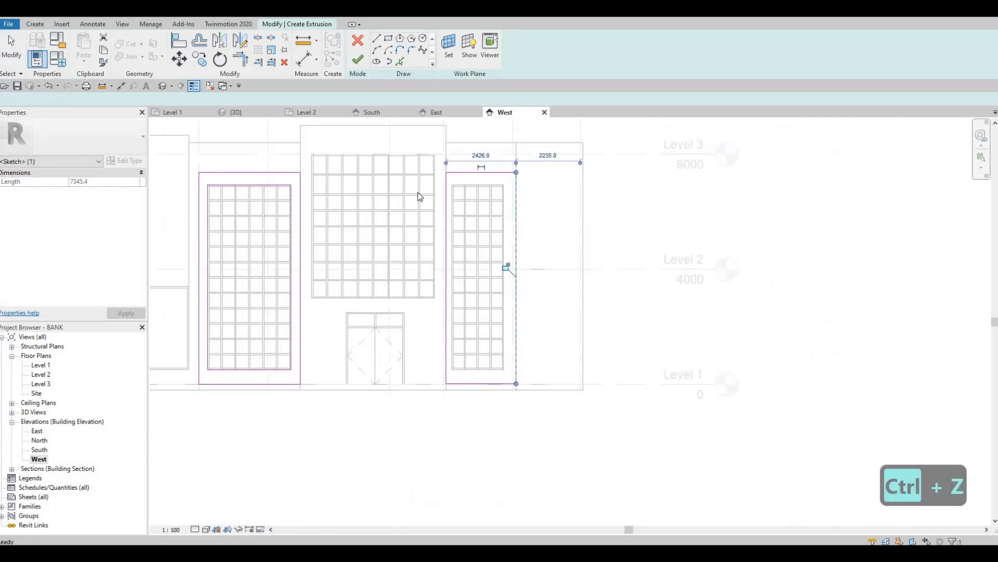
Measure the distance from the rectangle's tower-side line to the narrow window's edge
scroll(508, 205, "up", 4)
key("Escape")
left_click(346, 229)
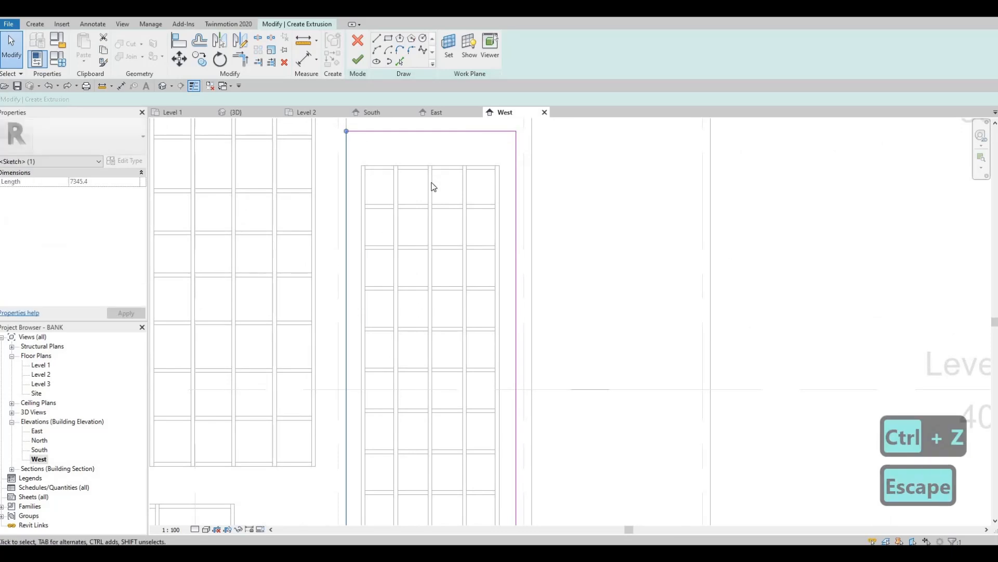
scroll(390, 281, "down", 3)
scroll(371, 281, "up", 5)
scroll(374, 281, "up", 2)
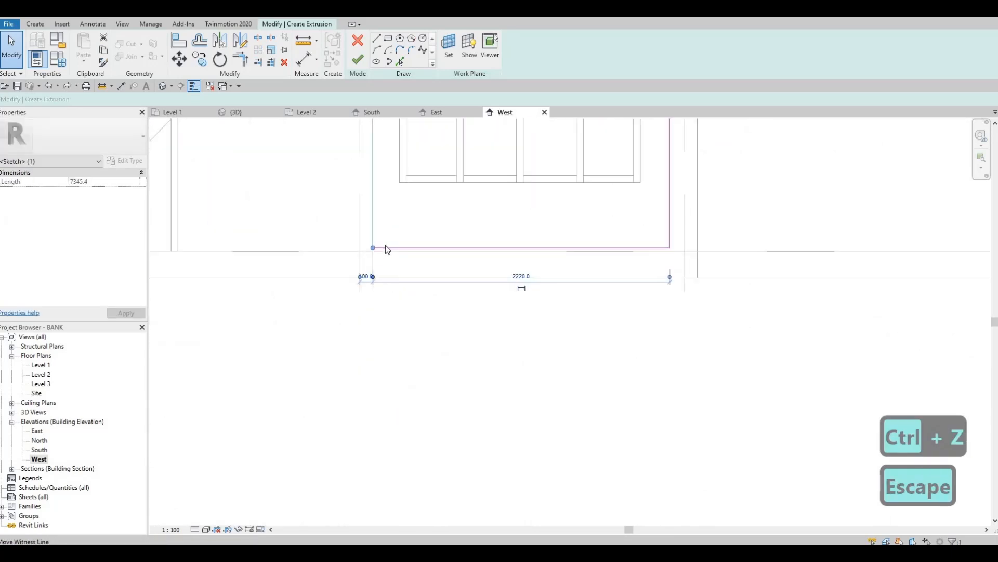
middle_click_drag(567, 275, 514, 328)
scroll(514, 328, "down", 1)
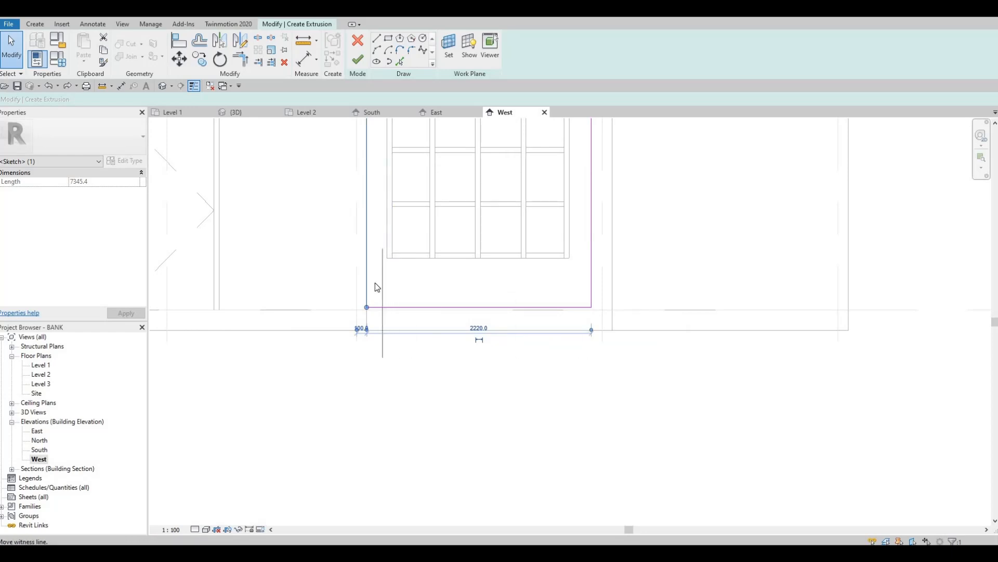
left_click_drag(379, 330, 379, 328)
scroll(379, 329, "up", 1)
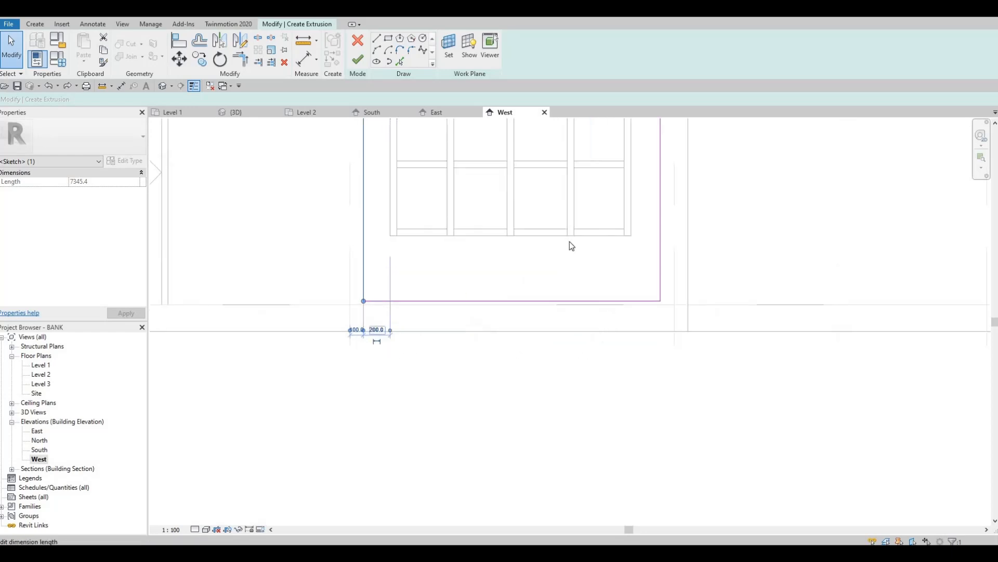
key("Escape")
Set the rectangle's vertical line farthest from the tower 200 mm from the narrow window's edge
left_click(659, 211)
scroll(531, 415, "down", 2)
middle_click_drag(590, 144, 539, 362)
scroll(539, 362, "down", 3)
middle_click_drag(534, 146, 527, 197)
scroll(541, 191, "up", 2)
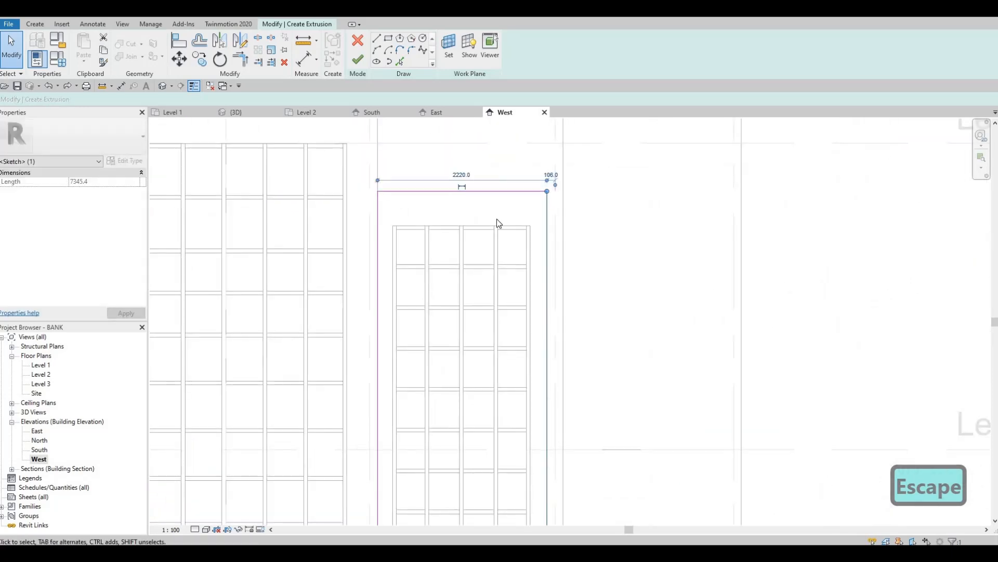
left_click_drag(546, 196, 546, 189)
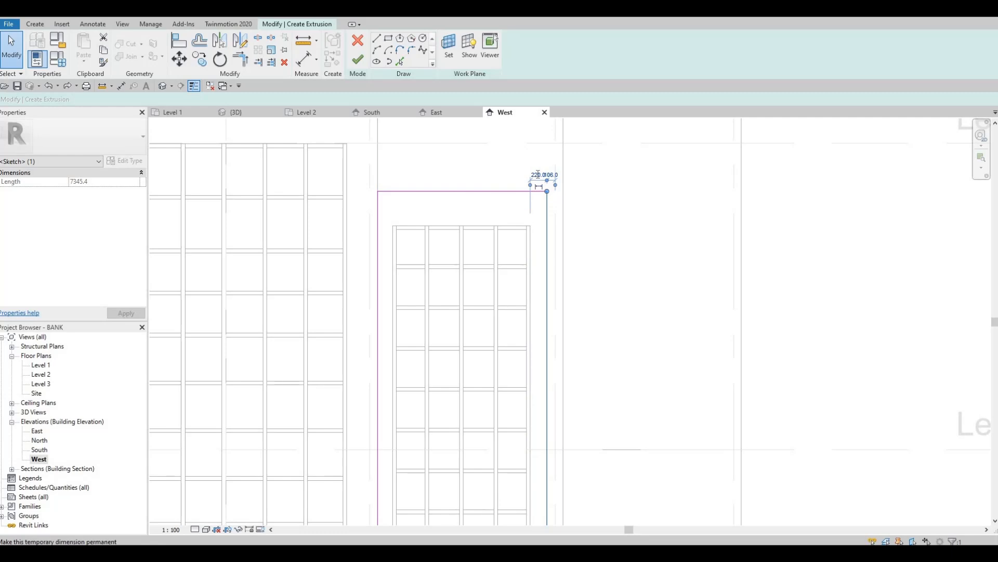
left_click(537, 178)
type("200")
key("Return")
key("Escape")
scroll(495, 200, "down", 3)
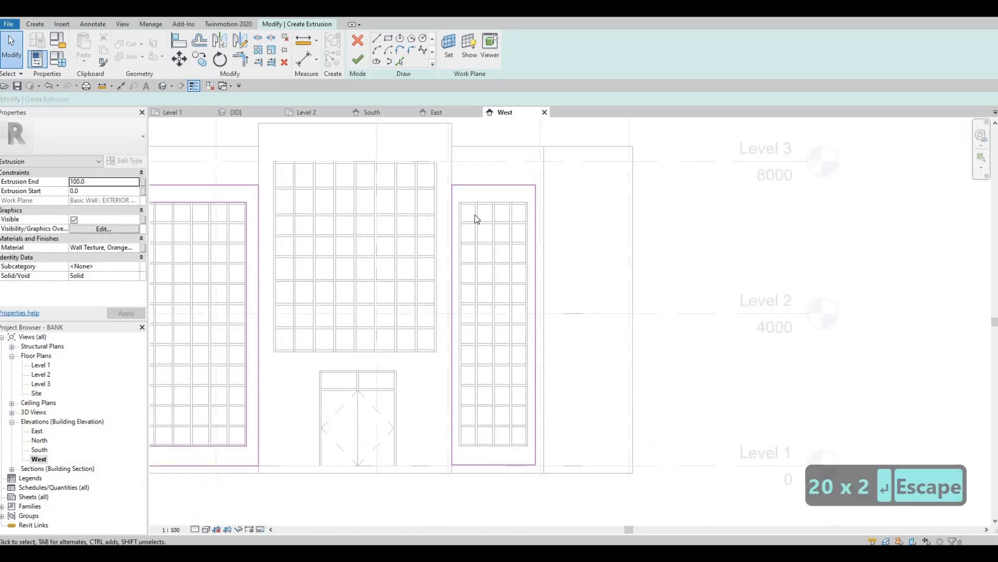
Sketch an inner rectangle along the outer edges of the narrow window beside the entrance tower
middle_click_drag(475, 214, 510, 206)
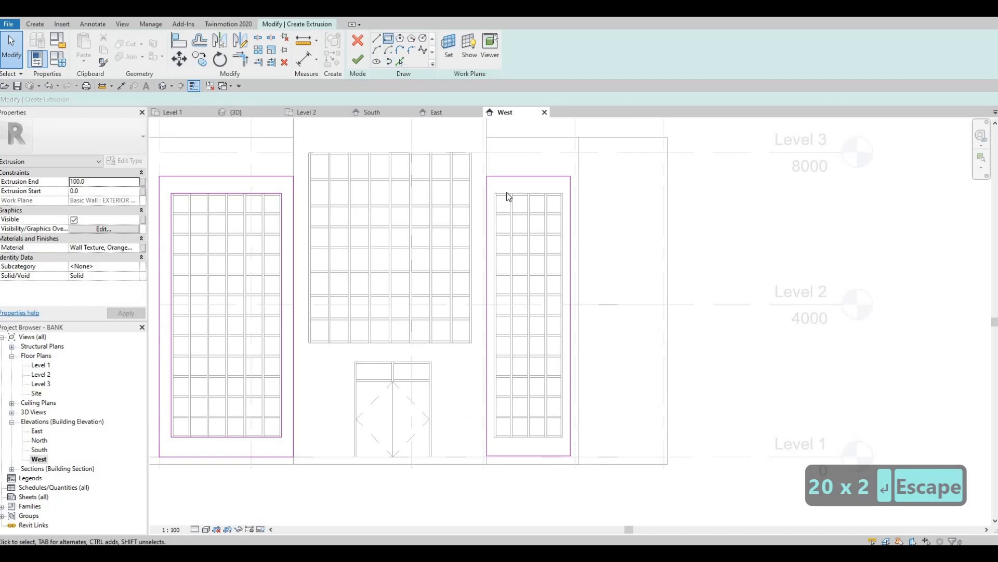
scroll(509, 197, "up", 5)
left_click(377, 39)
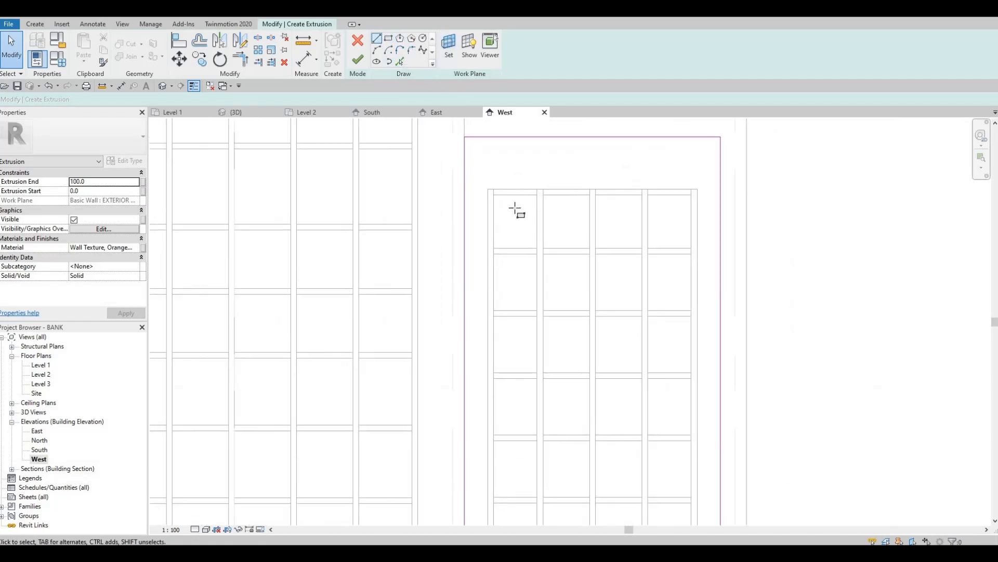
left_click(489, 189)
scroll(555, 364, "down", 5)
scroll(554, 348, "down", 1)
middle_click_drag(581, 474, 572, 384)
scroll(574, 383, "up", 5)
left_click(592, 408)
key("Escape")
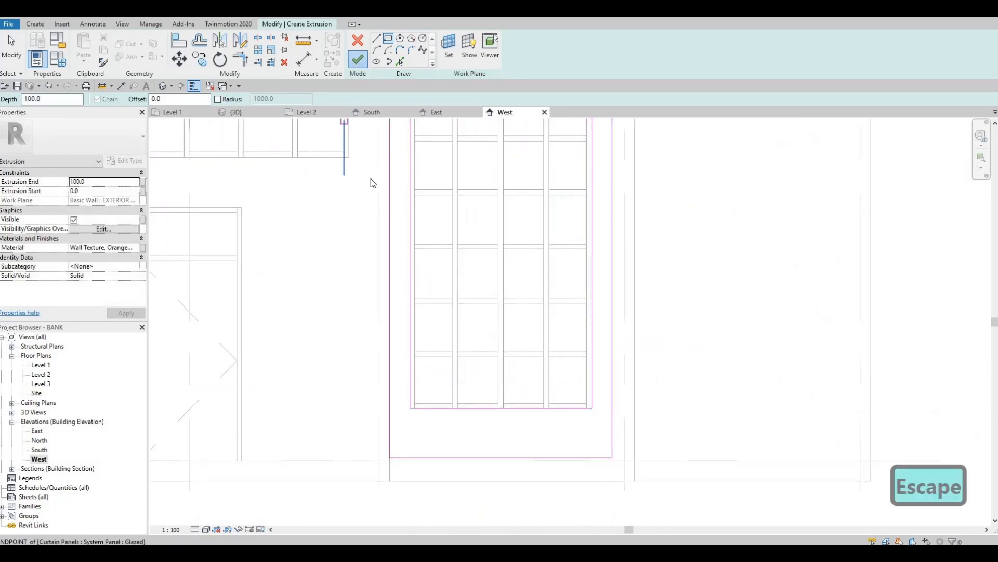
Finish the extrusion and its in-place model, and inspect both window frames in the 3D view
left_click(357, 58)
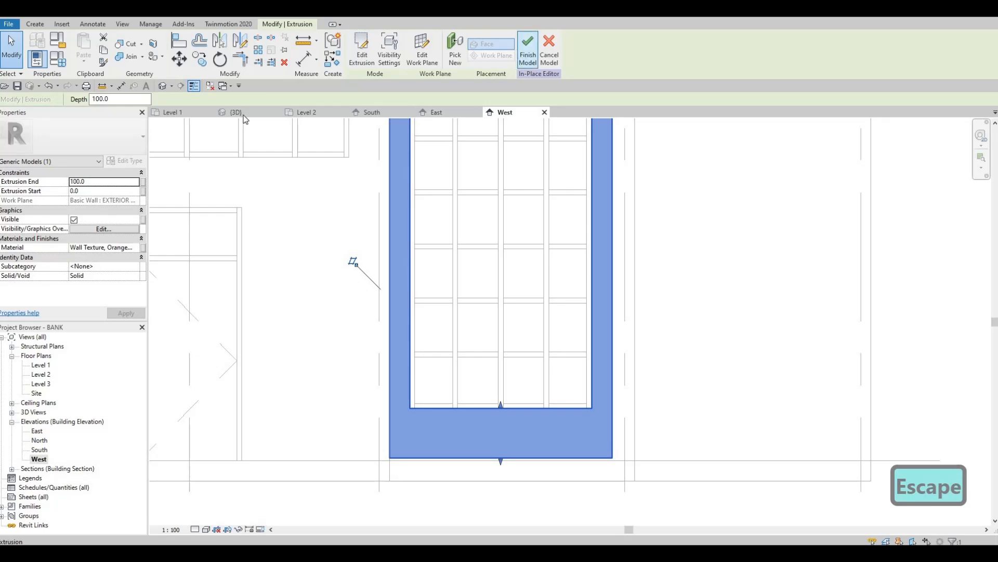
left_click(243, 114)
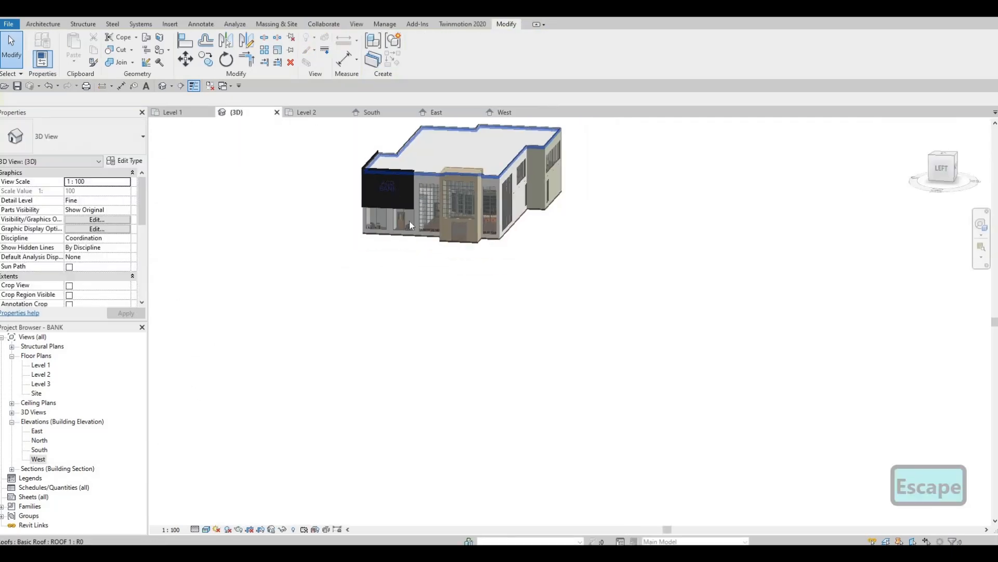
middle_click_drag(458, 207, 497, 253, "shift")
scroll(484, 307, "up", 5)
key("Escape")
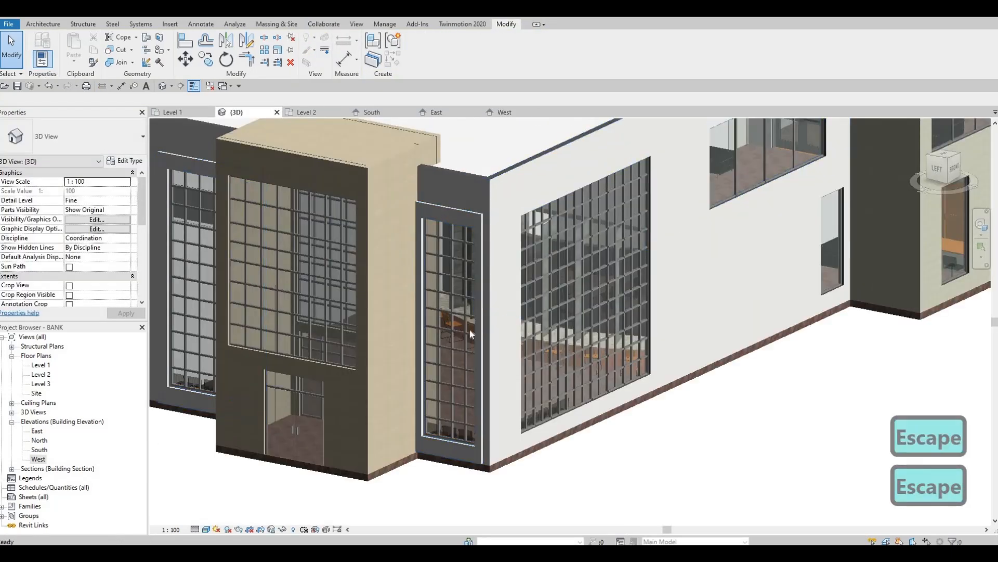
middle_click_drag(470, 330, 537, 291, "shift")
middle_click_drag(489, 360, 530, 261, "shift")
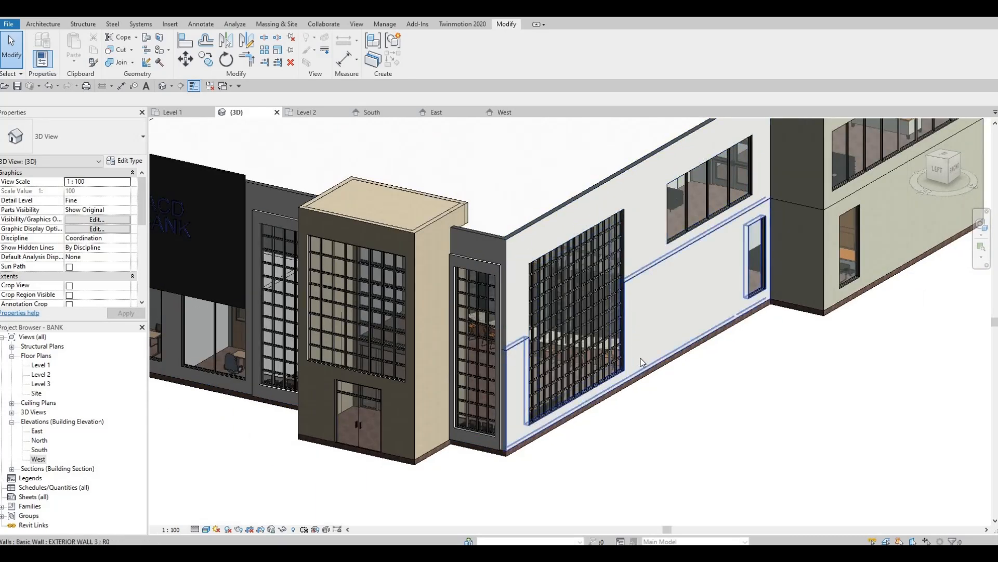
Open the South elevation and create an in-place Generic Models component with the default name
double_click(39, 449)
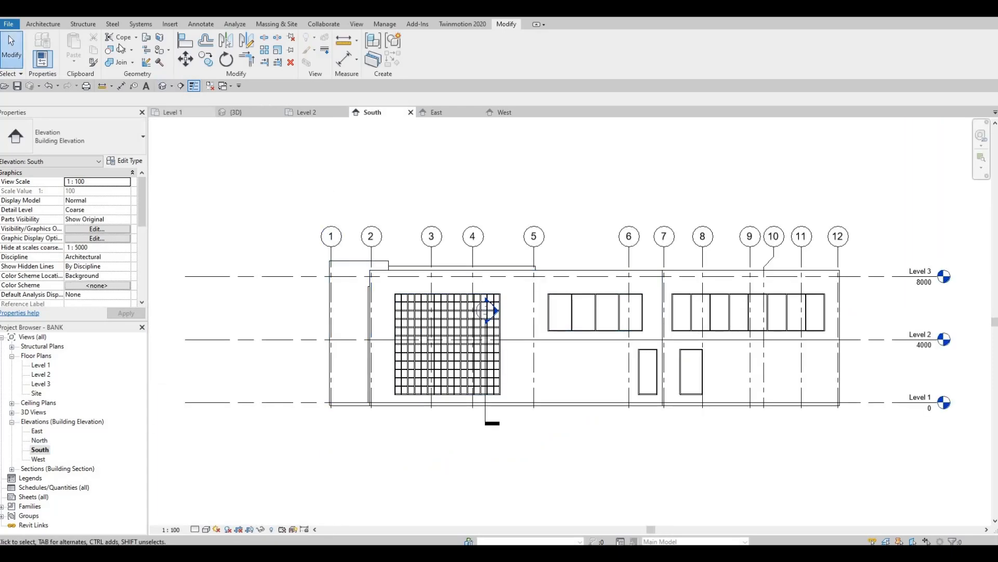
left_click(43, 24)
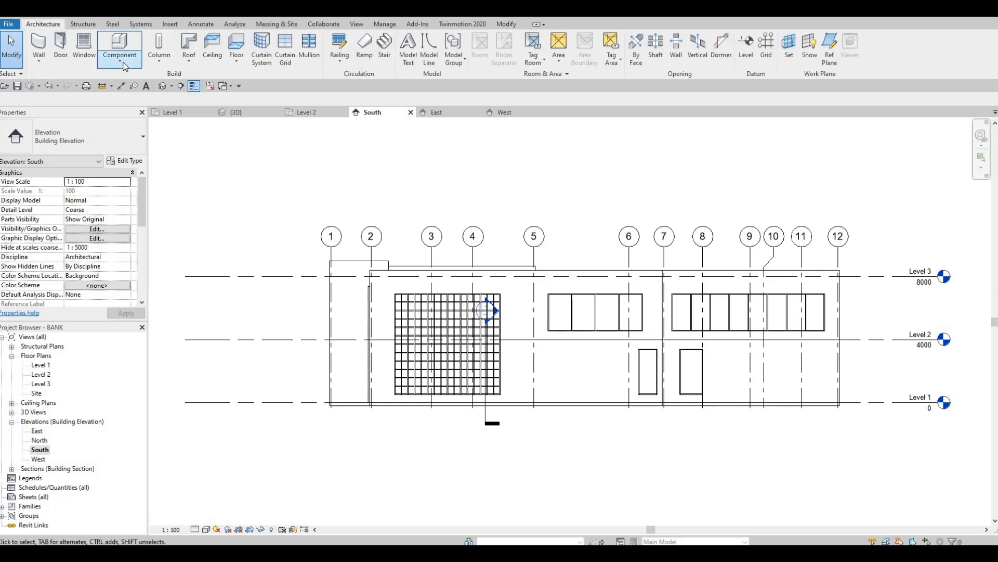
left_click(125, 103)
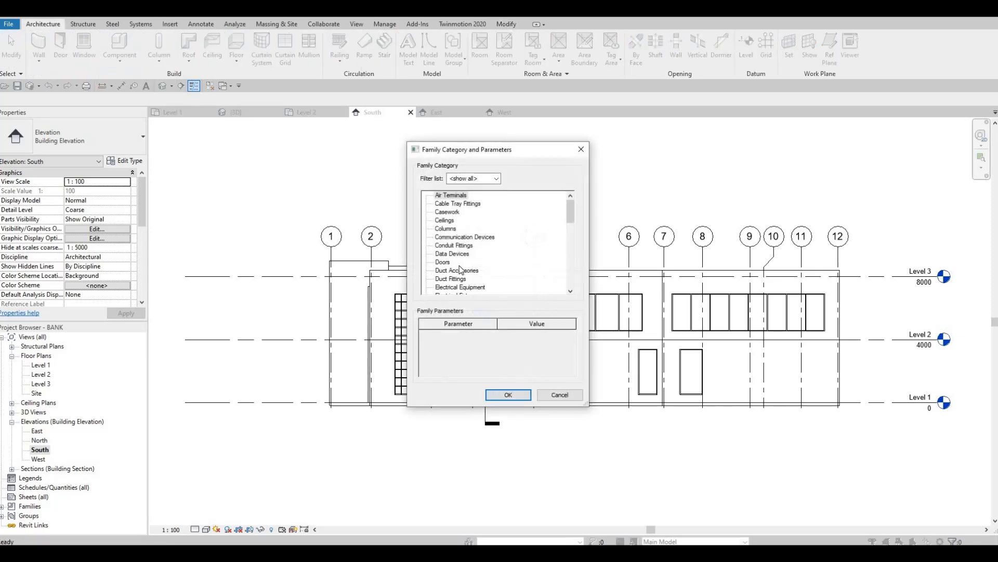
scroll(454, 274, "down", 3)
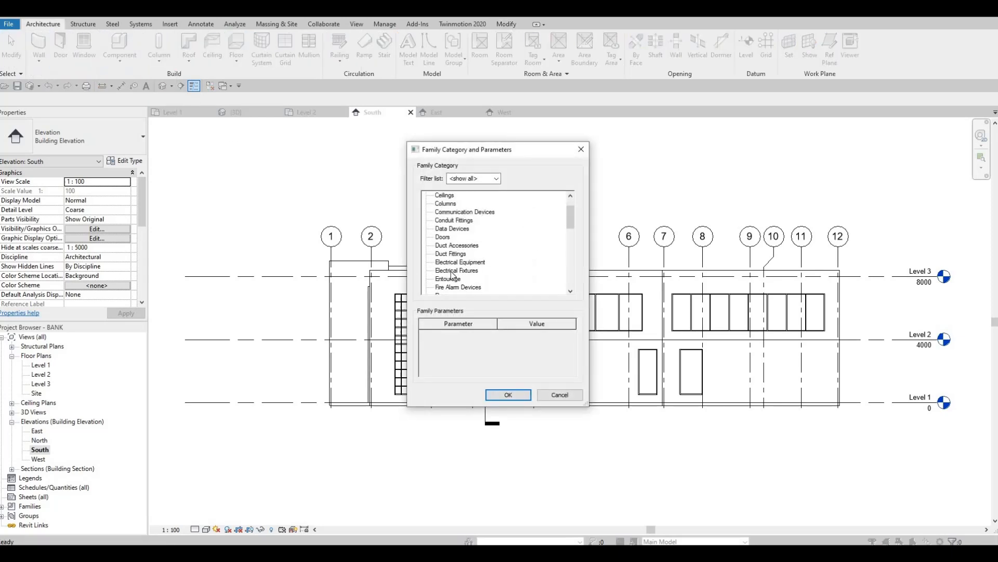
left_click(498, 391)
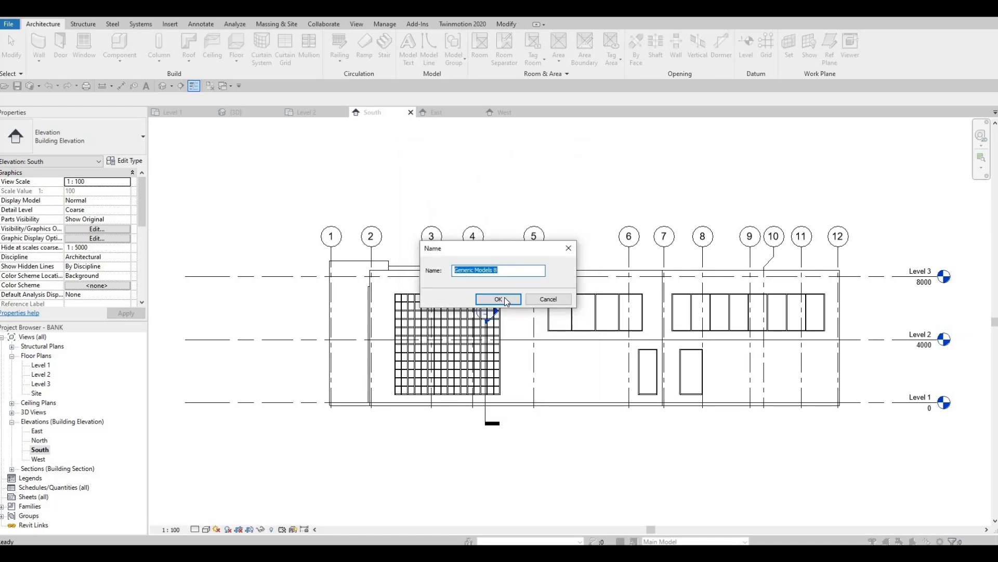
key("Return")
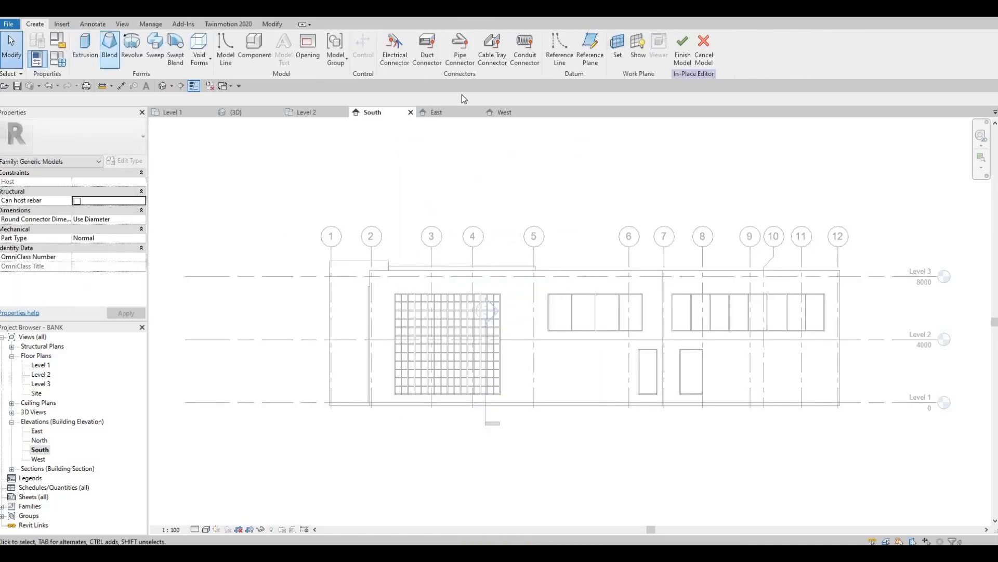
Start an extrusion on the south exterior wall's plane and sketch a rectangle about 6504 mm high around the large gridded window
left_click(461, 342)
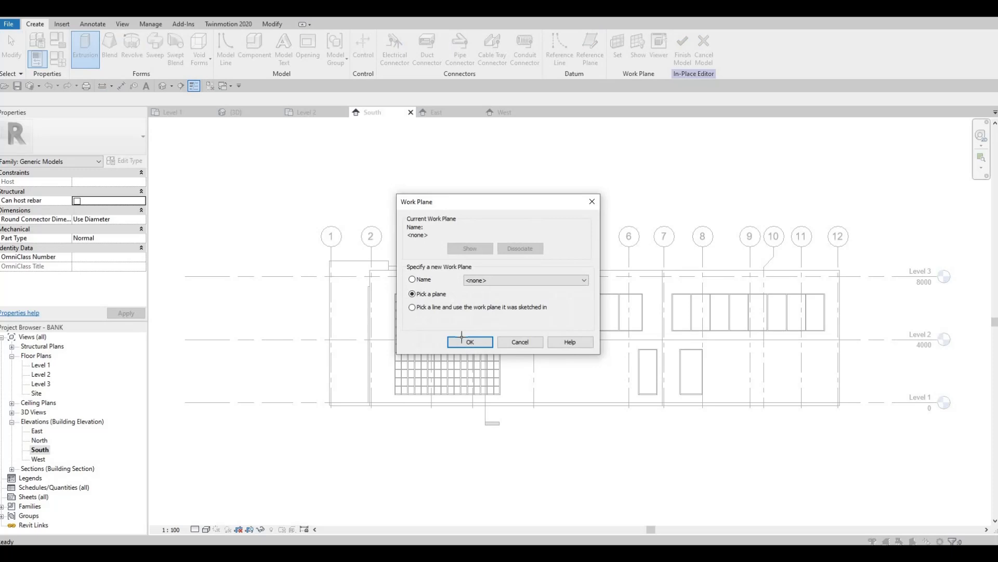
left_click(420, 277)
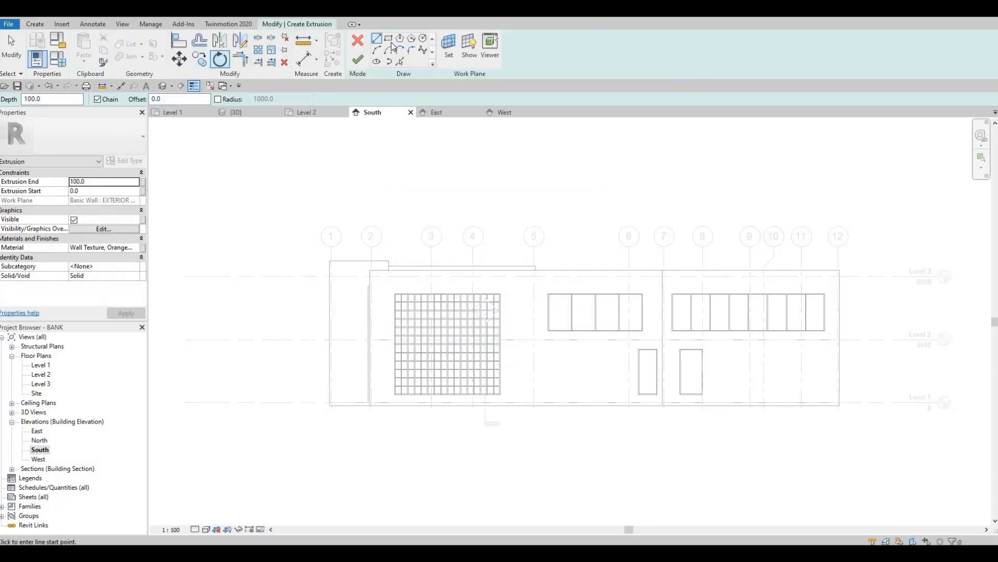
scroll(398, 291, "up", 5)
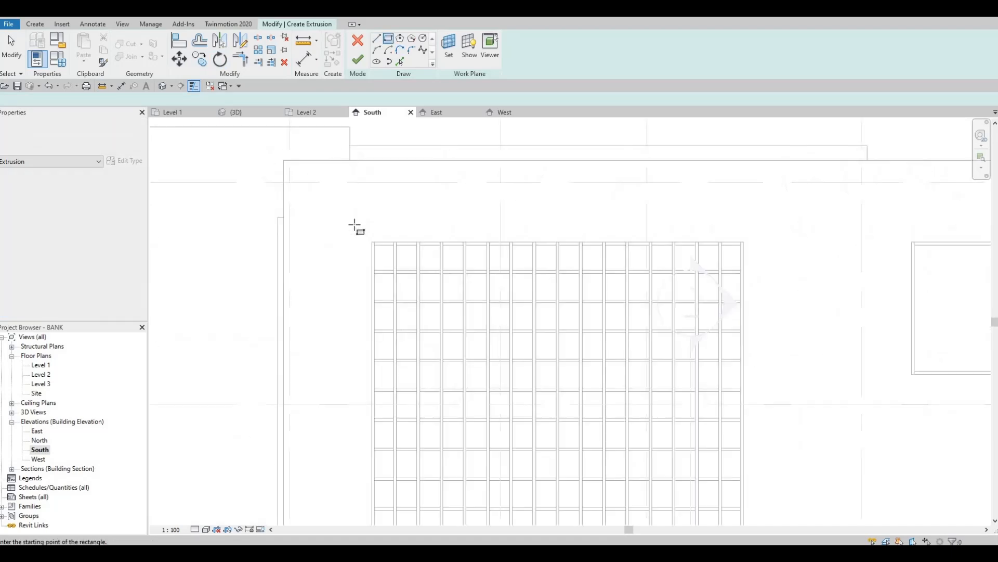
left_click(353, 220)
scroll(546, 374, "down", 5)
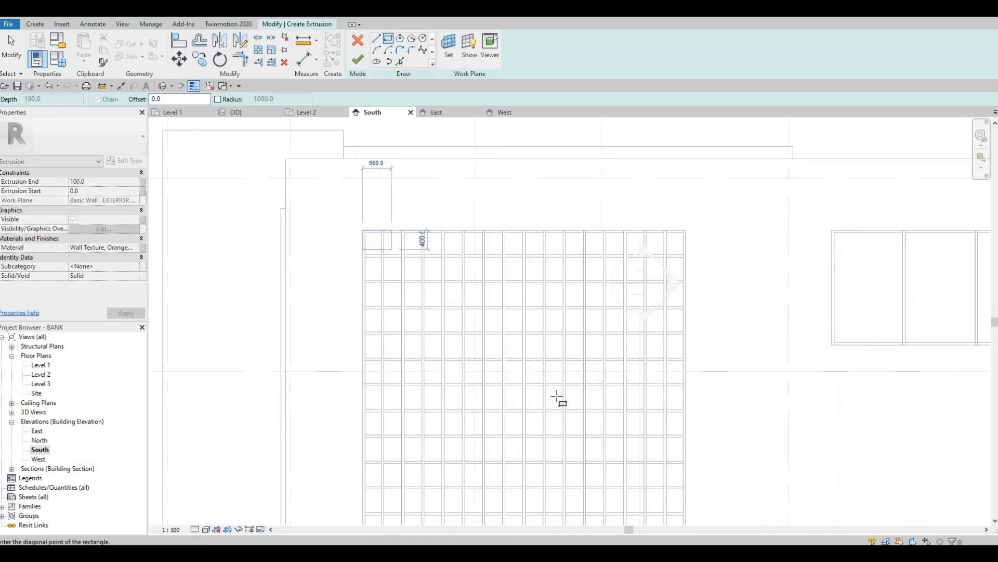
scroll(565, 425, "up", 2)
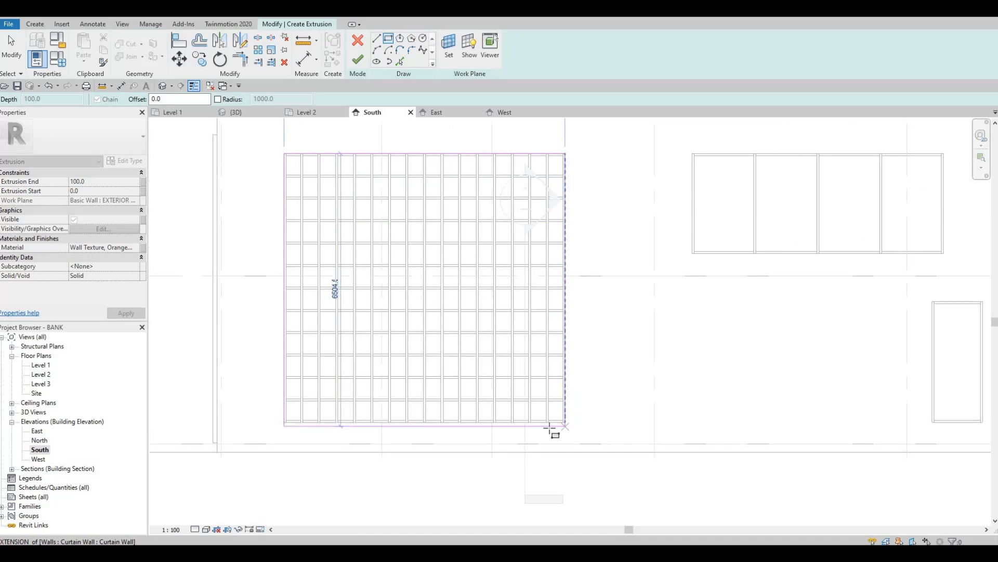
left_click(564, 424)
scroll(560, 434, "up", 2)
key("Escape")
scroll(559, 433, "up", 2)
scroll(564, 389, "down", 4)
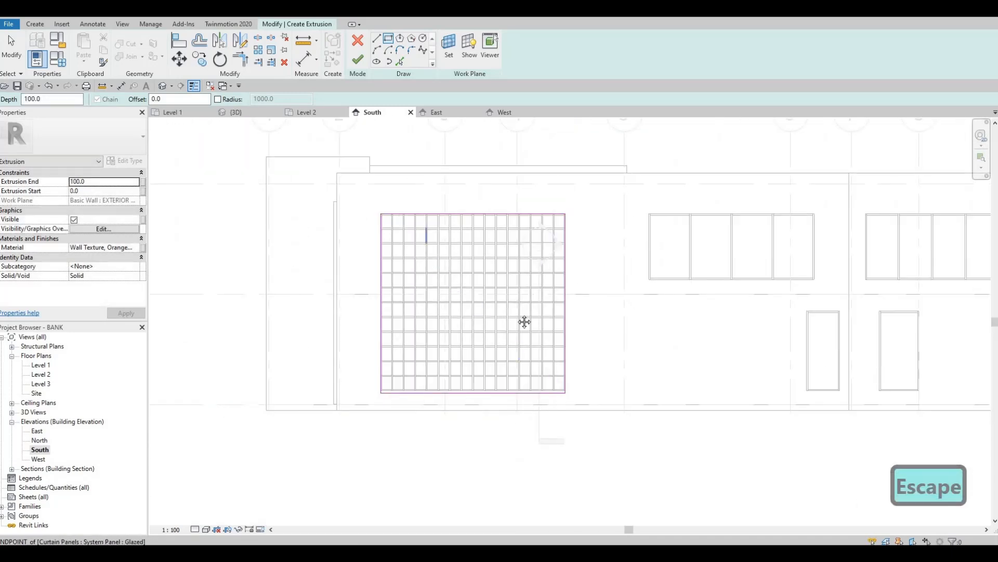
Align the rectangle's bottom line with the bottom edge of the large south window
scroll(314, 392, "up", 5)
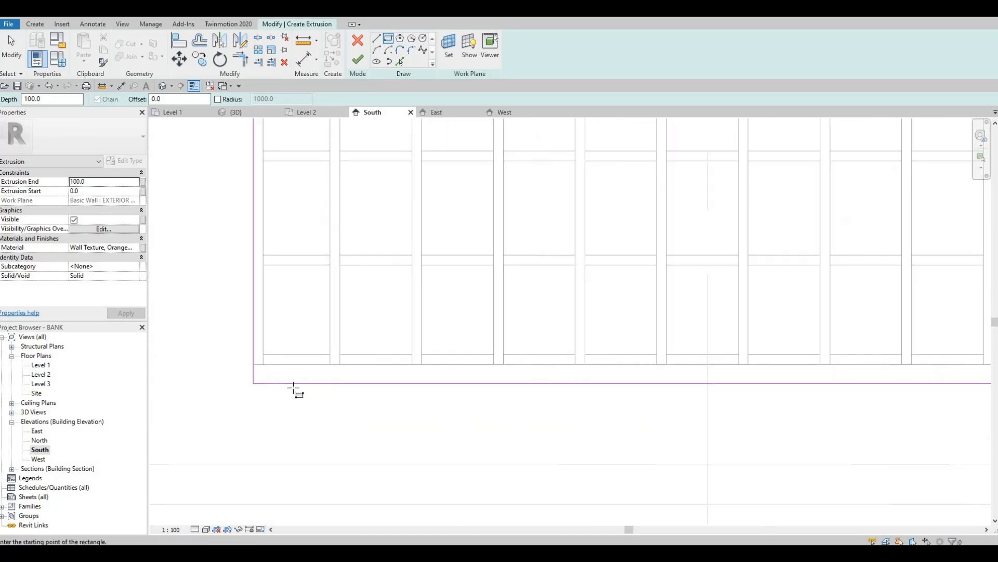
key("Escape")
key("Escape")
key("a")
key("l")
left_click(303, 365)
left_click(300, 383)
scroll(305, 356, "down", 3)
key("Escape")
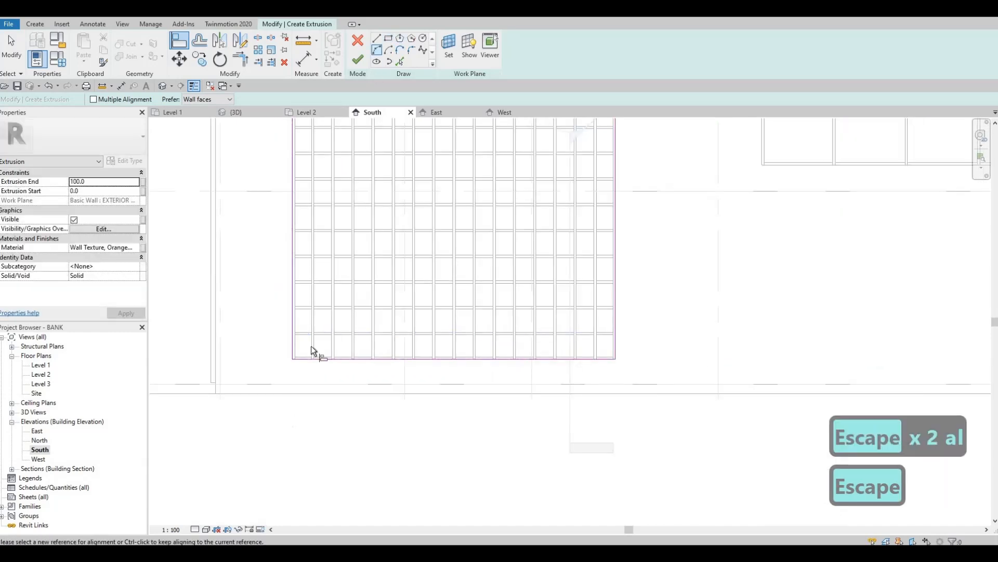
scroll(311, 345, "down", 3)
scroll(282, 253, "up", 3)
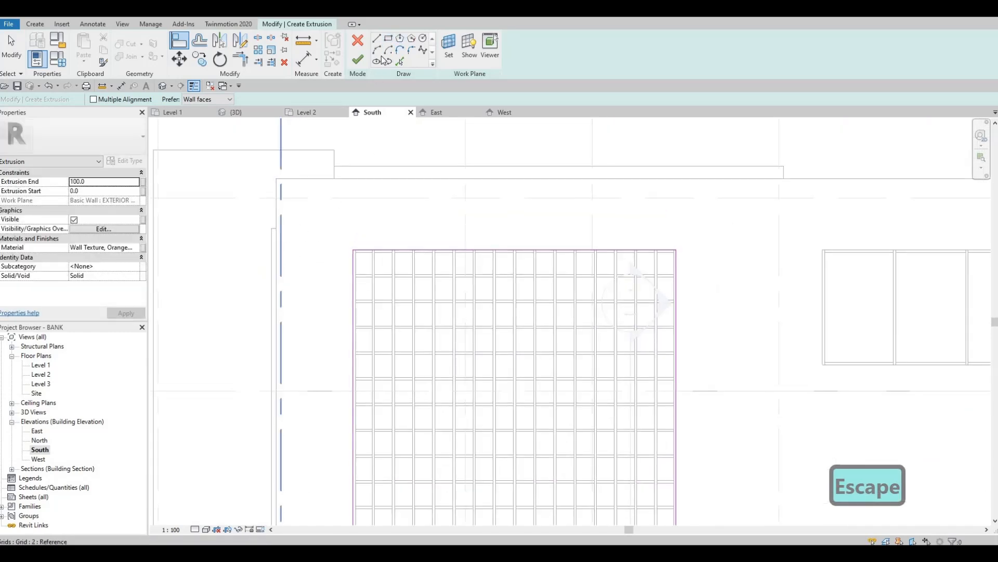
Sketch an outer rectangle about 7500 mm high around the large south window's inner rectangle
key("Escape")
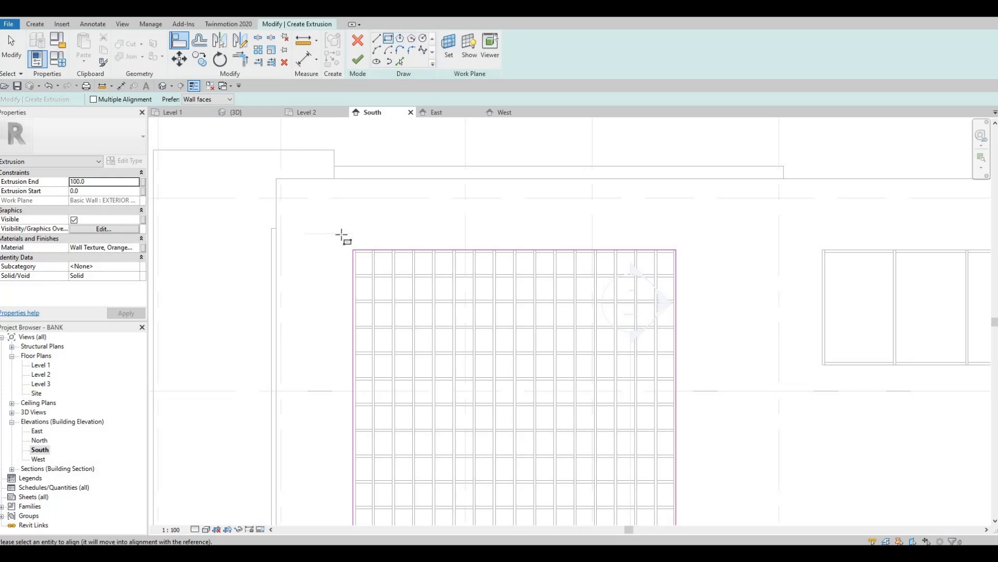
left_click(334, 226)
scroll(397, 287, "down", 5)
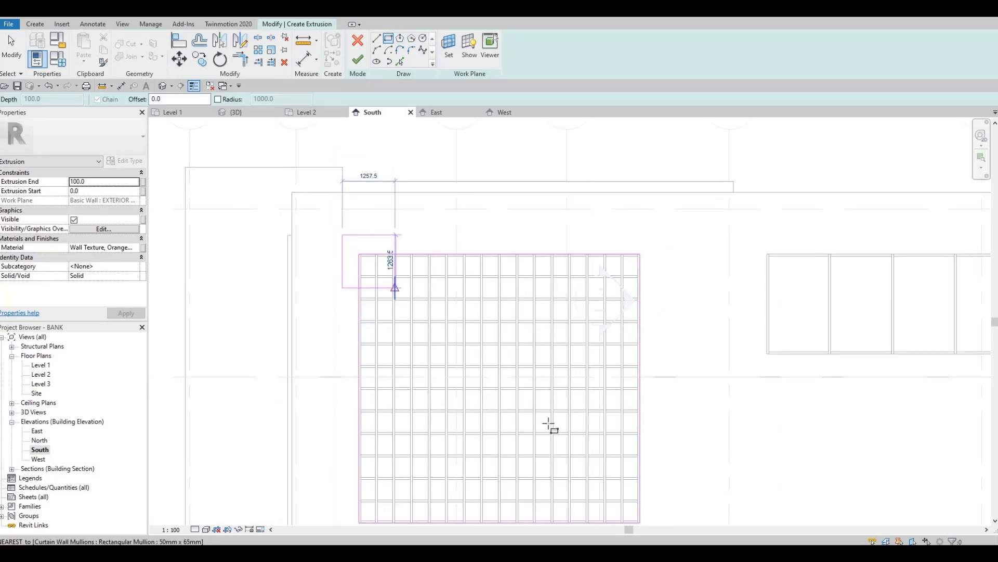
scroll(546, 425, "up", 4)
left_click(539, 446)
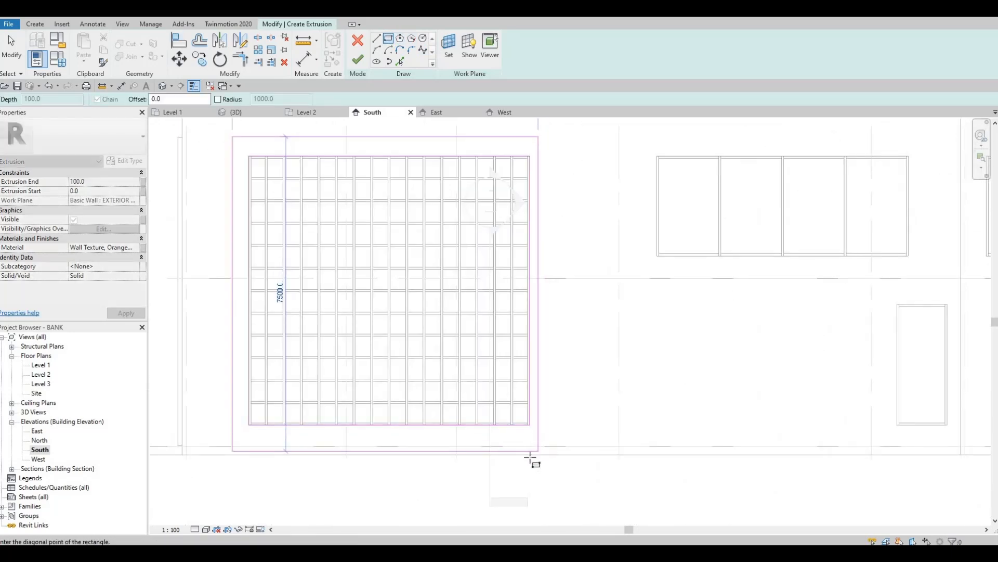
scroll(554, 432, "up", 3)
Align the outer rectangle's bottom line with the Level 1 line and its top line with the top of the west window frame
key("Escape")
key("Escape")
key("a")
key("l")
left_click(554, 419)
scroll(554, 426, "down", 3)
middle_click_drag(350, 233, 383, 347)
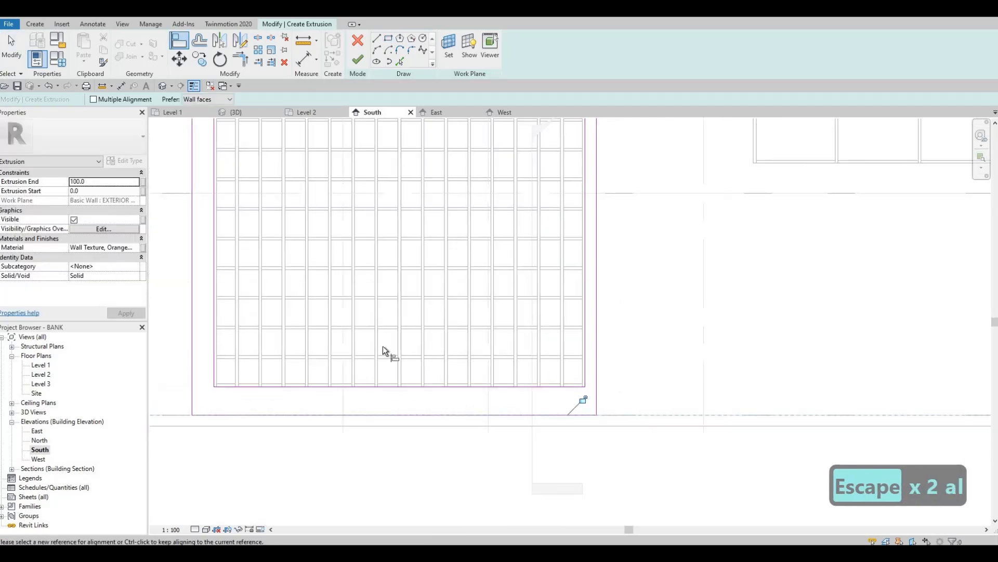
scroll(264, 227, "up", 4)
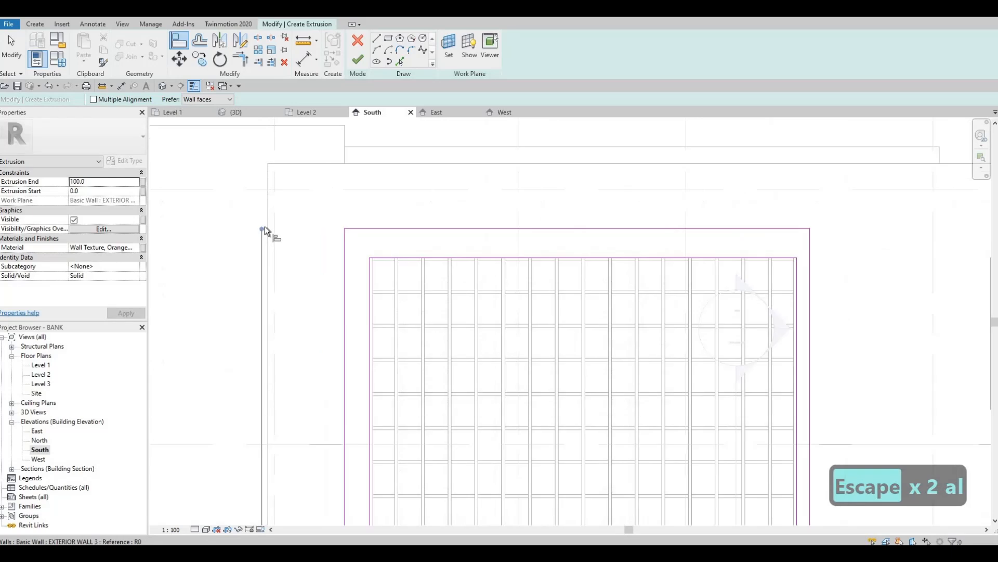
left_click(474, 225)
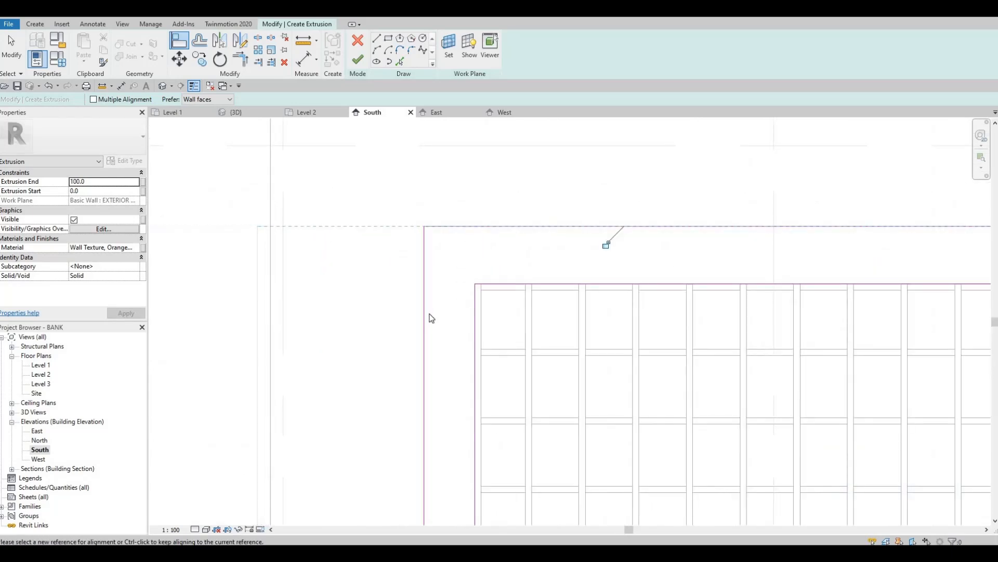
Set the outer rectangle's left line 400 mm from the inner rectangle's left line
key("Escape")
key("Escape")
left_click(424, 298)
scroll(441, 435, "down", 3)
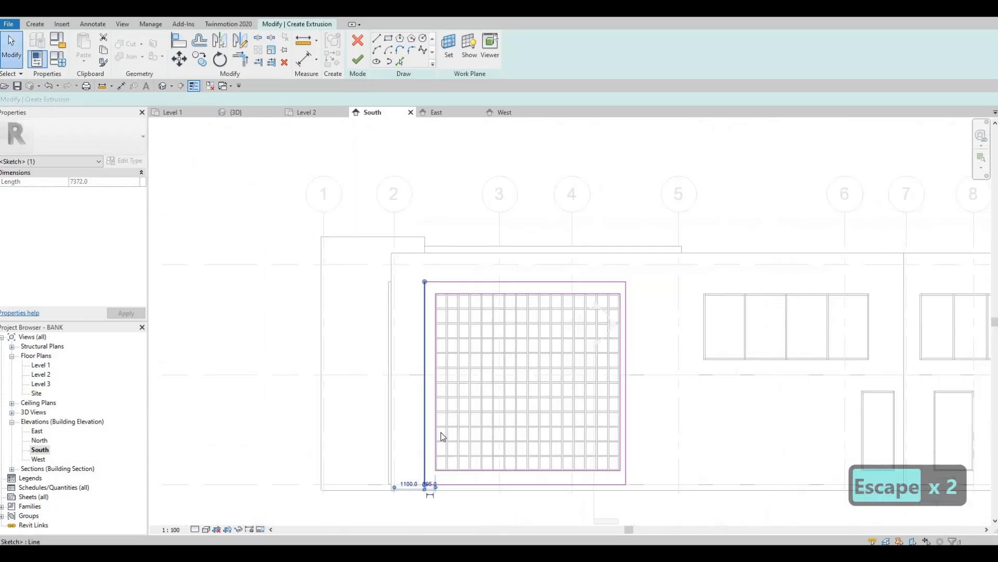
scroll(413, 450, "up", 5)
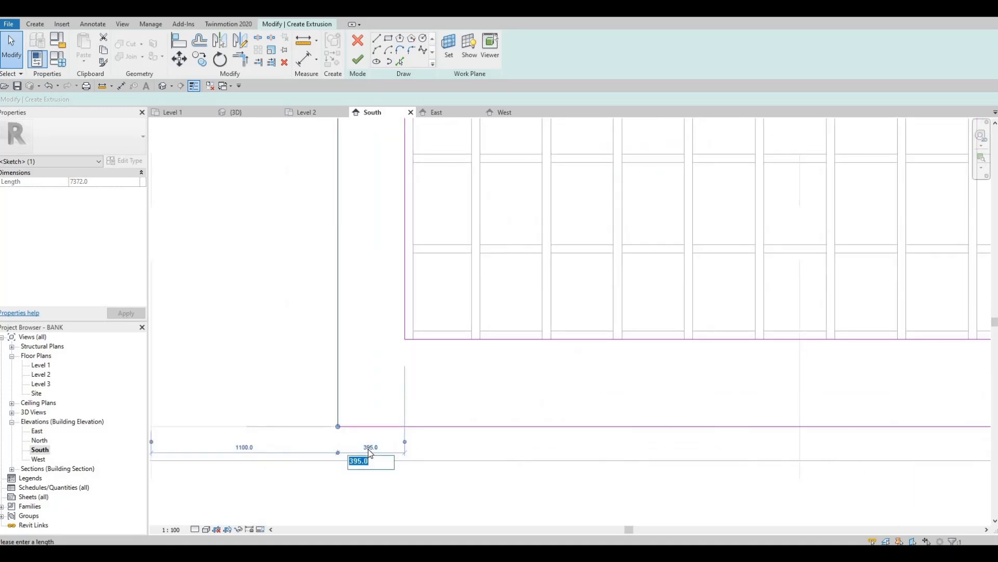
type("00")
key("Return")
key("Escape")
scroll(479, 384, "down", 2)
scroll(598, 306, "down", 2)
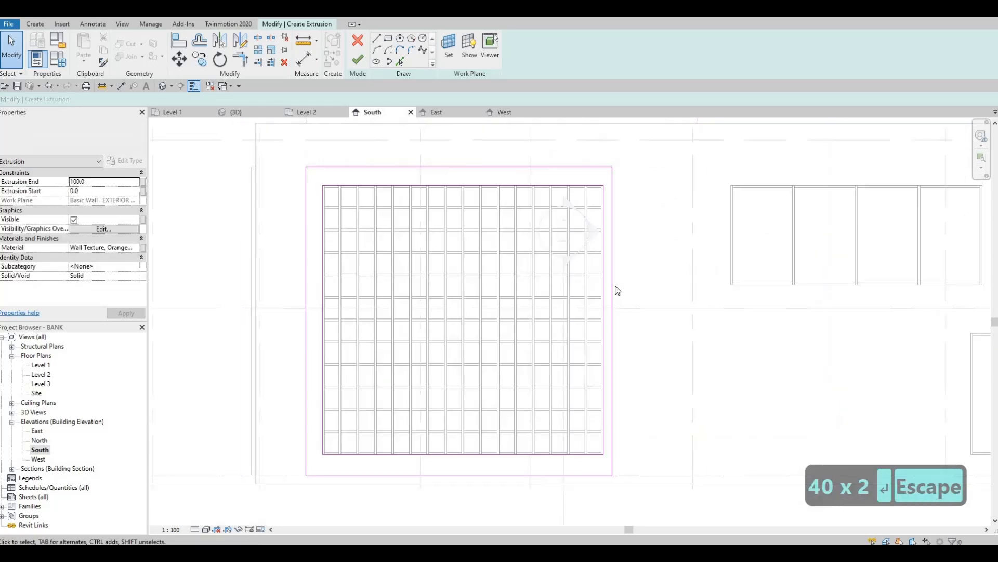
Measure the outer rectangle's right line from the inner rectangle's right line and set that distance to 400 mm
left_click(611, 297)
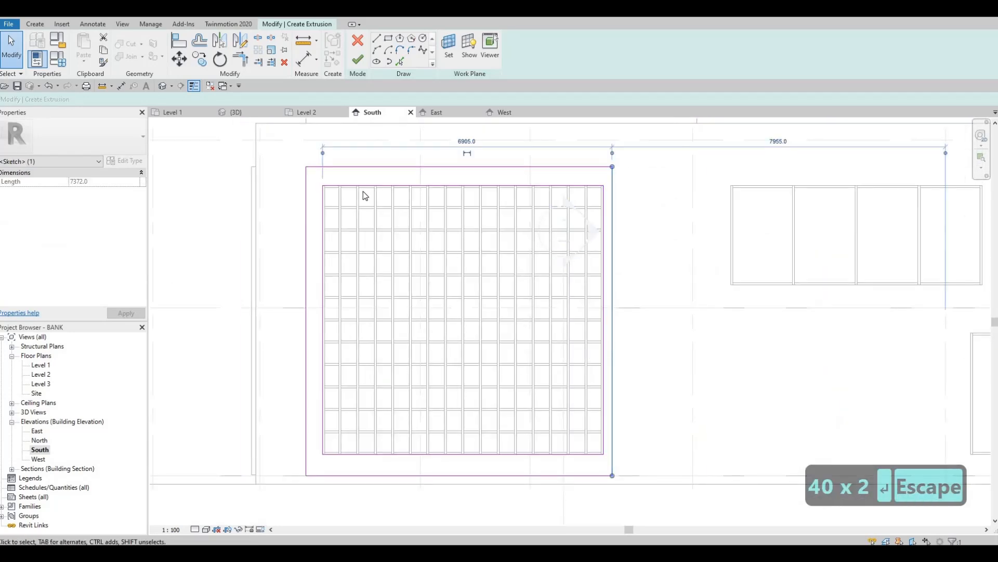
scroll(363, 196, "down", 1)
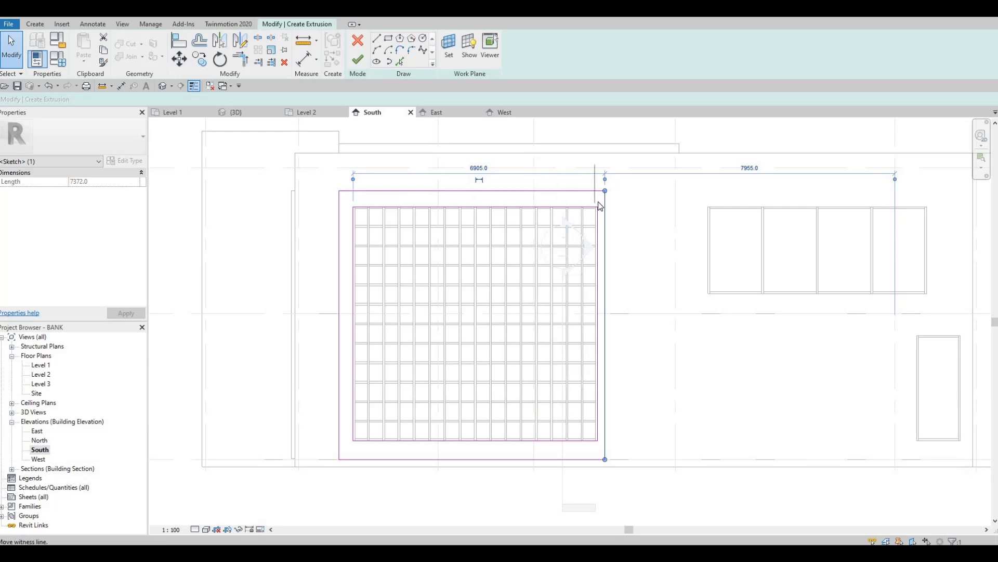
left_click_drag(611, 183, 598, 179)
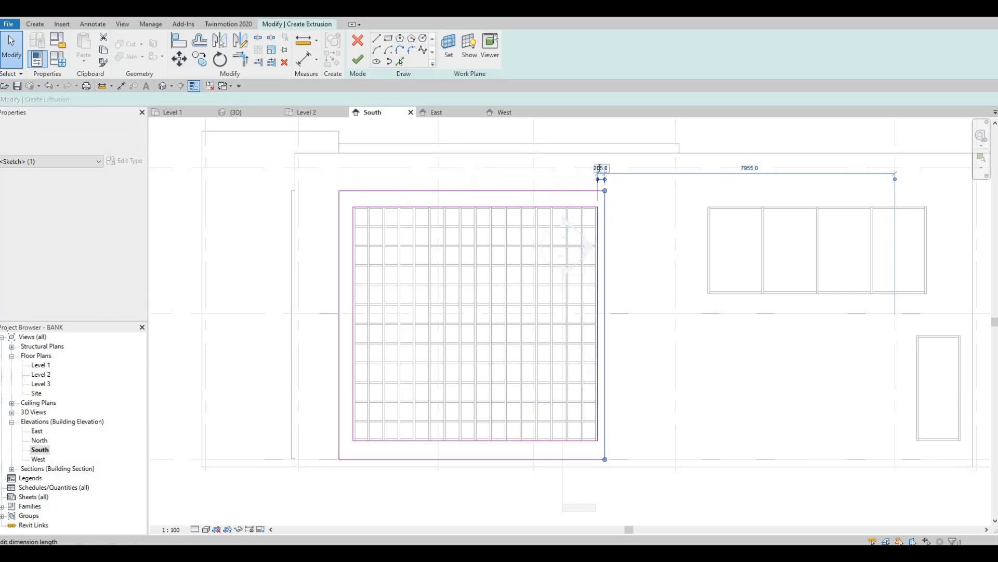
left_click(598, 168)
type("400")
key("Return")
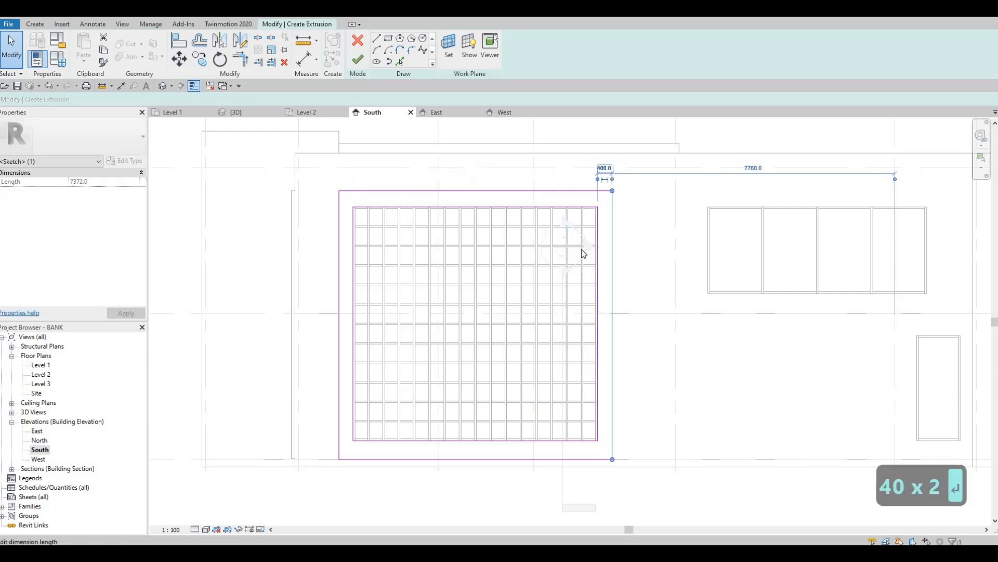
key("Escape")
key("Escape")
scroll(597, 249, "down", 2)
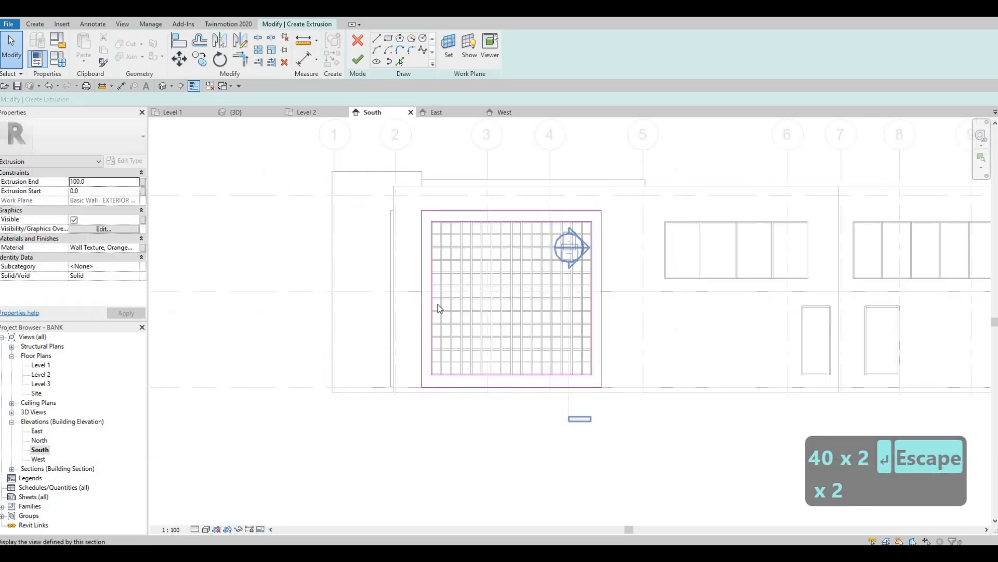
Finish the extrusion and its in-place model, and inspect the south window frame in the 3D view
left_click(356, 62)
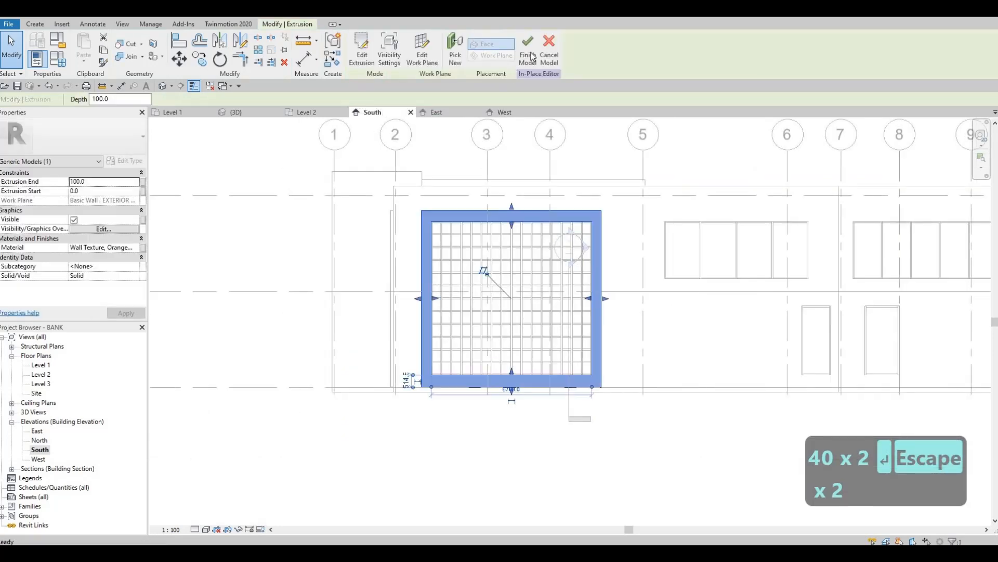
left_click(163, 86)
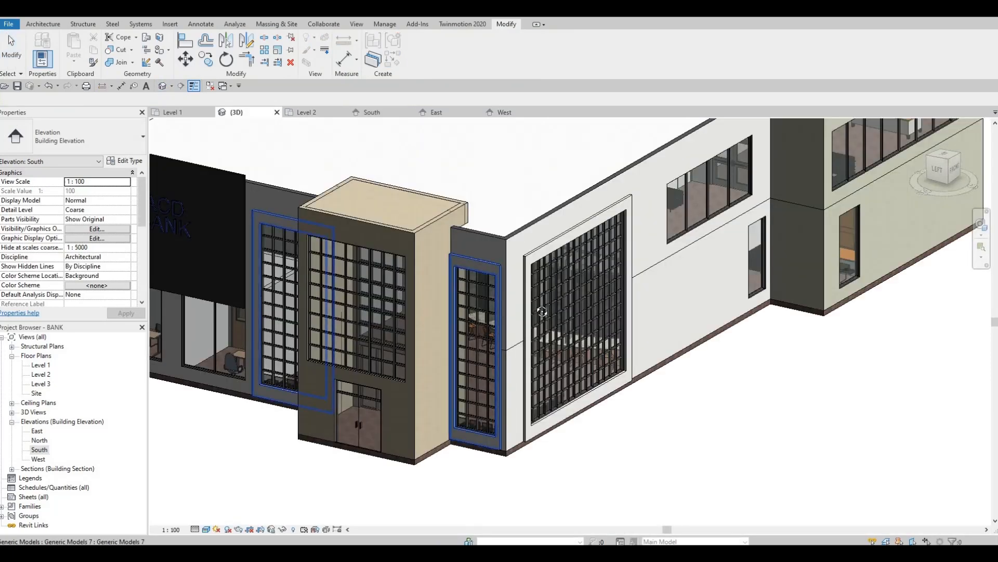
key("Escape")
middle_click_drag(550, 268, 442, 364, "shift")
scroll(517, 282, "down", 5)
middle_click_drag(516, 291, 392, 275, "shift")
scroll(400, 258, "up", 2)
scroll(400, 257, "up", 1)
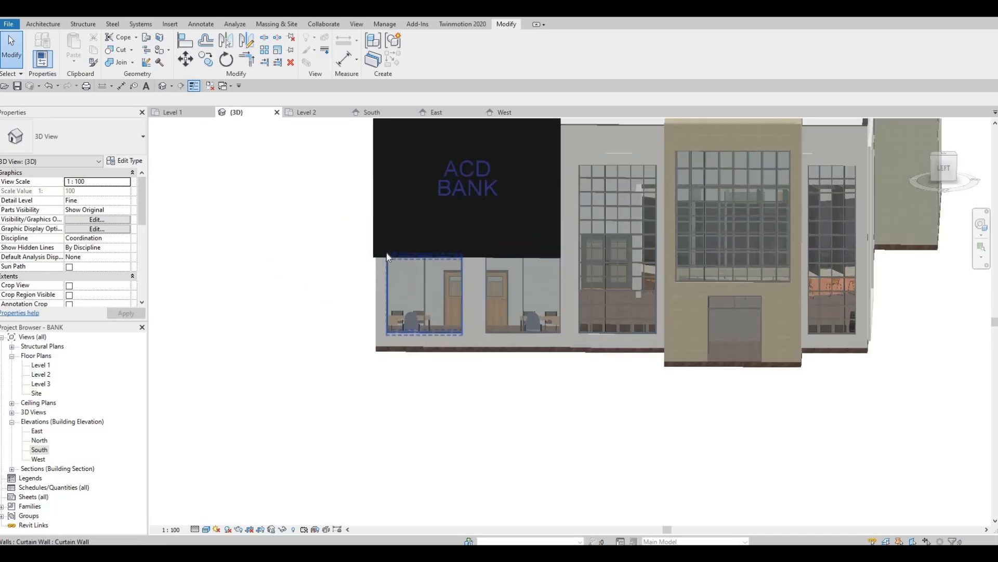
Select the dark panel behind the ACD BANK sign and examine how it wraps around the building's corner
left_click(466, 231)
left_click_drag(466, 232, 468, 212)
left_click_drag(523, 245, 516, 244)
middle_click_drag(513, 286, 328, 221, "shift")
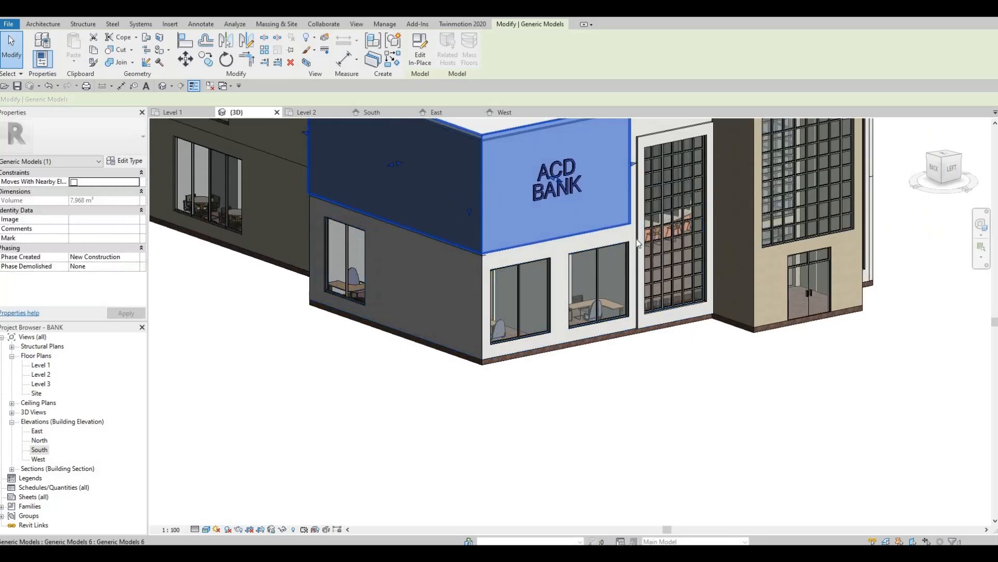
middle_click_drag(411, 258, 510, 228, "shift")
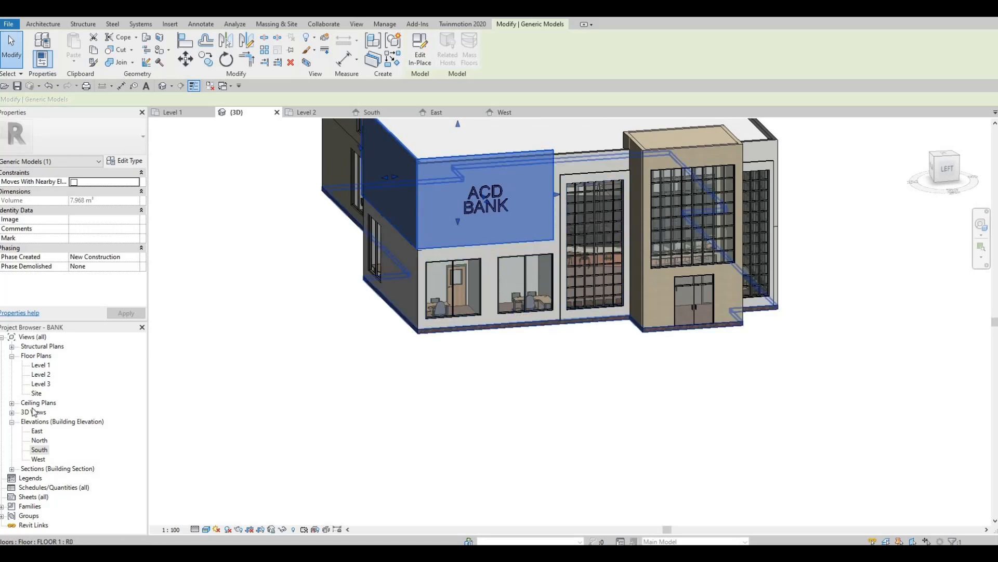
Open the Level 1 floor plan and create an in-place Generic Models component with the default name
double_click(41, 365)
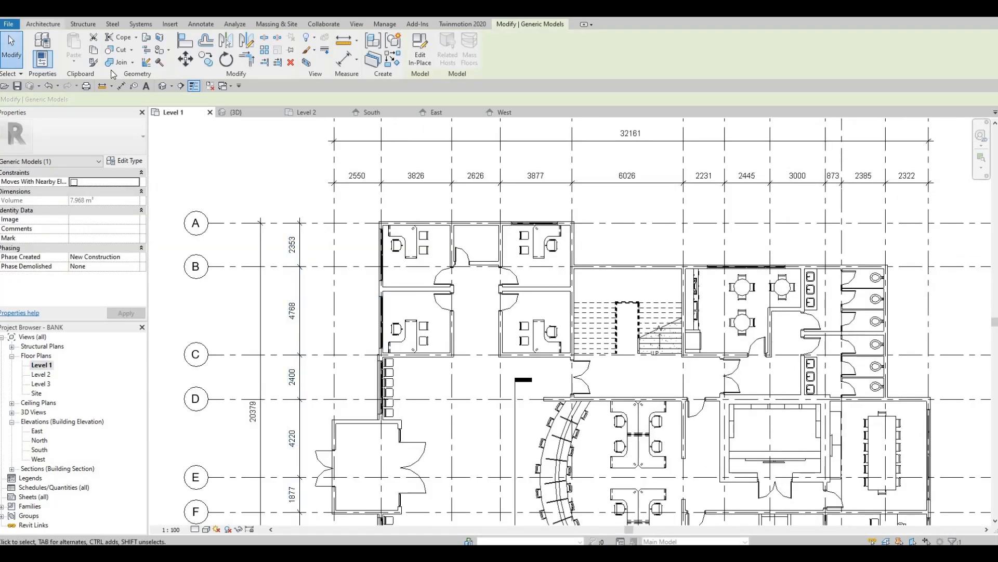
left_click(130, 102)
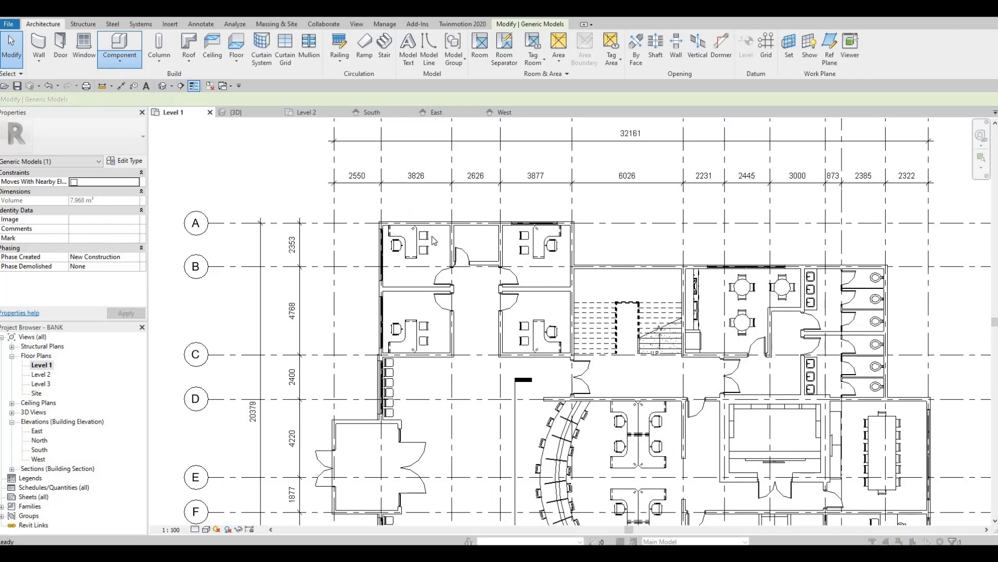
scroll(455, 283, "down", 1)
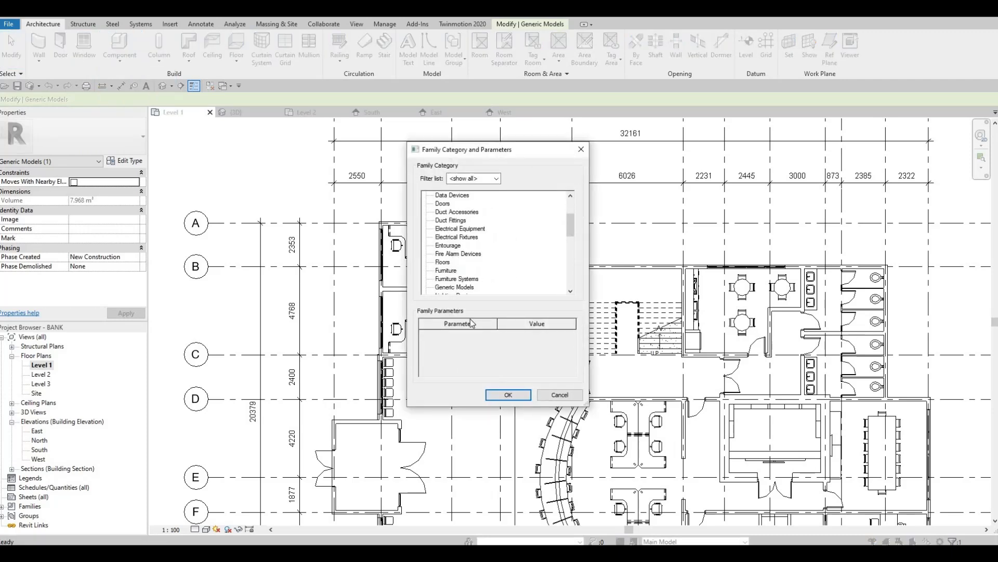
left_click(498, 396)
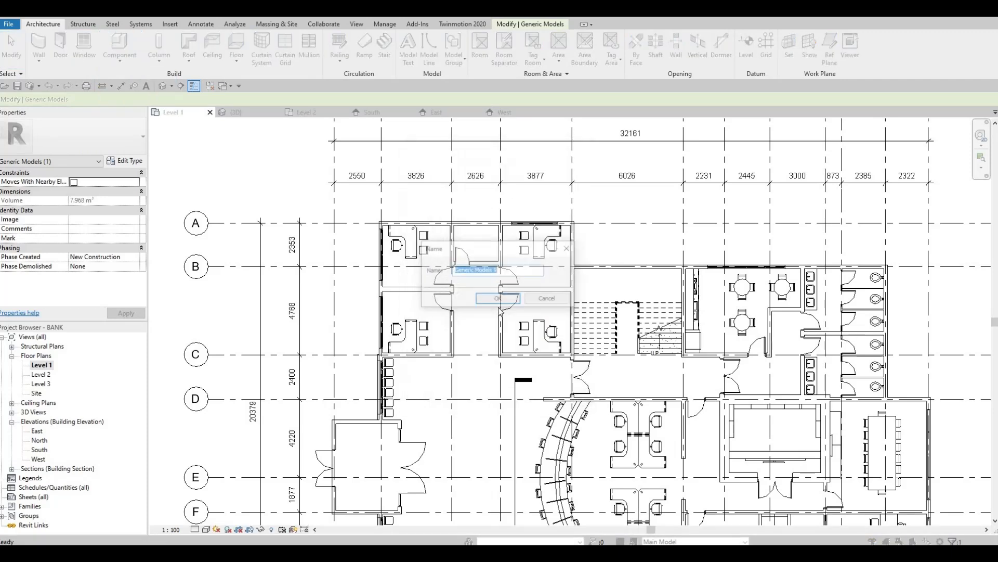
key("Return")
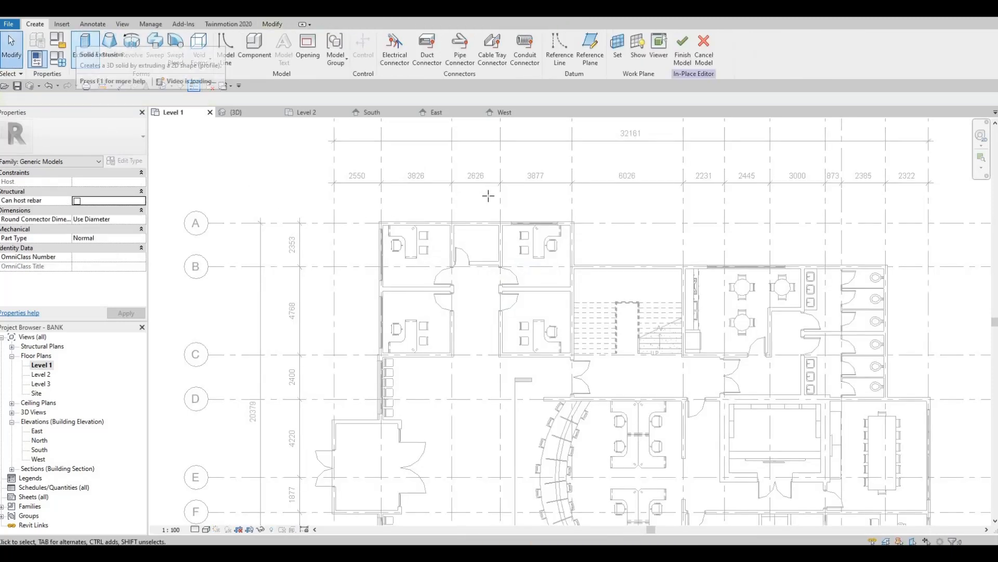
Start an extrusion and sketch a rectangle about 800 mm deep along the north wall and another along the west wall at their shared corner
scroll(494, 203, "up", 3)
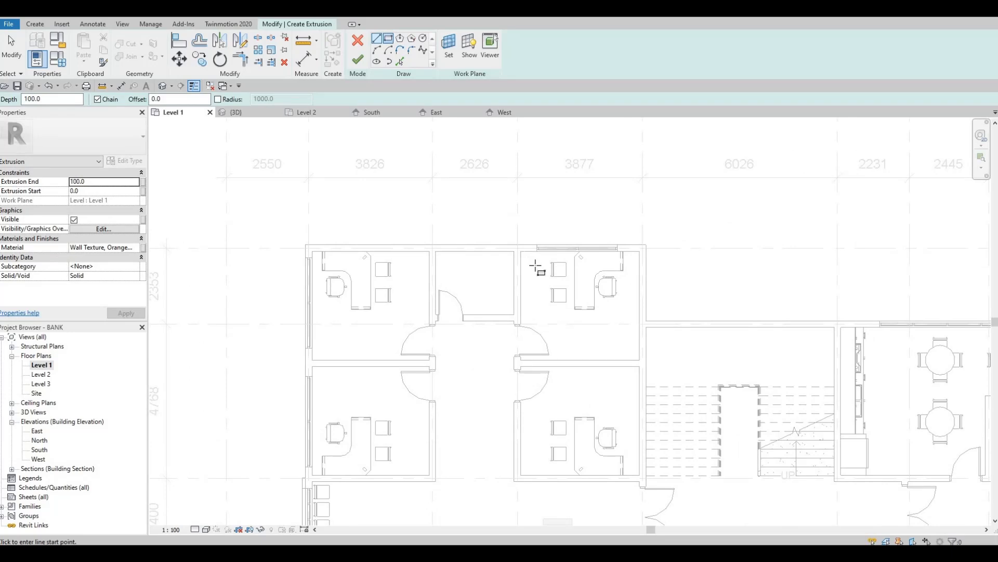
left_click(518, 244)
left_click(298, 219)
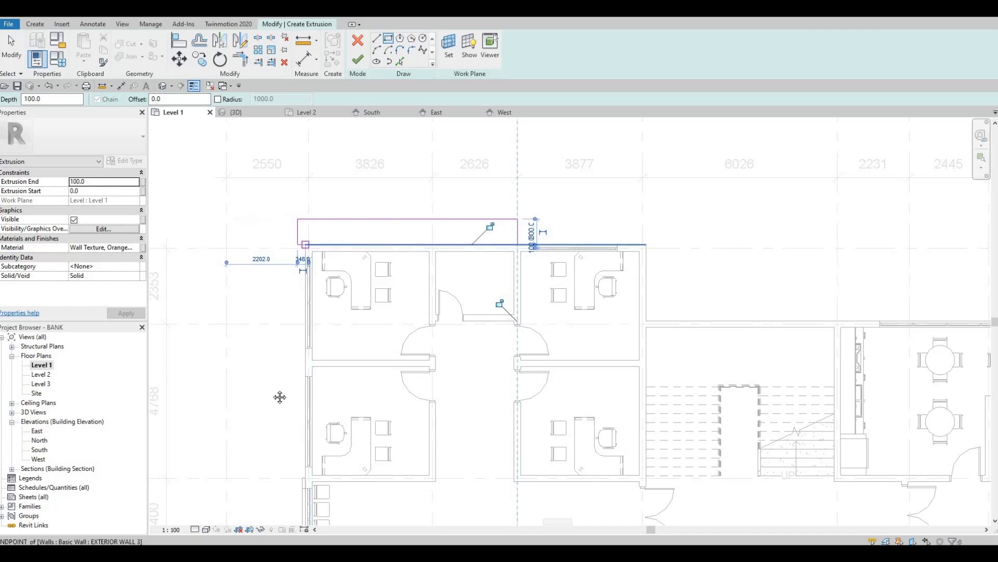
left_click(306, 244)
middle_click_drag(298, 470, 329, 318)
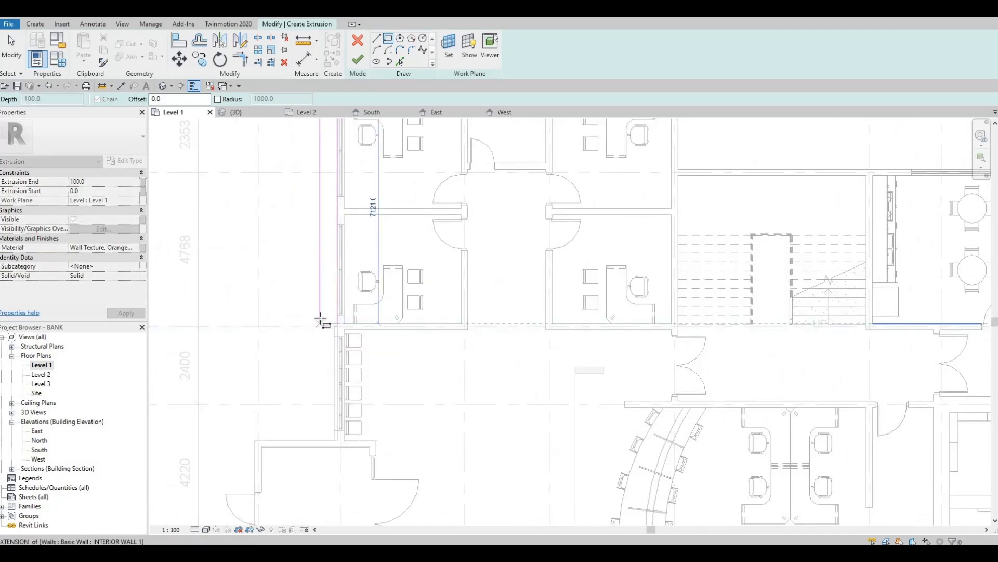
left_click(321, 315)
key("Escape")
scroll(313, 274, "down", 2)
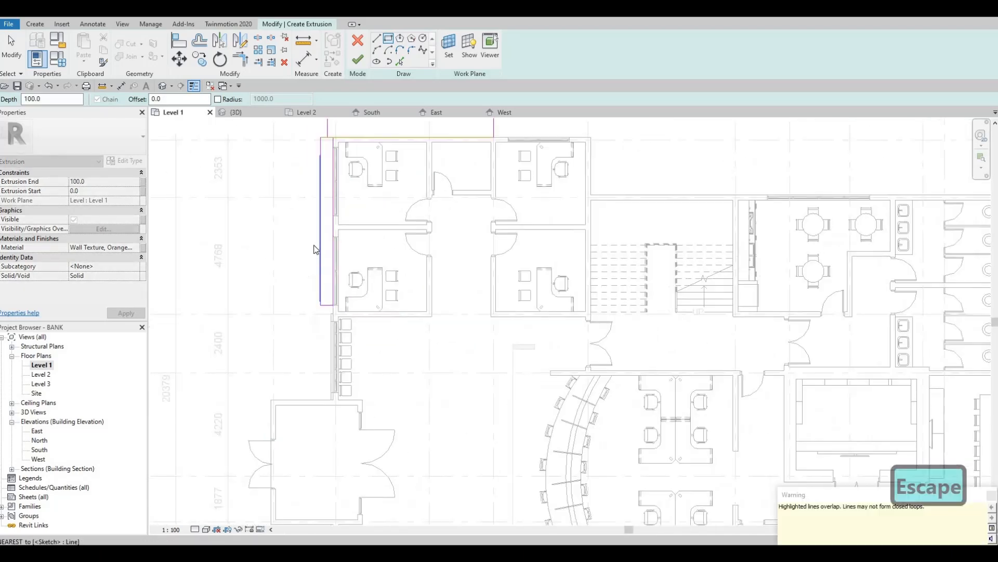
middle_click_drag(314, 249, 306, 335)
key("Escape")
key("Escape")
Trim the two rectangles' outer lines to a corner and delete the leftover lines, forming one L-shaped profile
scroll(314, 248, "up", 2)
key("Escape")
key("t")
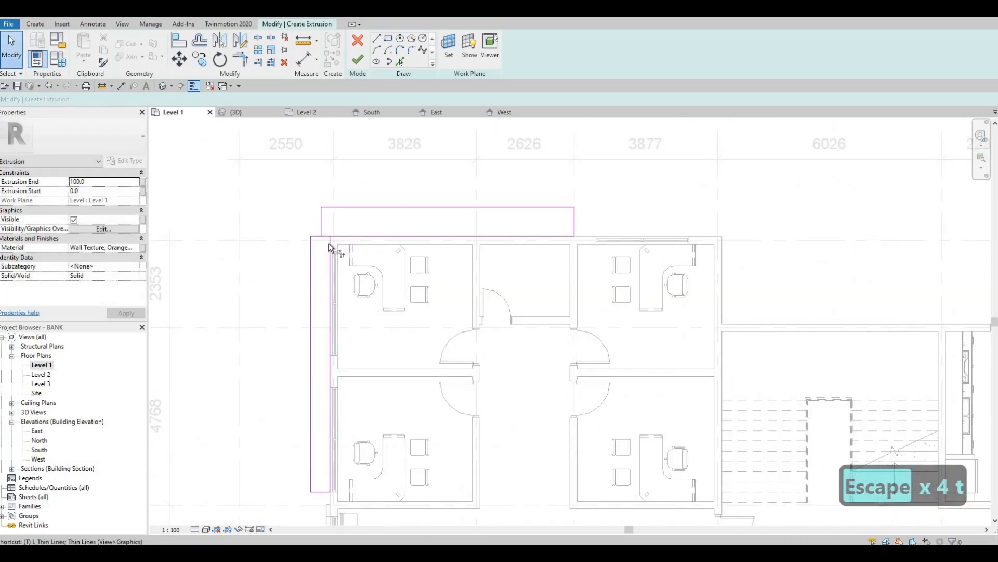
key("r")
left_click(314, 251)
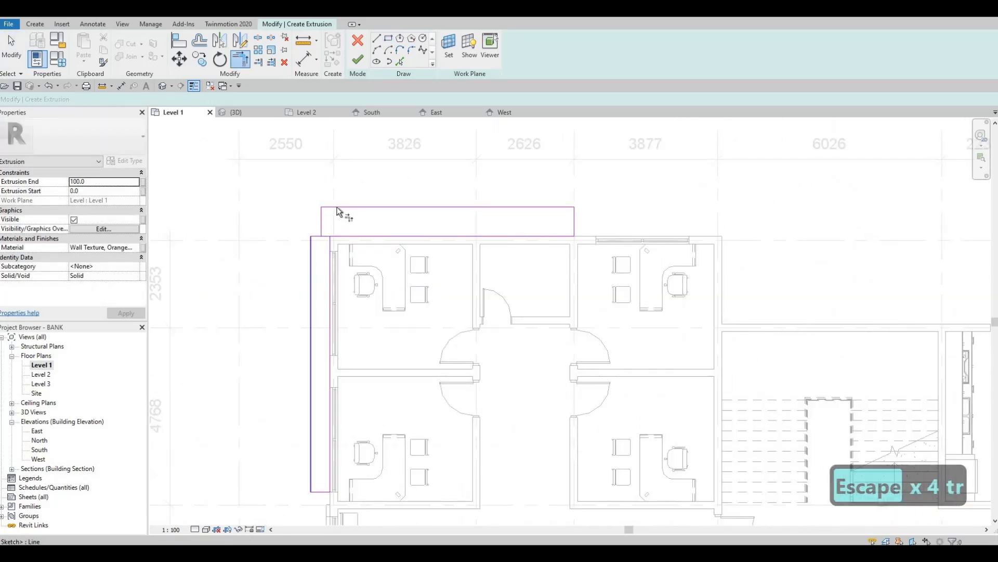
key("Escape")
key("Escape")
mouse_move(281, 194)
left_mouse_down()
mouse_move(335, 255)
mouse_move(326, 240)
left_mouse_up()
key("Delete")
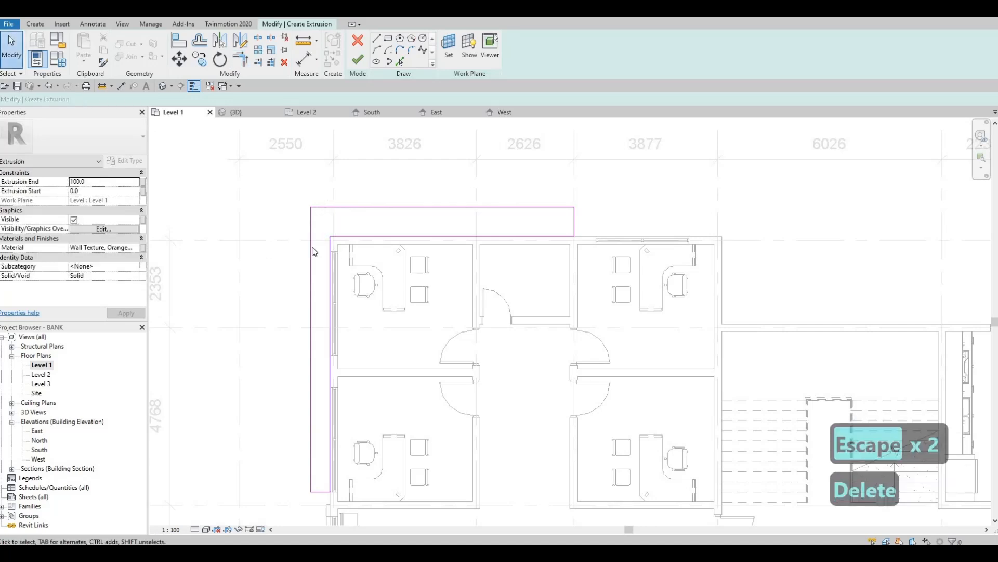
key("Escape")
Set the depth of both the north and west legs of the L-shaped sketch to 400 mm
left_click(392, 206)
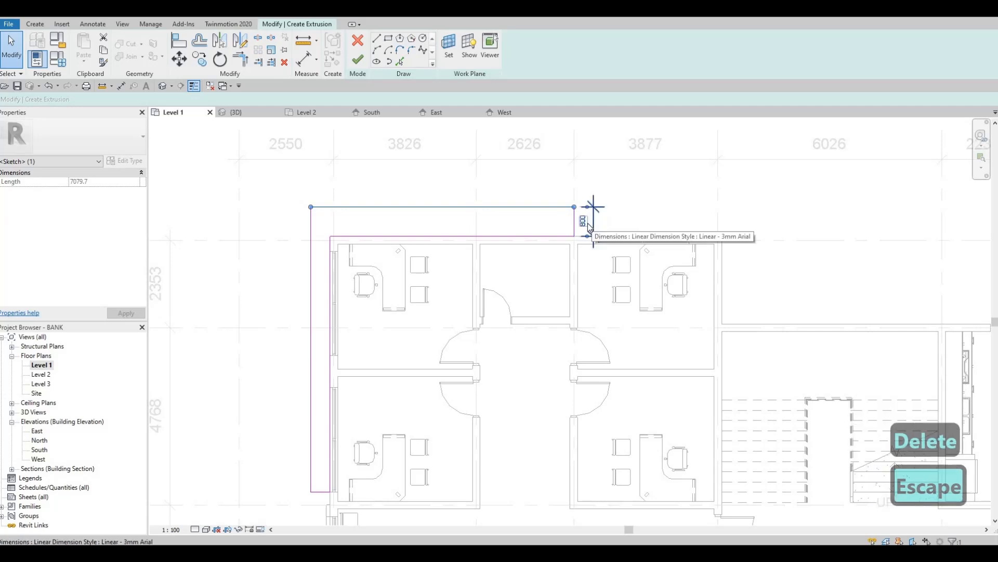
key("Escape")
key("ctrl+z")
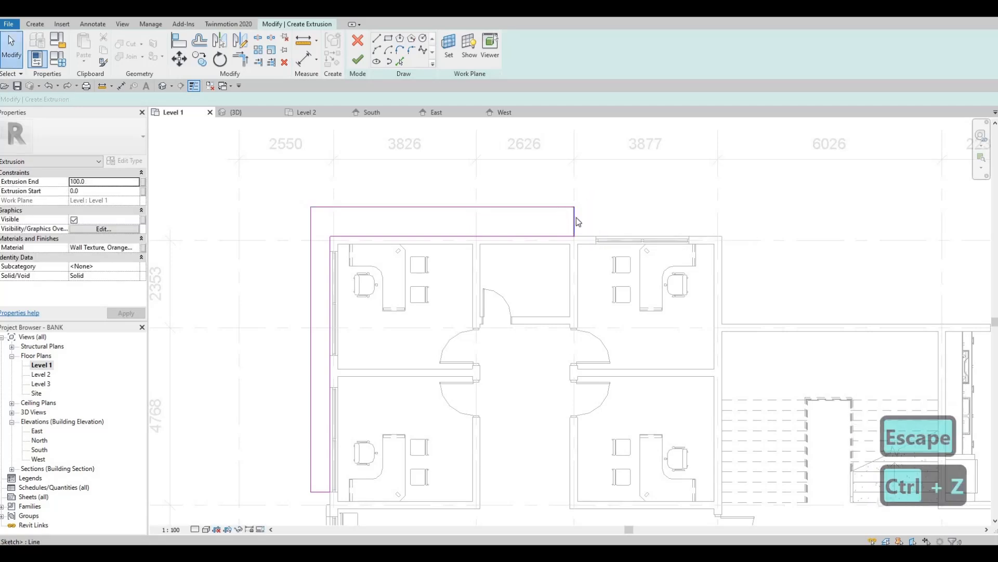
left_click(587, 223)
scroll(586, 241, "up", 1)
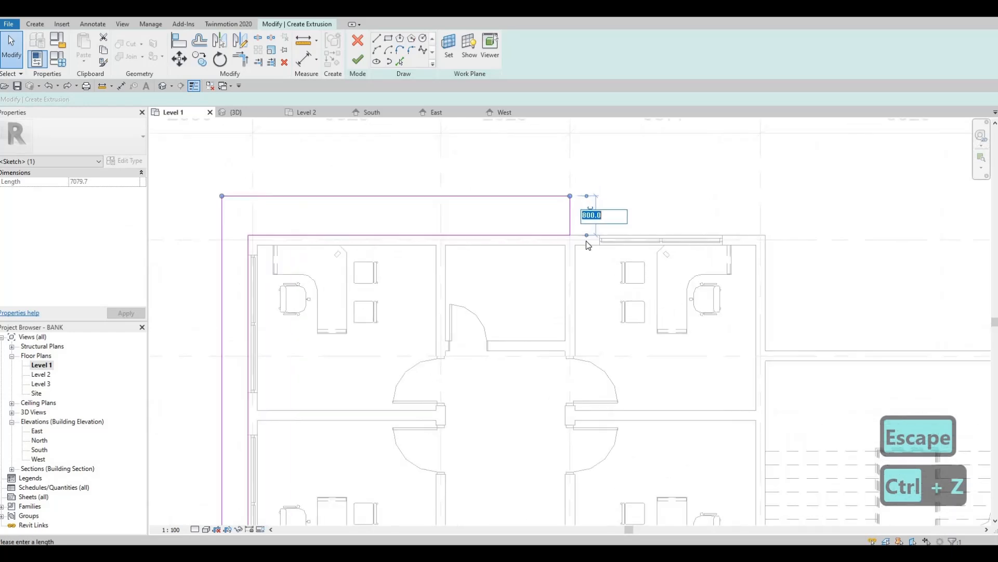
type("400")
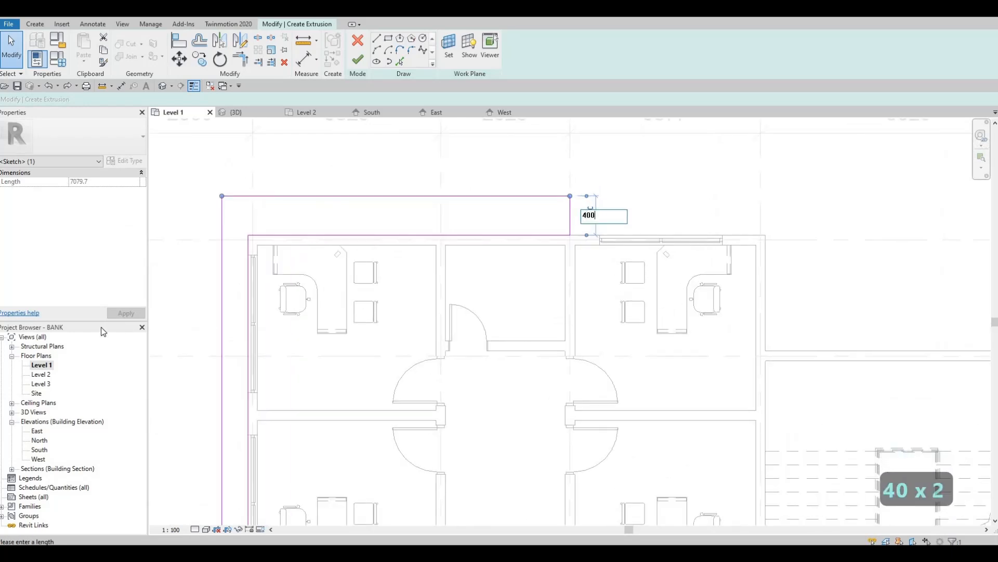
key("Return")
key("Escape")
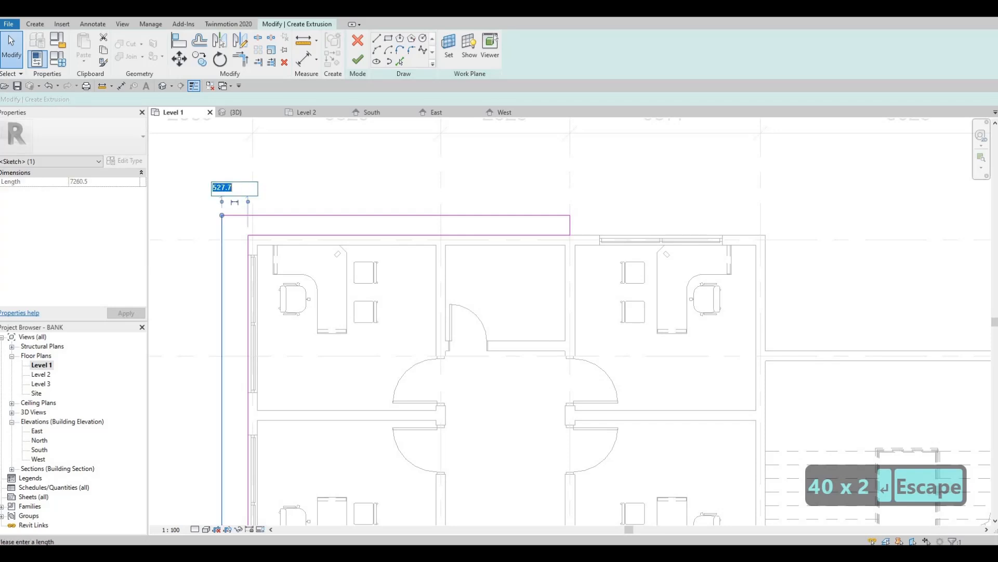
type("400")
key("Return")
key("Escape")
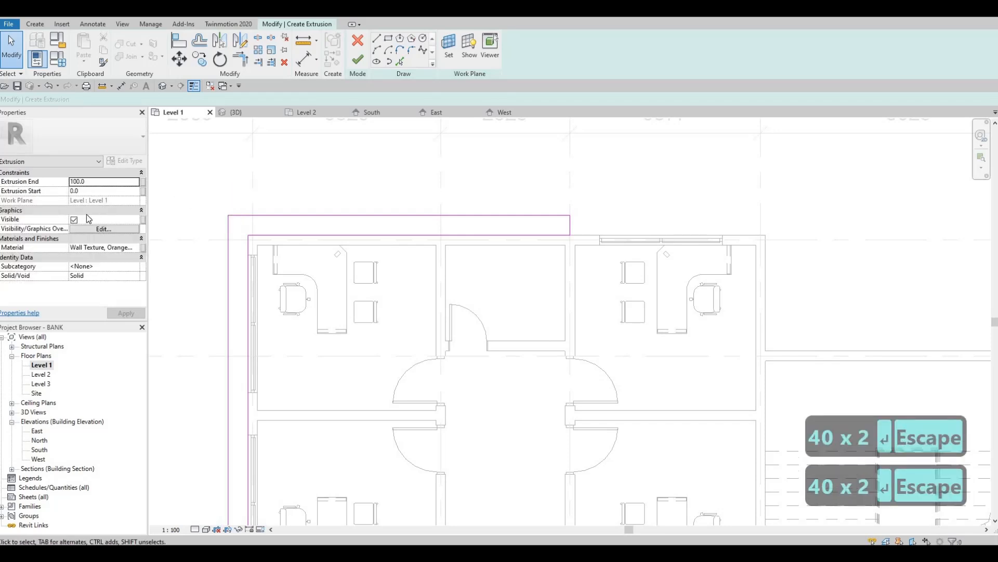
Assign the Aluminum, Anodized Blue material from the AEC metal library to the extrusion and finish the sketch
left_click(133, 249)
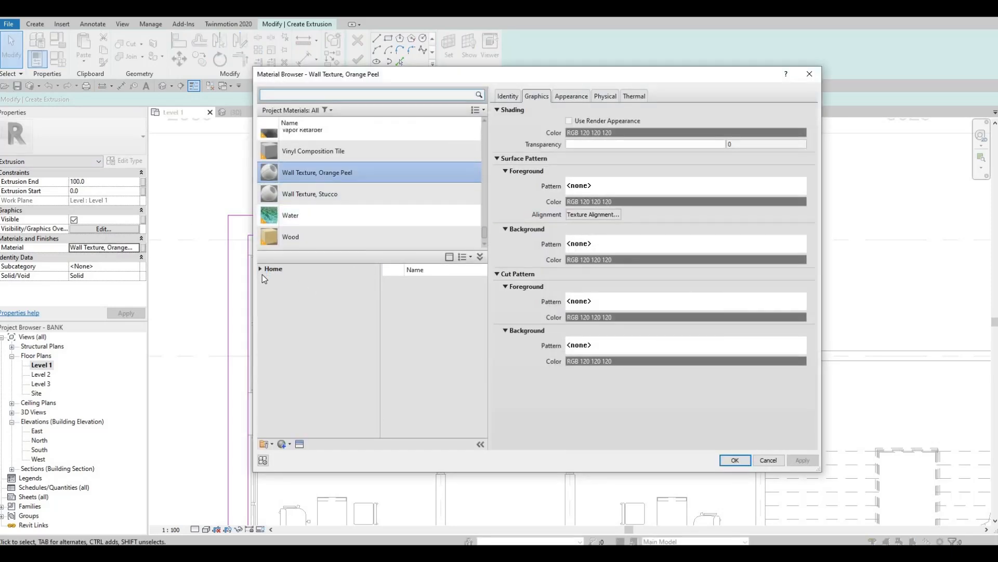
scroll(297, 388, "down", 1)
left_click(297, 370)
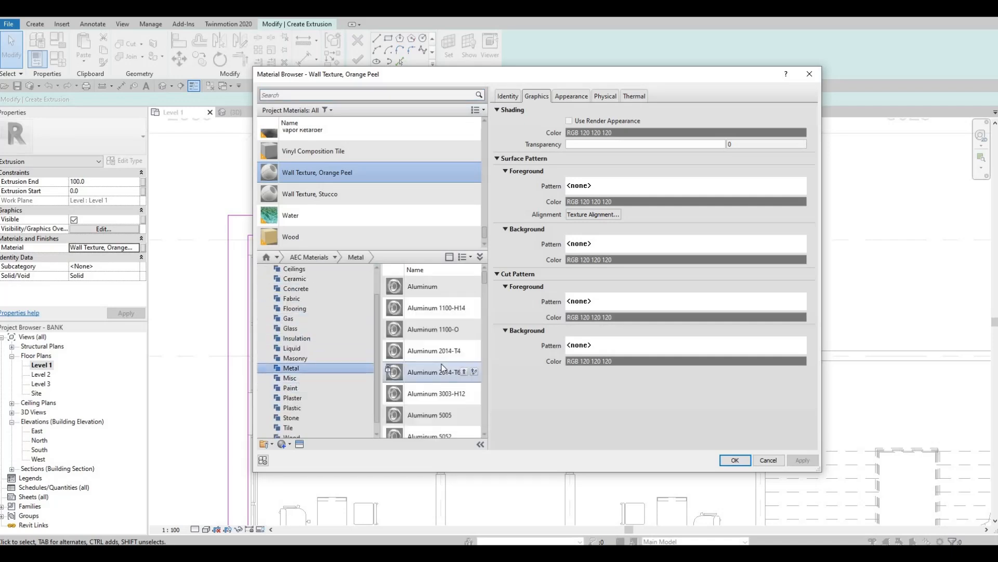
scroll(441, 367, "down", 5)
scroll(443, 364, "up", 1)
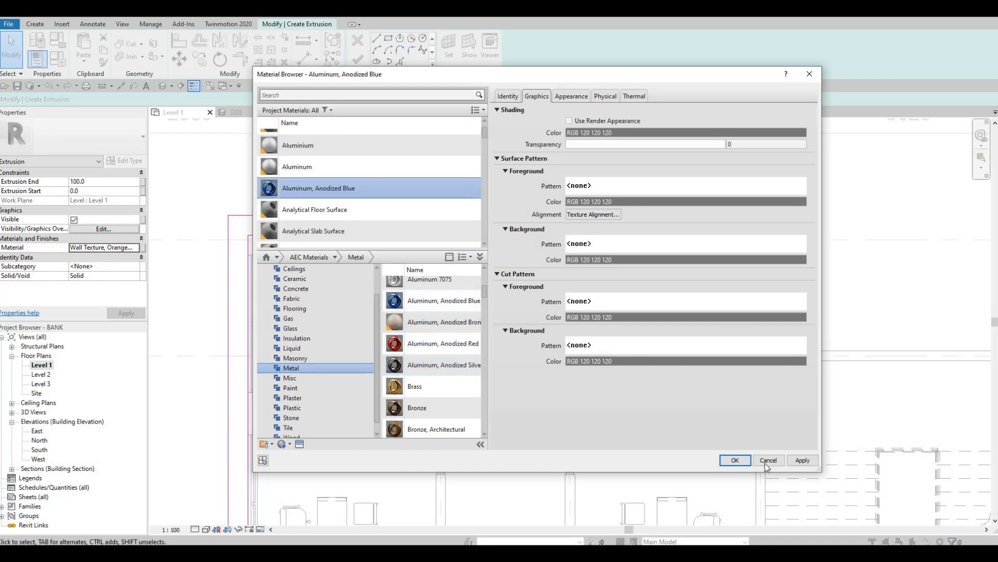
key("Return")
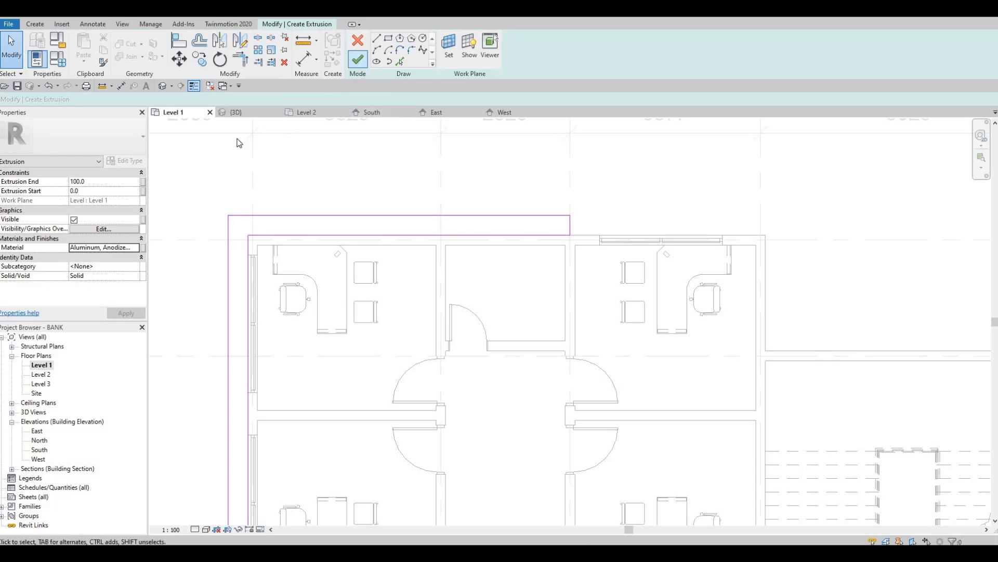
left_click(358, 59)
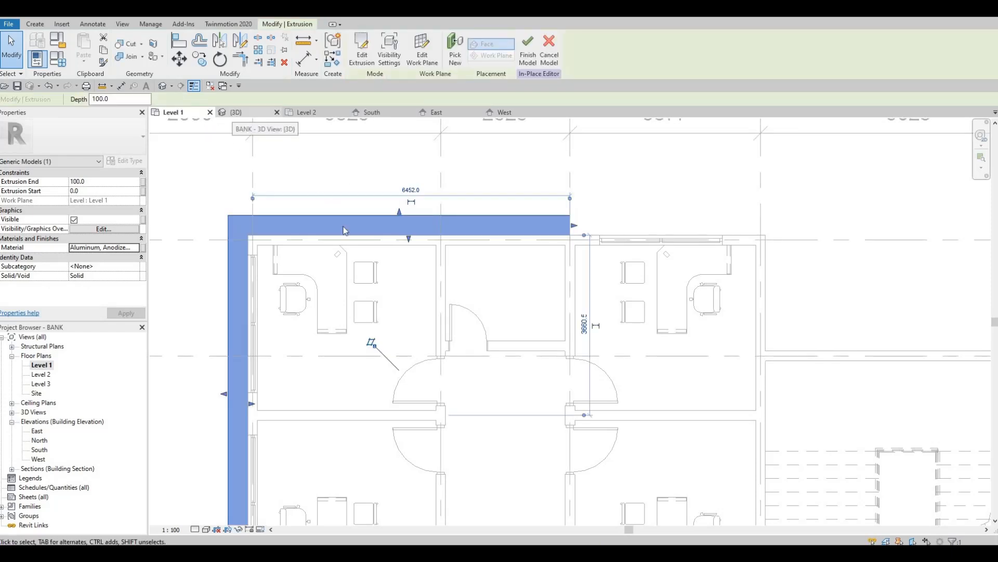
In the 3D view, stretch the extrusion into a band from about 3397 to 4245.9 mm, between the window tops and the dark panel
key("ctrl+Tab")
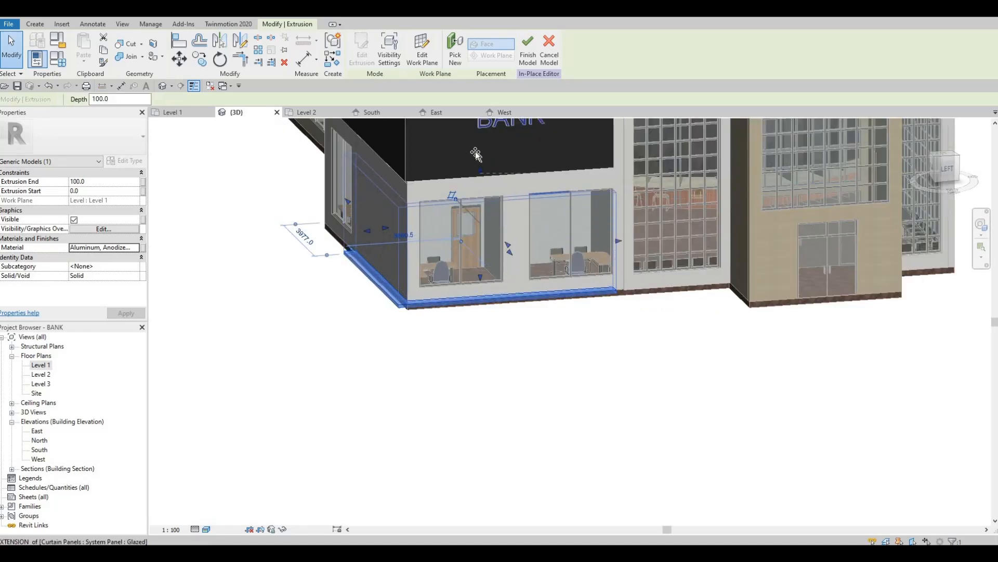
left_click_drag(475, 151, 475, 147)
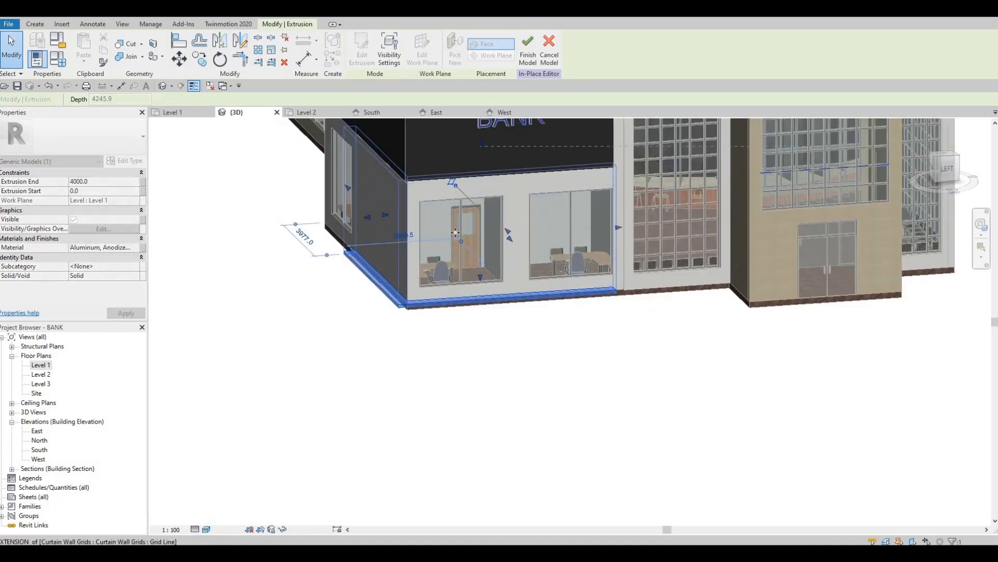
left_click_drag(482, 280, 479, 176)
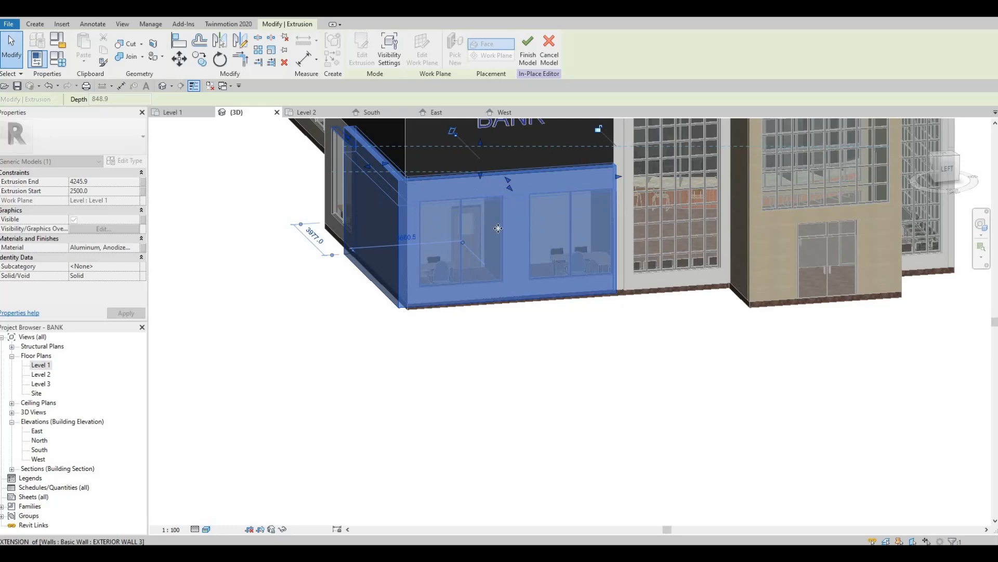
scroll(488, 199, "up", 2)
middle_click_drag(489, 198, 523, 161, "shift")
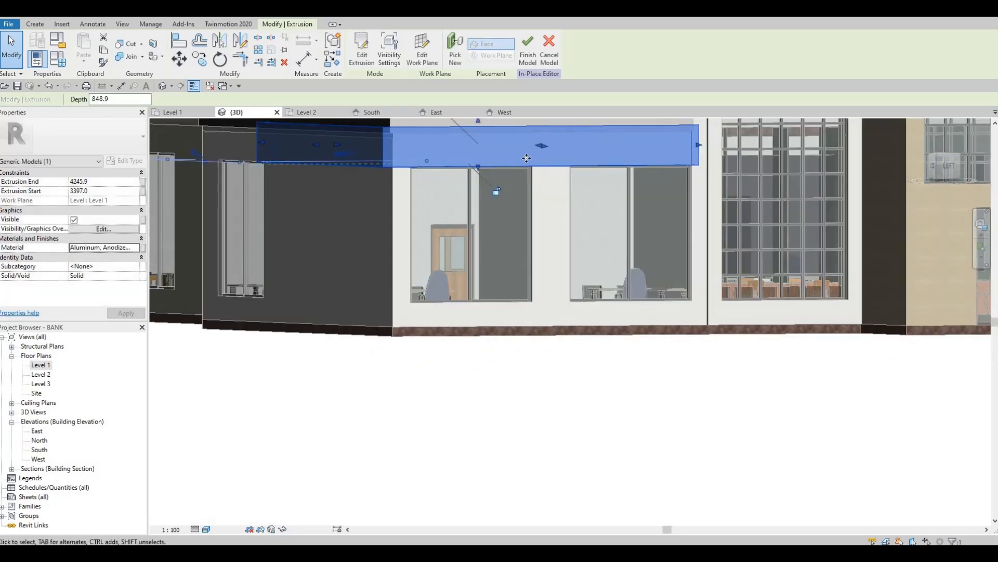
Examine from below and from the front how the blue band meets the window tops and the dark sign panel
scroll(526, 158, "up", 4)
mouse_move(553, 234)
middle_mouse_down("shift")
mouse_move(519, 352)
mouse_move(589, 271)
mouse_move(560, 247)
middle_mouse_up("shift")
key("Escape")
scroll(562, 248, "up", 2)
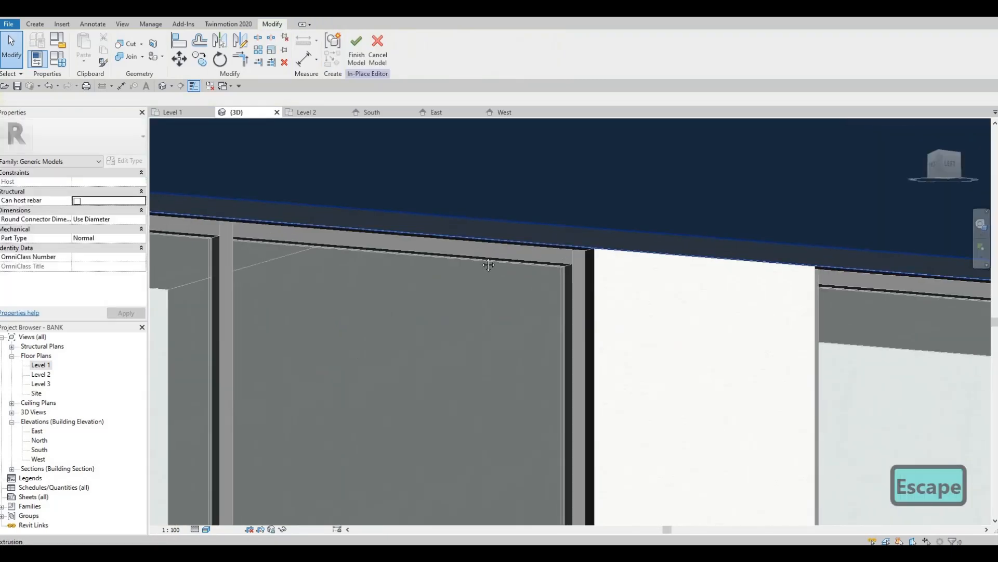
middle_click_drag(488, 264, 479, 280)
scroll(479, 280, "down", 5)
middle_click_drag(327, 339, 265, 437)
key("Escape")
scroll(328, 343, "down", 3)
left_click(284, 322)
key("Escape")
middle_click_drag(401, 375, 550, 360, "shift")
scroll(544, 343, "up", 6)
left_click(516, 309)
middle_click_drag(198, 319, 632, 325)
scroll(597, 294, "up", 1)
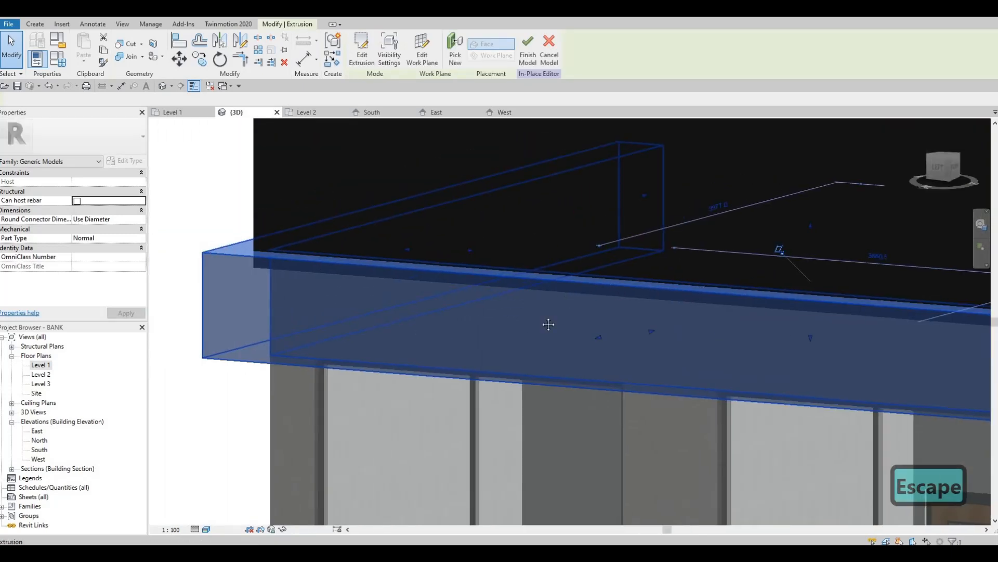
scroll(566, 297, "down", 2)
middle_click_drag(600, 296, 562, 315)
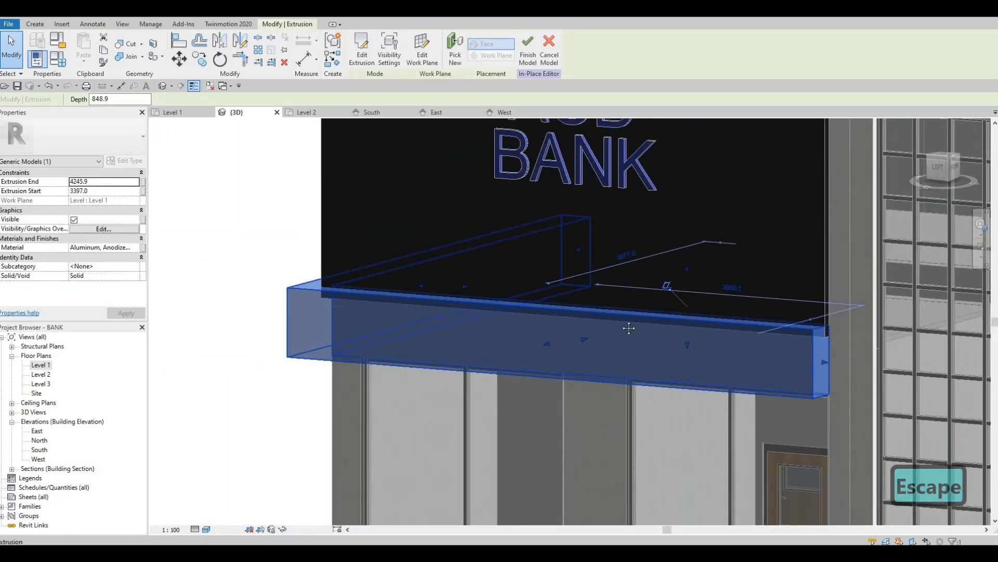
key("Escape")
Align the top face of the blue band with the bottom edge of the dark ACD BANK panel
scroll(659, 307, "up", 4)
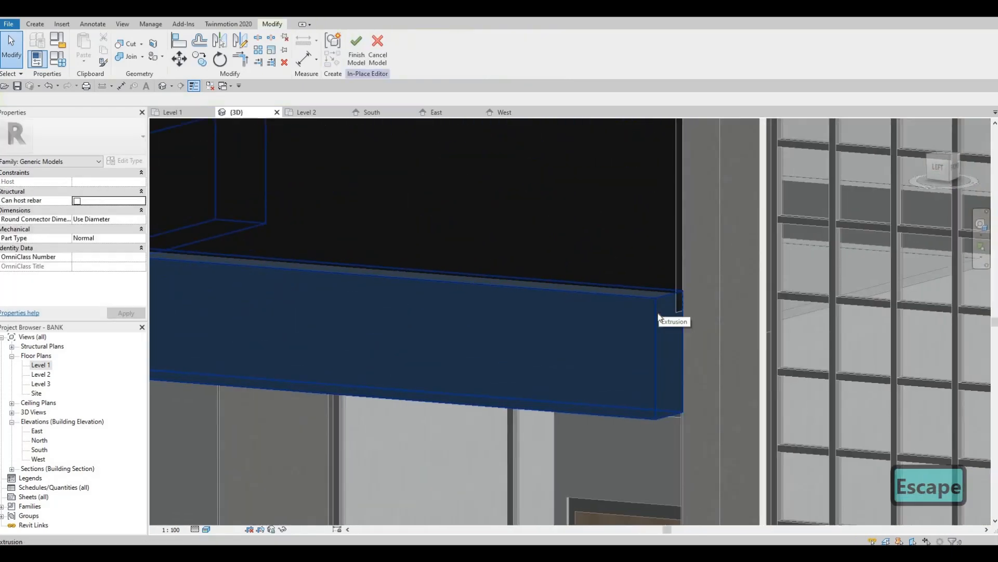
key("a")
key("l")
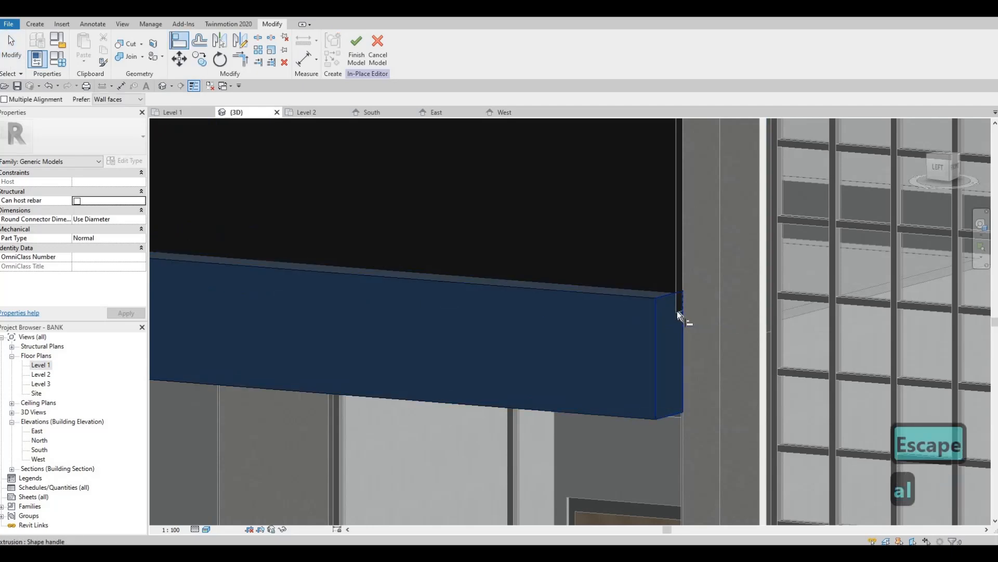
key("Tab")
key("Escape")
scroll(631, 350, "down", 6)
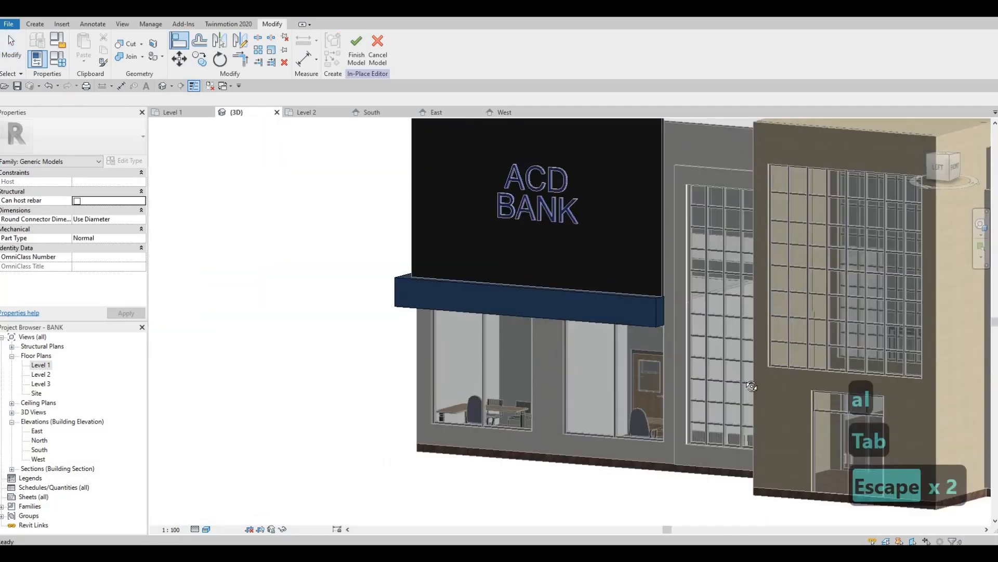
Extend the end of the band's north leg past the window toward the projecting dark wall
middle_click_drag(752, 386, 659, 289, "shift")
key("Escape")
scroll(660, 289, "up", 3)
left_click(652, 297)
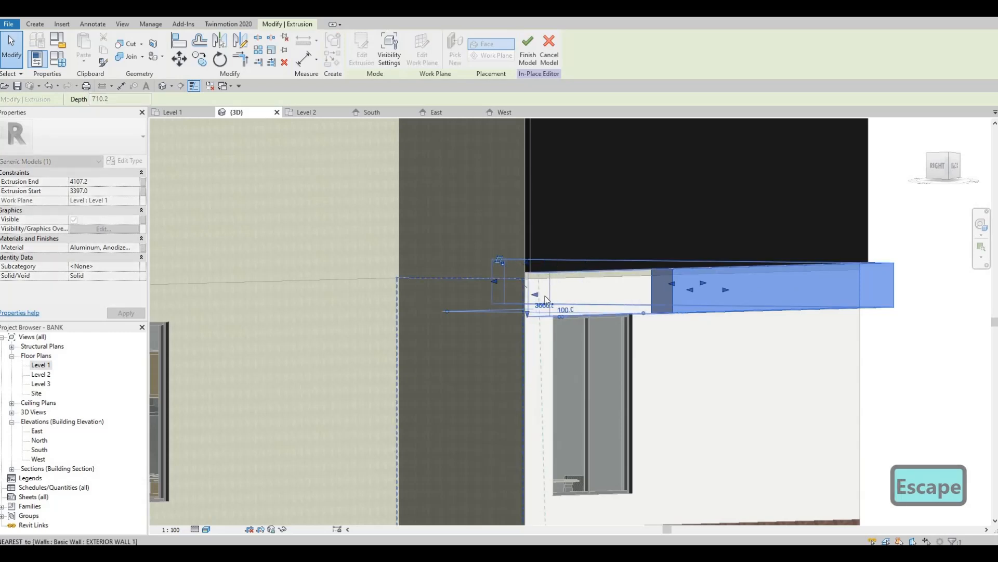
key("Escape")
key("Escape")
Align the end face of the band's north leg with the adjoining dark wall face and finish the in-place model
key("a")
key("l")
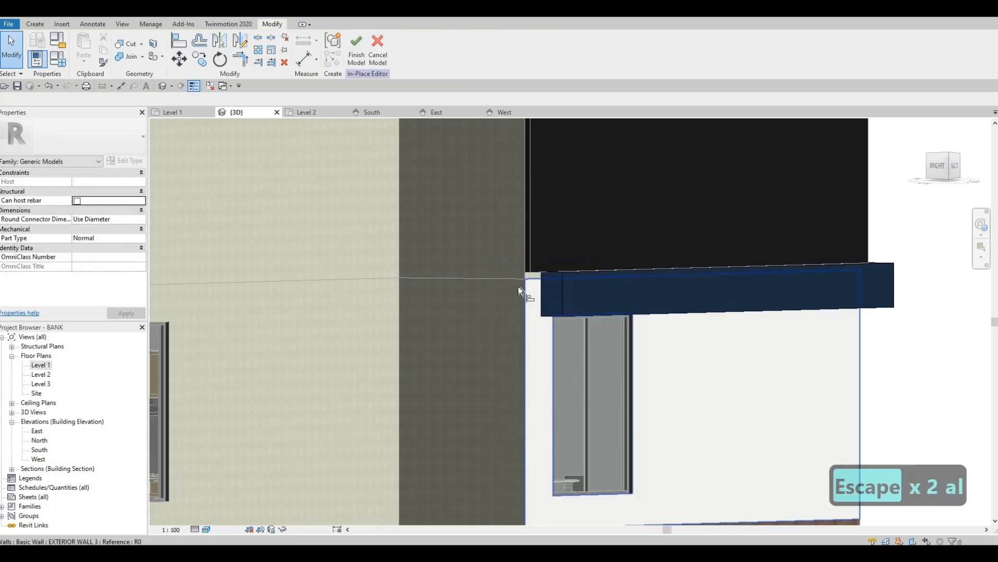
left_click(519, 286)
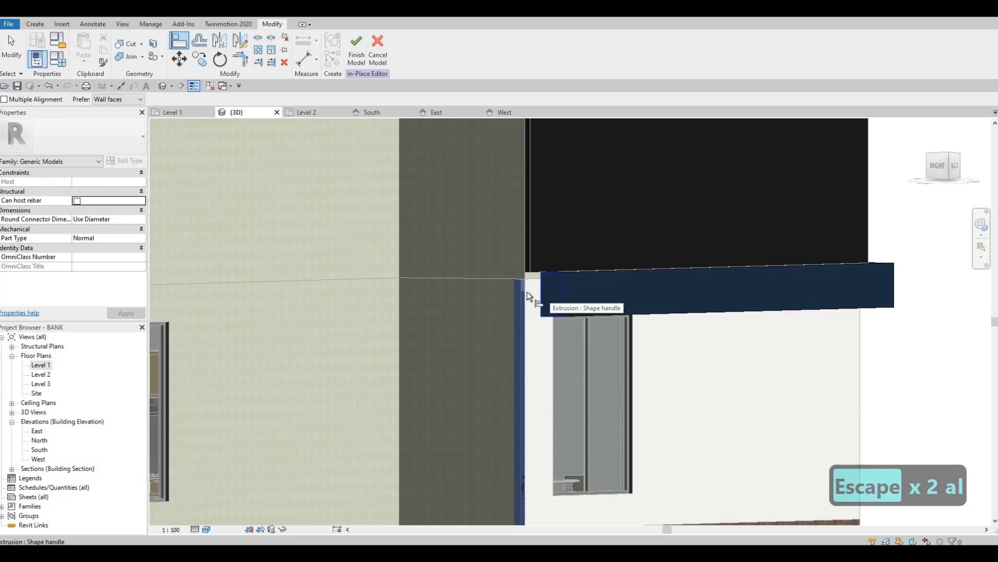
left_click(527, 292)
scroll(527, 290, "down", 2)
key("Escape")
key("Escape")
middle_click_drag(377, 354, 457, 380, "shift")
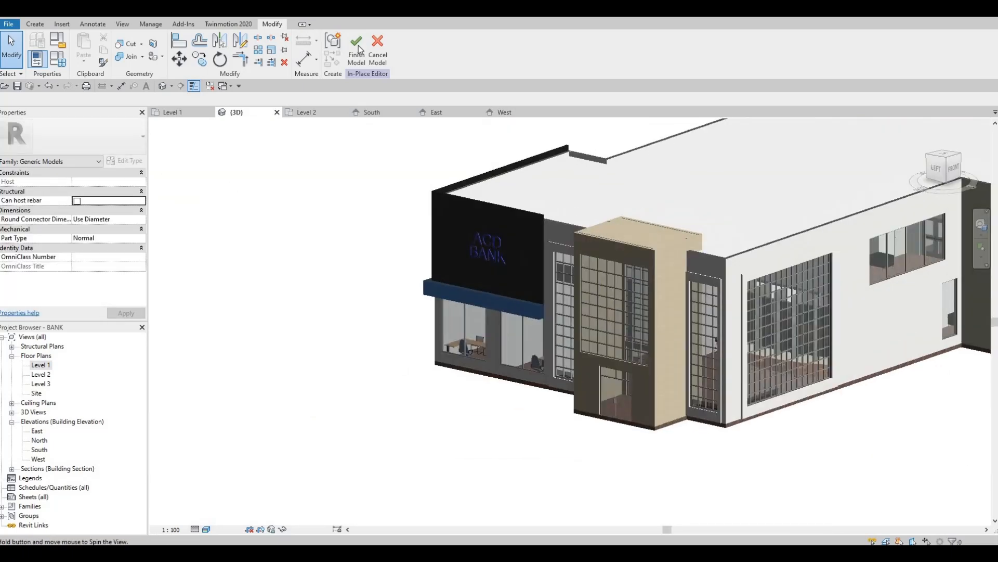
left_click(357, 49)
Examine the building's exterior from several angles, including the front windows and the corner with the blue band
middle_click_drag(557, 292, 574, 245, "shift")
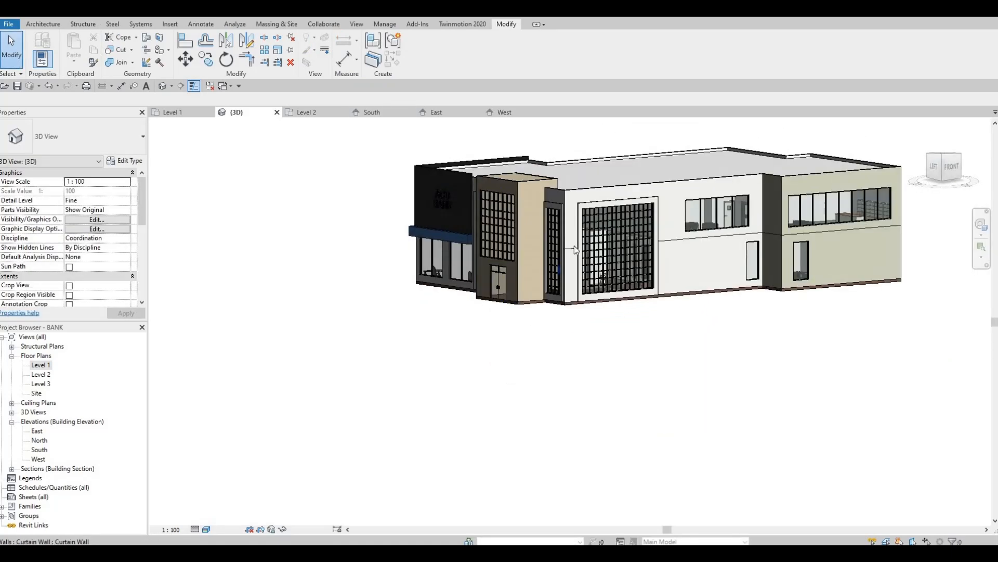
scroll(574, 246, "up", 5)
scroll(568, 252, "down", 4)
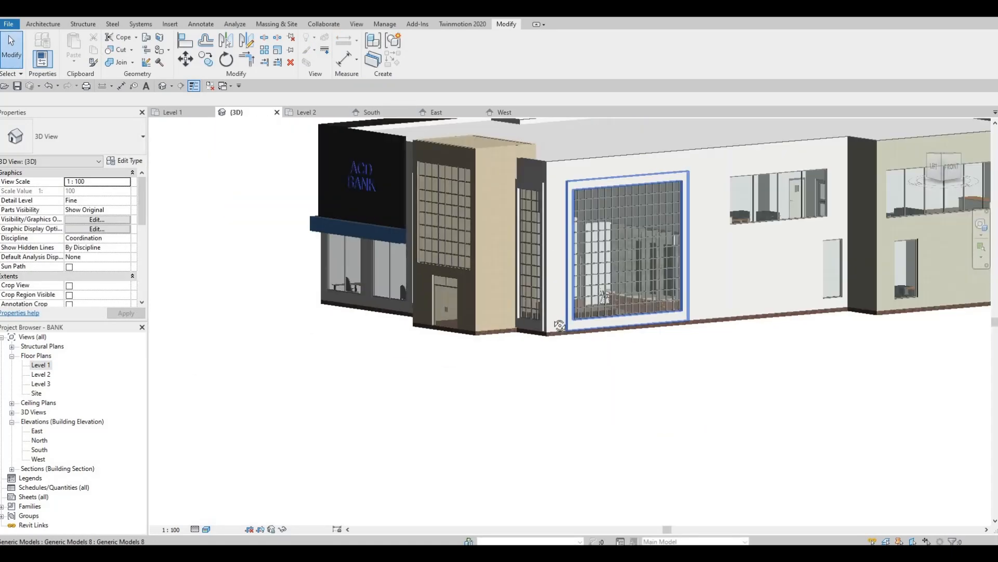
scroll(452, 209, "up", 2)
scroll(453, 209, "down", 2)
scroll(610, 275, "up", 1)
scroll(633, 307, "down", 2)
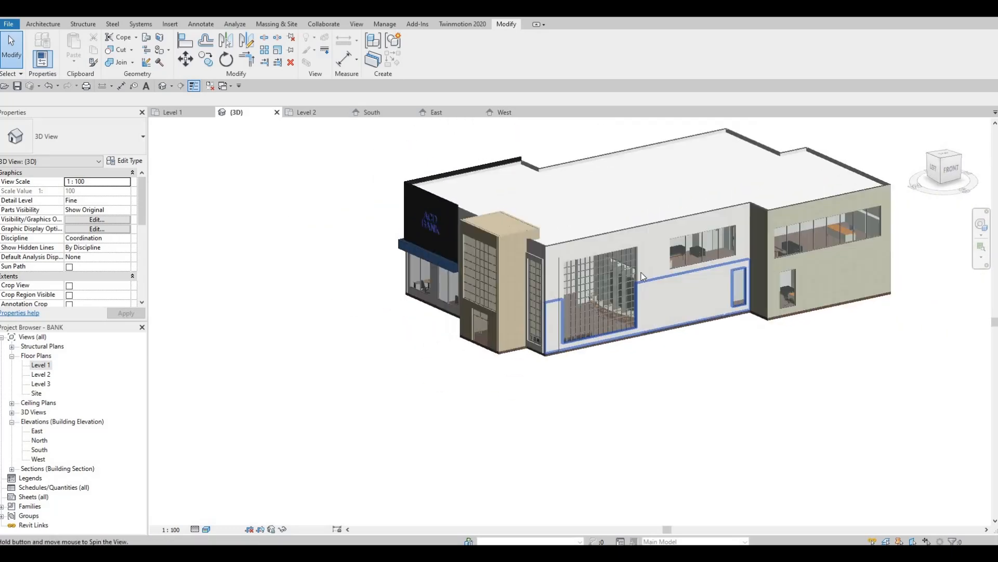
middle_click_drag(653, 370, 315, 101, "shift")
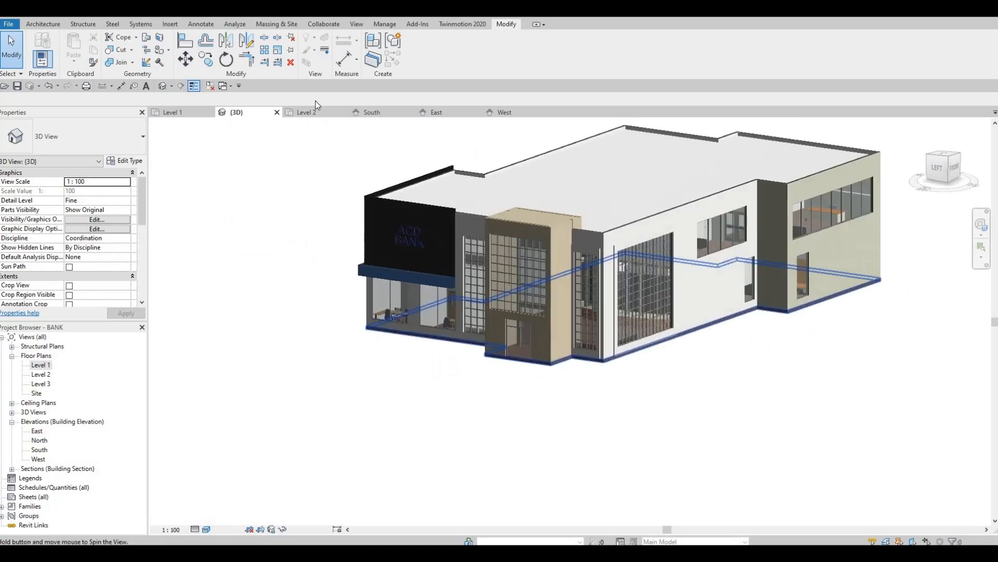